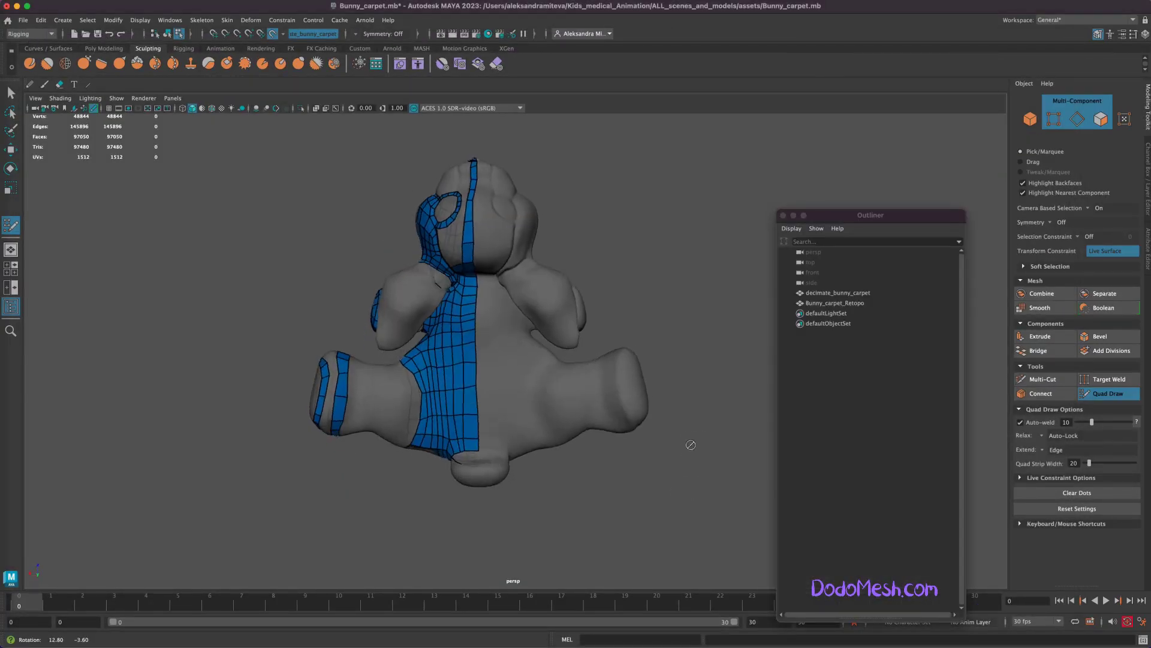
# - Zoom in on the bunny's head and fill a new quad on the blue strip
pyautogui.moveTo(691, 444)
pyautogui.keyDown('alt'); pyautogui.mouseDown()
pyautogui.moveTo(700, 488)
pyautogui.moveTo(707, 455)
pyautogui.moveTo(838, 470)
pyautogui.mouseUp(); pyautogui.keyUp('alt')
pyautogui.keyDown('alt'); pyautogui.moveTo(837, 470); pyautogui.dragTo(641, 500, button='middle'); pyautogui.keyUp('alt')
pyautogui.keyDown('alt'); pyautogui.moveTo(641, 499); pyautogui.dragTo(690, 384); pyautogui.keyUp('alt')
pyautogui.scroll(5, 689, 383)
pyautogui.keyDown('alt'); pyautogui.moveTo(684, 155); pyautogui.dragTo(688, 172); pyautogui.keyUp('alt')
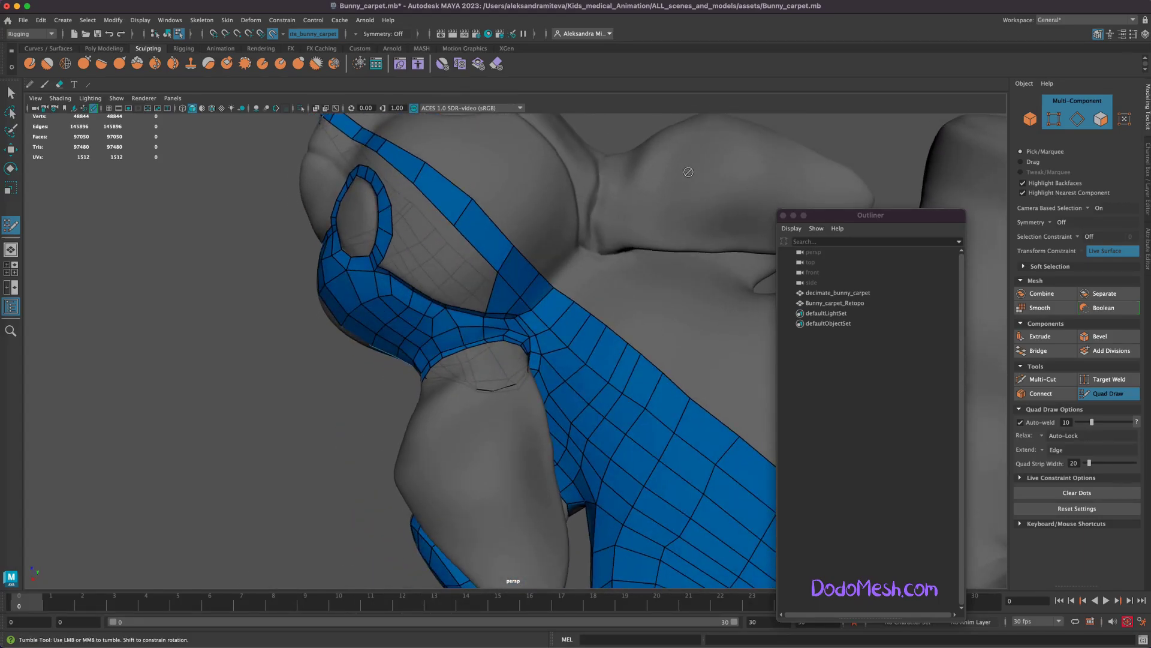
pyautogui.keyDown('shift'); pyautogui.click(449, 387); pyautogui.keyUp('shift')
pyautogui.keyDown('shift'); pyautogui.click(458, 375); pyautogui.keyUp('shift')
# - Orbit around the ear and add two quads from the strip edge
pyautogui.moveTo(458, 374)
pyautogui.keyDown('alt'); pyautogui.mouseDown()
pyautogui.moveTo(296, 506)
pyautogui.moveTo(472, 281)
pyautogui.mouseUp(); pyautogui.keyUp('alt')
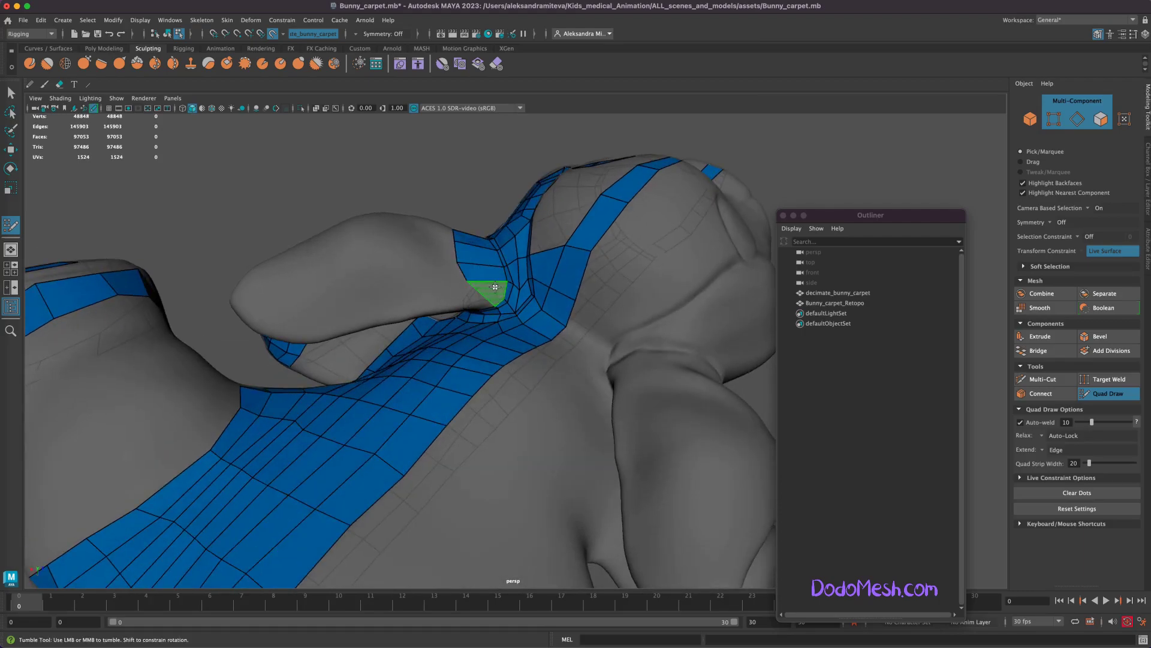
pyautogui.keyDown('alt'); pyautogui.moveTo(760, 156); pyautogui.dragTo(463, 265); pyautogui.keyUp('alt')
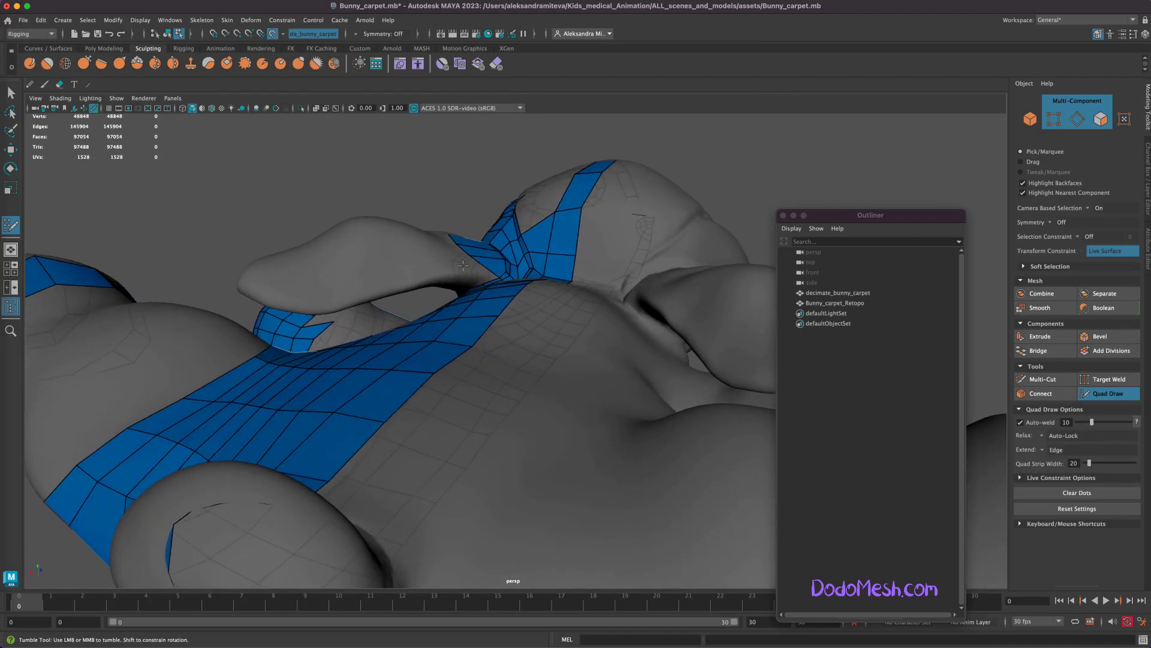
pyautogui.moveTo(741, 155)
pyautogui.keyDown('alt'); pyautogui.mouseDown()
pyautogui.moveTo(750, 159)
pyautogui.moveTo(467, 271)
pyautogui.mouseUp(); pyautogui.keyUp('alt')
pyautogui.moveTo(346, 549)
pyautogui.keyDown('alt'); pyautogui.mouseDown()
pyautogui.moveTo(400, 532)
pyautogui.moveTo(326, 568)
pyautogui.moveTo(540, 116)
pyautogui.moveTo(592, 143)
pyautogui.moveTo(549, 275)
pyautogui.moveTo(548, 442)
pyautogui.moveTo(560, 313)
pyautogui.mouseUp(); pyautogui.keyUp('alt')
pyautogui.keyDown('shift'); pyautogui.click(533, 272); pyautogui.keyUp('shift')
pyautogui.keyDown('shift'); pyautogui.click(546, 312); pyautogui.keyUp('shift')
# - Add three more quads bridging the gap between the head and body patches
pyautogui.keyDown('alt'); pyautogui.moveTo(538, 446); pyautogui.dragTo(563, 242); pyautogui.keyUp('alt')
pyautogui.keyDown('shift'); pyautogui.click(549, 239); pyautogui.keyUp('shift')
pyautogui.keyDown('alt'); pyautogui.moveTo(612, 141); pyautogui.dragTo(531, 251); pyautogui.keyUp('alt')
pyautogui.keyDown('shift'); pyautogui.click(547, 240); pyautogui.keyUp('shift')
pyautogui.keyDown('alt'); pyautogui.moveTo(624, 156); pyautogui.dragTo(549, 221); pyautogui.keyUp('alt')
pyautogui.keyDown('shift'); pyautogui.click(576, 208); pyautogui.keyUp('shift')
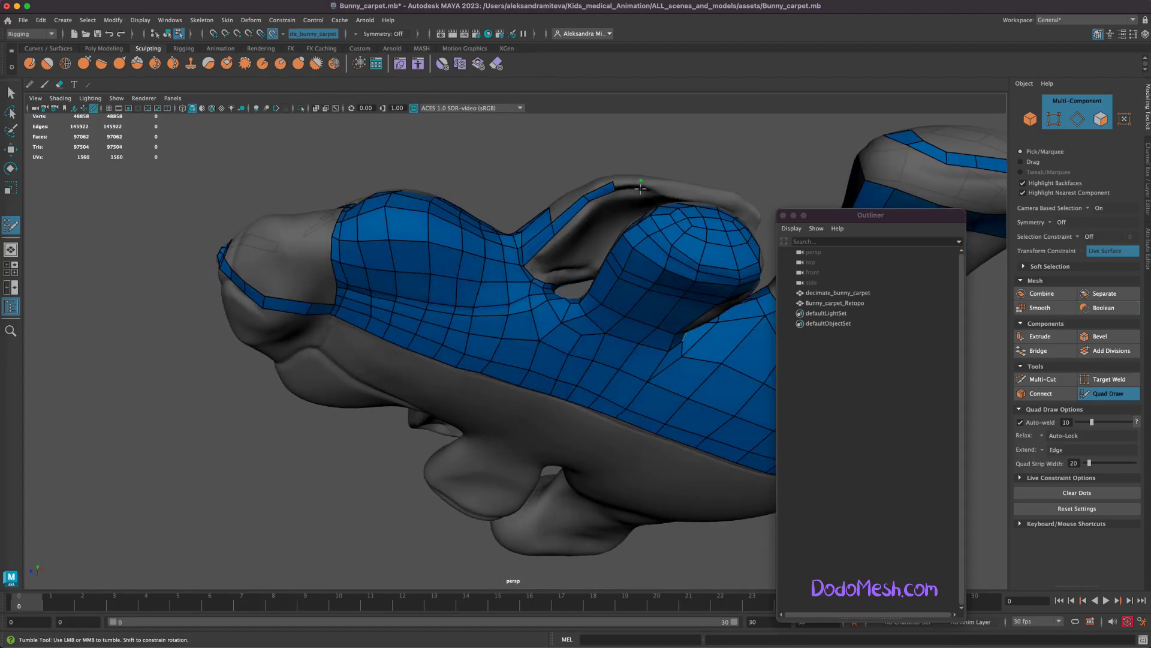
# - Commit the previewed quad and add two more quads up the ear
pyautogui.keyDown('shift'); pyautogui.click(670, 192); pyautogui.keyUp('shift')
pyautogui.moveTo(424, 552)
pyautogui.keyDown('alt'); pyautogui.mouseDown()
pyautogui.moveTo(404, 542)
pyautogui.moveTo(403, 553)
pyautogui.mouseUp(); pyautogui.keyUp('alt')
pyautogui.keyDown('shift'); pyautogui.click(621, 169); pyautogui.keyUp('shift')
pyautogui.keyDown('shift'); pyautogui.click(665, 160); pyautogui.keyUp('shift')
pyautogui.moveTo(459, 475)
pyautogui.keyDown('alt'); pyautogui.mouseDown()
pyautogui.moveTo(473, 496)
pyautogui.moveTo(508, 463)
pyautogui.moveTo(533, 471)
pyautogui.mouseUp(); pyautogui.keyUp('alt')
pyautogui.keyDown('alt'); pyautogui.moveTo(534, 471); pyautogui.dragTo(566, 465, button='middle'); pyautogui.keyUp('alt')
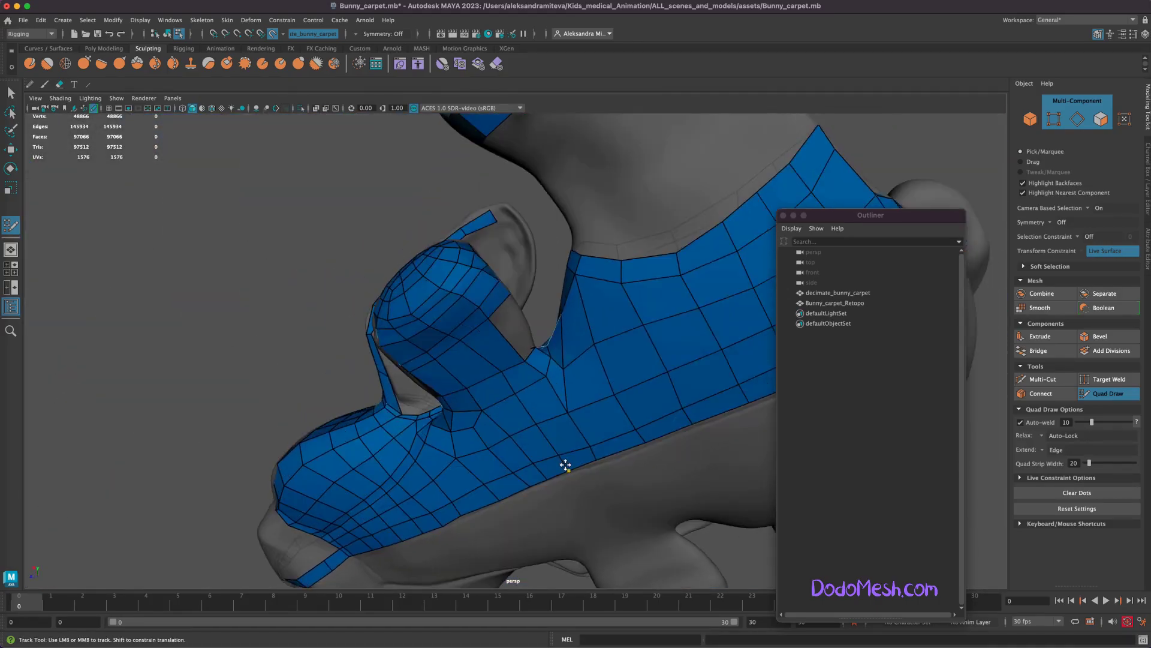
# - Build a polygon at the ear tip, snap its stray vertex onto the tip, and fill a quad below
pyautogui.keyDown('shift'); pyautogui.click(502, 213); pyautogui.keyUp('shift')
pyautogui.moveTo(513, 223); pyautogui.dragTo(505, 211)
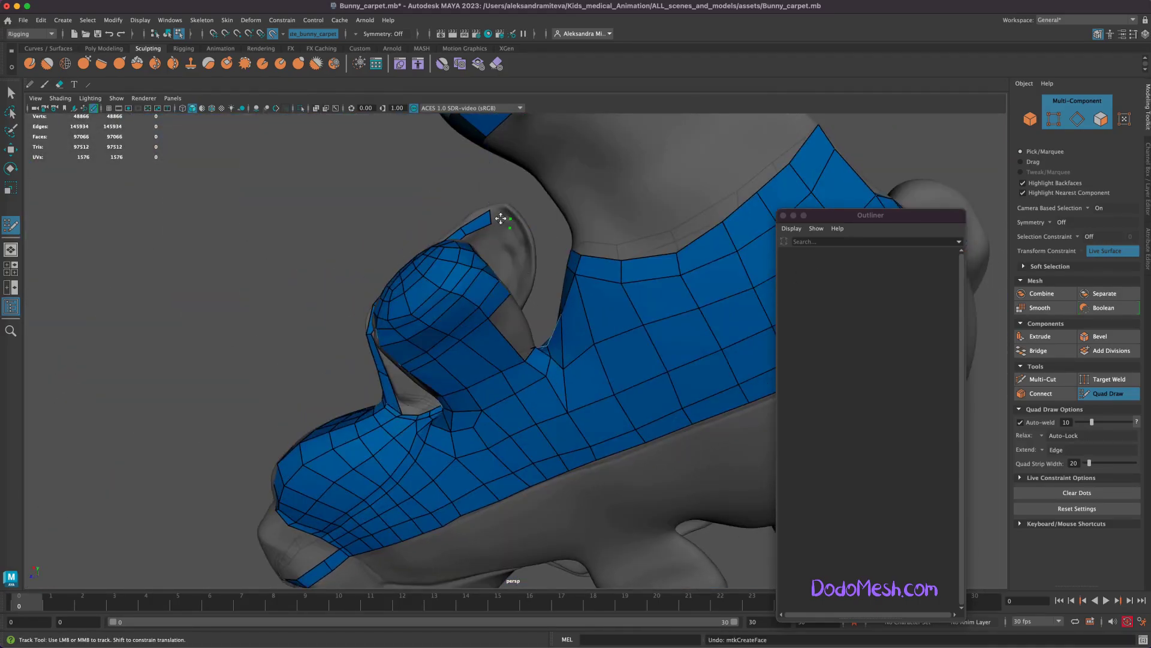
pyautogui.click(523, 235)
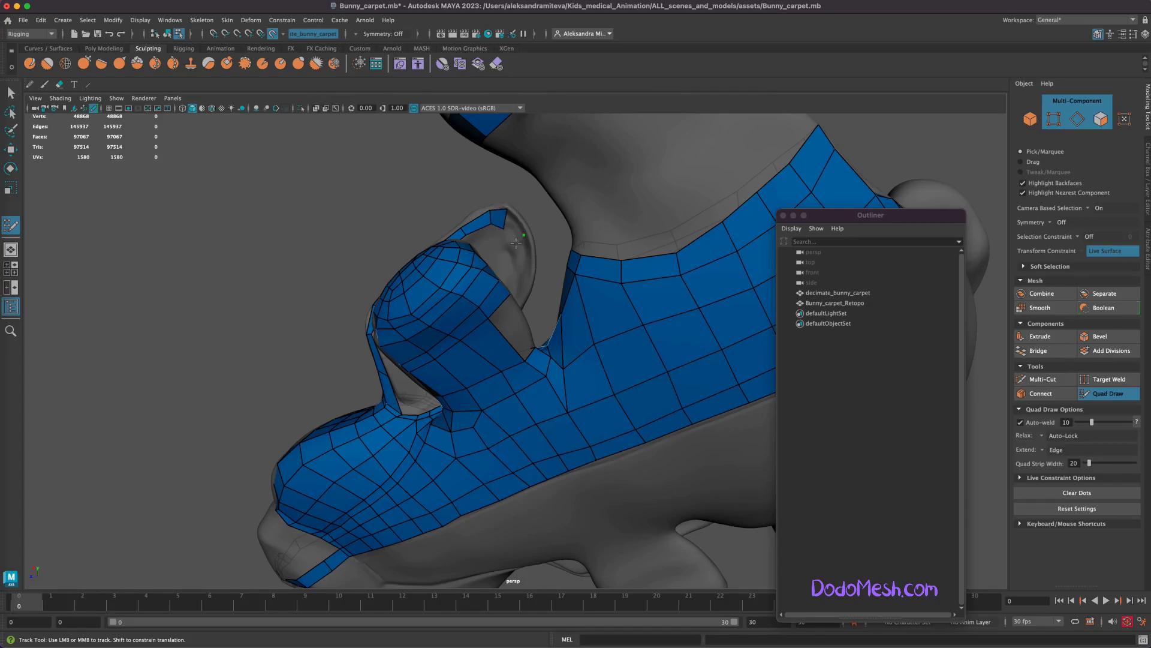
pyautogui.click(531, 265)
pyautogui.keyDown('shift'); pyautogui.click(526, 279); pyautogui.keyUp('shift')
# - Inspect the head, save Bunny_carpet.mb, and fill one more quad on the strip
pyautogui.keyDown('alt'); pyautogui.moveTo(526, 279); pyautogui.dragTo(493, 327); pyautogui.keyUp('alt')
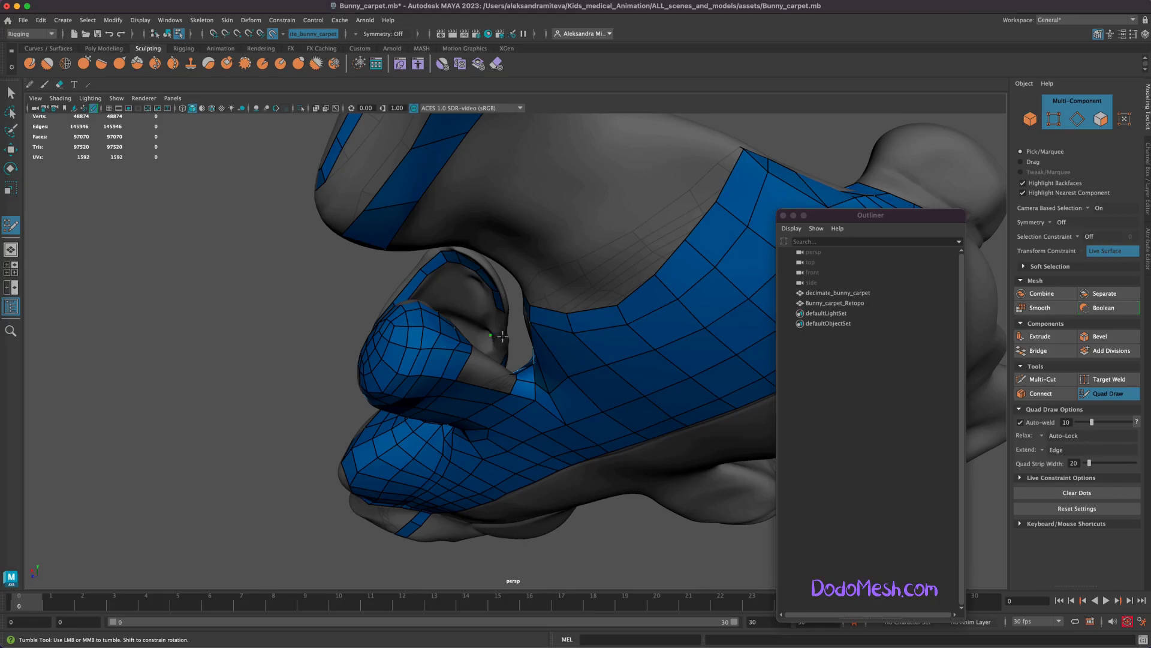
pyautogui.moveTo(614, 539)
pyautogui.keyDown('alt'); pyautogui.mouseDown()
pyautogui.moveTo(665, 542)
pyautogui.moveTo(598, 540)
pyautogui.moveTo(588, 518)
pyautogui.mouseUp(); pyautogui.keyUp('alt')
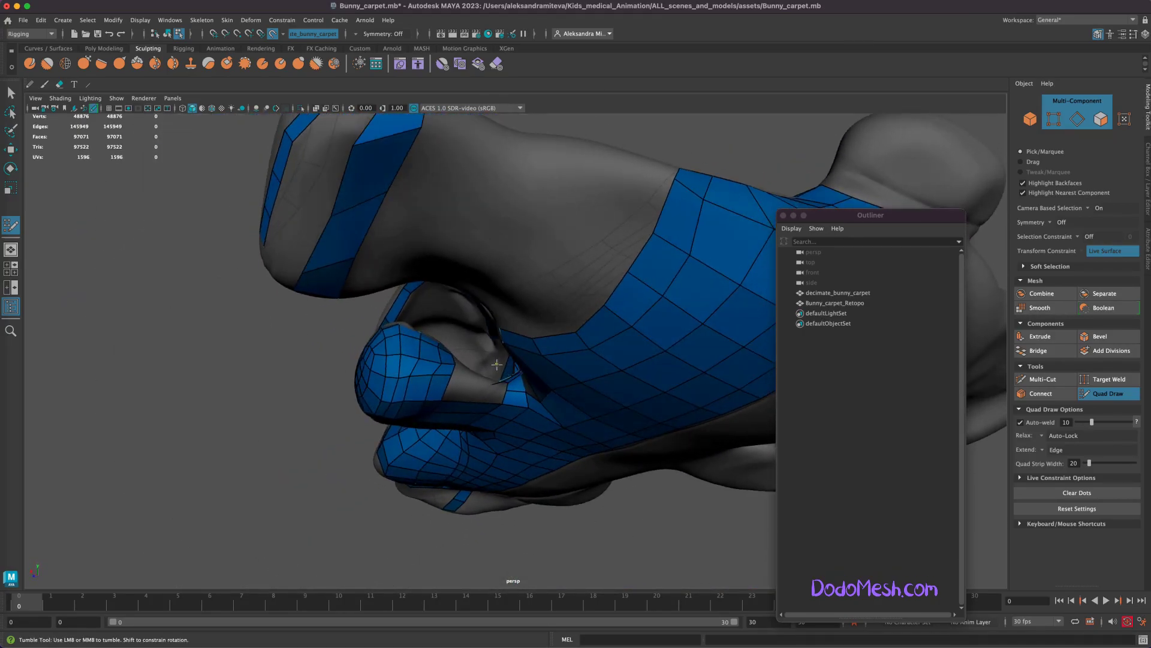
pyautogui.keyDown('alt'); pyautogui.moveTo(662, 142); pyautogui.dragTo(655, 131); pyautogui.keyUp('alt')
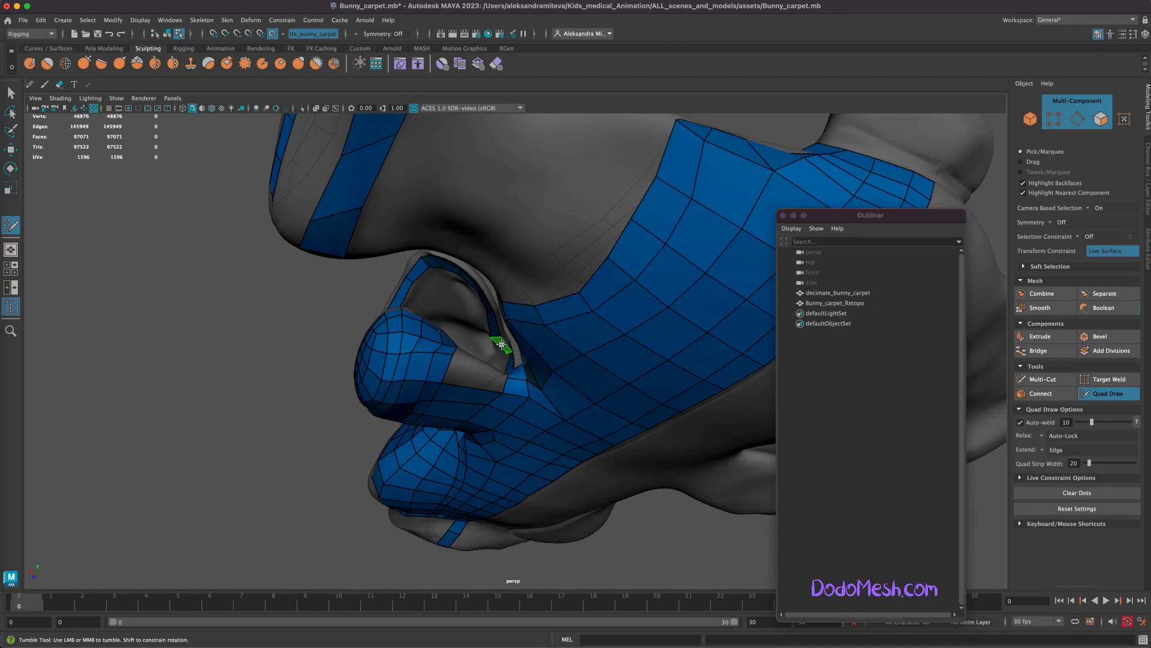
pyautogui.keyDown('alt'); pyautogui.moveTo(360, 554); pyautogui.dragTo(355, 556); pyautogui.keyUp('alt')
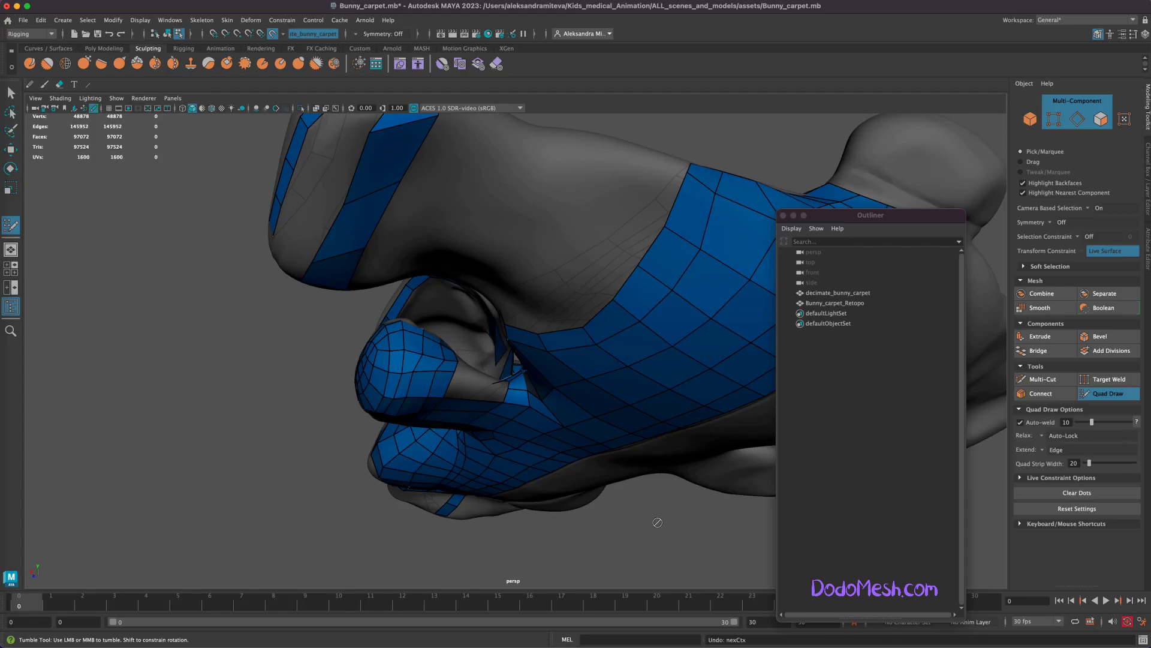
pyautogui.keyDown('alt'); pyautogui.moveTo(657, 522); pyautogui.dragTo(650, 486); pyautogui.keyUp('alt')
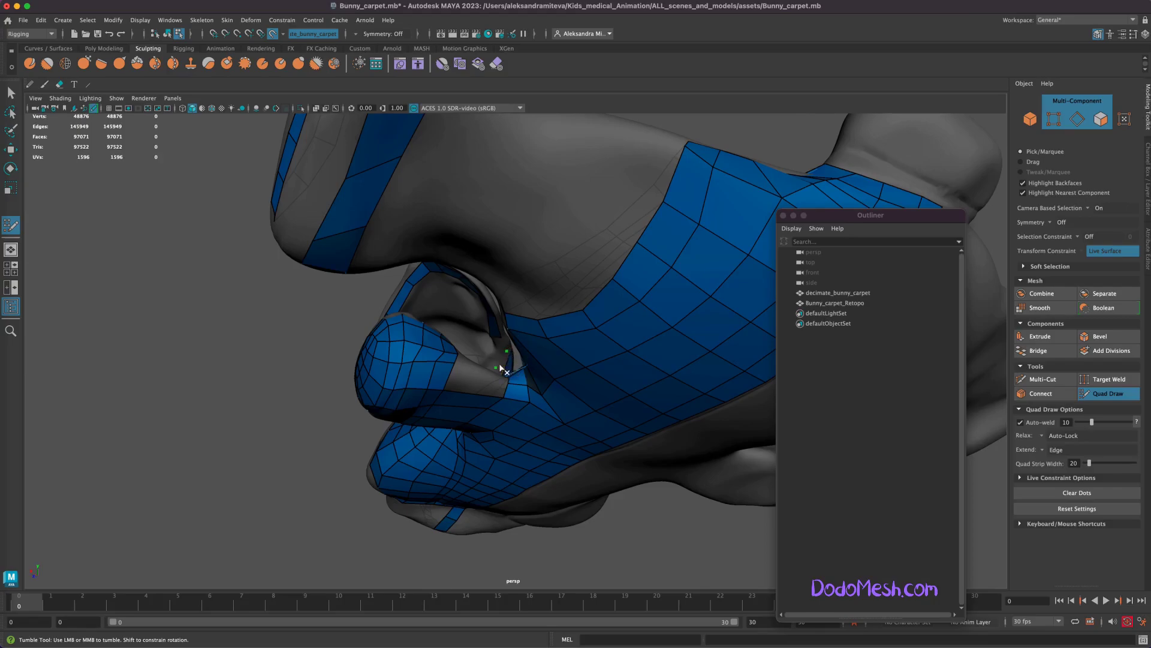
pyautogui.hotkey('ctrl', 's')
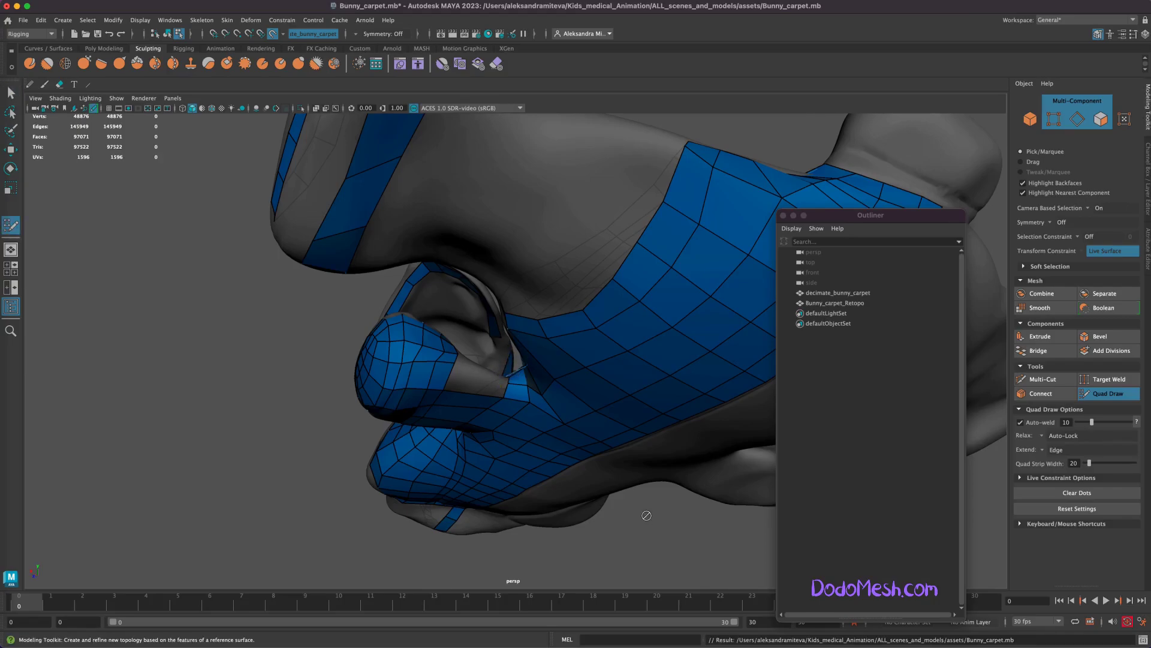
pyautogui.moveTo(646, 515)
pyautogui.keyDown('alt'); pyautogui.mouseDown()
pyautogui.moveTo(702, 545)
pyautogui.moveTo(585, 542)
pyautogui.moveTo(721, 543)
pyautogui.mouseUp(); pyautogui.keyUp('alt')
pyautogui.keyDown('shift'); pyautogui.click(476, 374); pyautogui.keyUp('shift')
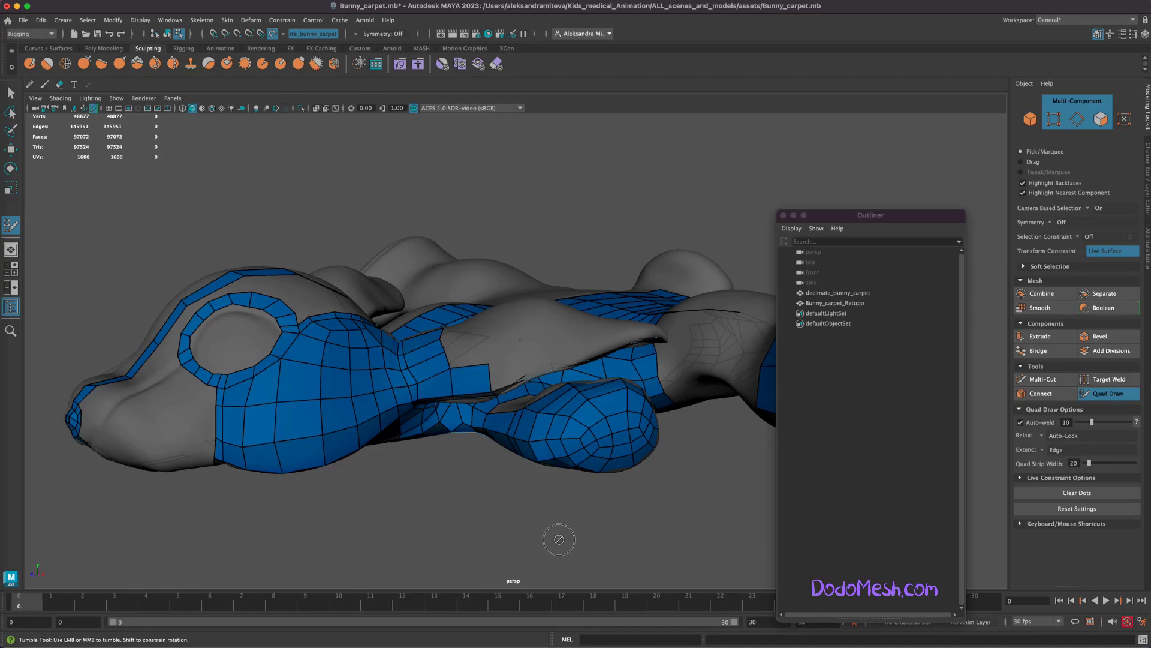
# - Fill six new faces in the gap beside the bunny's paw
pyautogui.keyDown('alt'); pyautogui.moveTo(558, 535); pyautogui.dragTo(498, 453); pyautogui.keyUp('alt')
pyautogui.keyDown('shift'); pyautogui.click(454, 451); pyautogui.keyUp('shift')
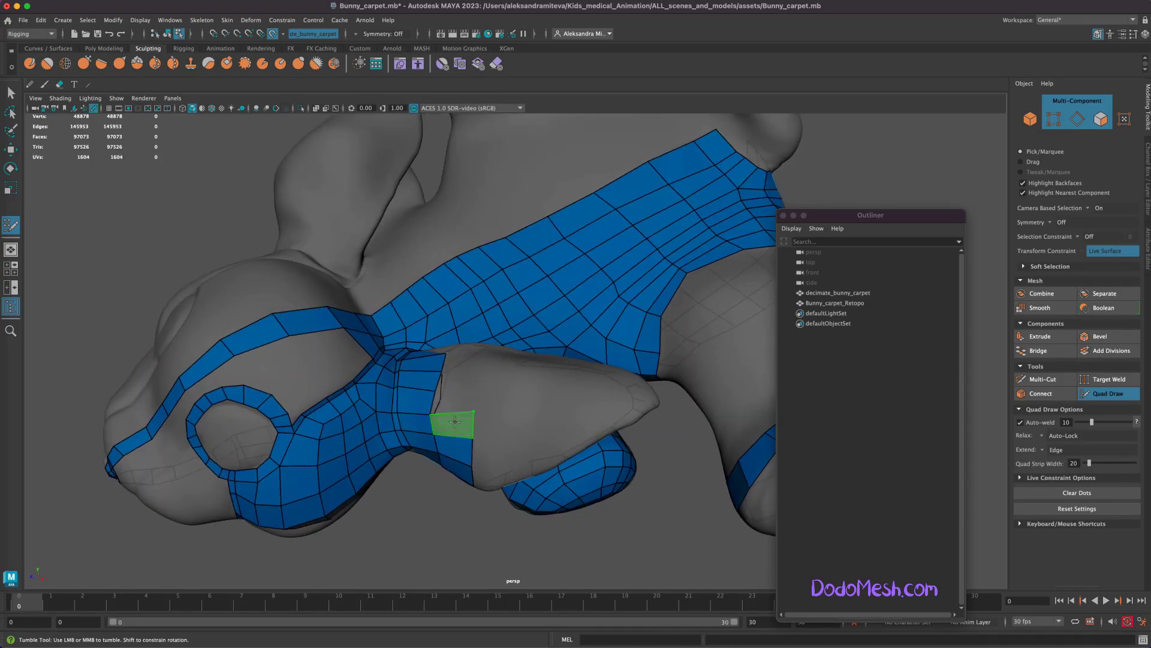
pyautogui.keyDown('shift'); pyautogui.click(453, 424); pyautogui.keyUp('shift')
pyautogui.keyDown('shift'); pyautogui.click(468, 390); pyautogui.keyUp('shift')
pyautogui.moveTo(656, 527)
pyautogui.keyDown('alt'); pyautogui.mouseDown()
pyautogui.moveTo(641, 481)
pyautogui.moveTo(637, 586)
pyautogui.mouseUp(); pyautogui.keyUp('alt')
pyautogui.scroll(5, 461, 377)
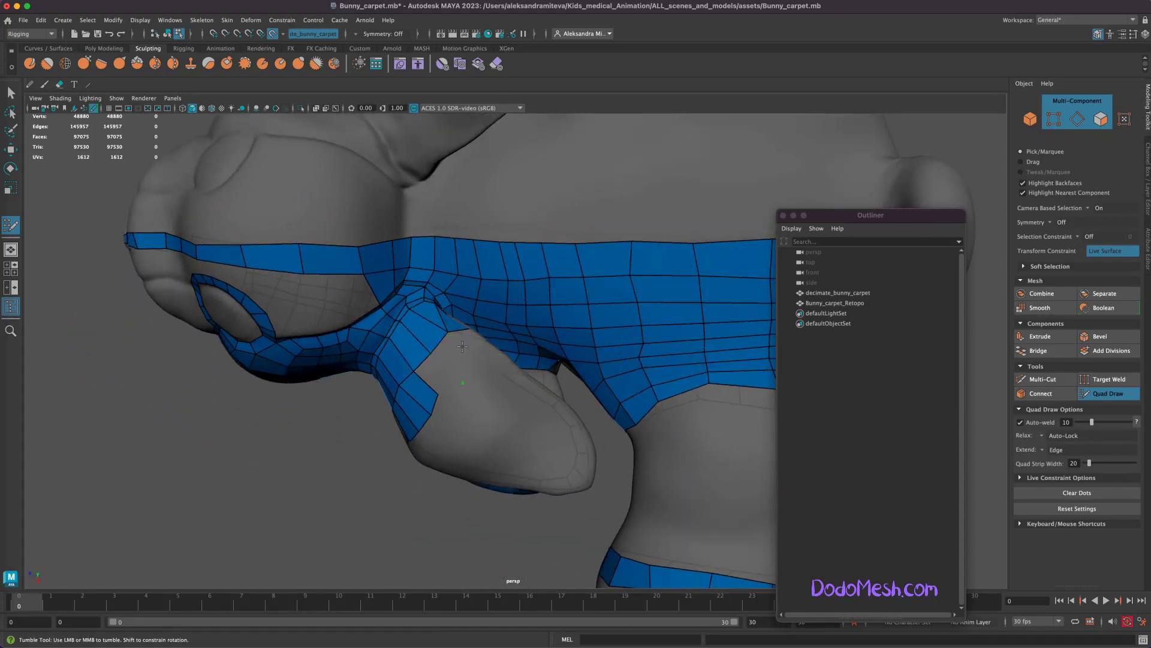
pyautogui.keyDown('shift'); pyautogui.click(457, 355); pyautogui.keyUp('shift')
pyautogui.keyDown('shift'); pyautogui.click(441, 384); pyautogui.keyUp('shift')
pyautogui.moveTo(437, 398)
pyautogui.keyDown('alt'); pyautogui.mouseDown()
pyautogui.moveTo(375, 545)
pyautogui.moveTo(450, 532)
pyautogui.moveTo(549, 317)
pyautogui.mouseUp(); pyautogui.keyUp('alt')
pyautogui.keyDown('shift'); pyautogui.click(549, 316); pyautogui.keyUp('shift')
# - Insert an edge loop across the strip, then delete it again
pyautogui.keyDown('alt'); pyautogui.moveTo(642, 161); pyautogui.dragTo(681, 193); pyautogui.keyUp('alt')
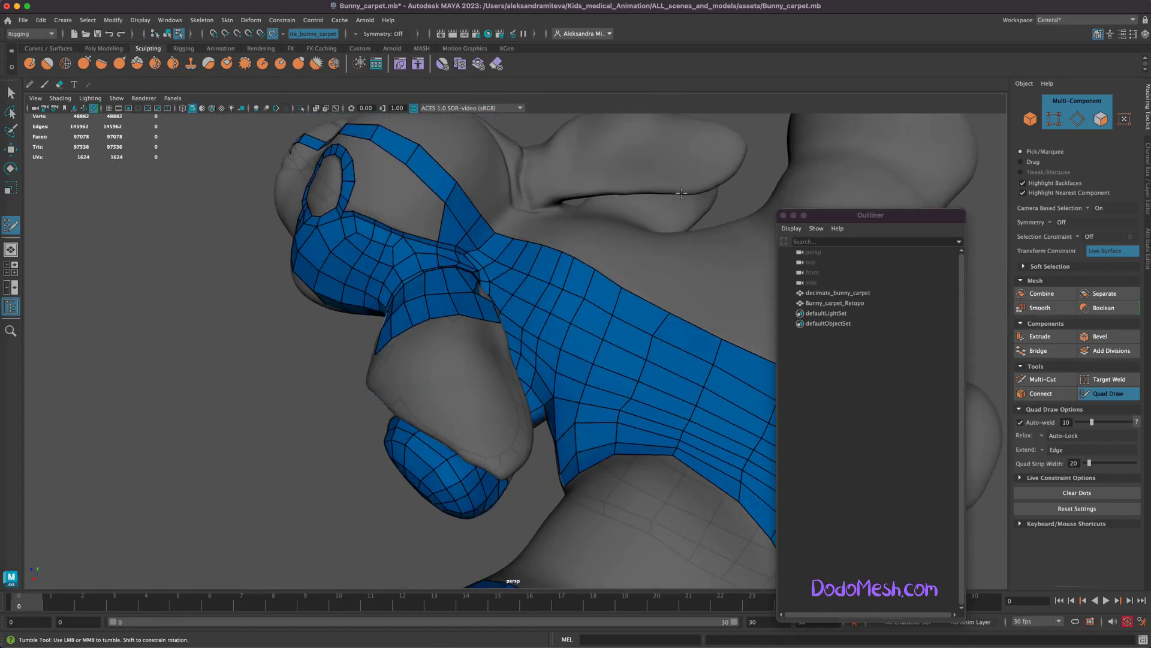
pyautogui.moveTo(681, 193)
pyautogui.keyDown('alt'); pyautogui.mouseDown()
pyautogui.moveTo(412, 540)
pyautogui.moveTo(416, 557)
pyautogui.mouseUp(); pyautogui.keyUp('alt')
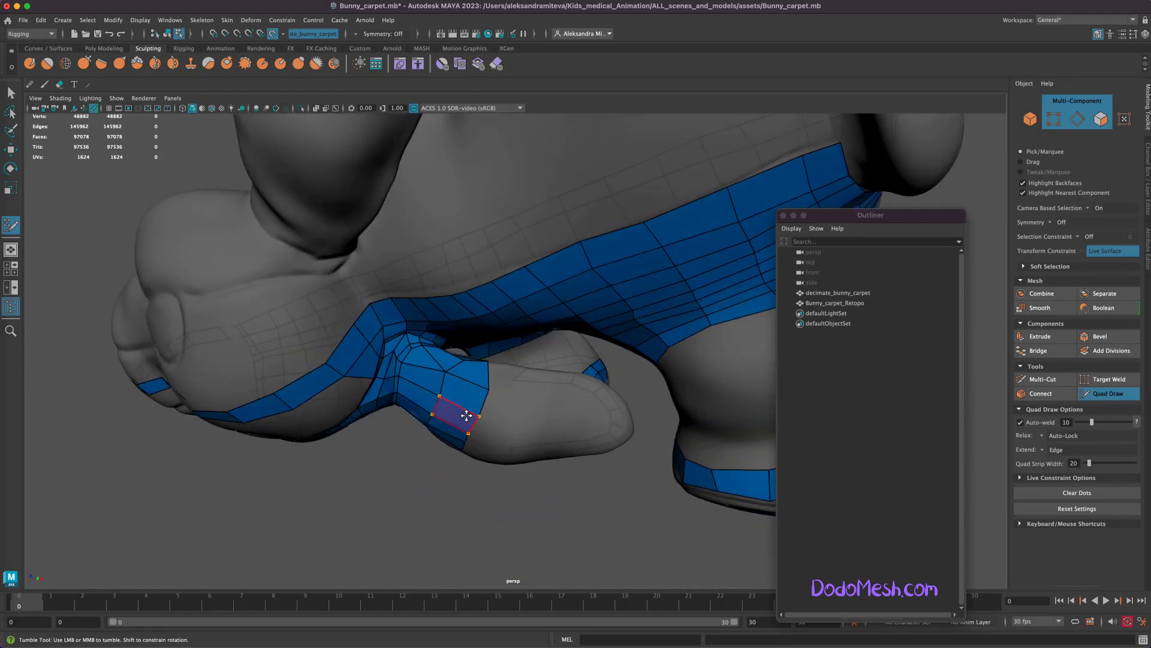
pyautogui.keyDown('ctrl'); pyautogui.click(446, 358); pyautogui.keyUp('ctrl')
pyautogui.keyDown('alt'); pyautogui.moveTo(446, 359); pyautogui.dragTo(494, 498); pyautogui.keyUp('alt')
pyautogui.keyDown('ctrl'); pyautogui.keyDown('shift'); pyautogui.click(494, 498); pyautogui.keyUp('shift'); pyautogui.keyUp('ctrl')
pyautogui.moveTo(678, 451)
pyautogui.keyDown('alt'); pyautogui.mouseDown()
pyautogui.moveTo(720, 462)
pyautogui.moveTo(568, 334)
pyautogui.mouseUp(); pyautogui.keyUp('alt')
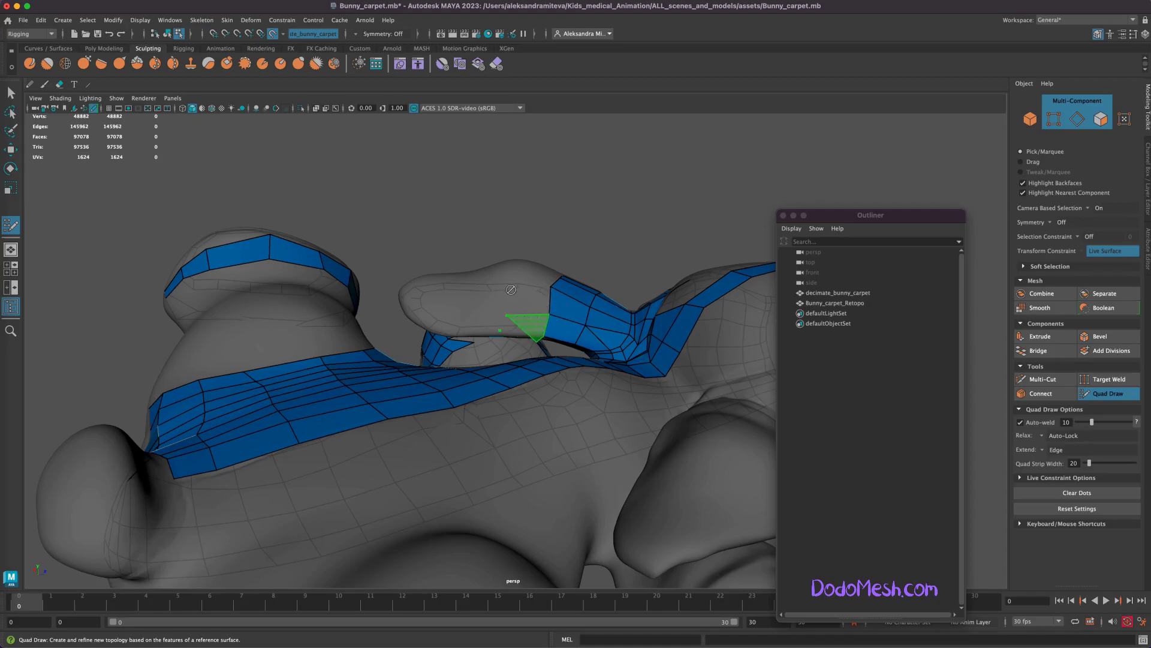
# - Commit the previewed quad and add two more quads along the limb strip
pyautogui.keyDown('alt'); pyautogui.moveTo(527, 325); pyautogui.dragTo(531, 325); pyautogui.keyUp('alt')
pyautogui.keyDown('shift'); pyautogui.click(530, 324); pyautogui.keyUp('shift')
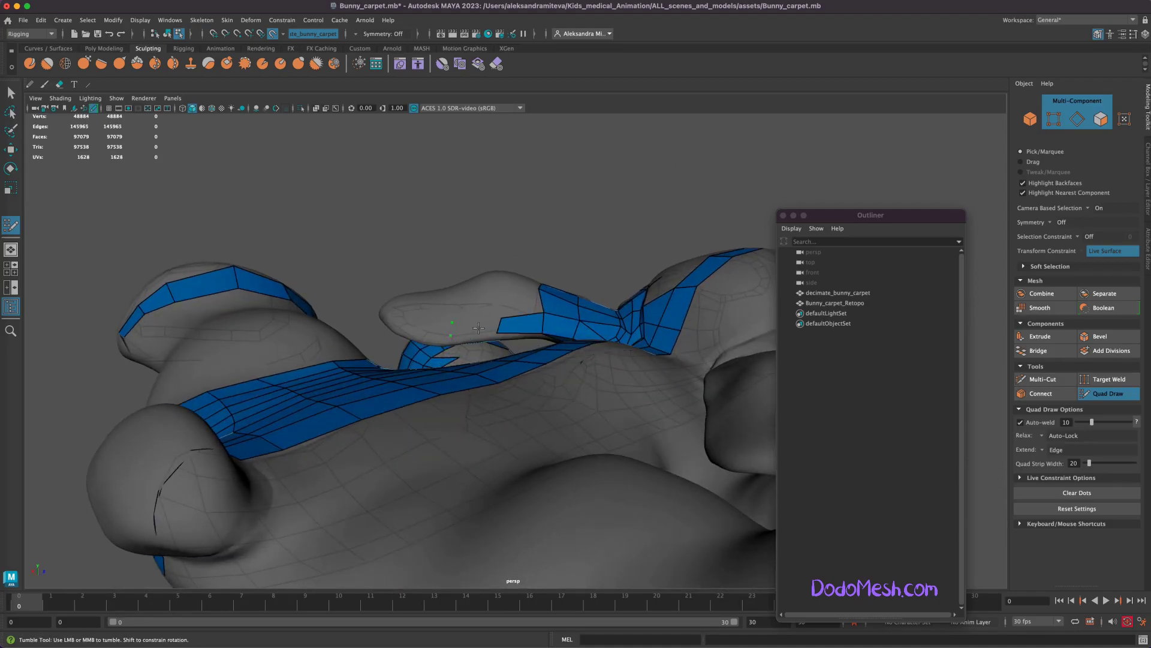
pyautogui.keyDown('shift'); pyautogui.click(478, 328); pyautogui.keyUp('shift')
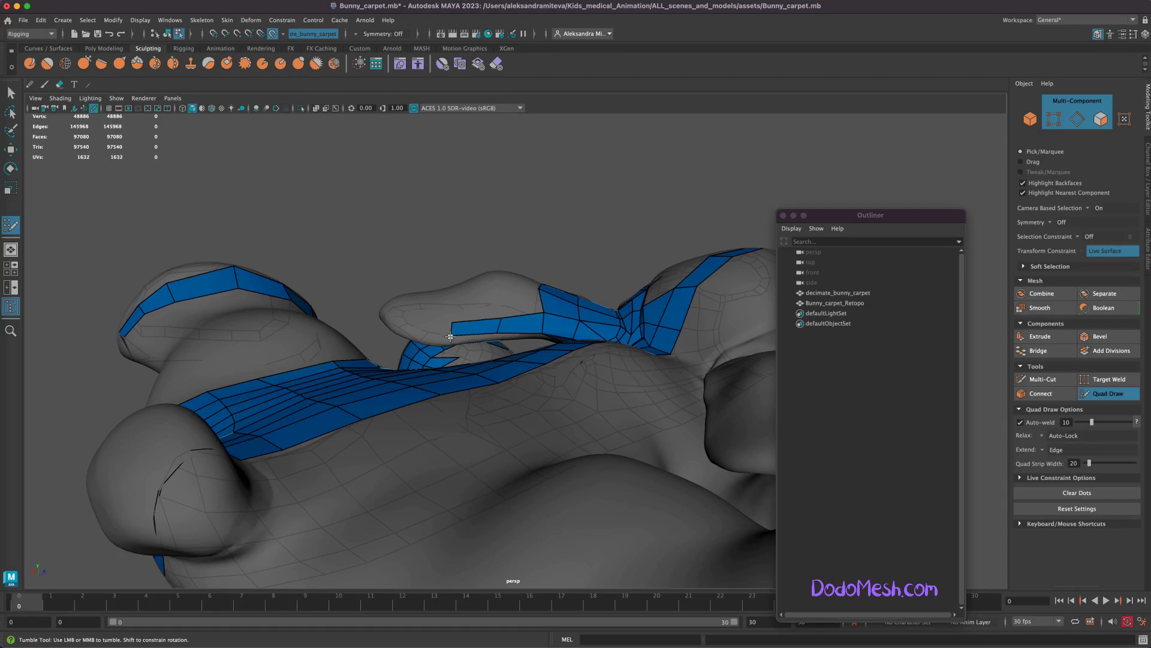
pyautogui.keyDown('shift'); pyautogui.click(417, 322); pyautogui.keyUp('shift')
# - Add a limb-strip quad, undo two stray faces, and commit a replacement face
pyautogui.moveTo(596, 187)
pyautogui.keyDown('alt'); pyautogui.mouseDown()
pyautogui.moveTo(440, 370)
pyautogui.moveTo(430, 360)
pyautogui.mouseUp(); pyautogui.keyUp('alt')
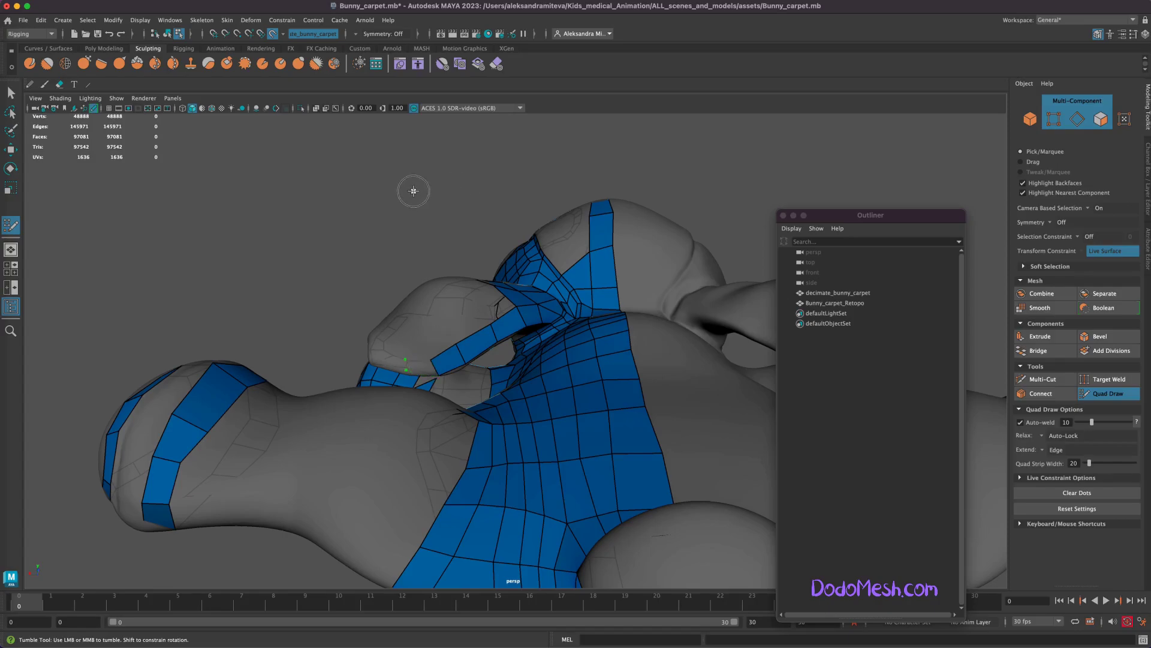
pyautogui.keyDown('alt'); pyautogui.moveTo(420, 193); pyautogui.dragTo(271, 183); pyautogui.keyUp('alt')
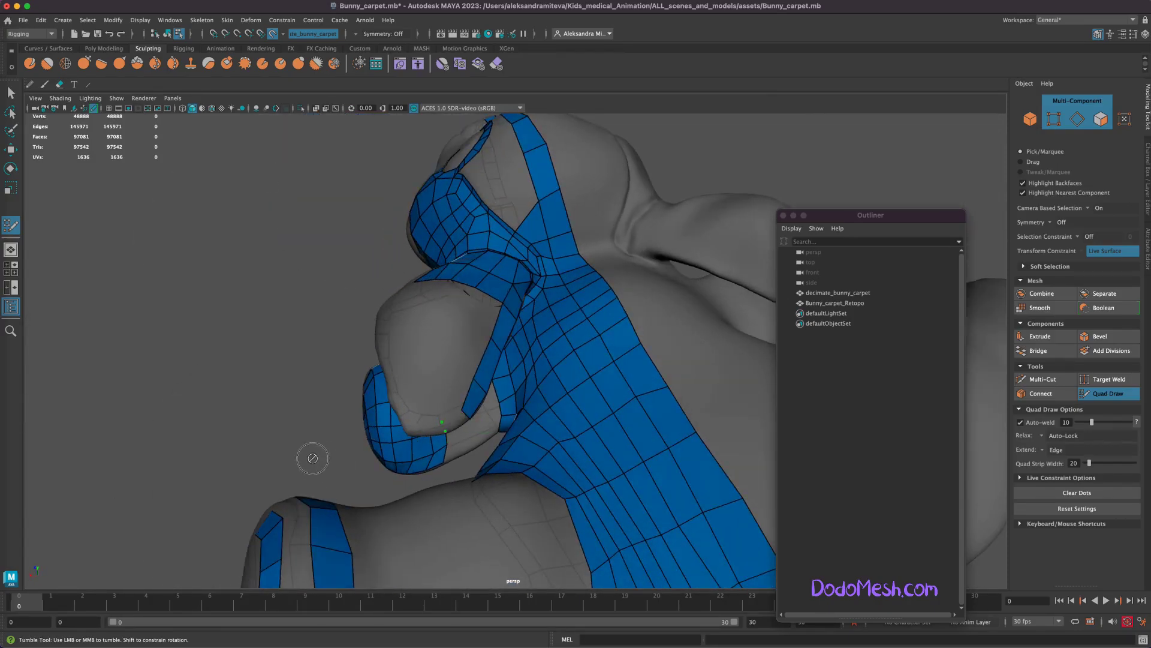
pyautogui.keyDown('alt'); pyautogui.moveTo(313, 458); pyautogui.dragTo(414, 371); pyautogui.keyUp('alt')
pyautogui.keyDown('shift'); pyautogui.click(421, 373); pyautogui.keyUp('shift')
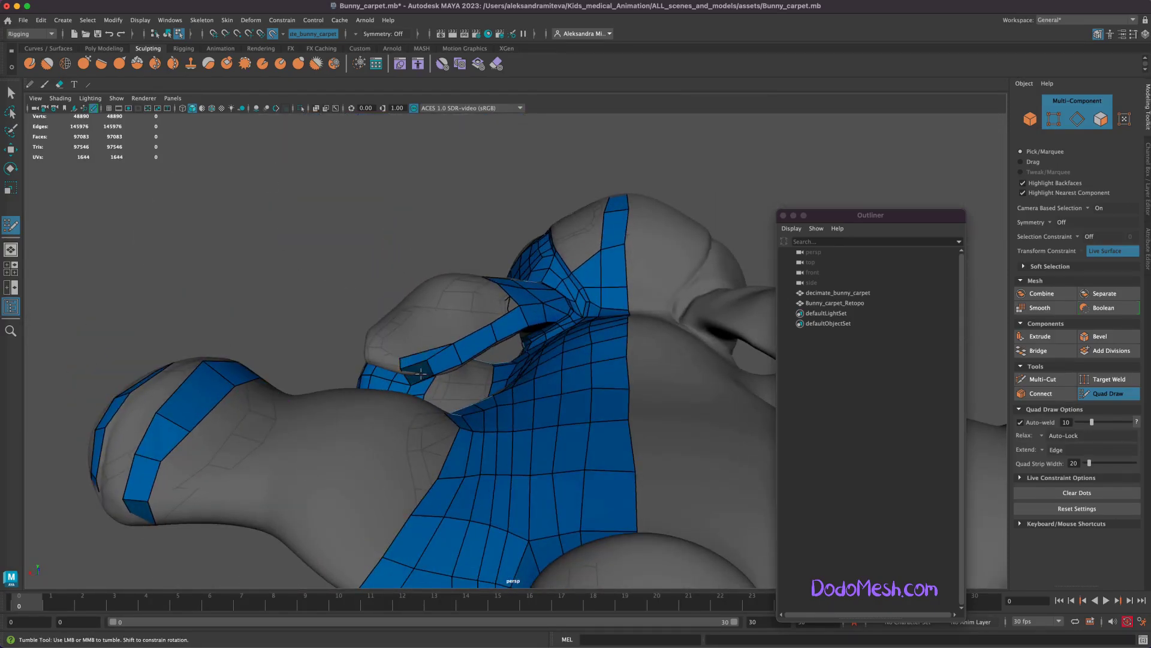
pyautogui.hotkey('ctrl', 'z')
pyautogui.keyDown('alt'); pyautogui.moveTo(703, 445); pyautogui.dragTo(718, 449); pyautogui.keyUp('alt')
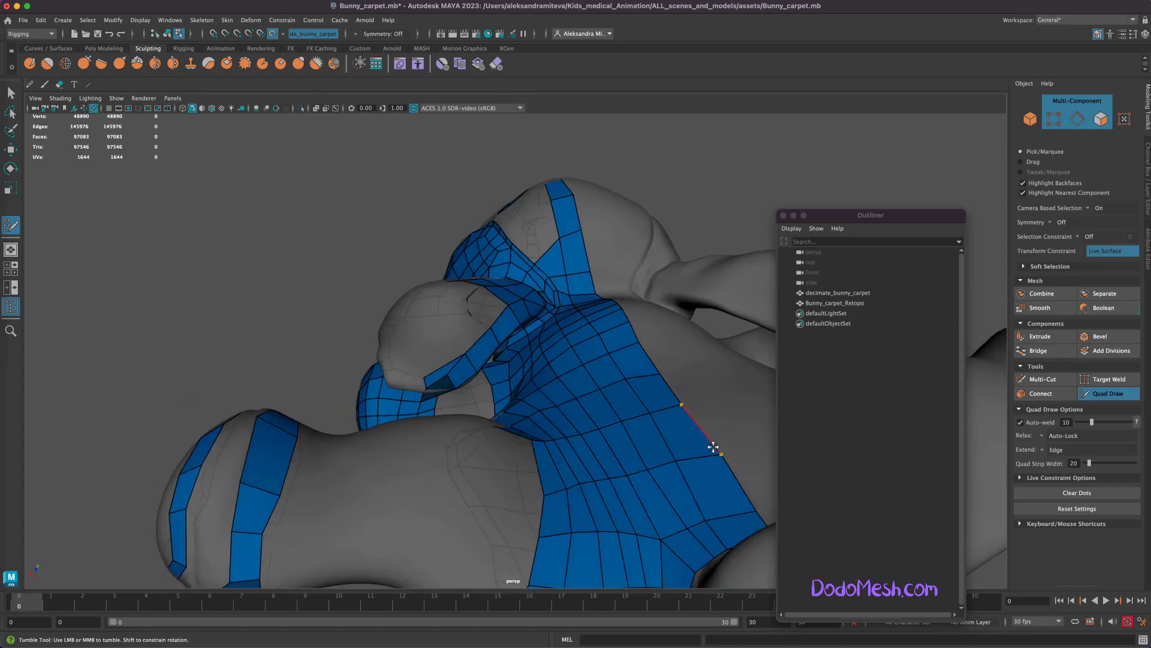
pyautogui.keyDown('alt'); pyautogui.moveTo(450, 390); pyautogui.dragTo(368, 206); pyautogui.keyUp('alt')
pyautogui.hotkey('ctrl', 'z')
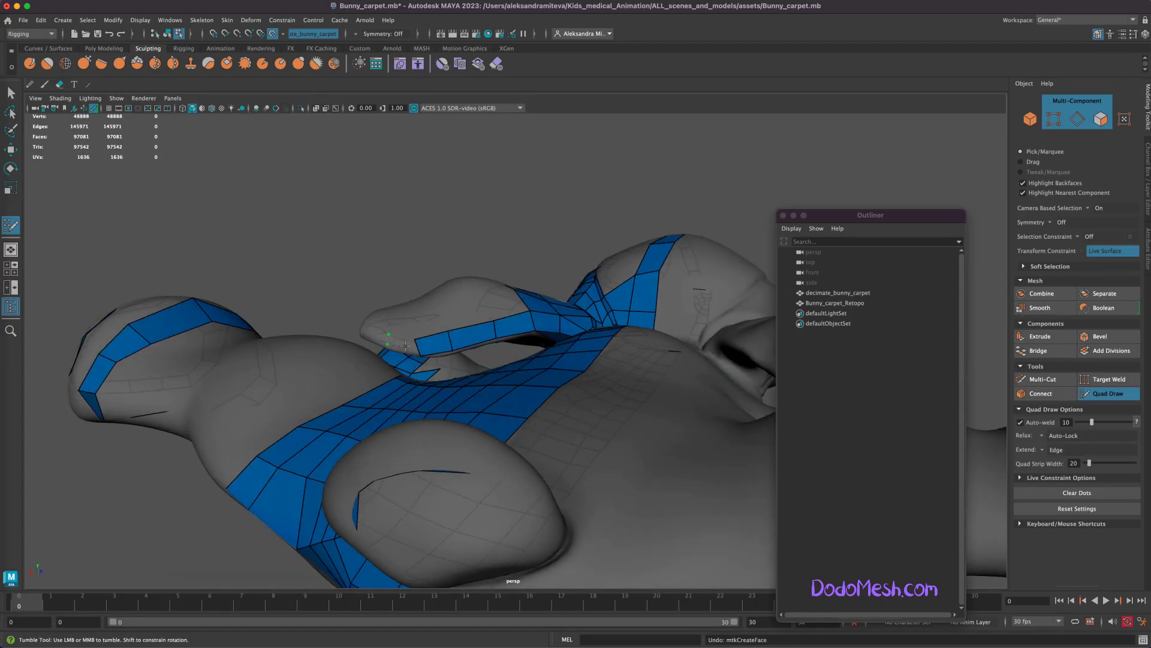
pyautogui.keyDown('shift'); pyautogui.click(403, 340); pyautogui.keyUp('shift')
# - Insert two edge loops across the lower blue strip on the bunny's side
pyautogui.moveTo(402, 340)
pyautogui.keyDown('alt'); pyautogui.mouseDown()
pyautogui.moveTo(398, 245)
pyautogui.moveTo(411, 390)
pyautogui.moveTo(334, 232)
pyautogui.moveTo(372, 350)
pyautogui.mouseUp(); pyautogui.keyUp('alt')
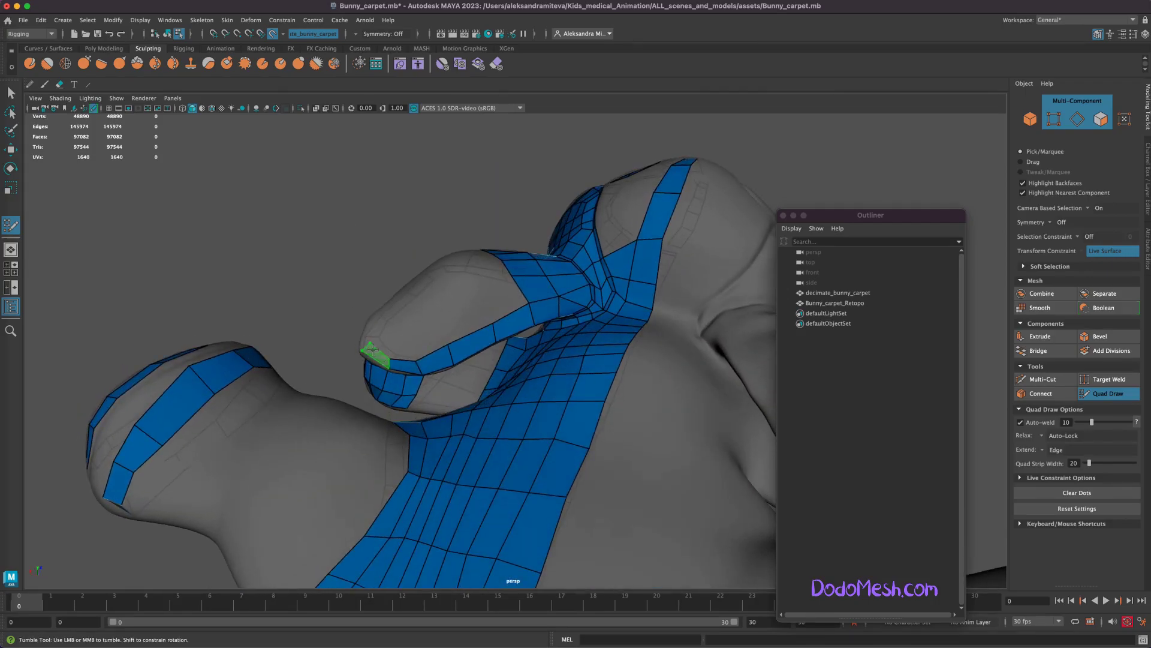
pyautogui.keyDown('alt'); pyautogui.moveTo(420, 196); pyautogui.dragTo(497, 414); pyautogui.keyUp('alt')
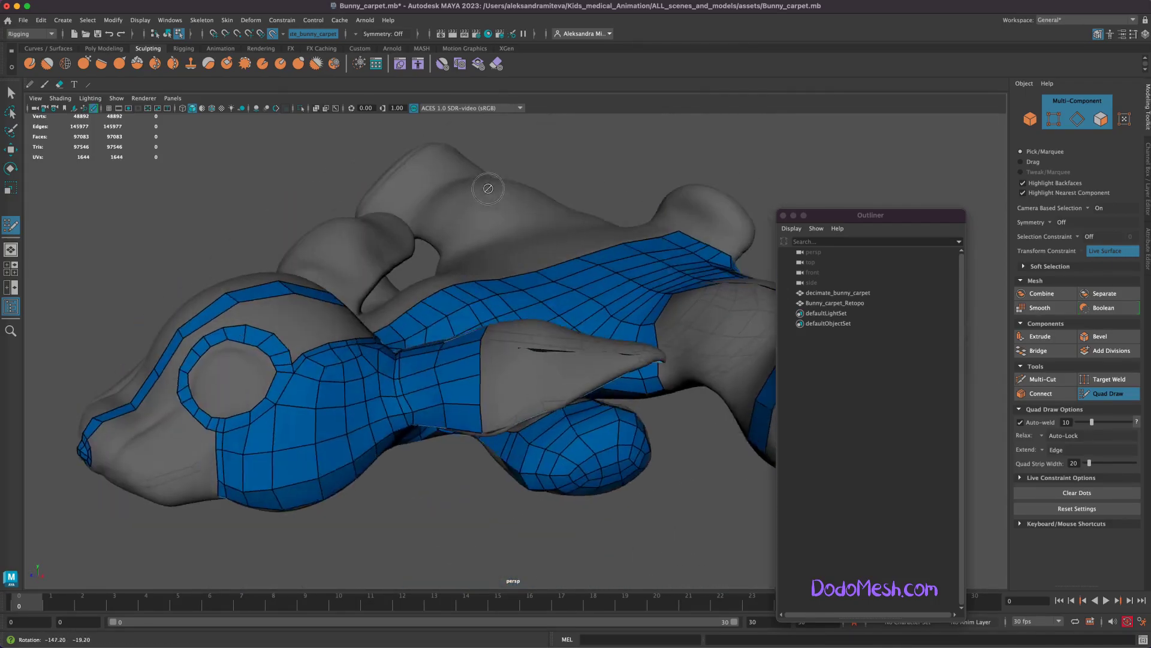
pyautogui.keyDown('ctrl'); pyautogui.click(480, 412); pyautogui.keyUp('ctrl')
pyautogui.moveTo(511, 409)
pyautogui.keyDown('alt'); pyautogui.mouseDown()
pyautogui.moveTo(457, 390)
pyautogui.moveTo(427, 477)
pyautogui.moveTo(438, 498)
pyautogui.moveTo(441, 487)
pyautogui.mouseUp(); pyautogui.keyUp('alt')
pyautogui.keyDown('ctrl'); pyautogui.click(458, 389); pyautogui.keyUp('ctrl')
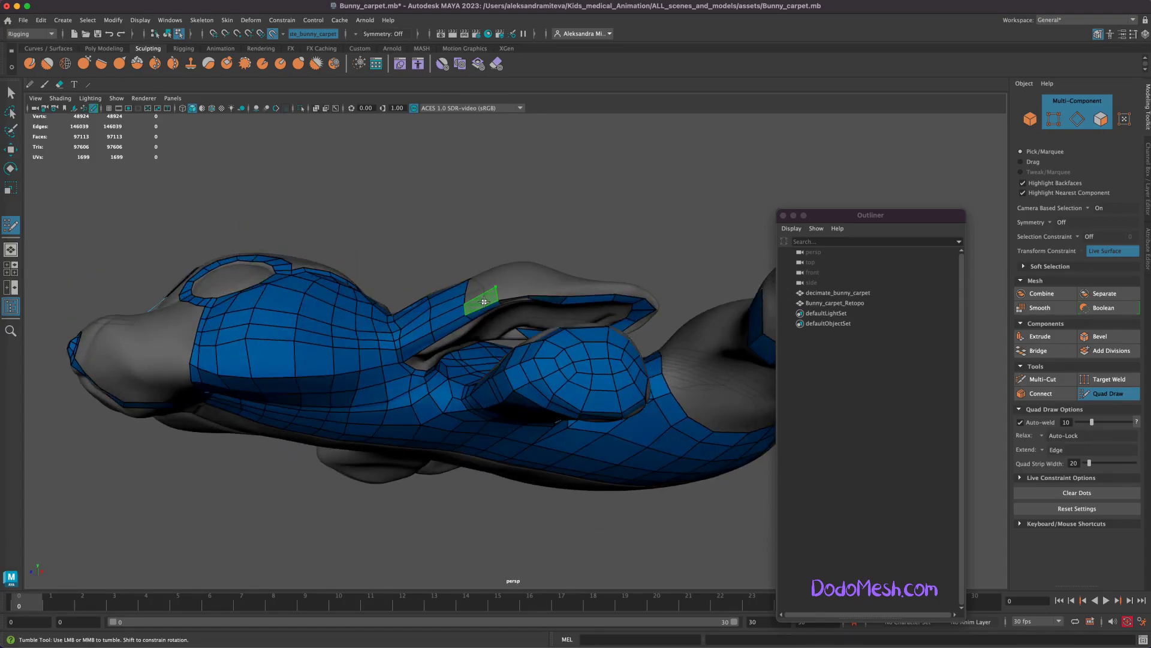
# - Undo a stray quad, then fill three quads along the ear's top strip
pyautogui.keyDown('shift'); pyautogui.click(484, 301); pyautogui.keyUp('shift')
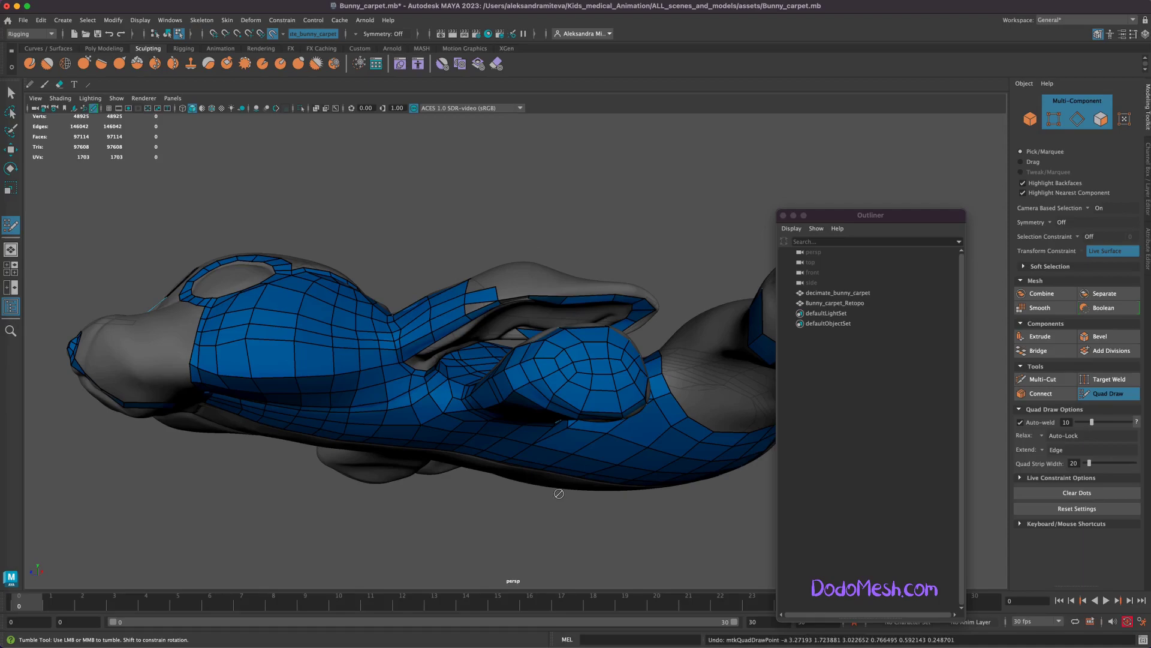
pyautogui.hotkey('ctrl', 'z')
pyautogui.keyDown('shift'); pyautogui.click(485, 303); pyautogui.keyUp('shift')
pyautogui.keyDown('shift'); pyautogui.click(514, 289); pyautogui.keyUp('shift')
pyautogui.keyDown('shift'); pyautogui.click(556, 289); pyautogui.keyUp('shift')
pyautogui.keyDown('alt'); pyautogui.moveTo(576, 535); pyautogui.dragTo(576, 534); pyautogui.keyUp('alt')
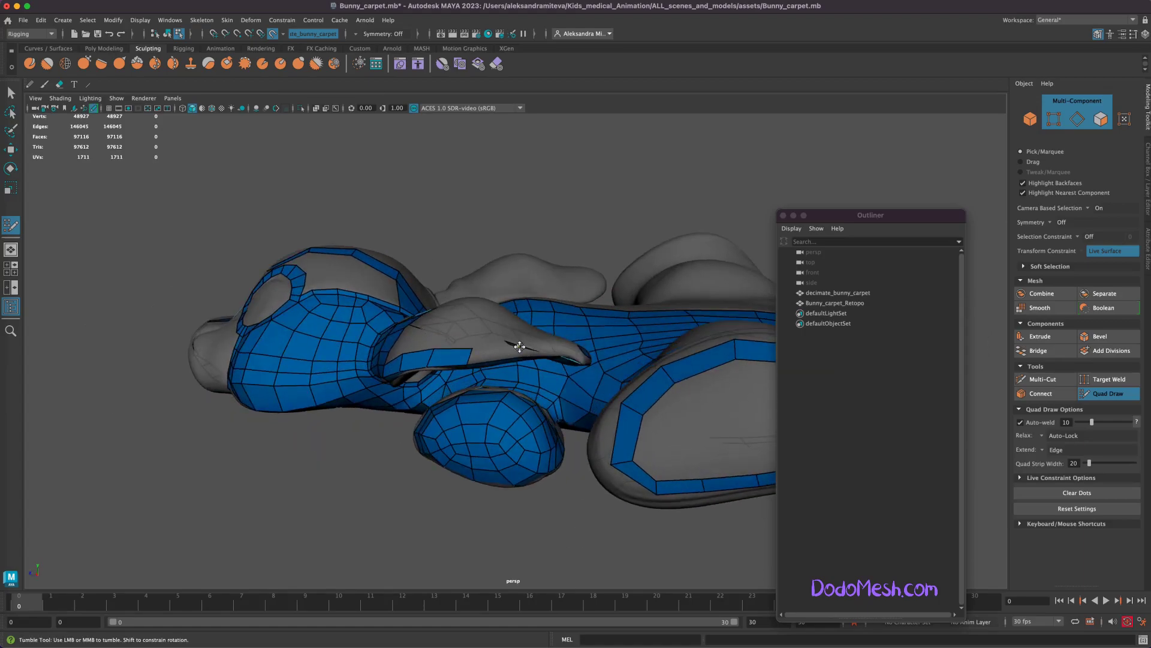
pyautogui.moveTo(519, 347)
pyautogui.keyDown('alt'); pyautogui.mouseDown()
pyautogui.moveTo(544, 518)
pyautogui.moveTo(556, 517)
pyautogui.moveTo(467, 520)
pyautogui.mouseUp(); pyautogui.keyUp('alt')
# - Add two more quads near the ear and three along its top edge
pyautogui.keyDown('shift'); pyautogui.click(504, 312); pyautogui.keyUp('shift')
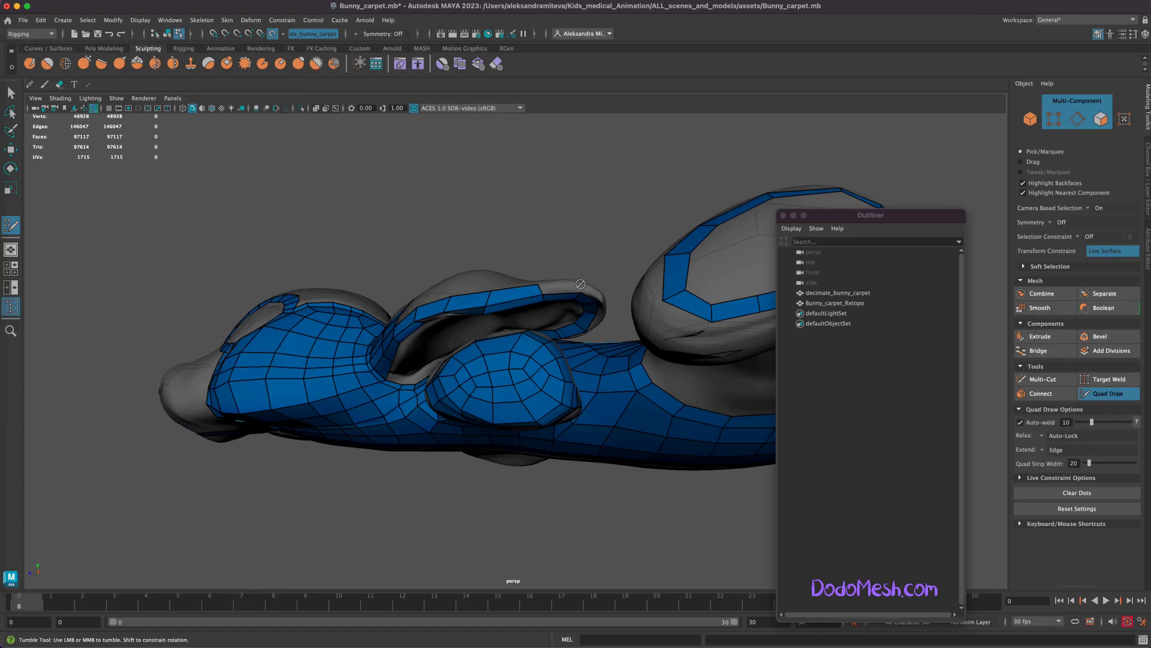
pyautogui.keyDown('shift'); pyautogui.click(567, 287); pyautogui.keyUp('shift')
pyautogui.moveTo(546, 492)
pyautogui.keyDown('alt'); pyautogui.mouseDown()
pyautogui.moveTo(505, 478)
pyautogui.moveTo(542, 489)
pyautogui.moveTo(534, 416)
pyautogui.moveTo(440, 550)
pyautogui.mouseUp(); pyautogui.keyUp('alt')
pyautogui.keyDown('shift'); pyautogui.click(603, 371); pyautogui.keyUp('shift')
pyautogui.keyDown('shift'); pyautogui.click(561, 371); pyautogui.keyUp('shift')
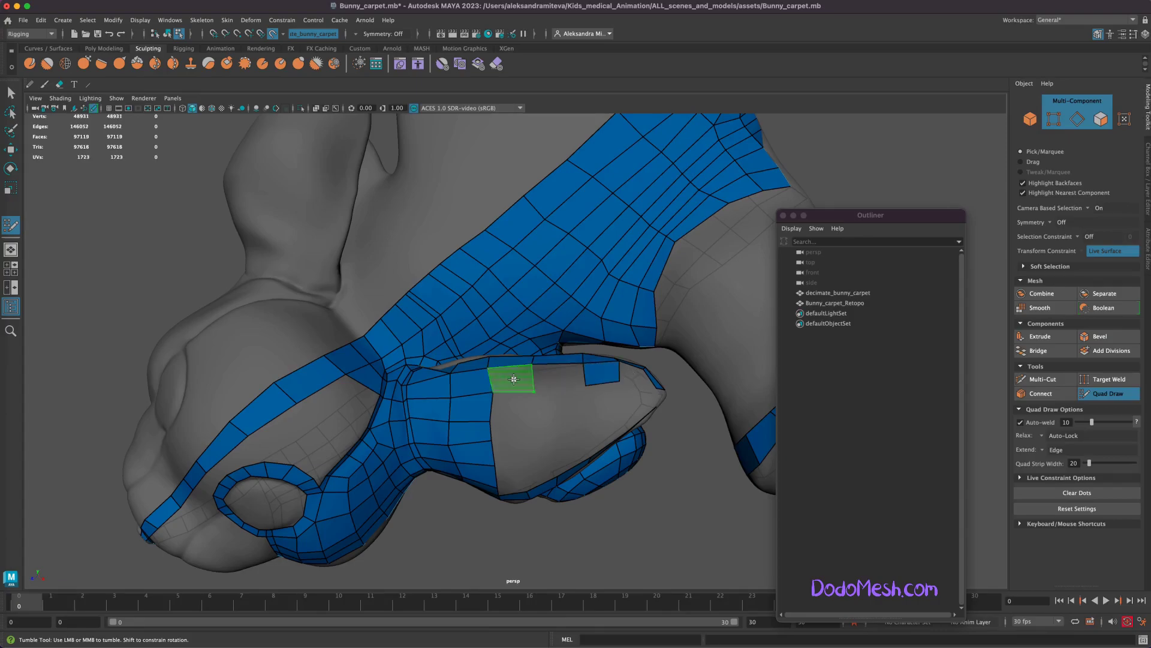
pyautogui.keyDown('shift'); pyautogui.click(512, 374); pyautogui.keyUp('shift')
pyautogui.moveTo(556, 472)
pyautogui.keyDown('alt'); pyautogui.mouseDown()
pyautogui.moveTo(617, 527)
pyautogui.moveTo(569, 422)
pyautogui.mouseUp(); pyautogui.keyUp('alt')
# - Fill the dotted area and grey hole on the ear's side with new quads
pyautogui.keyDown('shift'); pyautogui.click(591, 414); pyautogui.keyUp('shift')
pyautogui.keyDown('shift'); pyautogui.click(540, 399); pyautogui.keyUp('shift')
pyautogui.keyDown('shift'); pyautogui.click(492, 397); pyautogui.keyUp('shift')
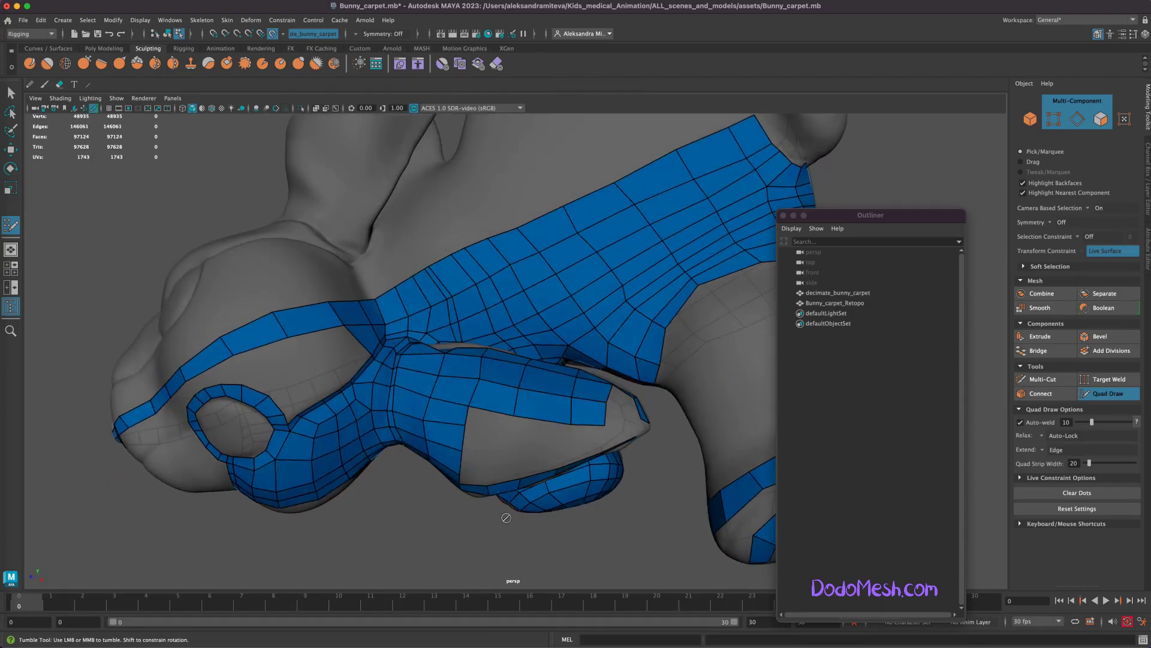
pyautogui.keyDown('shift'); pyautogui.click(490, 427); pyautogui.keyUp('shift')
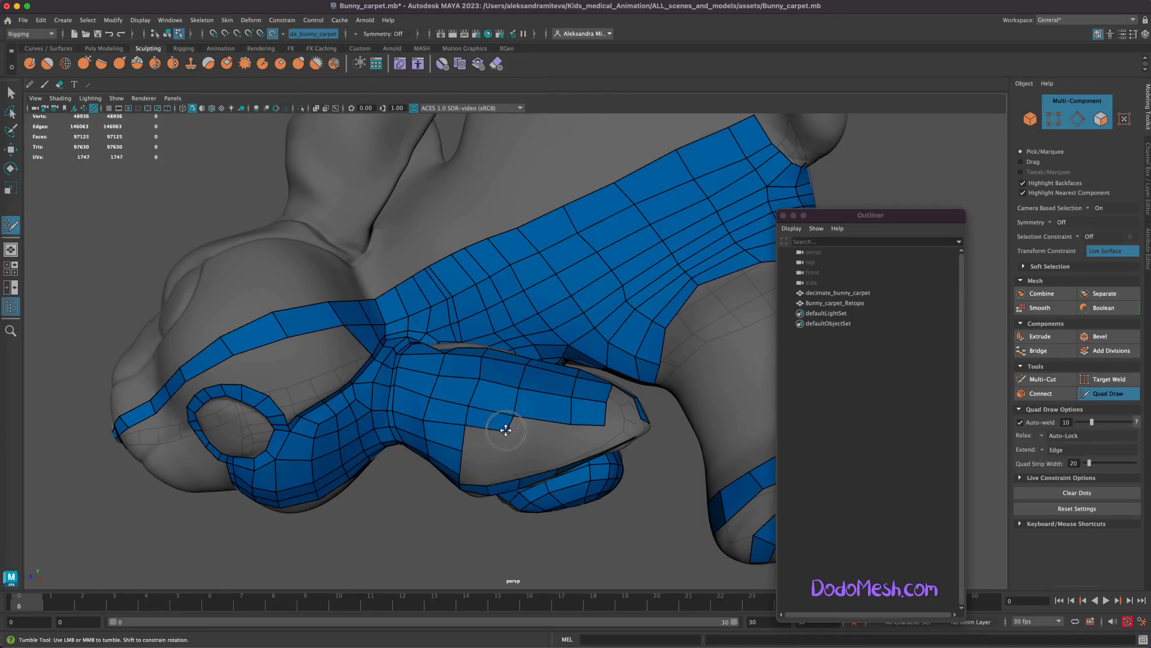
pyautogui.keyDown('shift'); pyautogui.click(481, 442); pyautogui.keyUp('shift')
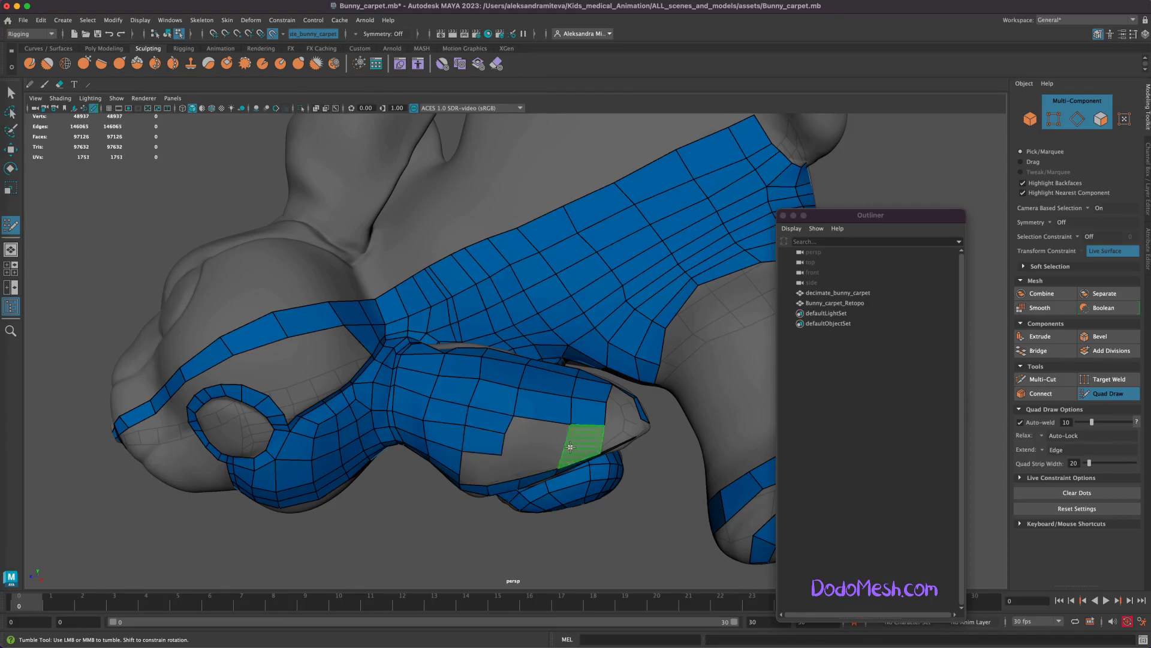
pyautogui.keyDown('shift'); pyautogui.click(538, 425); pyautogui.keyUp('shift')
pyautogui.keyDown('shift'); pyautogui.click(584, 433); pyautogui.keyUp('shift')
pyautogui.click(557, 455)
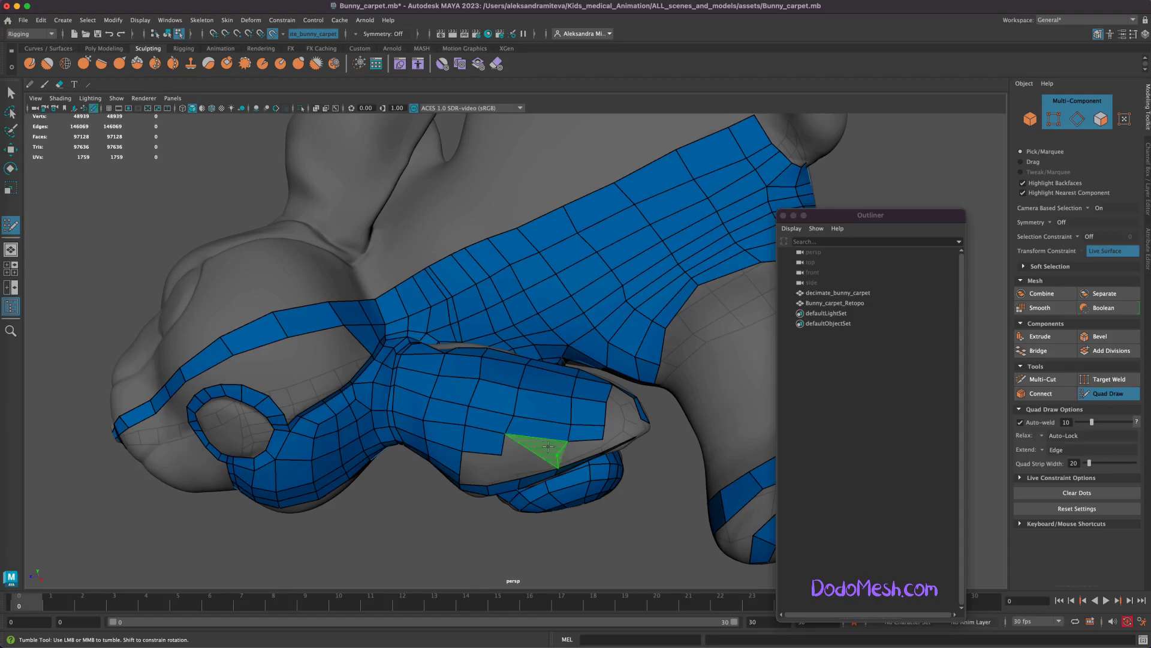
pyautogui.moveTo(514, 526)
pyautogui.keyDown('alt'); pyautogui.mouseDown()
pyautogui.moveTo(506, 538)
pyautogui.moveTo(480, 408)
pyautogui.mouseUp(); pyautogui.keyUp('alt')
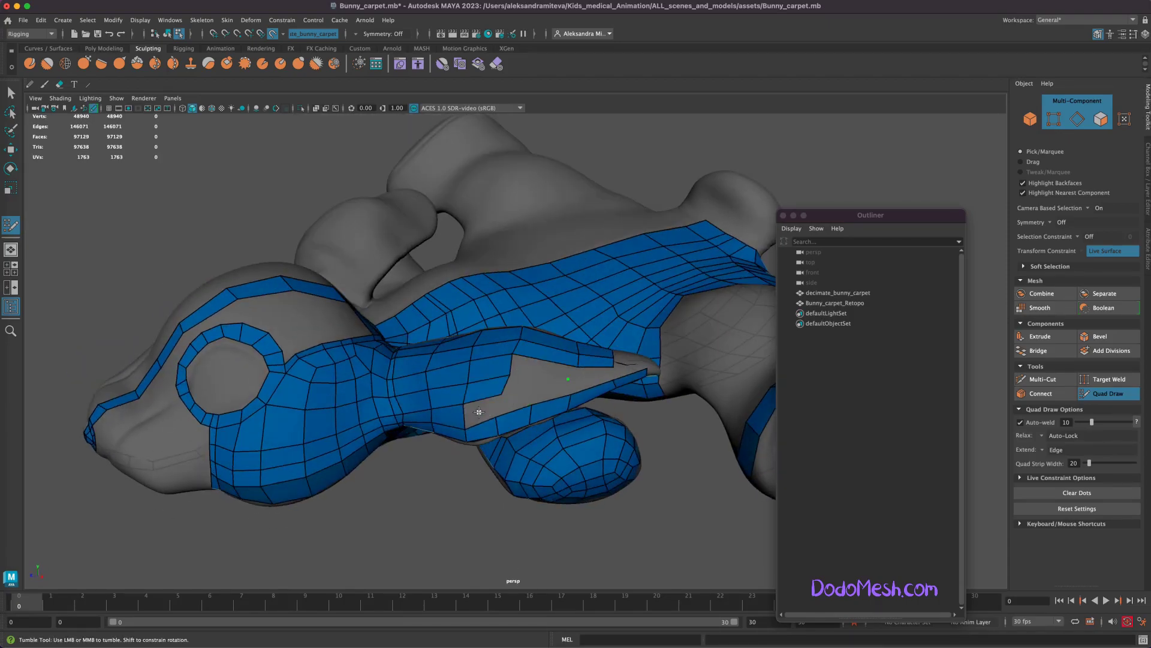
# - Close the grey gap on the ear with quads, undoing two mistaken edits
pyautogui.keyDown('shift'); pyautogui.click(480, 405); pyautogui.keyUp('shift')
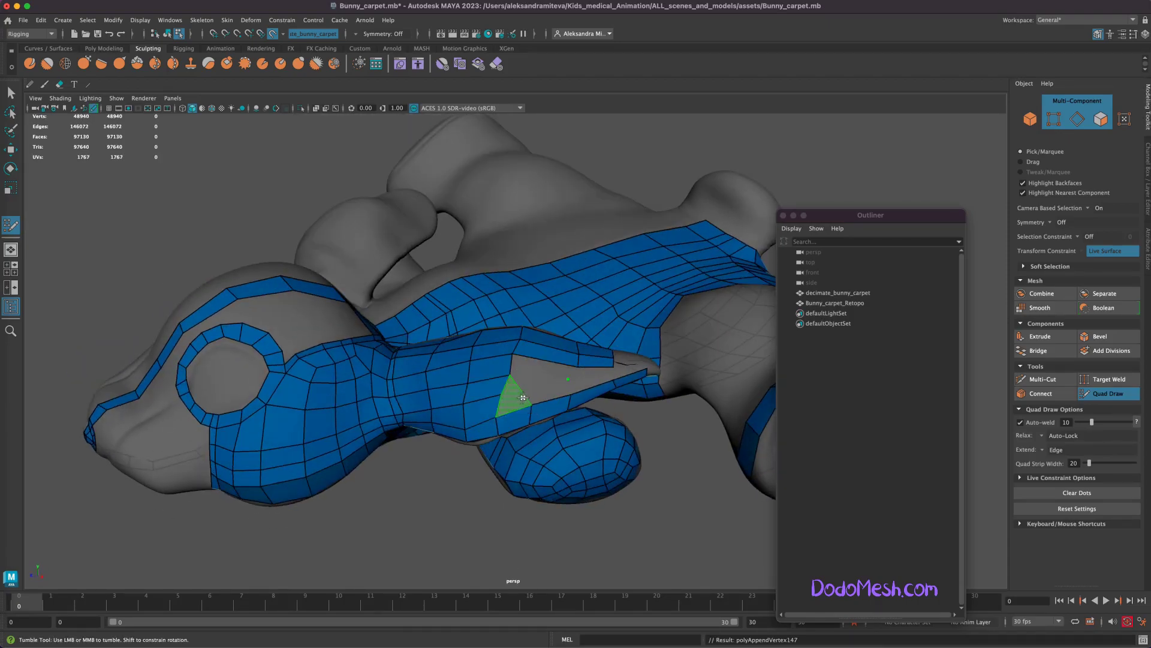
pyautogui.keyDown('shift'); pyautogui.click(549, 363); pyautogui.keyUp('shift')
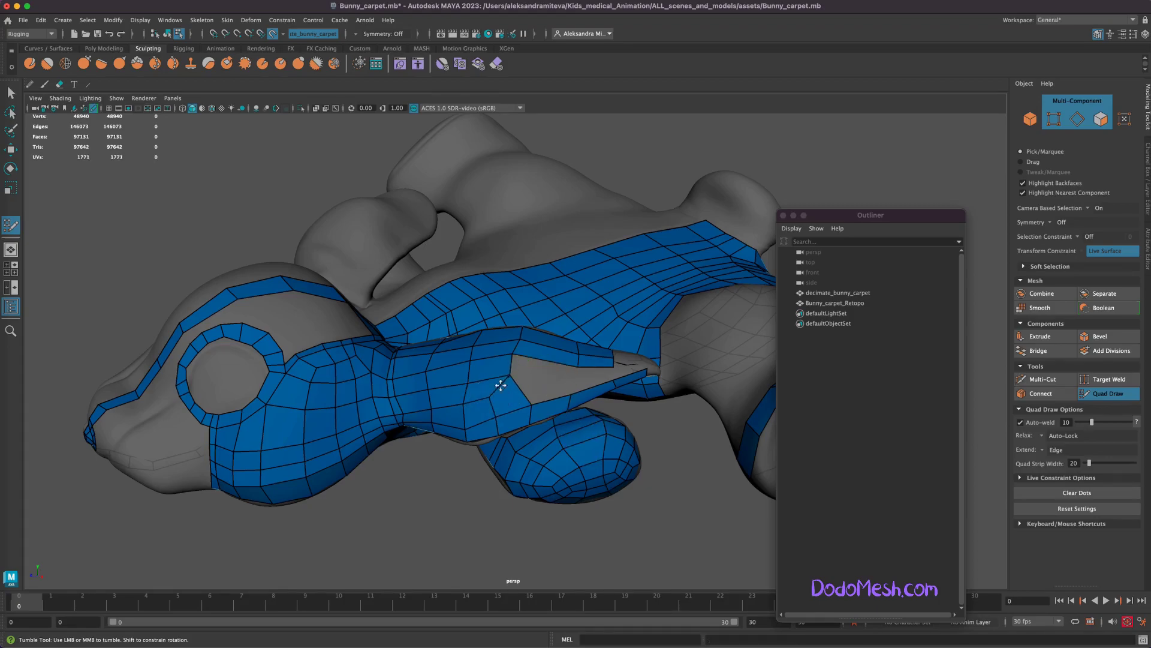
pyautogui.hotkey('ctrl', 'z')
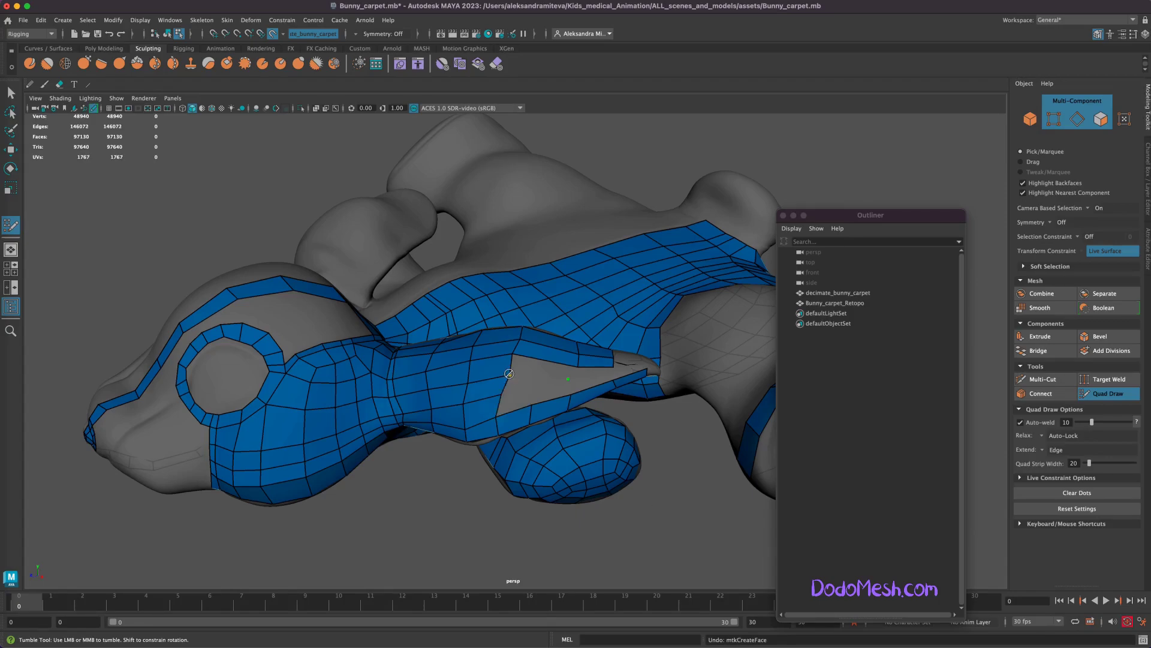
pyautogui.hotkey('ctrl', 'z')
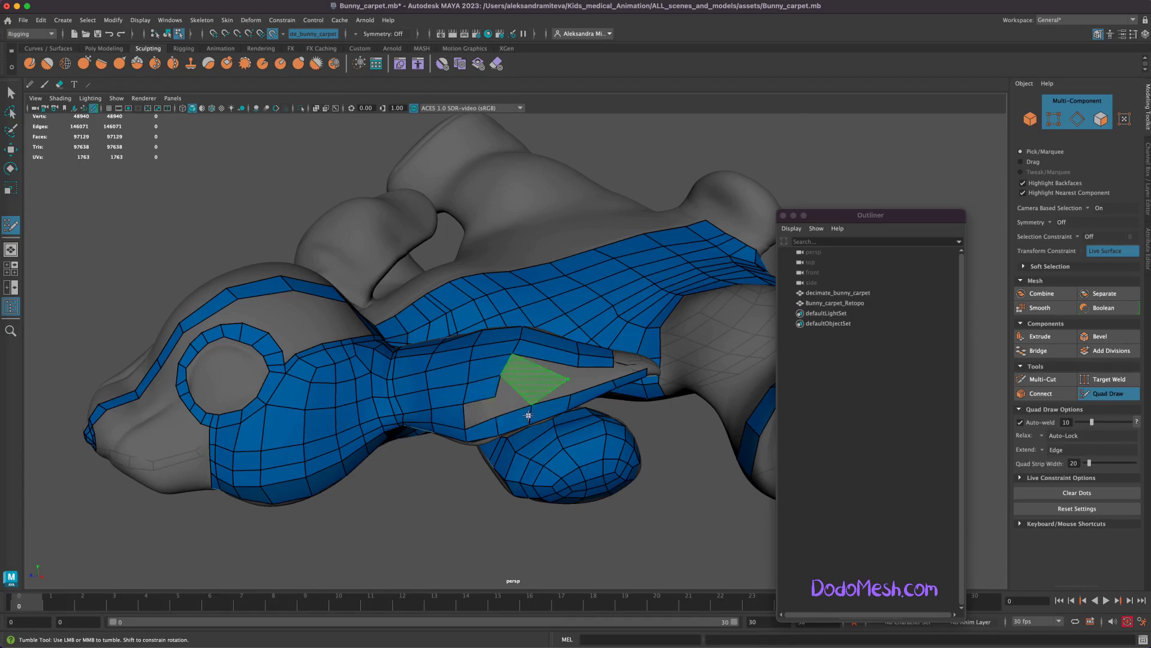
pyautogui.keyDown('shift'); pyautogui.click(567, 400); pyautogui.keyUp('shift')
pyautogui.click(538, 377)
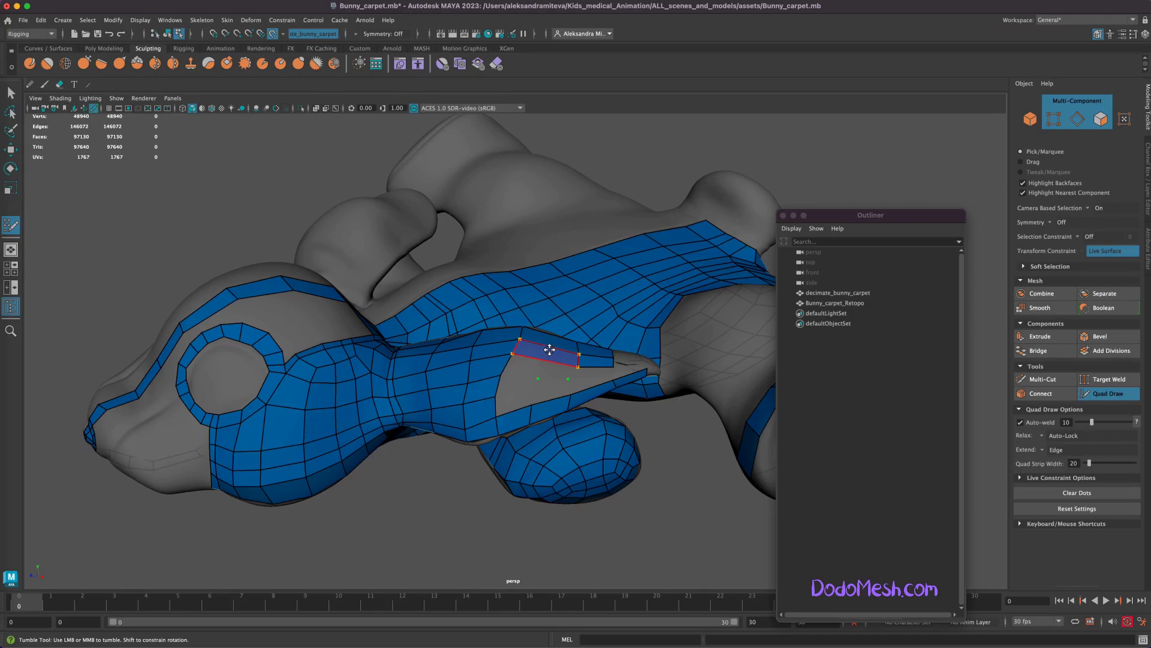
pyautogui.keyDown('shift'); pyautogui.click(530, 386); pyautogui.keyUp('shift')
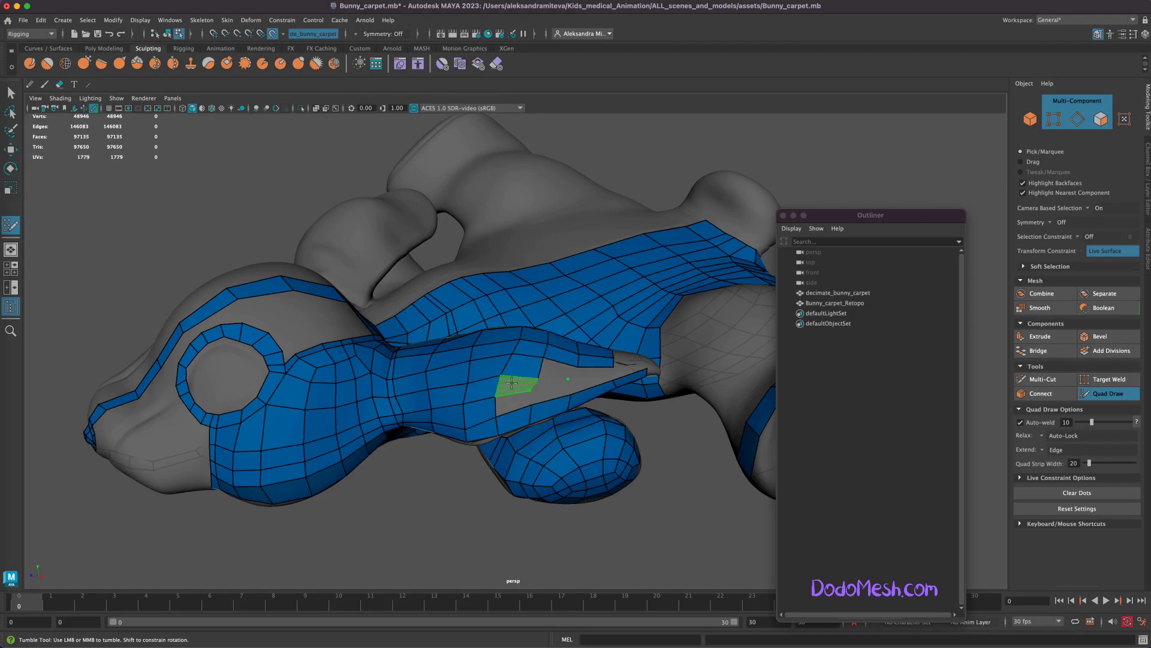
pyautogui.keyDown('shift'); pyautogui.click(510, 405); pyautogui.keyUp('shift')
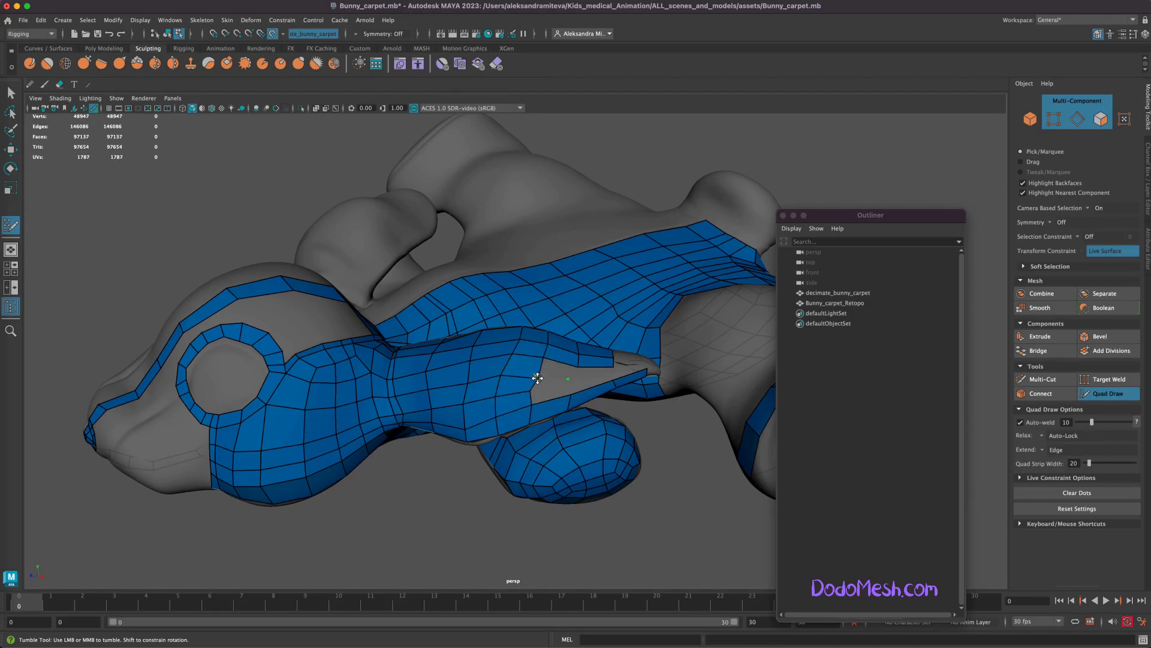
pyautogui.keyDown('shift'); pyautogui.click(562, 382); pyautogui.keyUp('shift')
pyautogui.keyDown('shift'); pyautogui.click(554, 393); pyautogui.keyUp('shift')
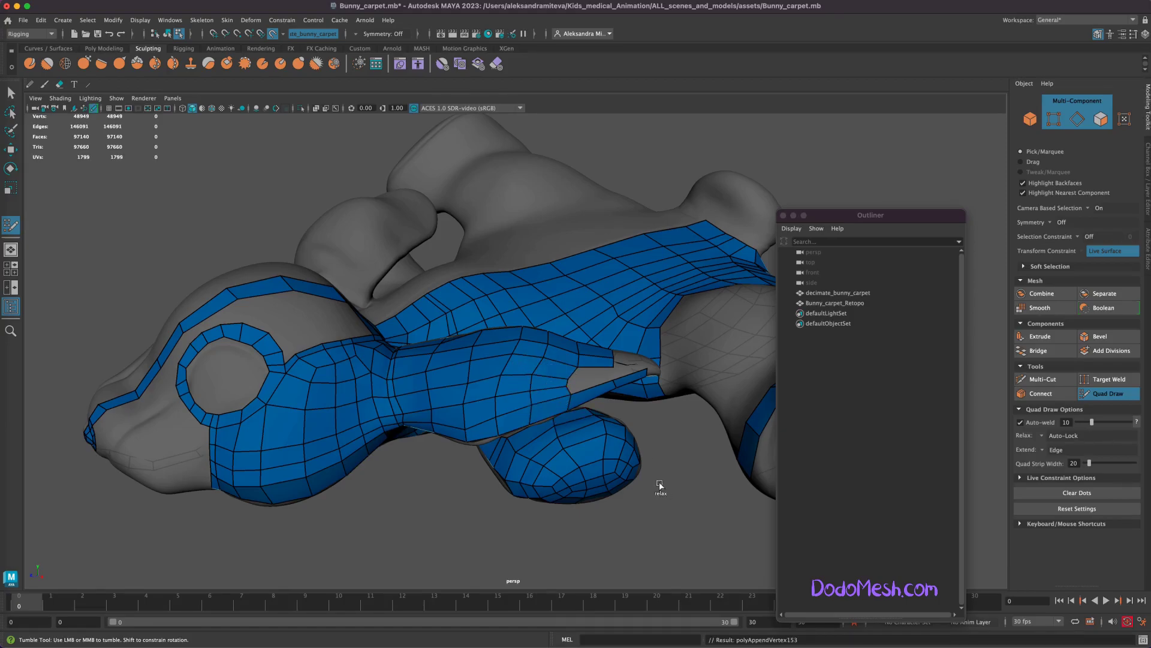
# - Fill quads under the ear base and at the ear tip gap, then review the whole bunny
pyautogui.keyDown('alt'); pyautogui.moveTo(519, 384); pyautogui.dragTo(484, 391); pyautogui.keyUp('alt')
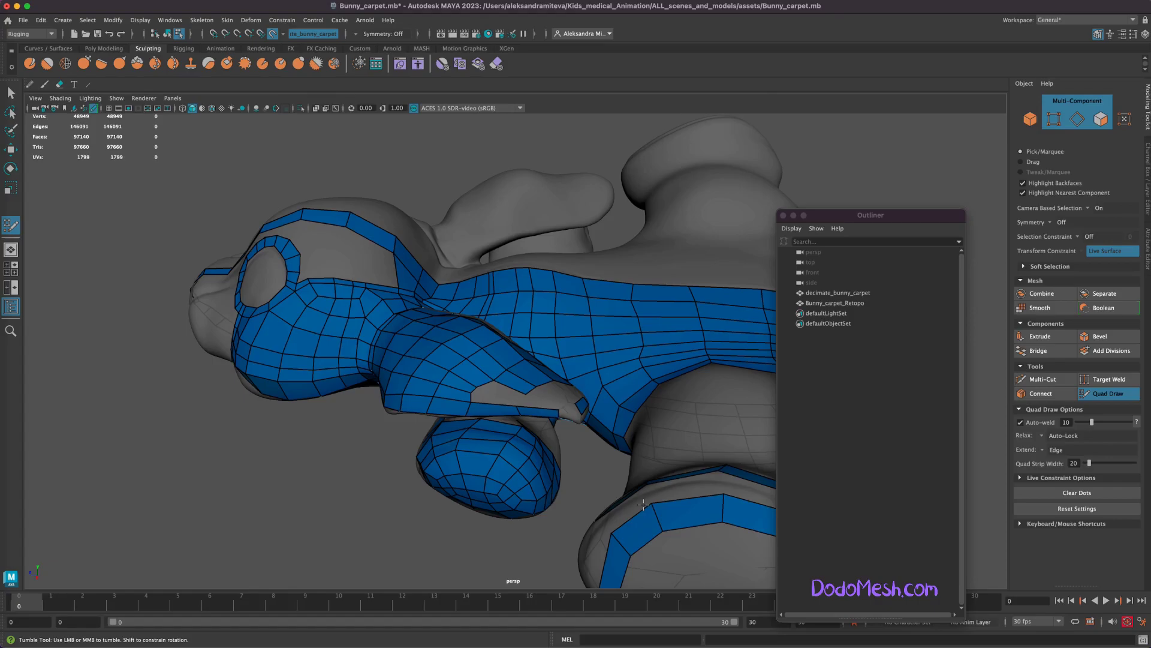
pyautogui.keyDown('shift'); pyautogui.click(492, 393); pyautogui.keyUp('shift')
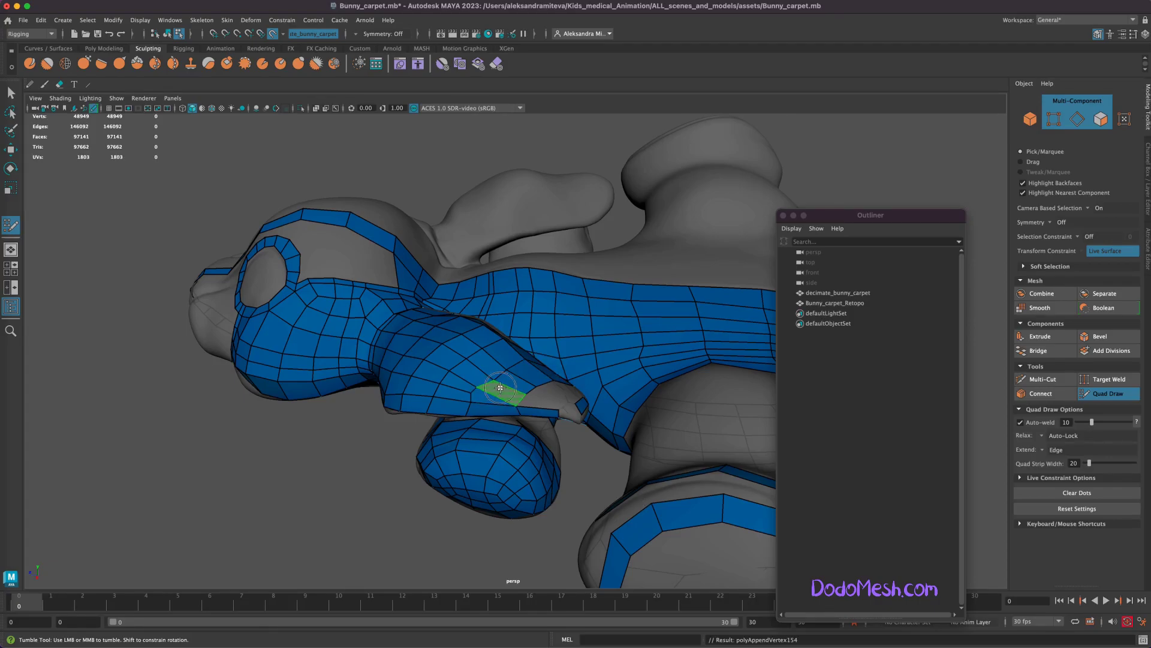
pyautogui.keyDown('alt'); pyautogui.moveTo(489, 376); pyautogui.dragTo(358, 531); pyautogui.keyUp('alt')
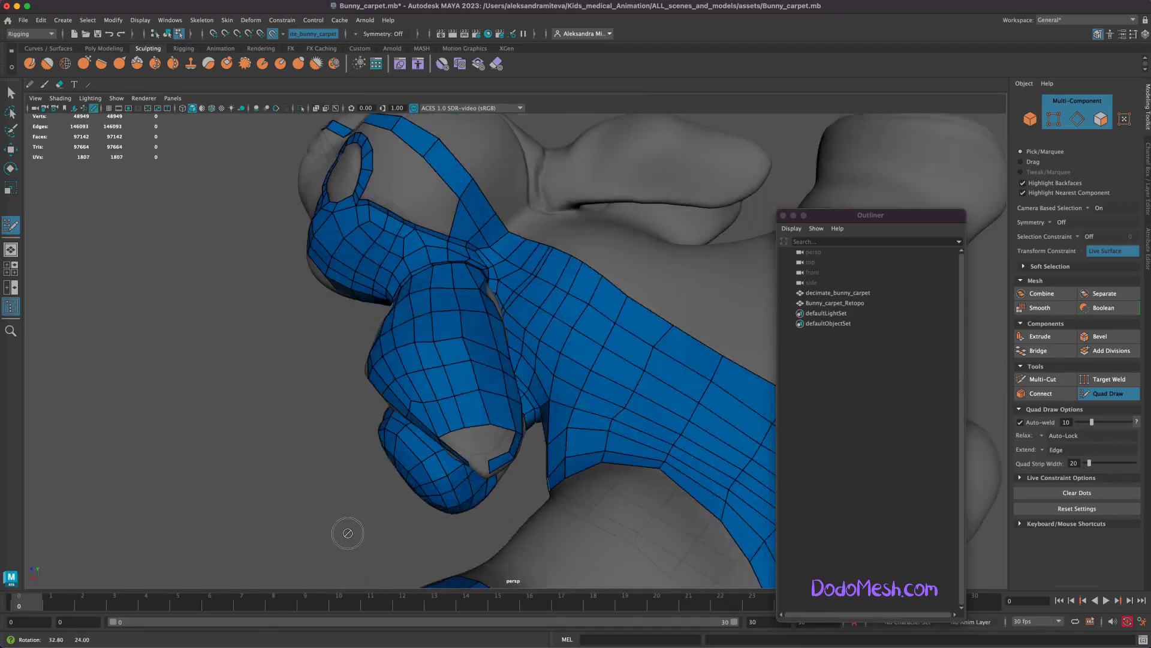
pyautogui.keyDown('shift'); pyautogui.click(509, 428); pyautogui.keyUp('shift')
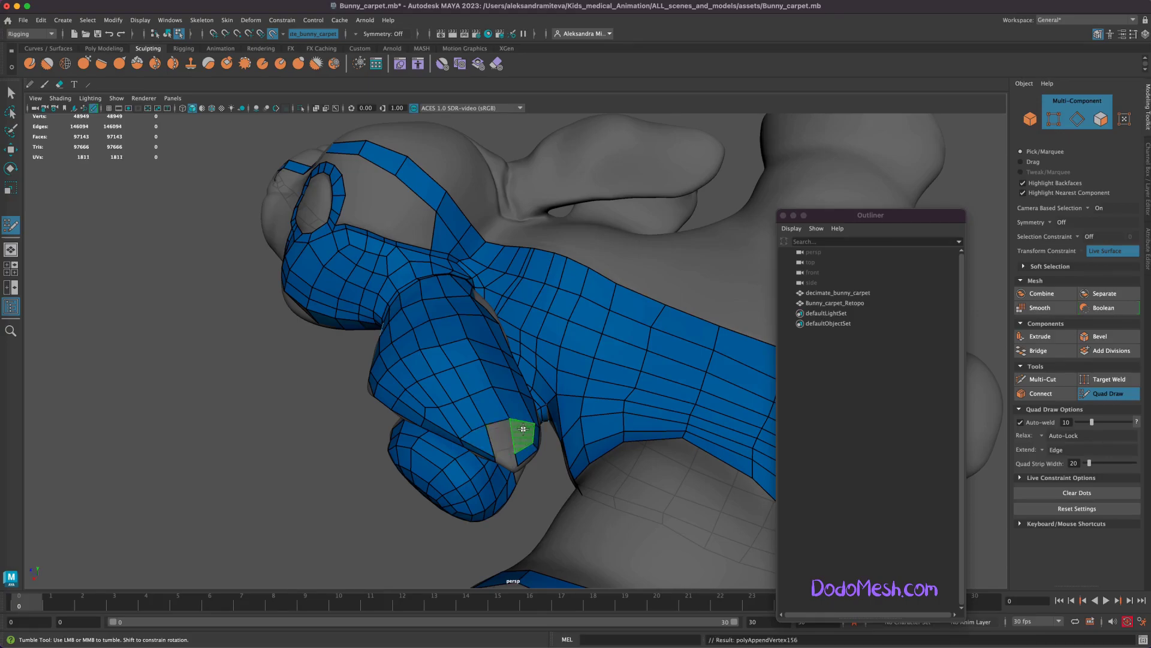
pyautogui.keyDown('shift'); pyautogui.click(527, 430); pyautogui.keyUp('shift')
pyautogui.keyDown('alt'); pyautogui.moveTo(398, 553); pyautogui.dragTo(398, 542); pyautogui.keyUp('alt')
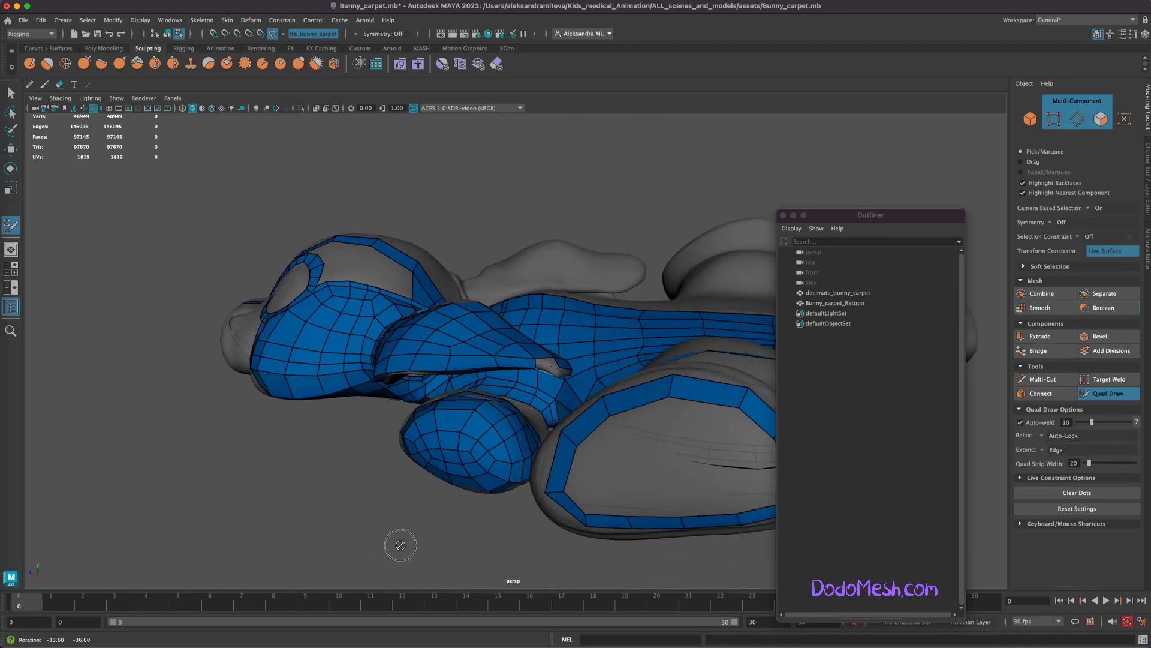
pyautogui.keyDown('shift'); pyautogui.click(547, 369); pyautogui.keyUp('shift')
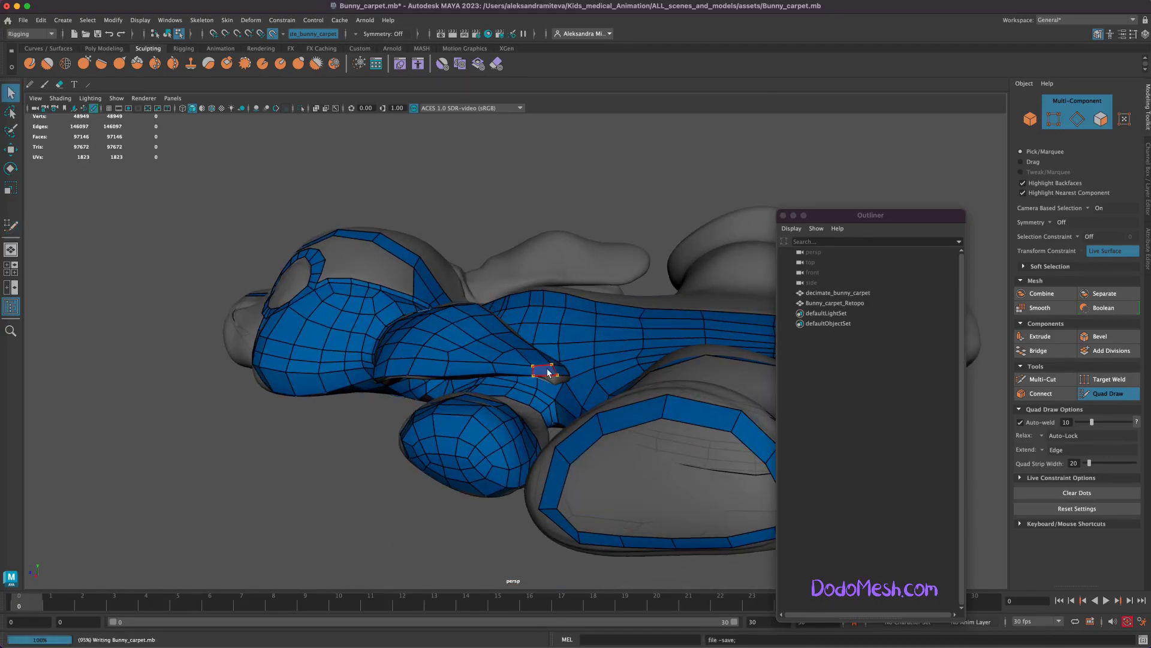
pyautogui.moveTo(412, 535)
pyautogui.keyDown('alt'); pyautogui.mouseDown()
pyautogui.moveTo(591, 458)
pyautogui.moveTo(529, 474)
pyautogui.mouseUp(); pyautogui.keyUp('alt')
pyautogui.moveTo(529, 474)
pyautogui.keyDown('alt'); pyautogui.mouseDown(button='right')
pyautogui.moveTo(493, 455)
pyautogui.moveTo(724, 432)
pyautogui.moveTo(731, 360)
pyautogui.mouseUp(button='right'); pyautogui.keyUp('alt')
pyautogui.keyDown('alt'); pyautogui.moveTo(732, 359); pyautogui.dragTo(746, 241); pyautogui.keyUp('alt')
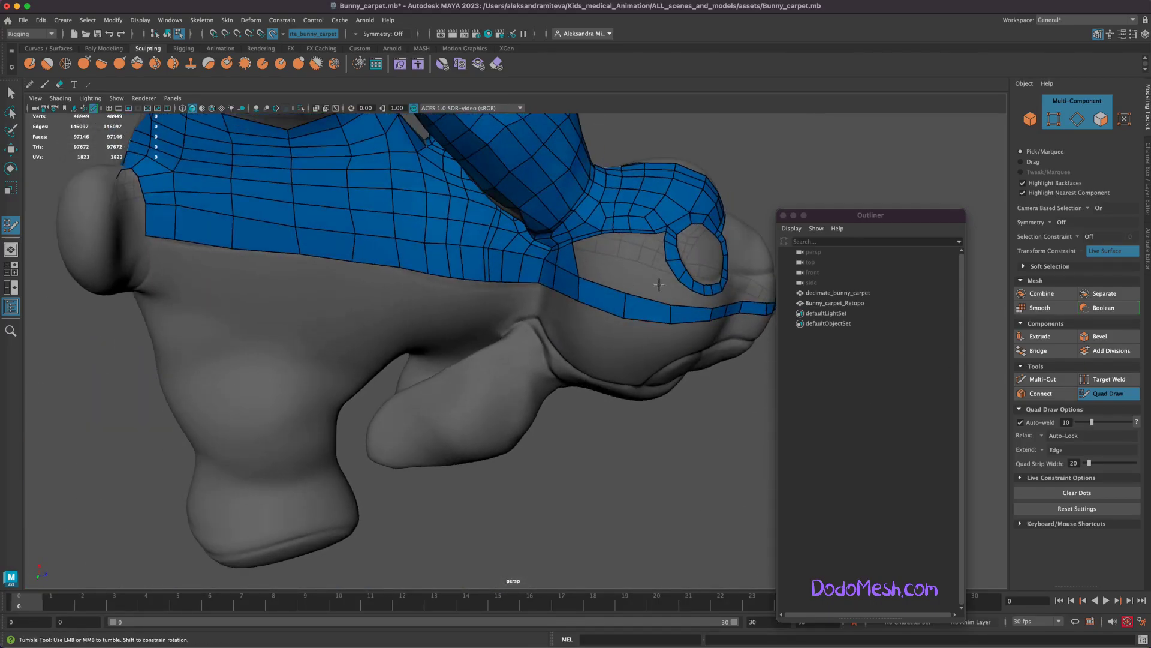
# - Fill faces between the head strips, removing a spiky face and closing the grey gap
pyautogui.keyDown('shift'); pyautogui.click(661, 239); pyautogui.keyUp('shift')
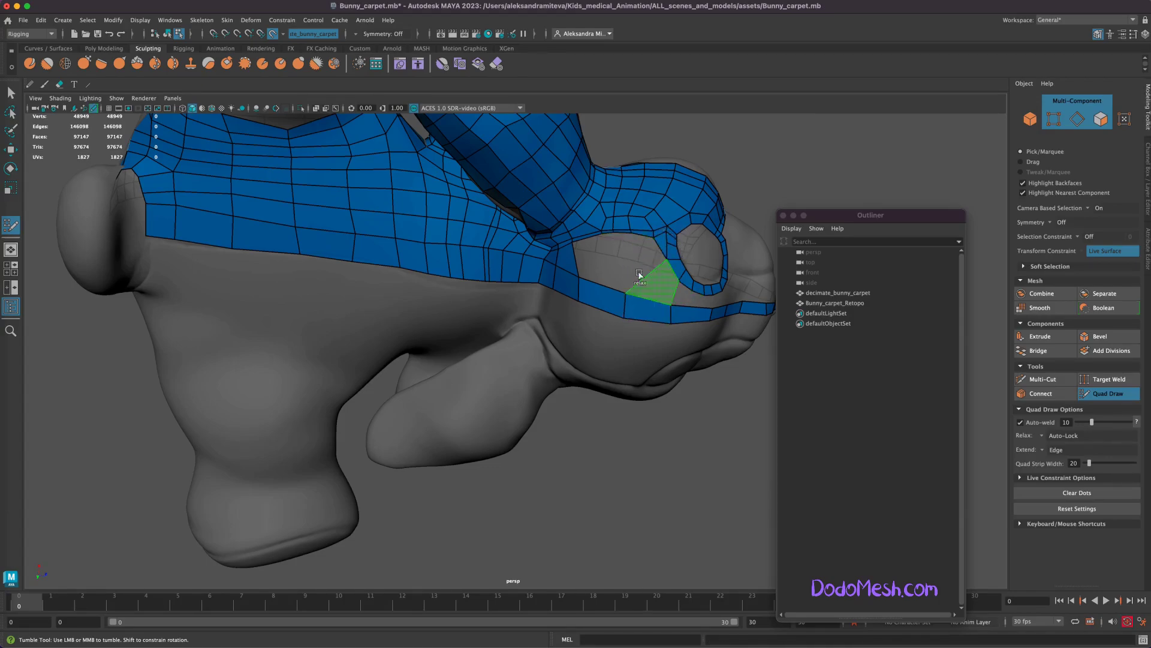
pyautogui.keyDown('shift'); pyautogui.click(645, 297); pyautogui.keyUp('shift')
pyautogui.keyDown('ctrl'); pyautogui.keyDown('shift'); pyautogui.click(647, 249); pyautogui.keyUp('shift'); pyautogui.keyUp('ctrl')
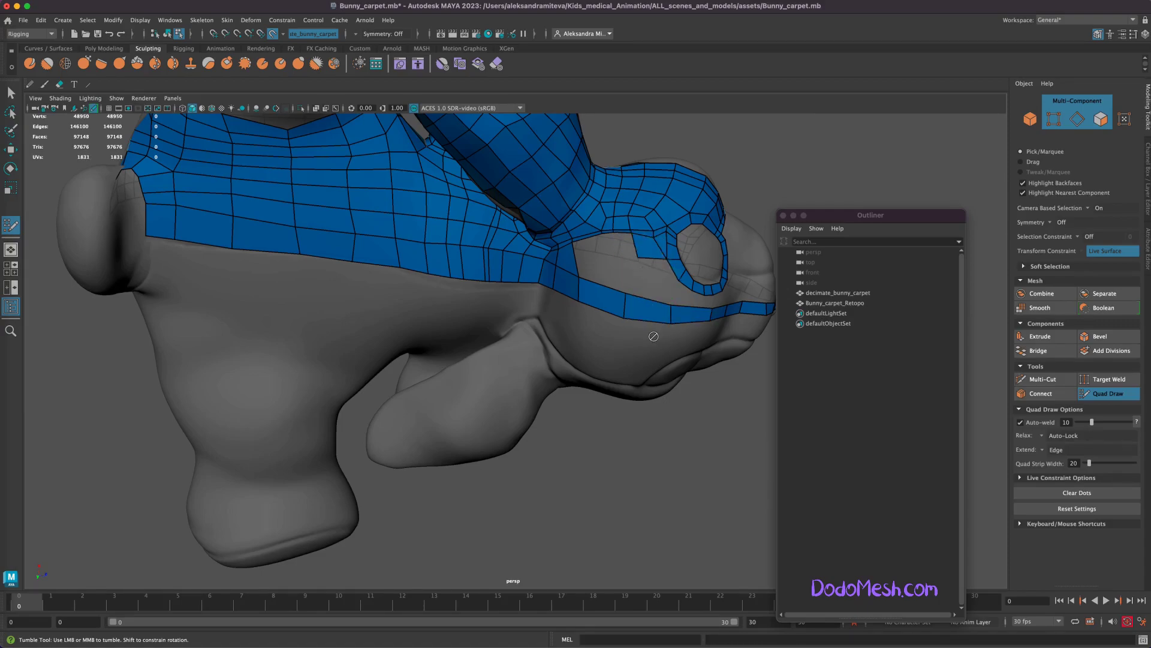
pyautogui.keyDown('shift'); pyautogui.click(618, 258); pyautogui.keyUp('shift')
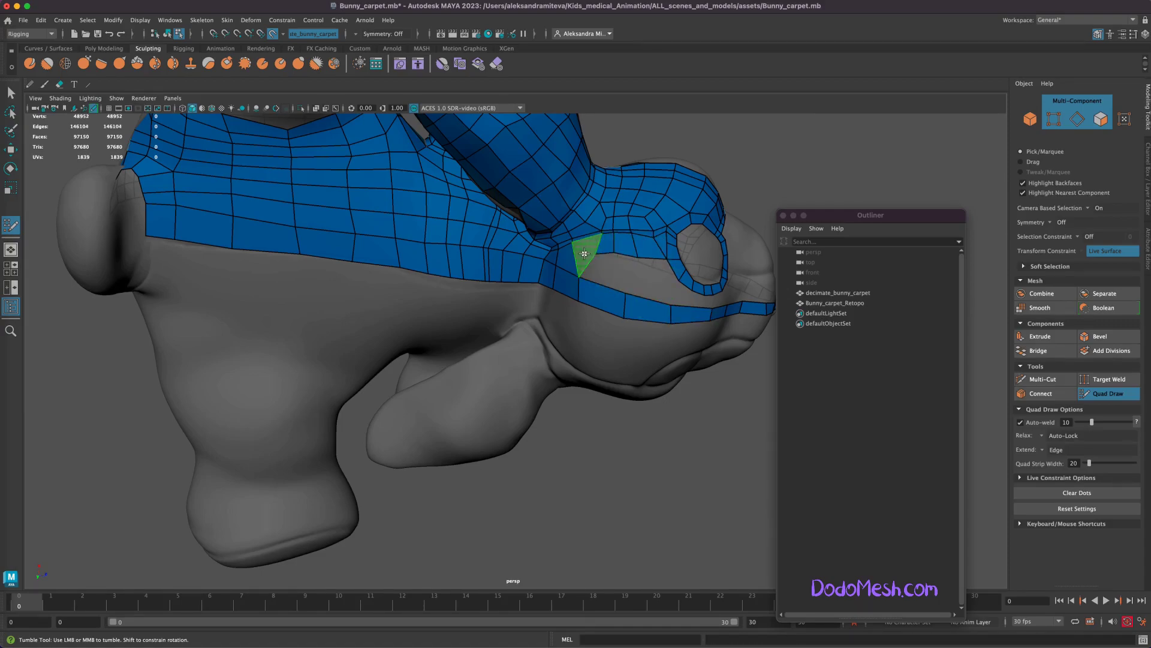
pyautogui.keyDown('shift'); pyautogui.click(584, 252); pyautogui.keyUp('shift')
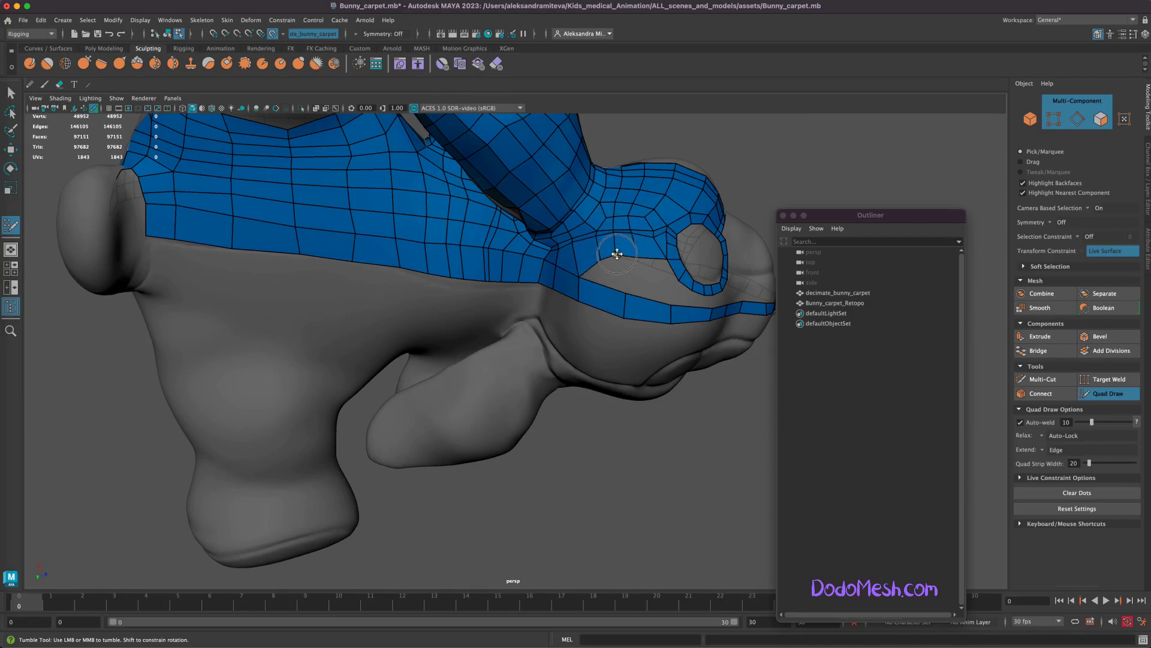
pyautogui.keyDown('ctrl'); pyautogui.click(603, 289); pyautogui.keyUp('ctrl')
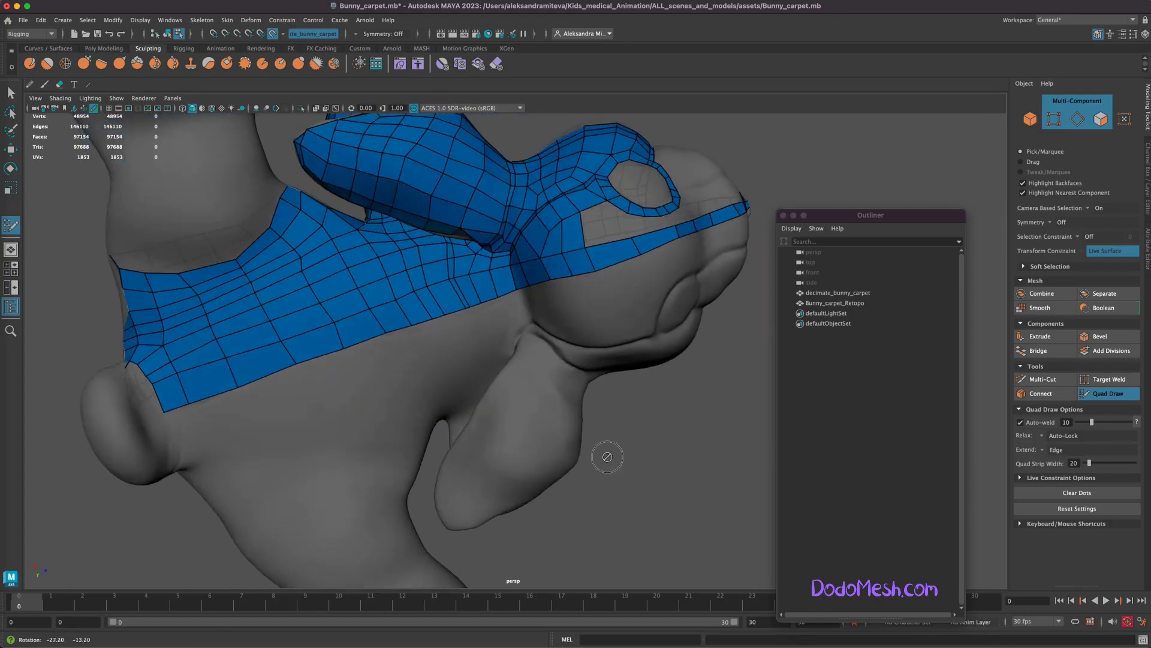
pyautogui.keyDown('alt'); pyautogui.moveTo(617, 456); pyautogui.dragTo(606, 458); pyautogui.keyUp('alt')
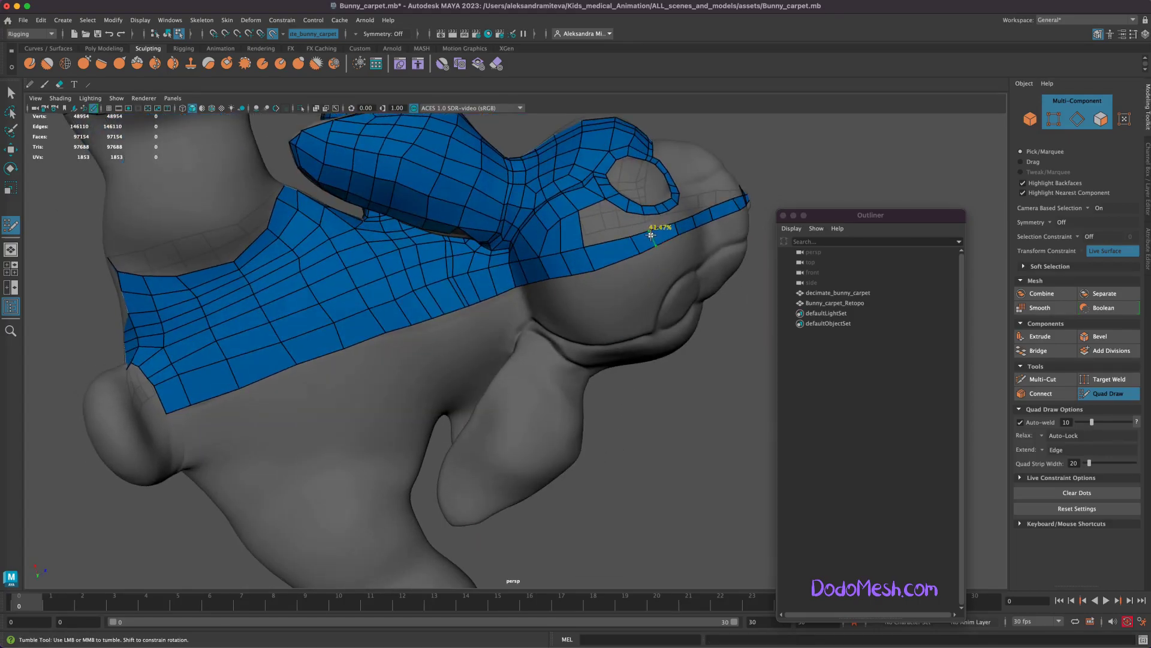
# - Insert two edge loops across the head quads and fill the hole below
pyautogui.keyDown('ctrl'); pyautogui.click(656, 234); pyautogui.keyUp('ctrl')
pyautogui.keyDown('ctrl'); pyautogui.click(580, 229); pyautogui.keyUp('ctrl')
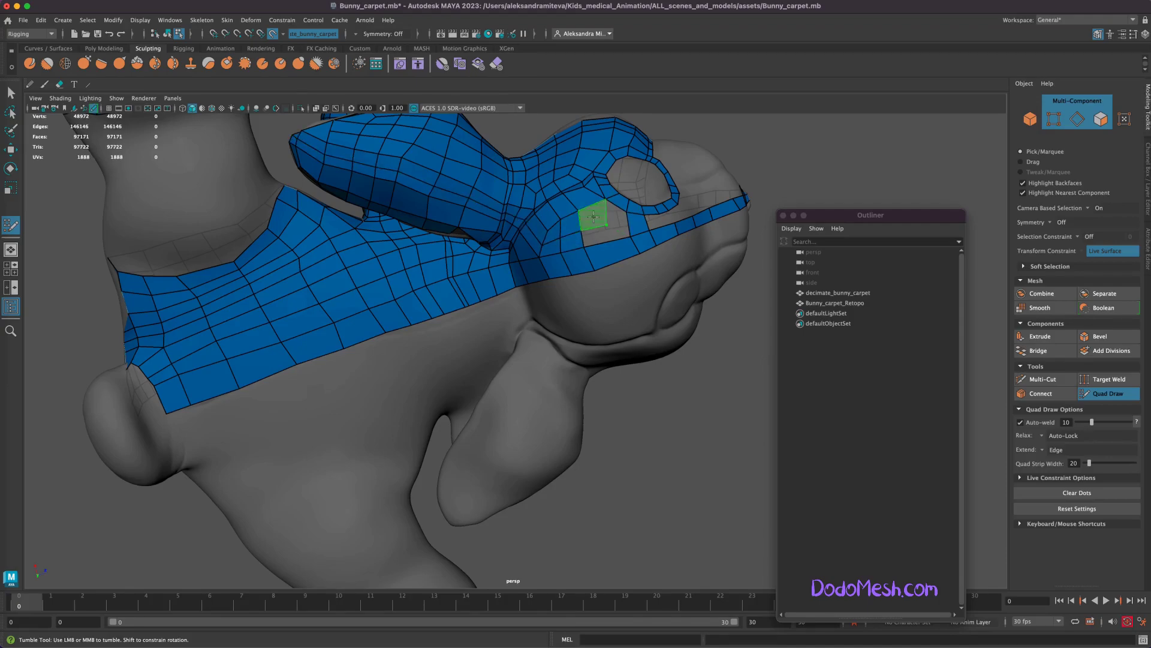
pyautogui.keyDown('shift'); pyautogui.click(599, 237); pyautogui.keyUp('shift')
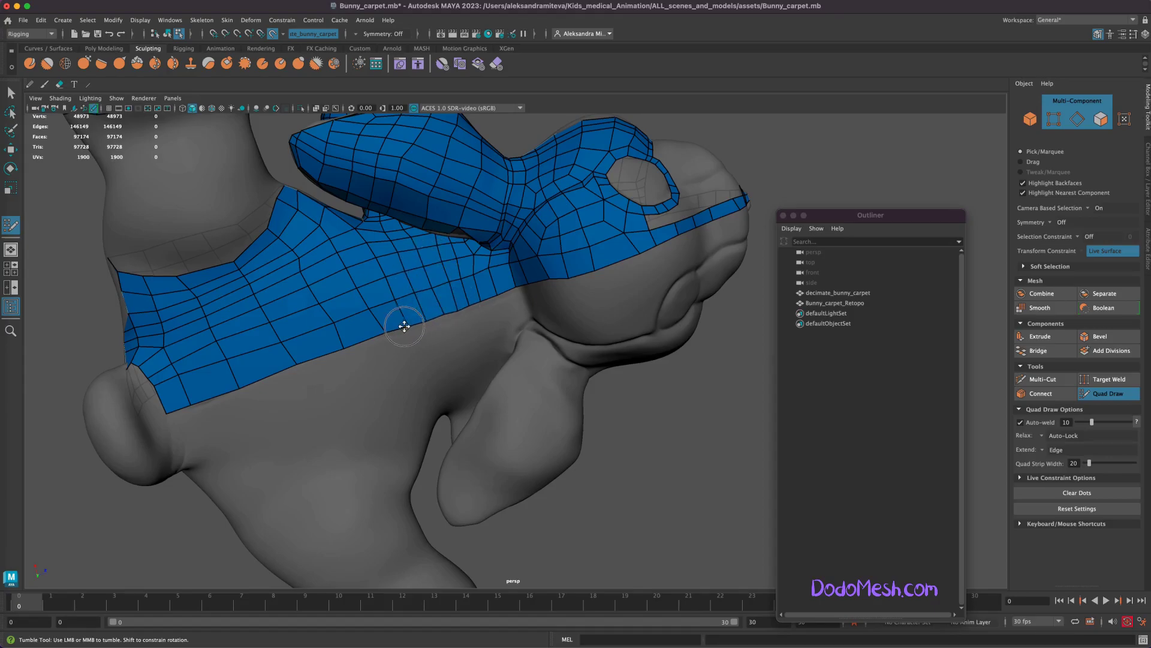
pyautogui.moveTo(630, 446)
pyautogui.keyDown('alt'); pyautogui.mouseDown()
pyautogui.moveTo(635, 429)
pyautogui.moveTo(678, 517)
pyautogui.moveTo(655, 470)
pyautogui.moveTo(609, 437)
pyautogui.moveTo(532, 471)
pyautogui.moveTo(527, 424)
pyautogui.moveTo(556, 401)
pyautogui.mouseUp(); pyautogui.keyUp('alt')
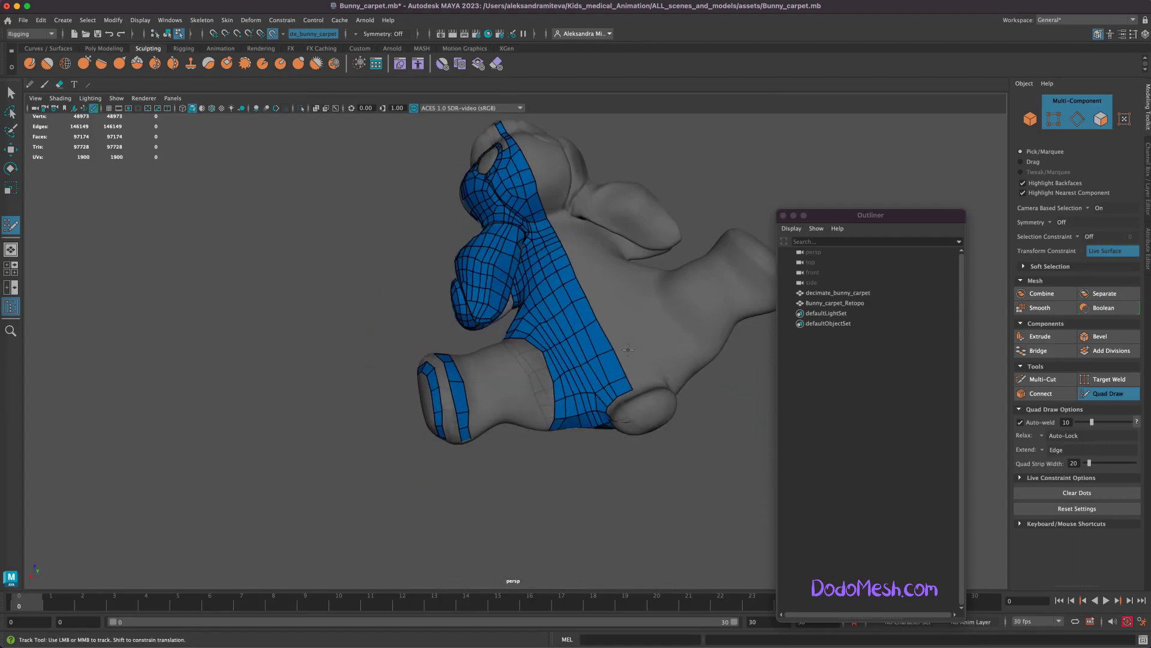
# - Delete the construction history of Bunny_carpet_Retopo
pyautogui.click(823, 305)
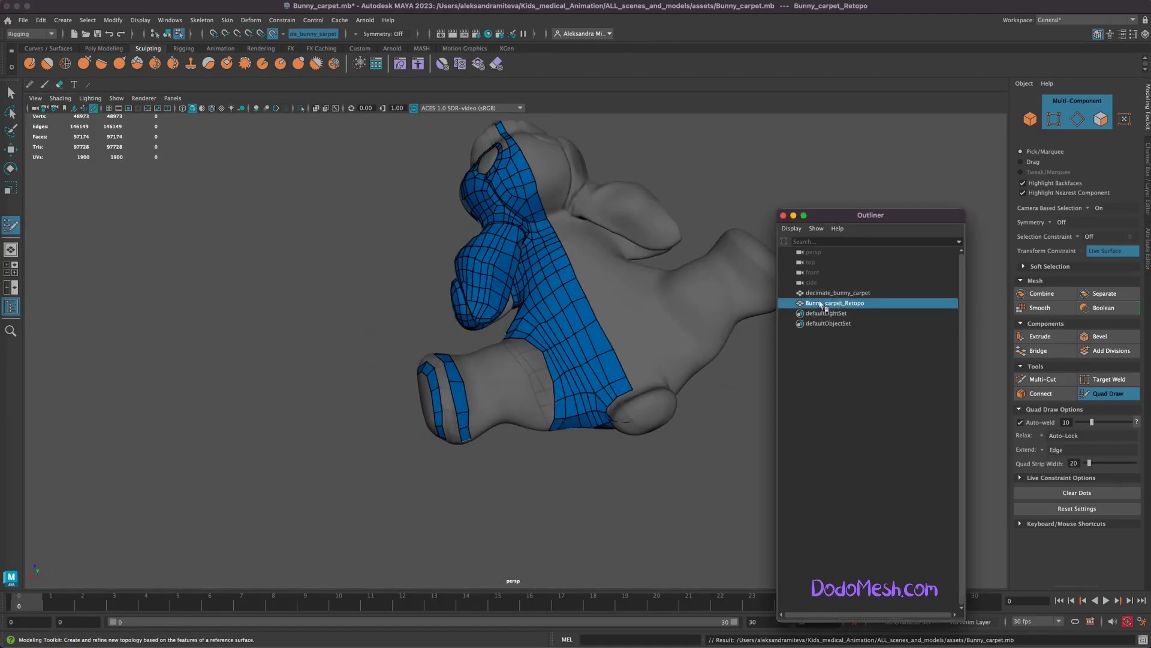
pyautogui.click(41, 20)
pyautogui.click(186, 142)
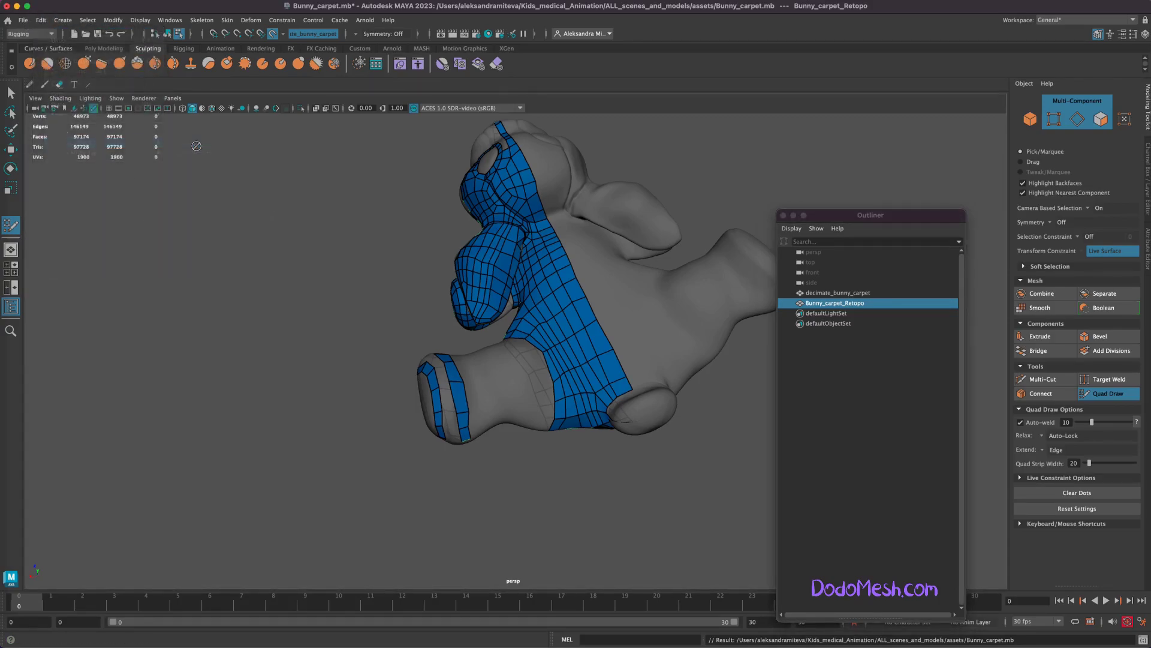
# - Place a vertex on the leg and fill quads bridging the leg strip and patch
pyautogui.moveTo(539, 407)
pyautogui.keyDown('alt'); pyautogui.mouseDown()
pyautogui.moveTo(533, 420)
pyautogui.moveTo(525, 404)
pyautogui.mouseUp(); pyautogui.keyUp('alt')
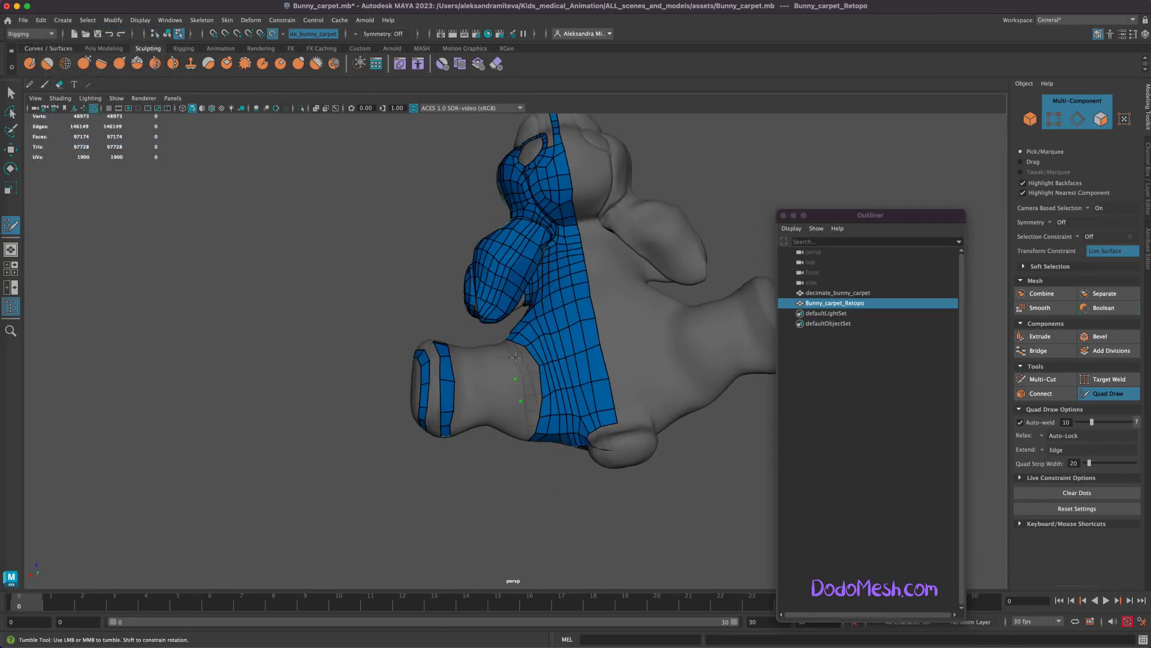
pyautogui.keyDown('shift'); pyautogui.click(526, 387); pyautogui.keyUp('shift')
pyautogui.keyDown('shift'); pyautogui.click(526, 412); pyautogui.keyUp('shift')
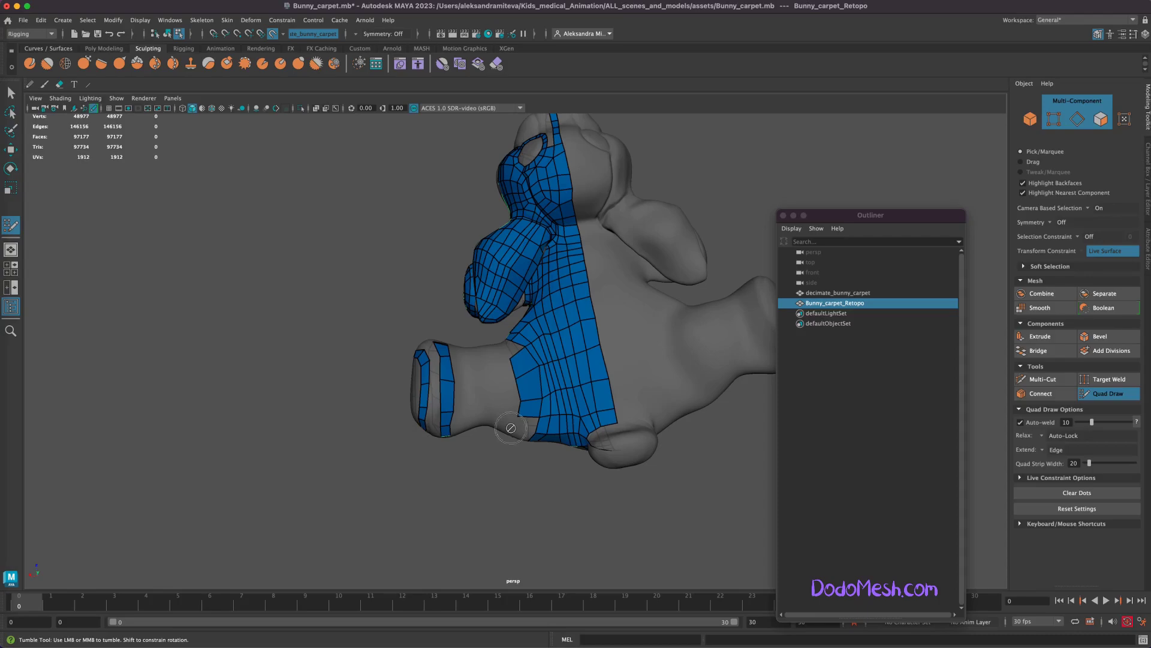
pyautogui.keyDown('shift'); pyautogui.click(526, 424); pyautogui.keyUp('shift')
pyautogui.moveTo(555, 513)
pyautogui.keyDown('alt'); pyautogui.mouseDown()
pyautogui.moveTo(496, 369)
pyautogui.moveTo(518, 301)
pyautogui.mouseUp(); pyautogui.keyUp('alt')
pyautogui.keyDown('shift'); pyautogui.click(511, 365); pyautogui.keyUp('shift')
pyautogui.keyDown('alt'); pyautogui.moveTo(527, 494); pyautogui.dragTo(578, 478); pyautogui.keyUp('alt')
pyautogui.keyDown('shift'); pyautogui.click(540, 307); pyautogui.keyUp('shift')
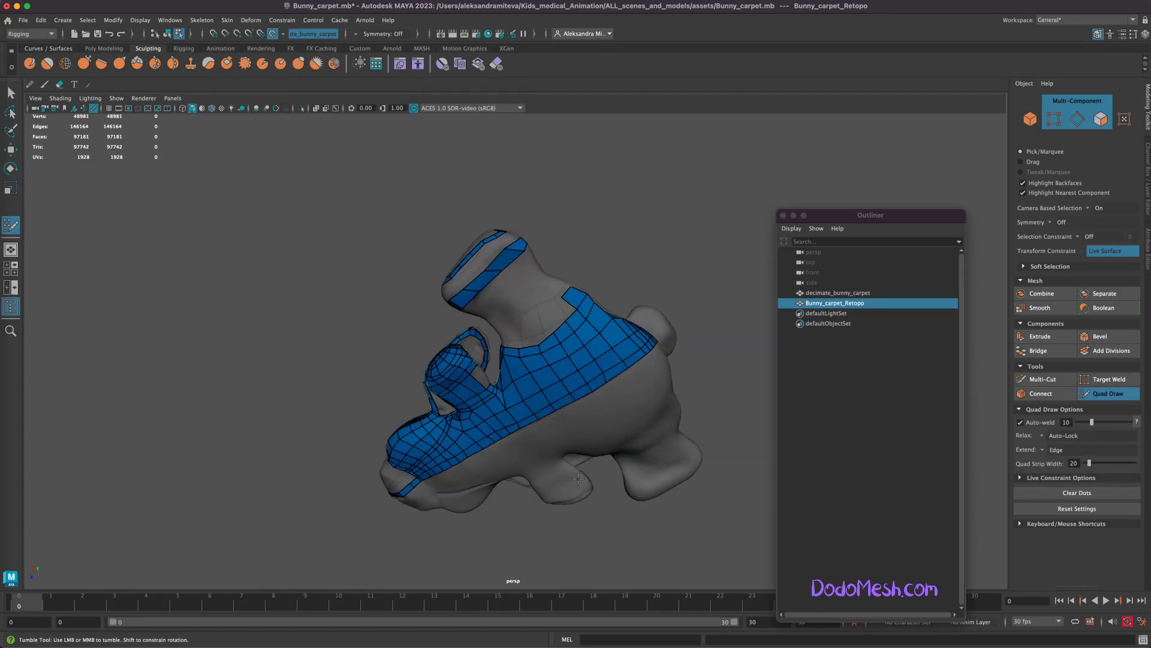
pyautogui.keyDown('shift'); pyautogui.click(539, 318); pyautogui.keyUp('shift')
# - Add more leg quads, placing two new vertices and filling quads over them
pyautogui.keyDown('alt'); pyautogui.moveTo(590, 517); pyautogui.dragTo(606, 445); pyautogui.keyUp('alt')
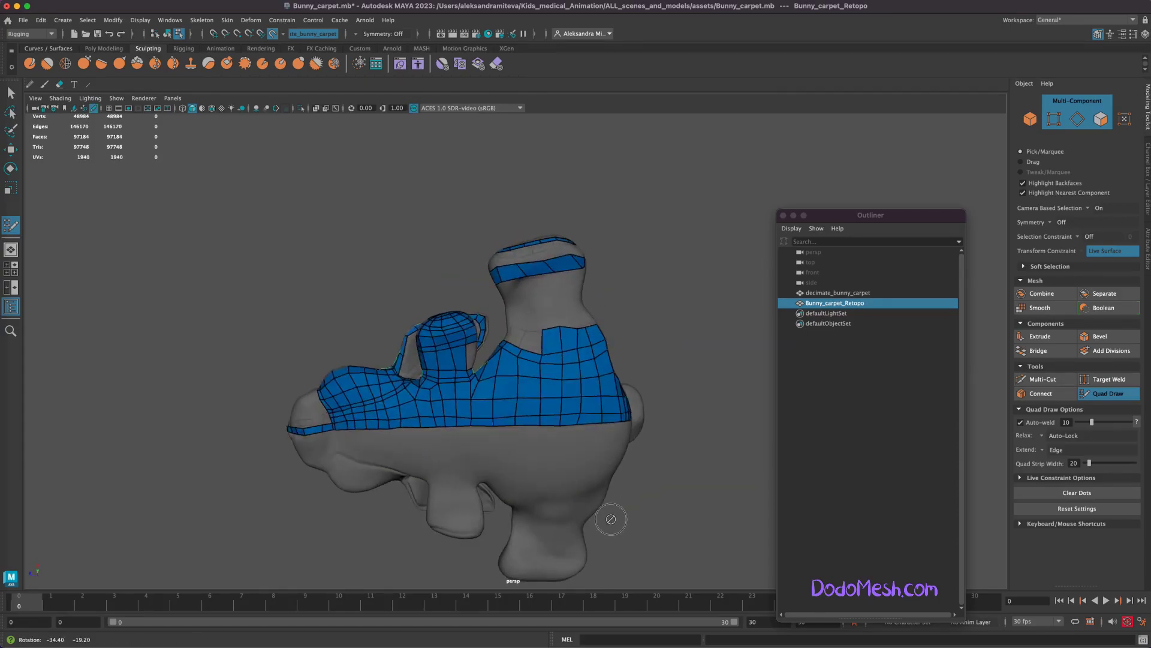
pyautogui.keyDown('shift'); pyautogui.click(529, 334); pyautogui.keyUp('shift')
pyautogui.moveTo(674, 365)
pyautogui.keyDown('alt'); pyautogui.mouseDown()
pyautogui.moveTo(707, 376)
pyautogui.moveTo(531, 333)
pyautogui.mouseUp(); pyautogui.keyUp('alt')
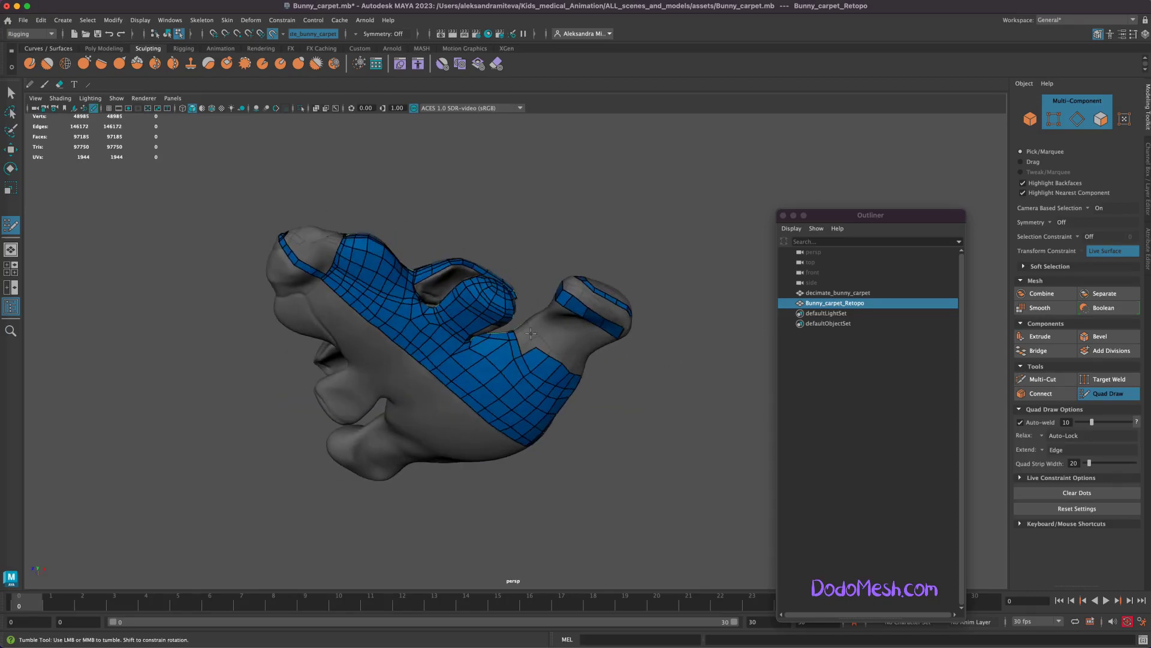
pyautogui.keyDown('shift'); pyautogui.click(527, 344); pyautogui.keyUp('shift')
pyautogui.moveTo(695, 365)
pyautogui.keyDown('alt'); pyautogui.mouseDown()
pyautogui.moveTo(688, 380)
pyautogui.moveTo(670, 360)
pyautogui.mouseUp(); pyautogui.keyUp('alt')
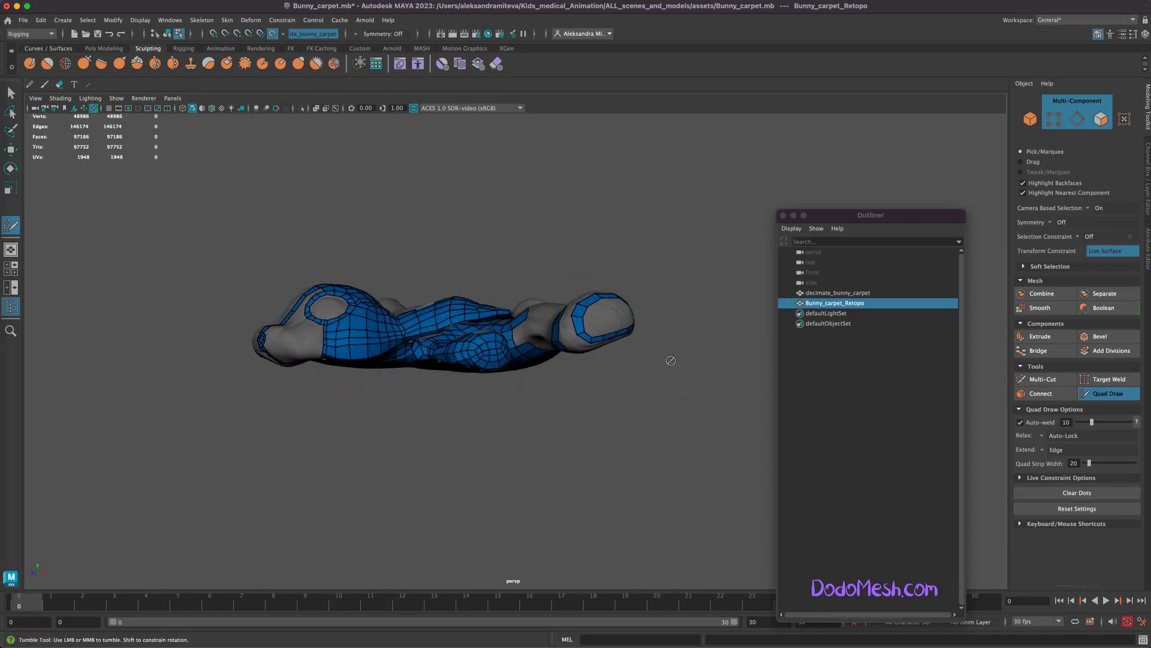
pyautogui.keyDown('shift'); pyautogui.click(521, 340); pyautogui.keyUp('shift')
pyautogui.keyDown('alt'); pyautogui.moveTo(673, 442); pyautogui.dragTo(665, 442); pyautogui.keyUp('alt')
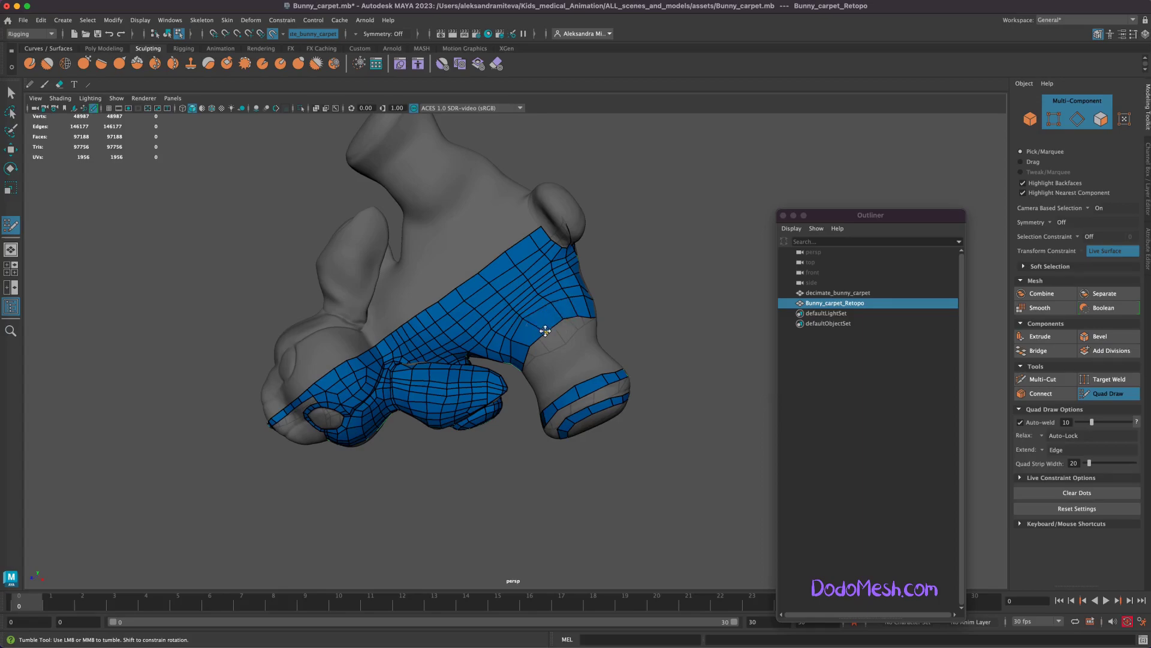
pyautogui.keyDown('alt'); pyautogui.moveTo(544, 330); pyautogui.dragTo(573, 311); pyautogui.keyUp('alt')
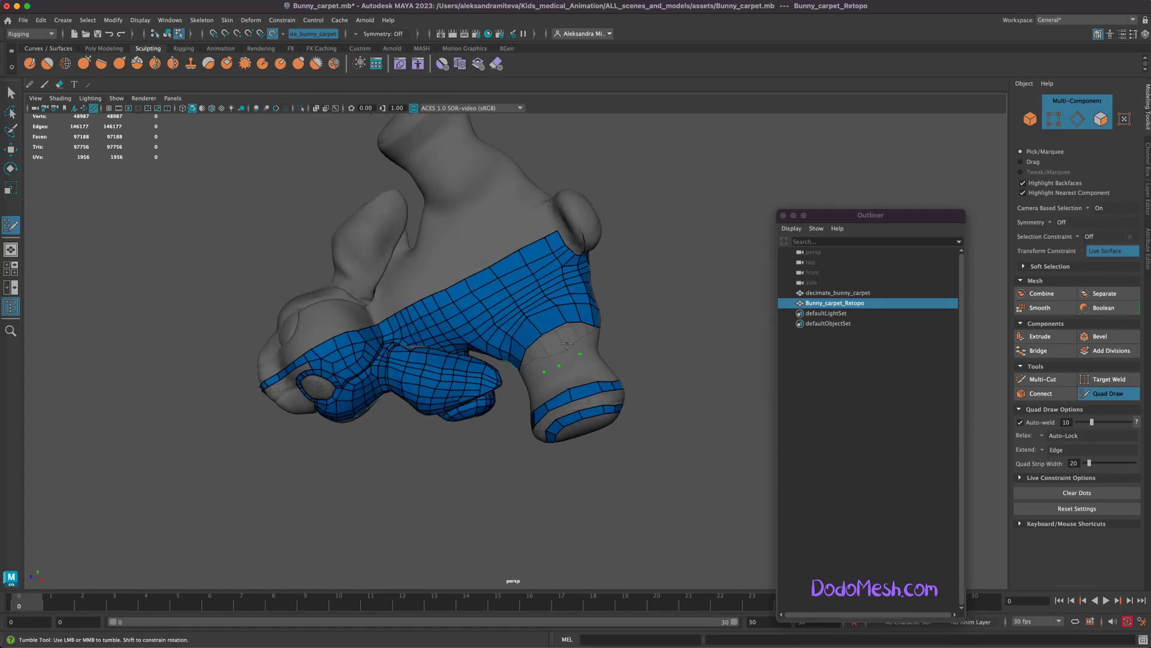
pyautogui.keyDown('shift'); pyautogui.click(543, 359); pyautogui.keyUp('shift')
pyautogui.keyDown('shift'); pyautogui.click(585, 336); pyautogui.keyUp('shift')
pyautogui.keyDown('shift'); pyautogui.click(519, 367); pyautogui.keyUp('shift')
# - Fill further quads across the bunny's leg and near the top of the mesh
pyautogui.keyDown('alt'); pyautogui.moveTo(593, 476); pyautogui.dragTo(578, 469); pyautogui.keyUp('alt')
pyautogui.keyDown('alt'); pyautogui.moveTo(608, 432); pyautogui.dragTo(582, 380); pyautogui.keyUp('alt')
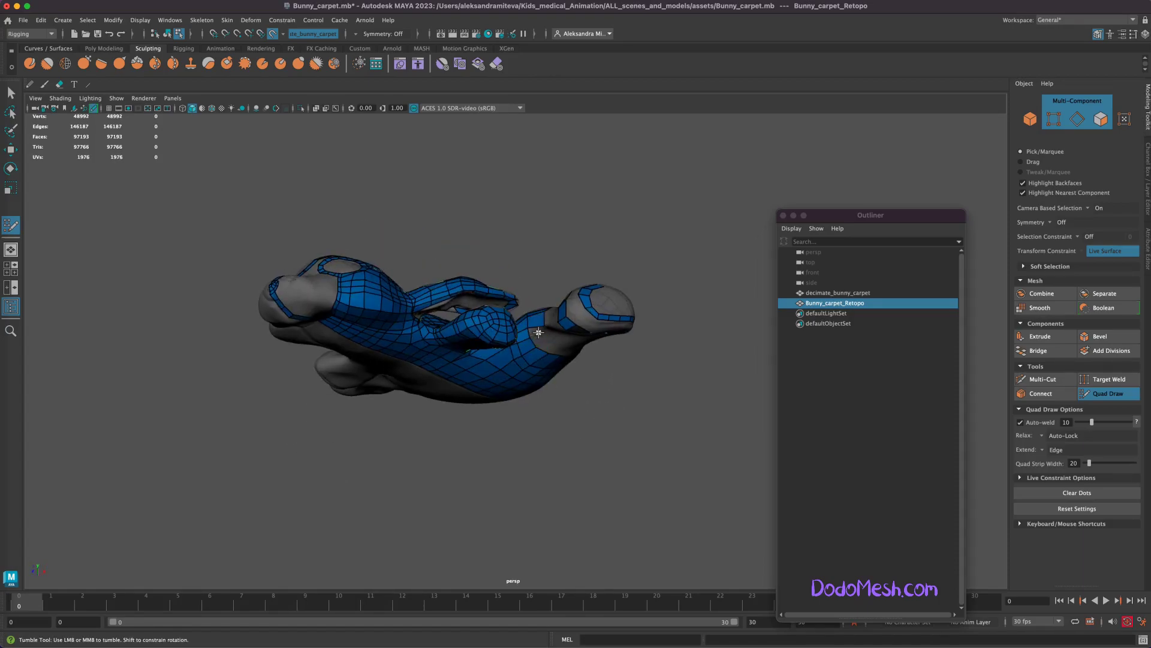
pyautogui.keyDown('shift'); pyautogui.click(539, 334); pyautogui.keyUp('shift')
pyautogui.moveTo(545, 330)
pyautogui.keyDown('alt'); pyautogui.mouseDown()
pyautogui.moveTo(635, 398)
pyautogui.moveTo(595, 373)
pyautogui.mouseUp(); pyautogui.keyUp('alt')
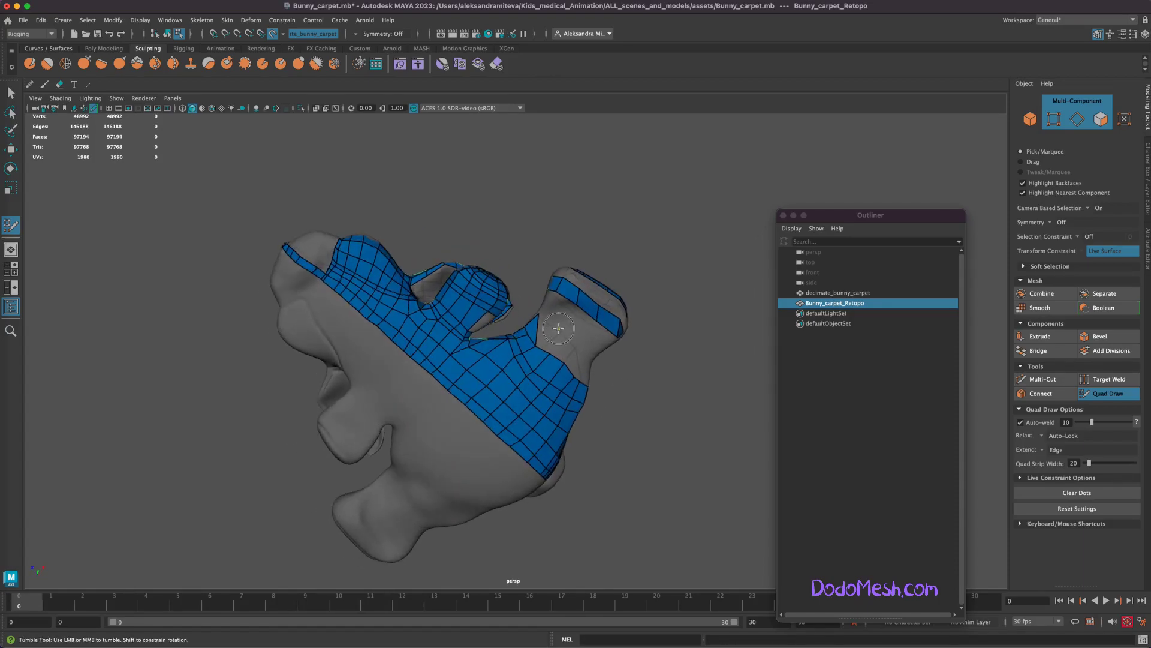
pyautogui.keyDown('shift'); pyautogui.click(577, 343); pyautogui.keyUp('shift')
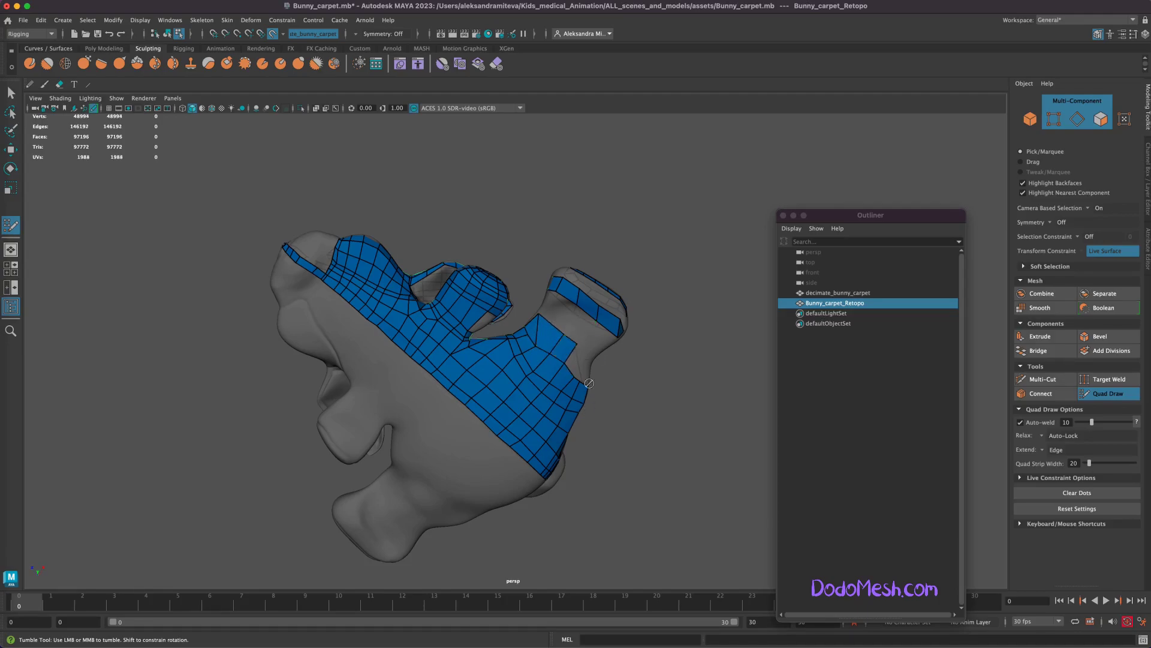
pyautogui.keyDown('shift'); pyautogui.click(585, 359); pyautogui.keyUp('shift')
pyautogui.moveTo(597, 473)
pyautogui.keyDown('alt'); pyautogui.mouseDown()
pyautogui.moveTo(588, 478)
pyautogui.moveTo(540, 297)
pyautogui.mouseUp(); pyautogui.keyUp('alt')
pyautogui.keyDown('shift'); pyautogui.click(540, 295); pyautogui.keyUp('shift')
pyautogui.keyDown('alt'); pyautogui.moveTo(628, 514); pyautogui.dragTo(489, 337); pyautogui.keyUp('alt')
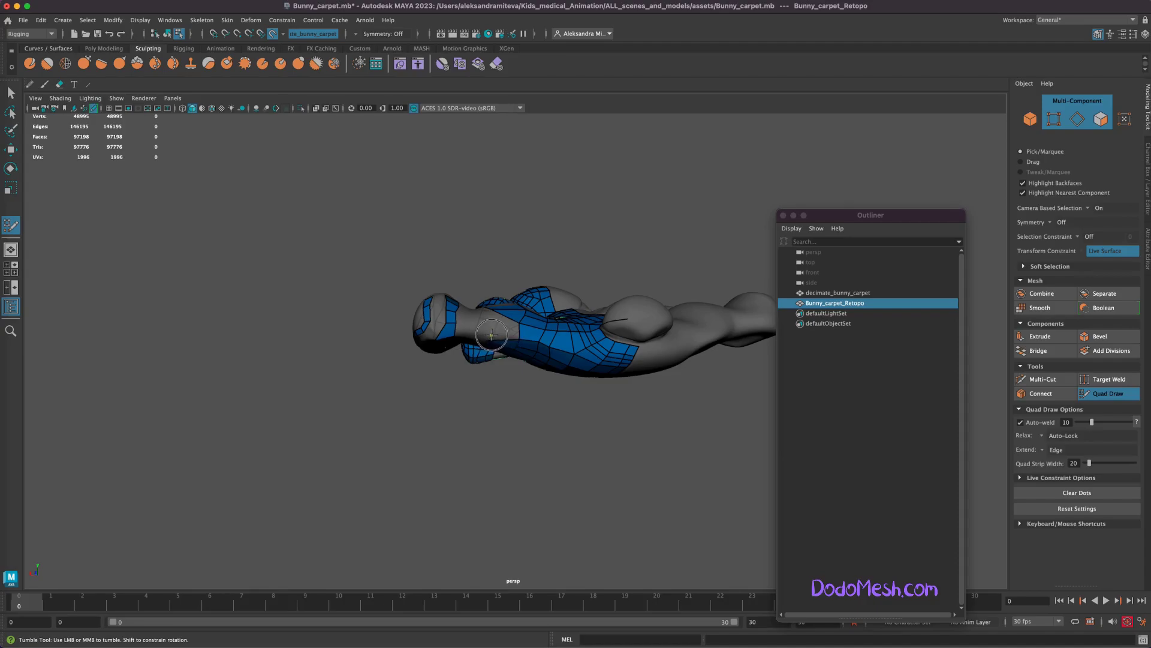
pyautogui.keyDown('shift'); pyautogui.click(511, 327); pyautogui.keyUp('shift')
pyautogui.keyDown('alt'); pyautogui.moveTo(611, 482); pyautogui.dragTo(571, 445); pyautogui.keyUp('alt')
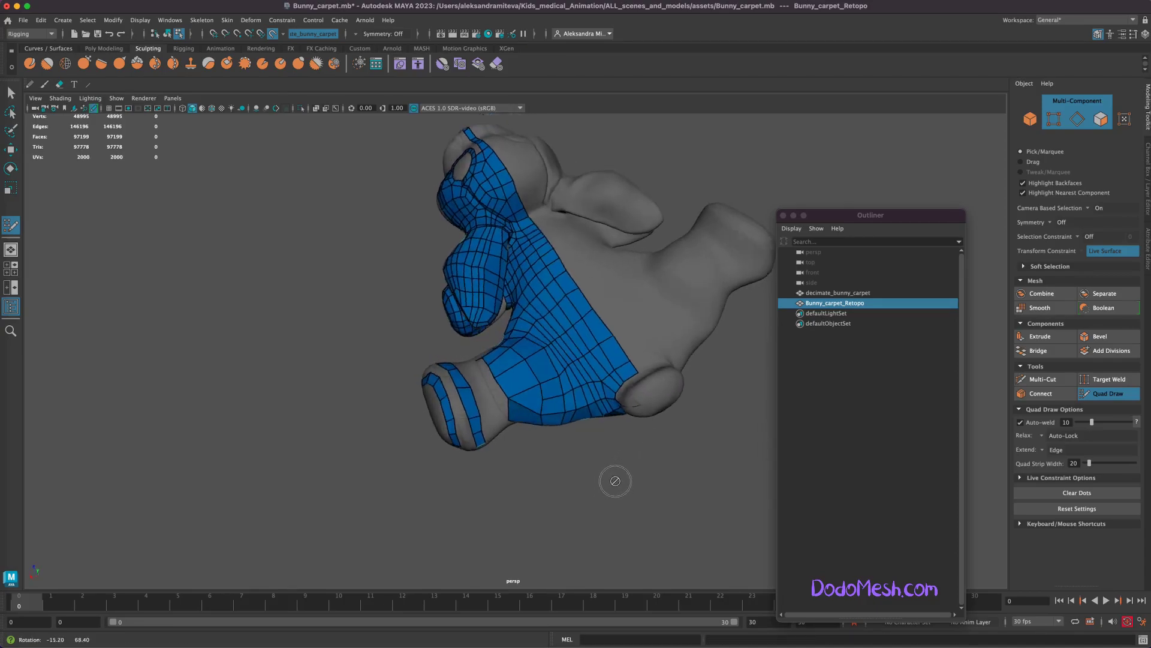
# - Undo a bad quad, delete the misplaced leg face, and refill the gaps properly
pyautogui.hotkey('ctrl', 'z')
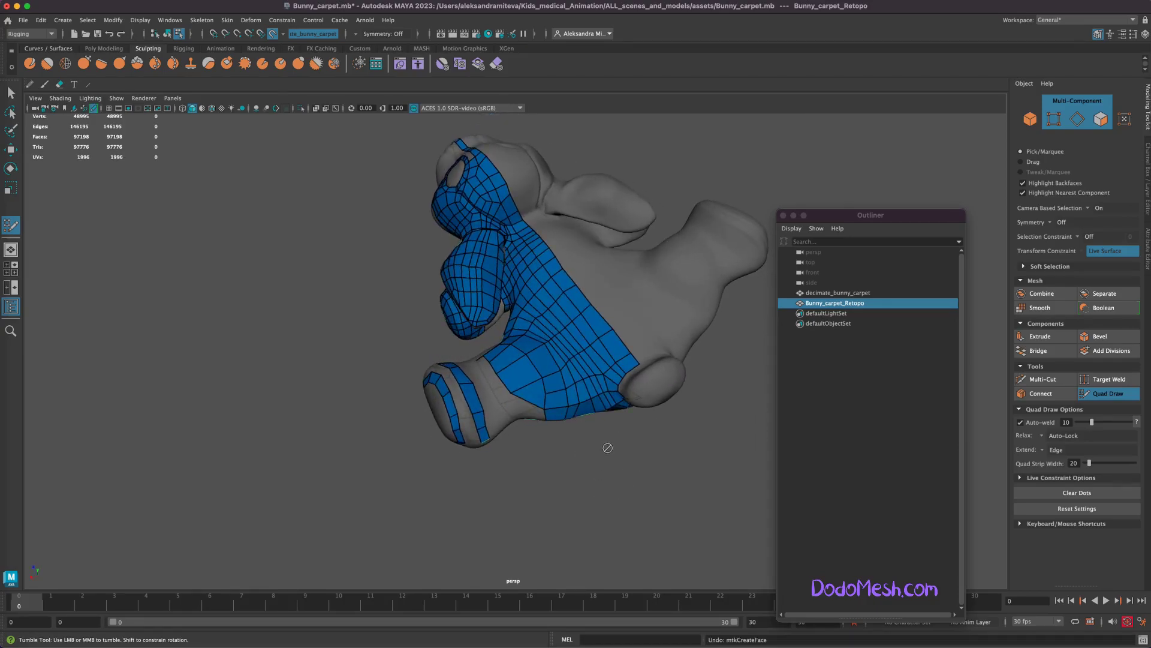
pyautogui.keyDown('ctrl'); pyautogui.keyDown('shift'); pyautogui.click(518, 401); pyautogui.keyUp('shift'); pyautogui.keyUp('ctrl')
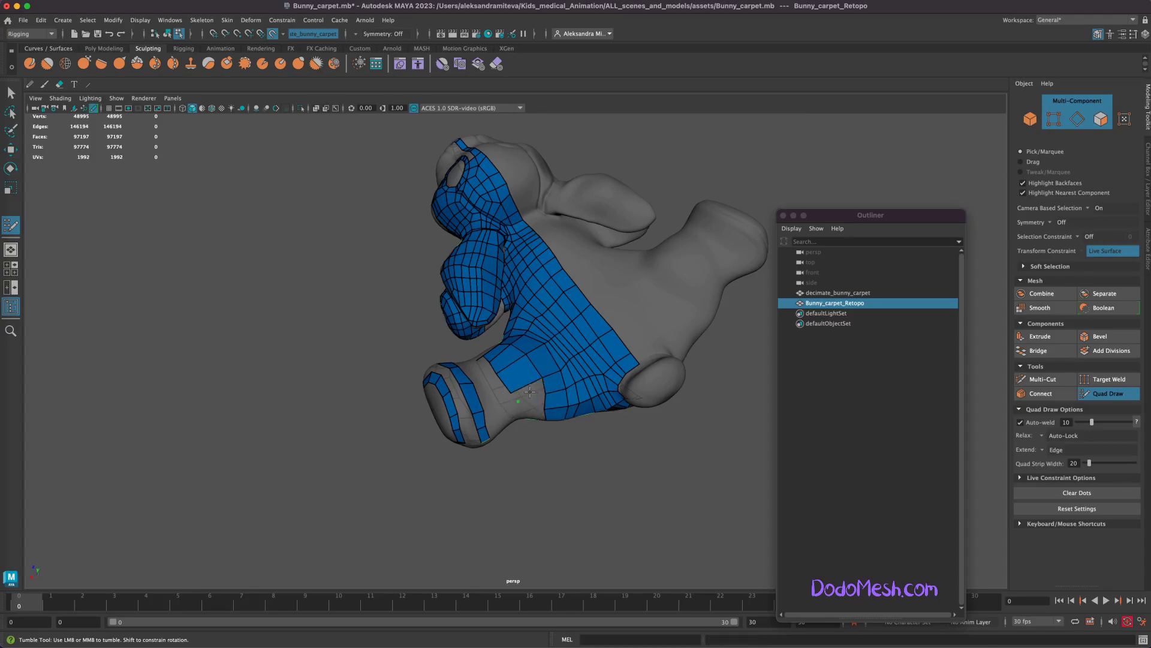
pyautogui.keyDown('shift'); pyautogui.click(530, 391); pyautogui.keyUp('shift')
pyautogui.keyDown('alt'); pyautogui.moveTo(608, 487); pyautogui.dragTo(496, 333); pyautogui.keyUp('alt')
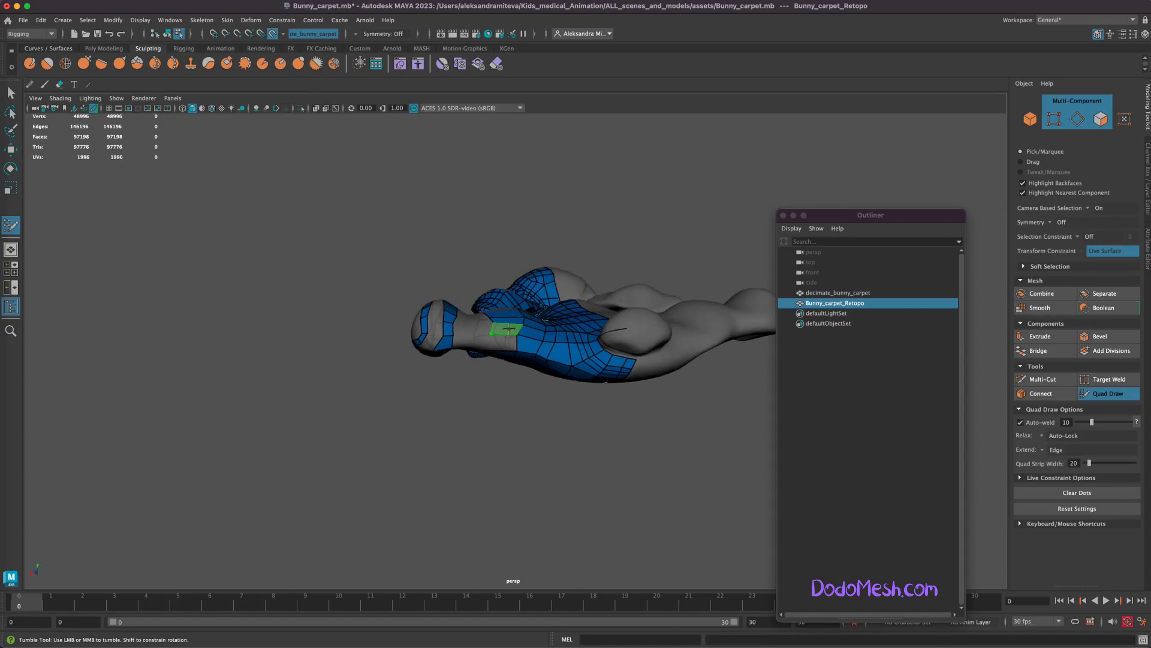
pyautogui.keyDown('shift'); pyautogui.click(508, 328); pyautogui.keyUp('shift')
pyautogui.keyDown('shift'); pyautogui.click(527, 342); pyautogui.keyUp('shift')
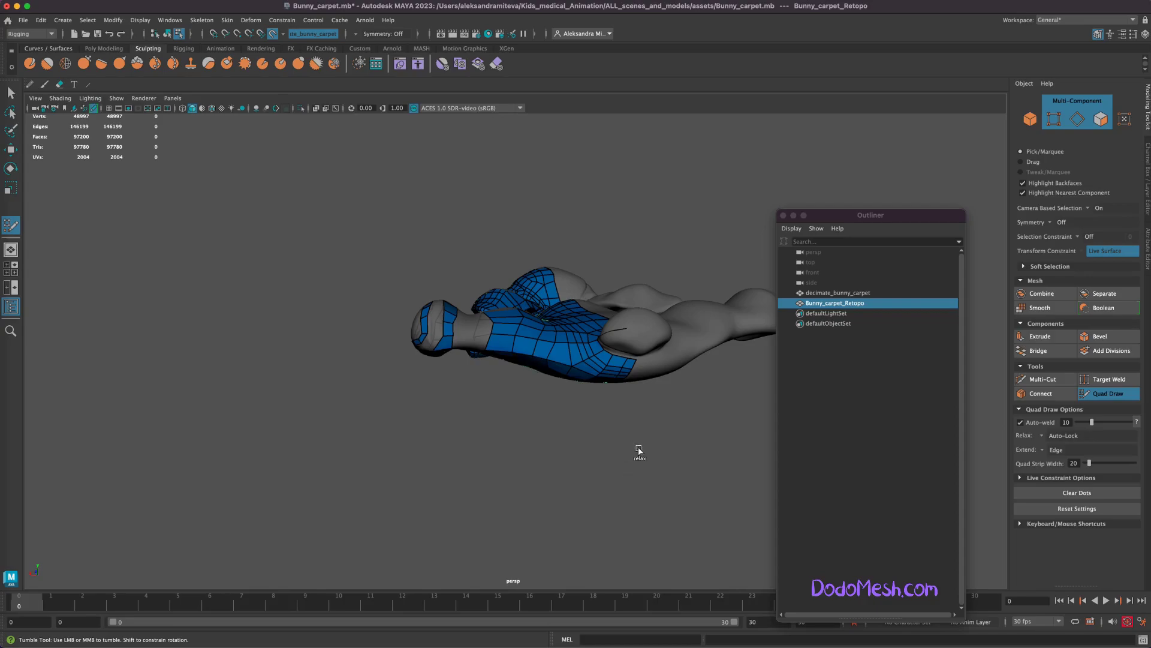
pyautogui.keyDown('alt'); pyautogui.moveTo(634, 465); pyautogui.dragTo(720, 473); pyautogui.keyUp('alt')
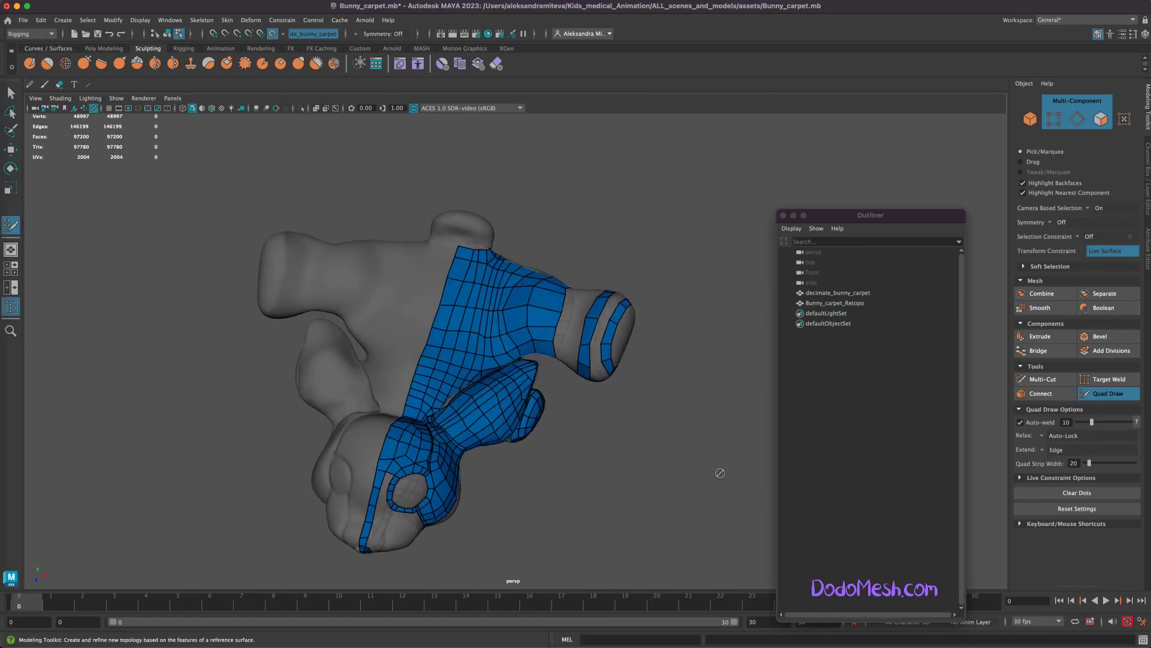
# - Fill gaps near the ear, insert an edge loop, and fill more quads
pyautogui.keyDown('shift'); pyautogui.click(570, 324); pyautogui.keyUp('shift')
pyautogui.keyDown('shift'); pyautogui.click(577, 307); pyautogui.keyUp('shift')
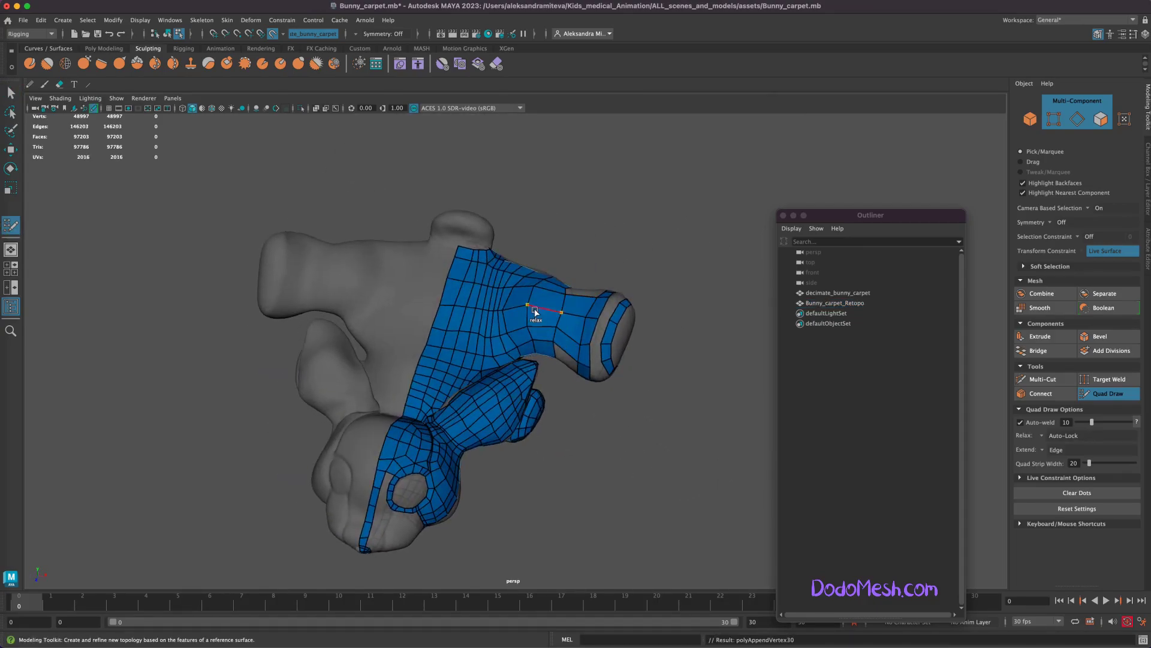
pyautogui.moveTo(655, 416)
pyautogui.keyDown('alt'); pyautogui.mouseDown()
pyautogui.moveTo(655, 382)
pyautogui.moveTo(615, 364)
pyautogui.mouseUp(); pyautogui.keyUp('alt')
pyautogui.keyDown('ctrl'); pyautogui.click(554, 351); pyautogui.keyUp('ctrl')
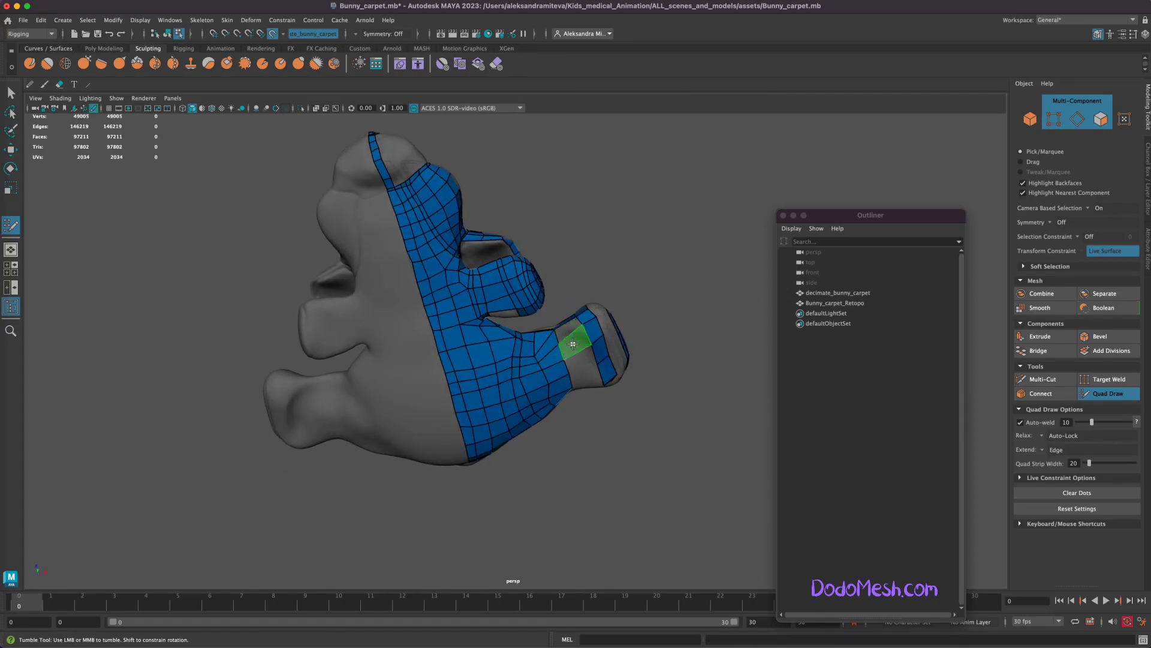
pyautogui.keyDown('shift'); pyautogui.click(587, 379); pyautogui.keyUp('shift')
pyautogui.moveTo(590, 378)
pyautogui.keyDown('alt'); pyautogui.mouseDown()
pyautogui.moveTo(653, 355)
pyautogui.moveTo(612, 442)
pyautogui.mouseUp(); pyautogui.keyUp('alt')
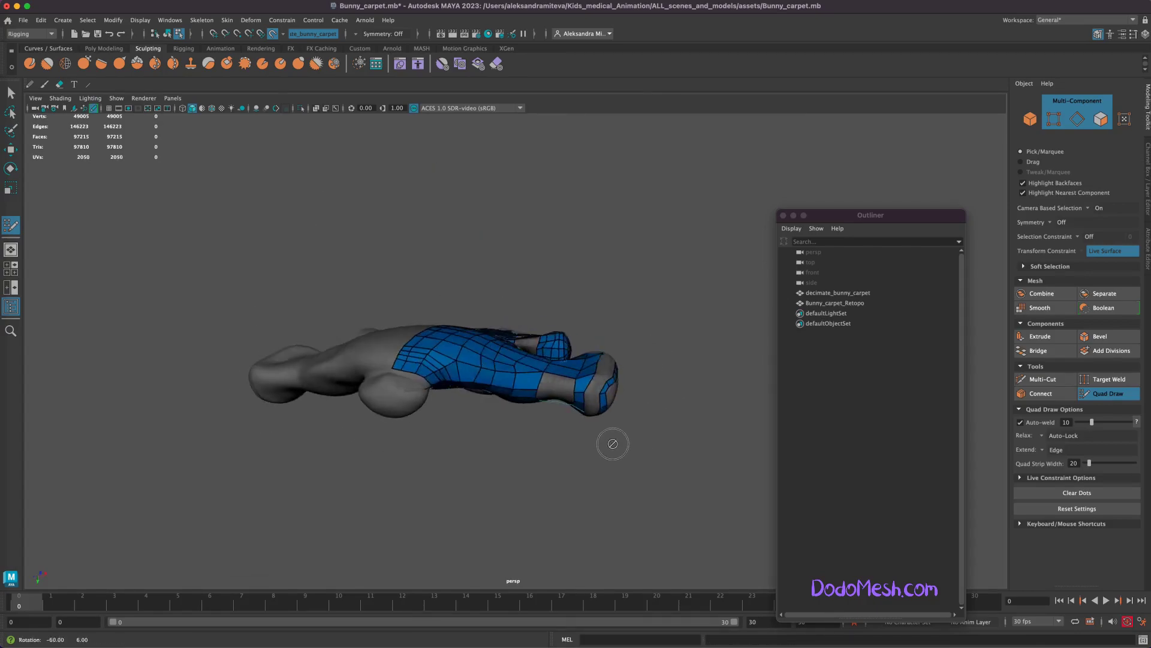
pyautogui.keyDown('shift'); pyautogui.click(561, 384); pyautogui.keyUp('shift')
# - Fill a paw quad, add an edge loop, relax quads near leg and neck, then save
pyautogui.keyDown('alt'); pyautogui.moveTo(668, 372); pyautogui.dragTo(663, 370); pyautogui.keyUp('alt')
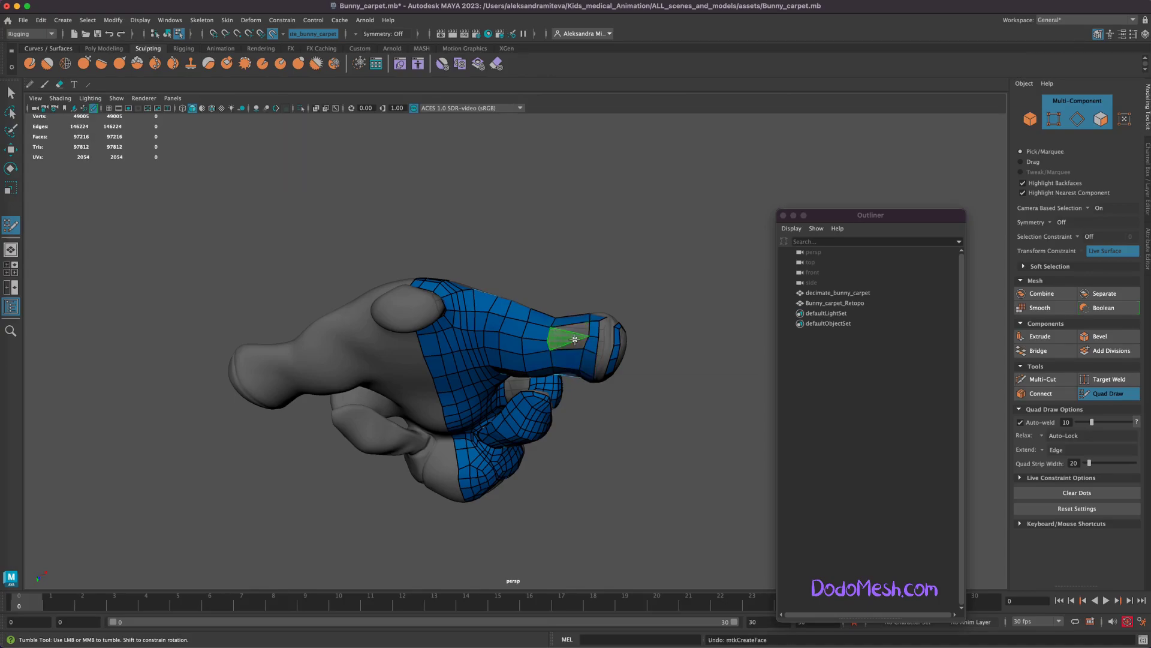
pyautogui.keyDown('shift'); pyautogui.click(576, 343); pyautogui.keyUp('shift')
pyautogui.moveTo(630, 458)
pyautogui.keyDown('alt'); pyautogui.mouseDown()
pyautogui.moveTo(591, 330)
pyautogui.moveTo(681, 491)
pyautogui.moveTo(662, 459)
pyautogui.mouseUp(); pyautogui.keyUp('alt')
pyautogui.keyDown('ctrl'); pyautogui.click(589, 327); pyautogui.keyUp('ctrl')
pyautogui.moveTo(524, 385)
pyautogui.keyDown('shift'); pyautogui.mouseDown()
pyautogui.moveTo(506, 375)
pyautogui.moveTo(539, 398)
pyautogui.moveTo(516, 390)
pyautogui.moveTo(512, 355)
pyautogui.mouseUp(); pyautogui.keyUp('shift')
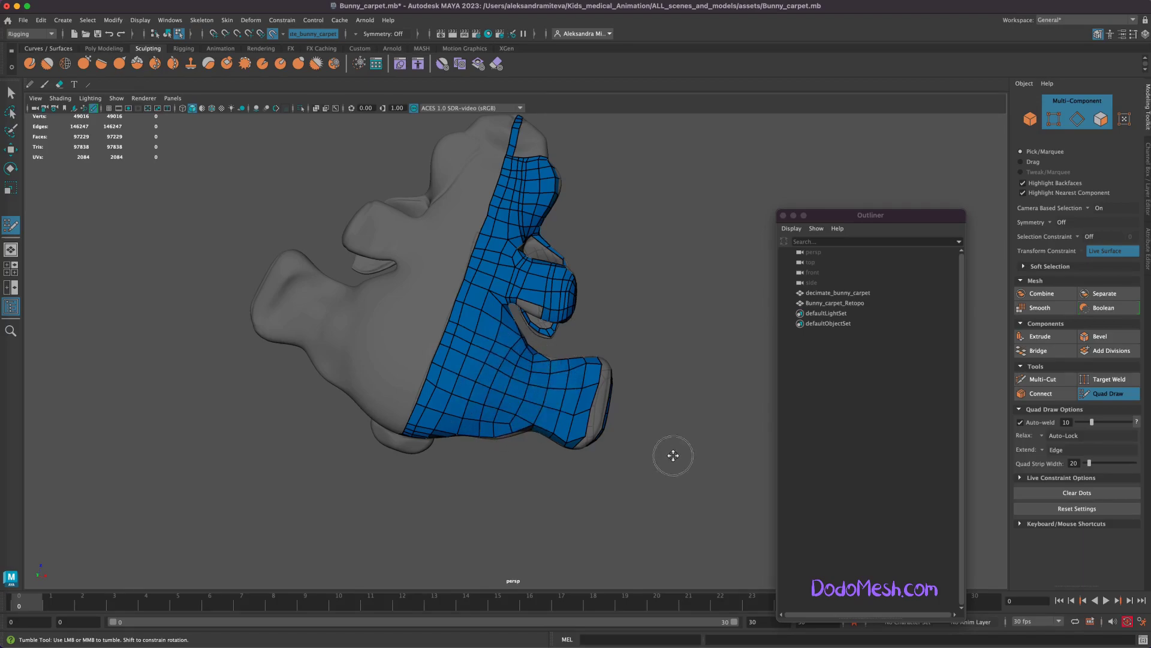
pyautogui.keyDown('alt'); pyautogui.moveTo(674, 460); pyautogui.dragTo(471, 307); pyautogui.keyUp('alt')
pyautogui.moveTo(508, 368)
pyautogui.keyDown('shift'); pyautogui.mouseDown()
pyautogui.moveTo(452, 288)
pyautogui.moveTo(509, 329)
pyautogui.moveTo(487, 354)
pyautogui.mouseUp(); pyautogui.keyUp('shift')
pyautogui.hotkey('ctrl', 's')
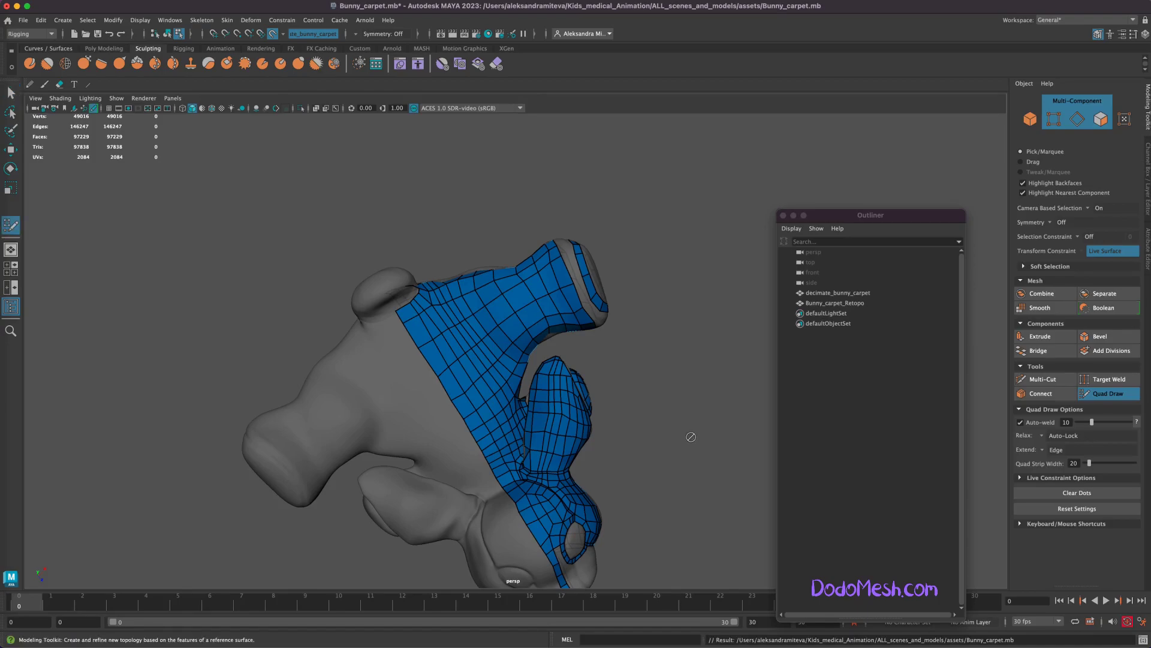
# - Fill the two grey gaps at the lower end of the bottom strip with quads
pyautogui.moveTo(691, 437)
pyautogui.keyDown('alt'); pyautogui.mouseDown()
pyautogui.moveTo(590, 374)
pyautogui.moveTo(578, 343)
pyautogui.moveTo(627, 395)
pyautogui.moveTo(618, 384)
pyautogui.moveTo(605, 394)
pyautogui.mouseUp(); pyautogui.keyUp('alt')
pyautogui.moveTo(570, 334)
pyautogui.keyDown('alt'); pyautogui.mouseDown()
pyautogui.moveTo(694, 412)
pyautogui.moveTo(681, 411)
pyautogui.mouseUp(); pyautogui.keyUp('alt')
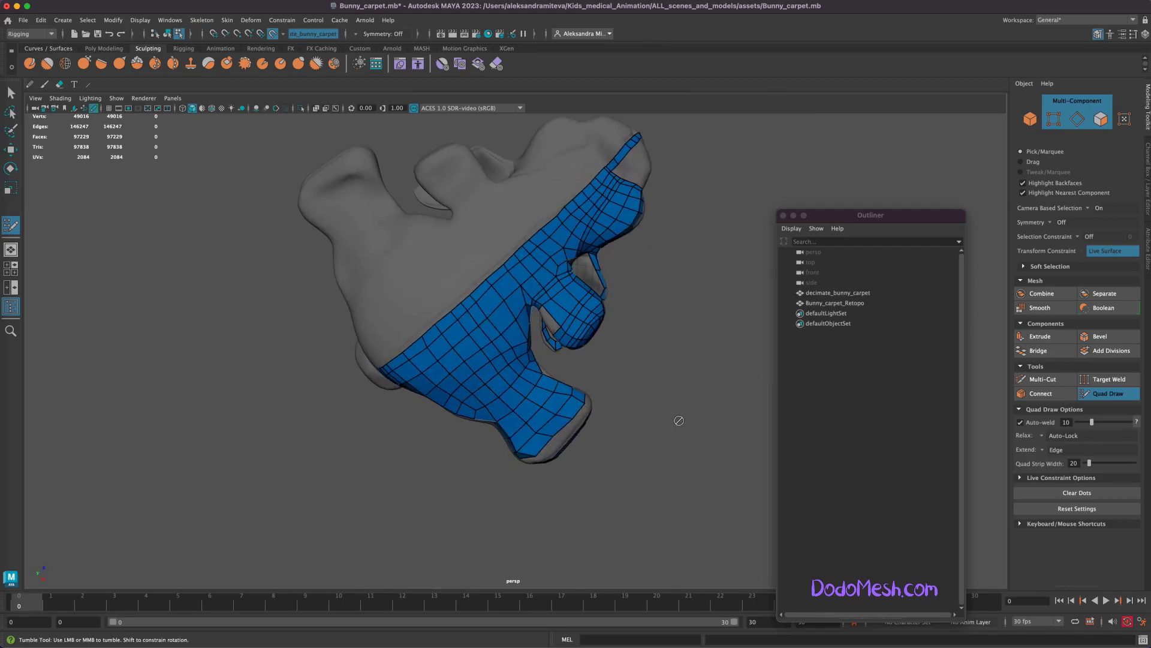
pyautogui.moveTo(676, 452)
pyautogui.keyDown('alt'); pyautogui.mouseDown()
pyautogui.moveTo(690, 461)
pyautogui.moveTo(696, 492)
pyautogui.moveTo(681, 483)
pyautogui.mouseUp(); pyautogui.keyUp('alt')
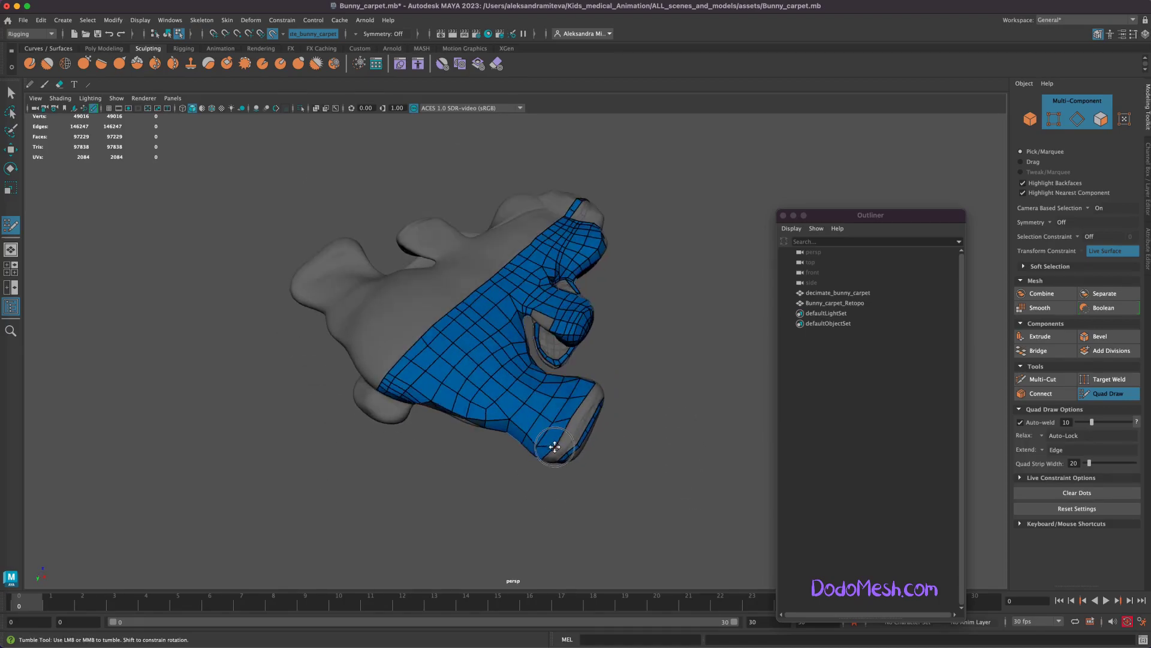
pyautogui.keyDown('alt'); pyautogui.moveTo(644, 440); pyautogui.dragTo(635, 437); pyautogui.keyUp('alt')
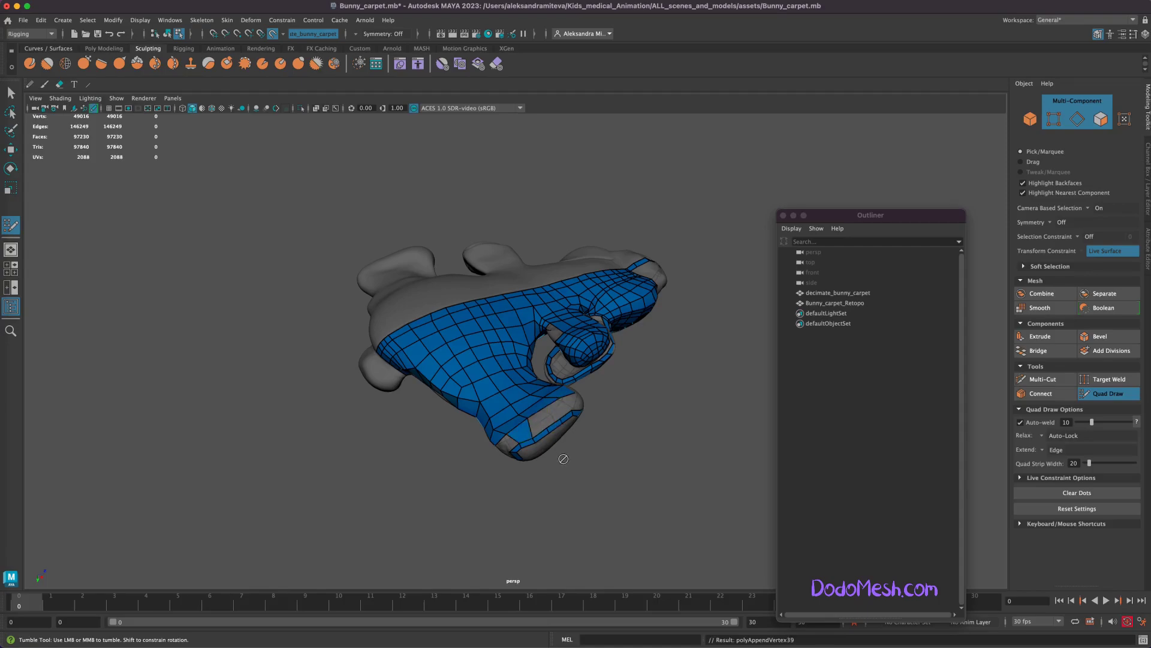
pyautogui.keyDown('ctrl'); pyautogui.click(548, 431); pyautogui.keyUp('ctrl')
pyautogui.keyDown('alt'); pyautogui.moveTo(666, 475); pyautogui.dragTo(549, 430); pyautogui.keyUp('alt')
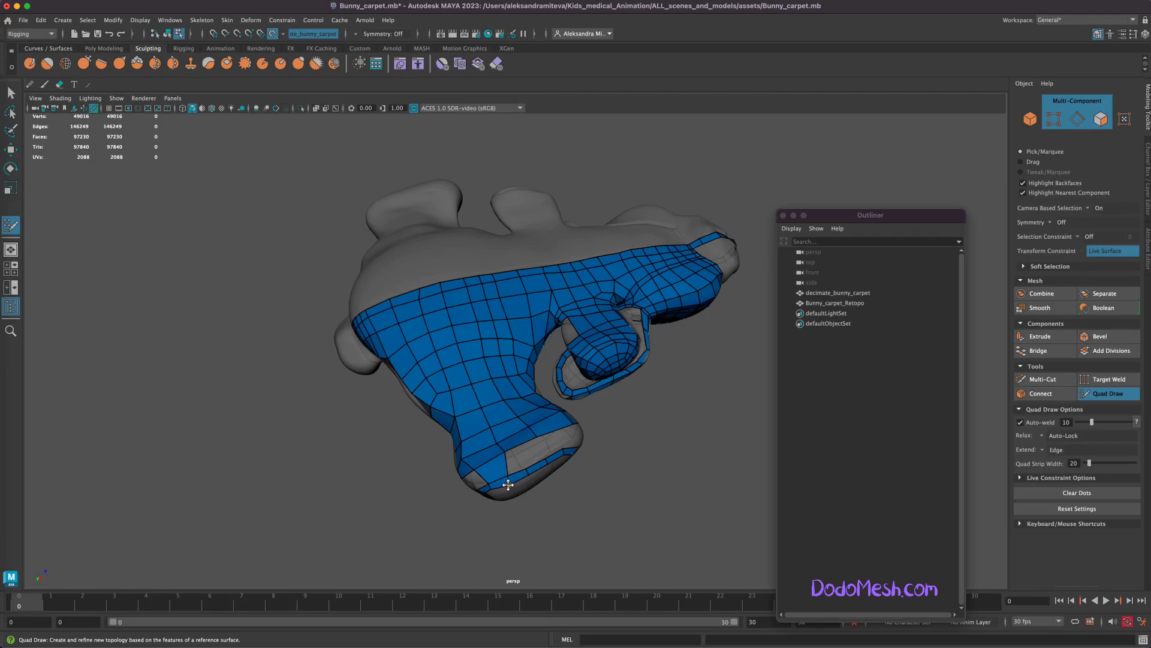
pyautogui.keyDown('shift'); pyautogui.click(524, 458); pyautogui.keyUp('shift')
pyautogui.moveTo(552, 443)
pyautogui.keyDown('alt'); pyautogui.mouseDown()
pyautogui.moveTo(553, 504)
pyautogui.moveTo(543, 488)
pyautogui.moveTo(525, 499)
pyautogui.mouseUp(); pyautogui.keyUp('alt')
# - Fill the last lower-end gap and cover the nose-tip hole with quads
pyautogui.keyDown('shift'); pyautogui.click(464, 428); pyautogui.keyUp('shift')
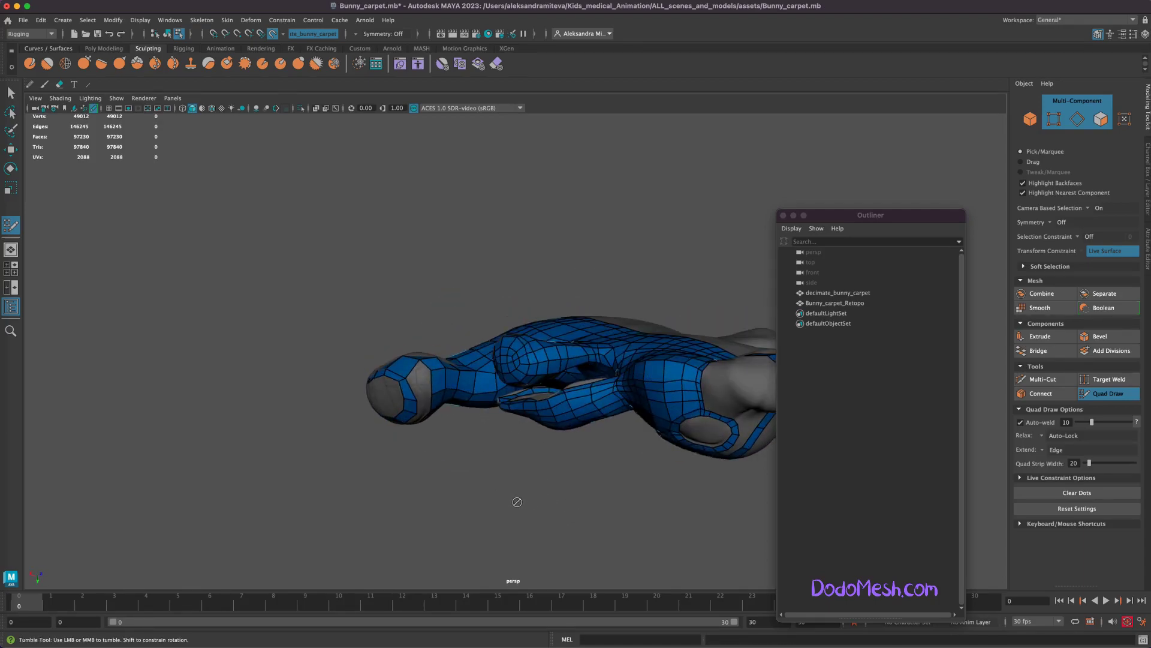
pyautogui.keyDown('alt'); pyautogui.moveTo(404, 377); pyautogui.dragTo(402, 378); pyautogui.keyUp('alt')
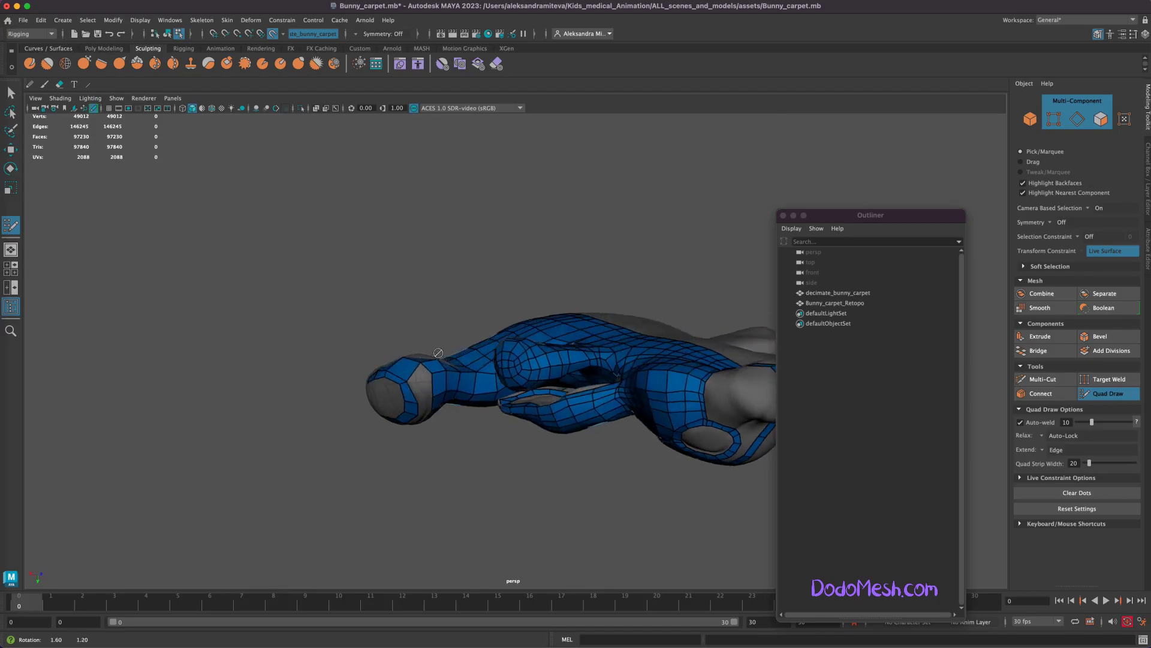
pyautogui.keyDown('alt'); pyautogui.moveTo(401, 378); pyautogui.dragTo(399, 380, button='right'); pyautogui.keyUp('alt')
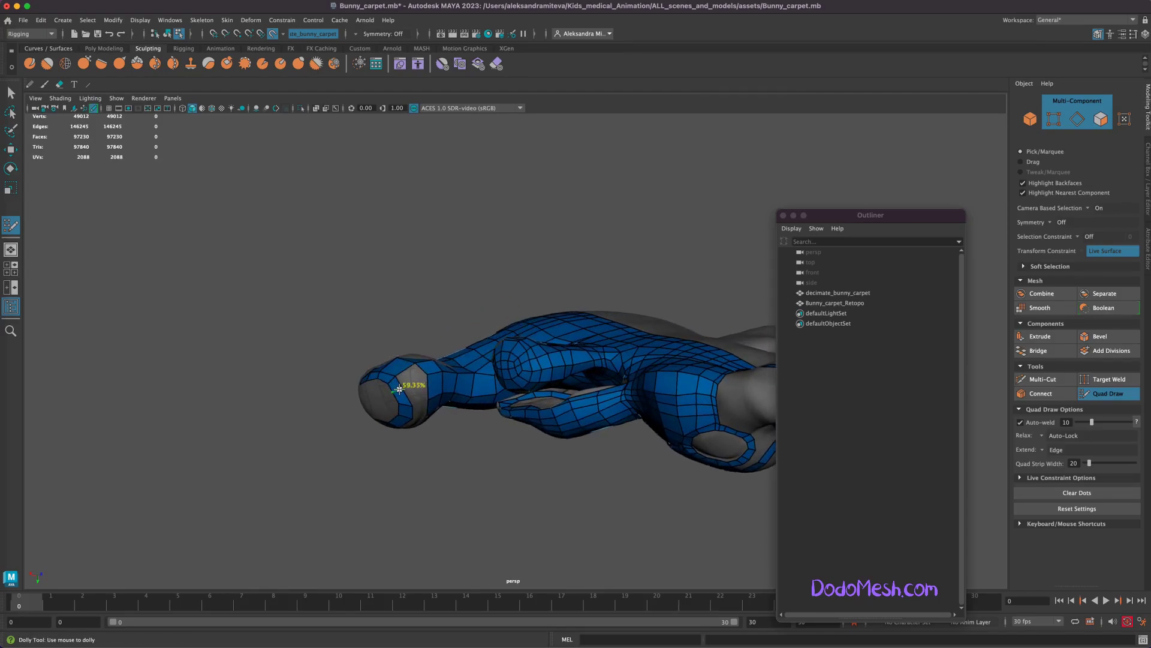
pyautogui.keyDown('shift'); pyautogui.click(399, 388); pyautogui.keyUp('shift')
pyautogui.moveTo(402, 390)
pyautogui.keyDown('alt'); pyautogui.mouseDown()
pyautogui.moveTo(472, 466)
pyautogui.moveTo(398, 336)
pyautogui.mouseUp(); pyautogui.keyUp('alt')
pyautogui.keyDown('shift'); pyautogui.click(401, 353); pyautogui.keyUp('shift')
# - Fill the grey area on top of the model with quads
pyautogui.keyDown('alt'); pyautogui.moveTo(469, 490); pyautogui.dragTo(527, 259); pyautogui.keyUp('alt')
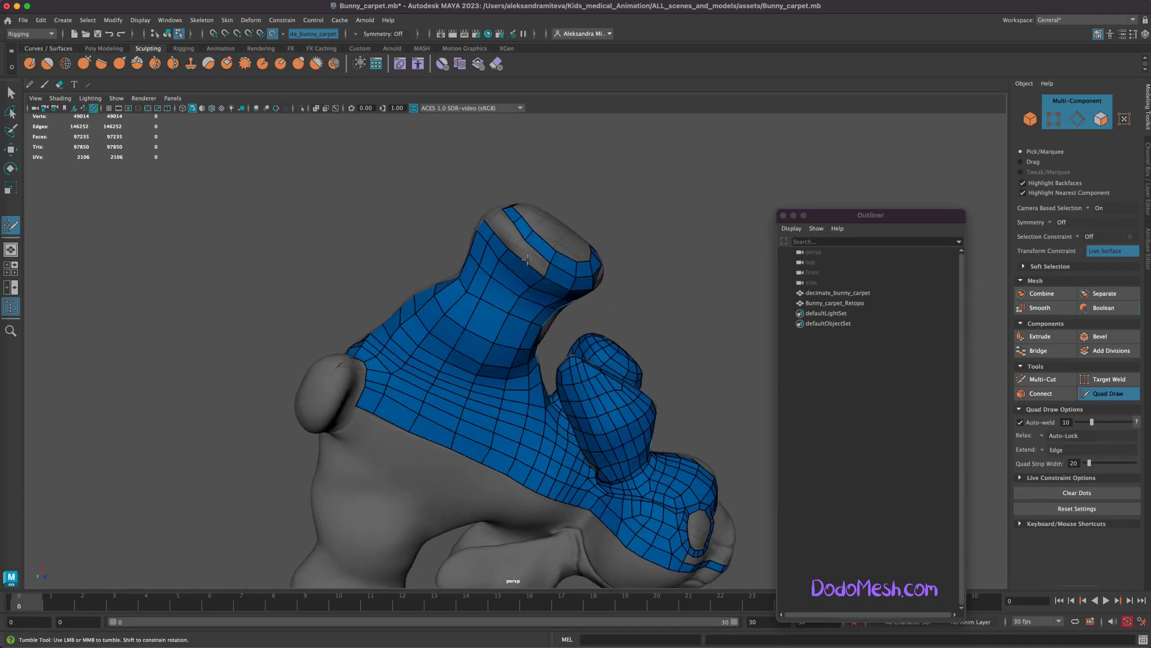
pyautogui.keyDown('shift'); pyautogui.click(495, 223); pyautogui.keyUp('shift')
pyautogui.moveTo(660, 259)
pyautogui.keyDown('alt'); pyautogui.mouseDown()
pyautogui.moveTo(663, 275)
pyautogui.moveTo(538, 389)
pyautogui.mouseUp(); pyautogui.keyUp('alt')
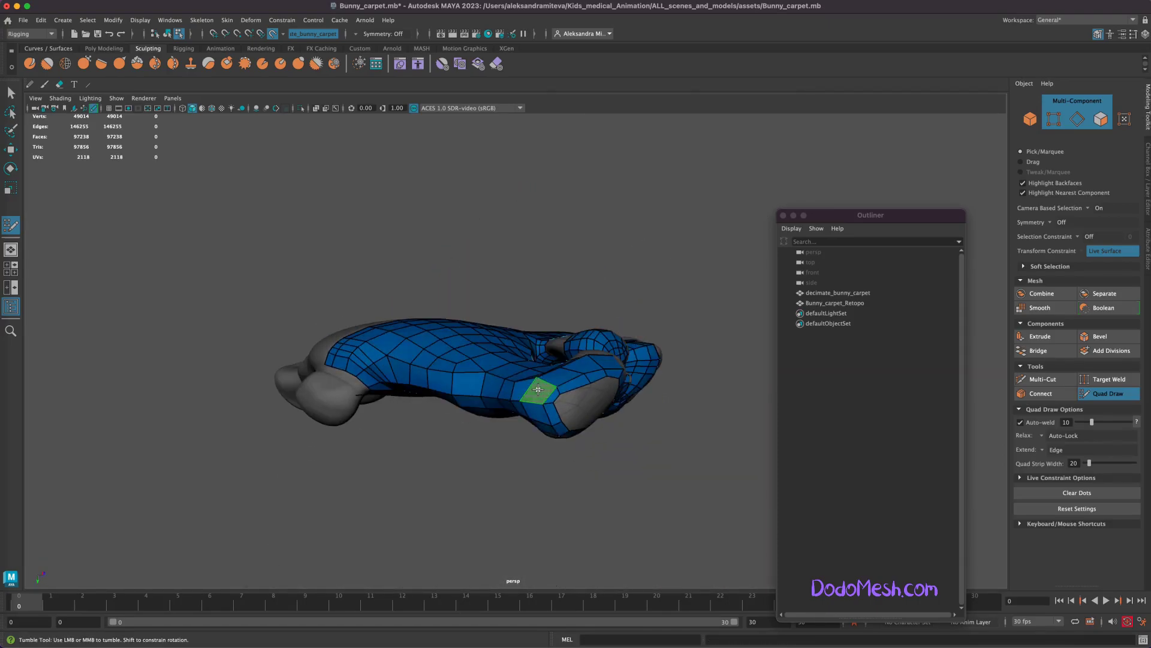
pyautogui.keyDown('shift'); pyautogui.click(538, 389); pyautogui.keyUp('shift')
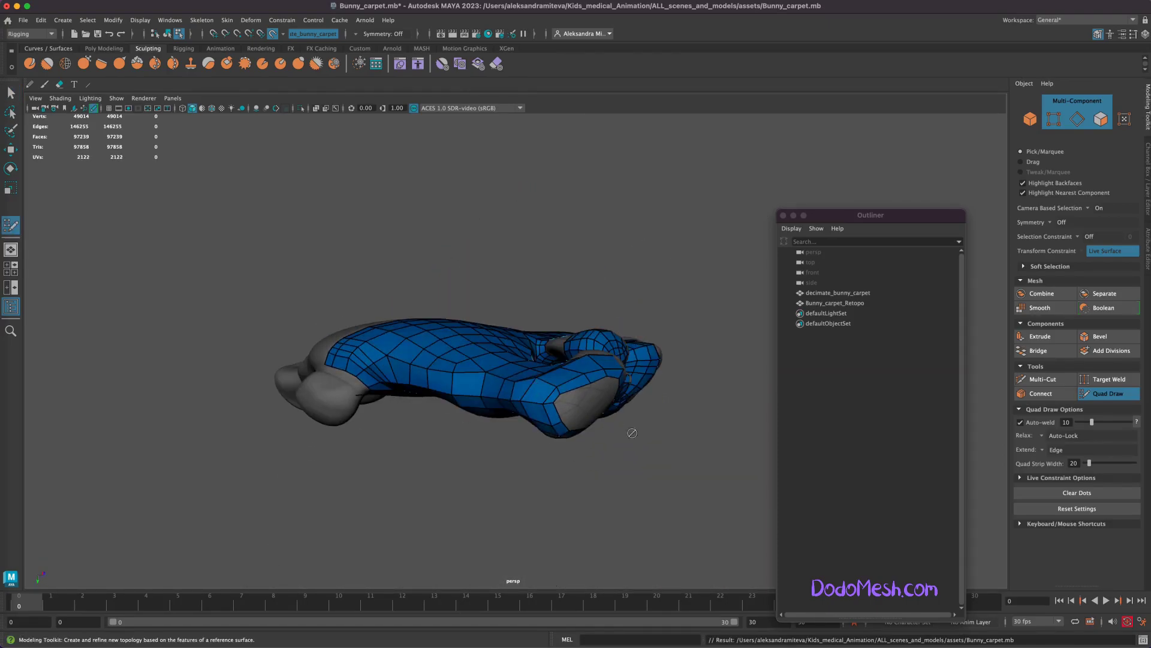
pyautogui.keyDown('alt'); pyautogui.moveTo(629, 424); pyautogui.dragTo(482, 360); pyautogui.keyUp('alt')
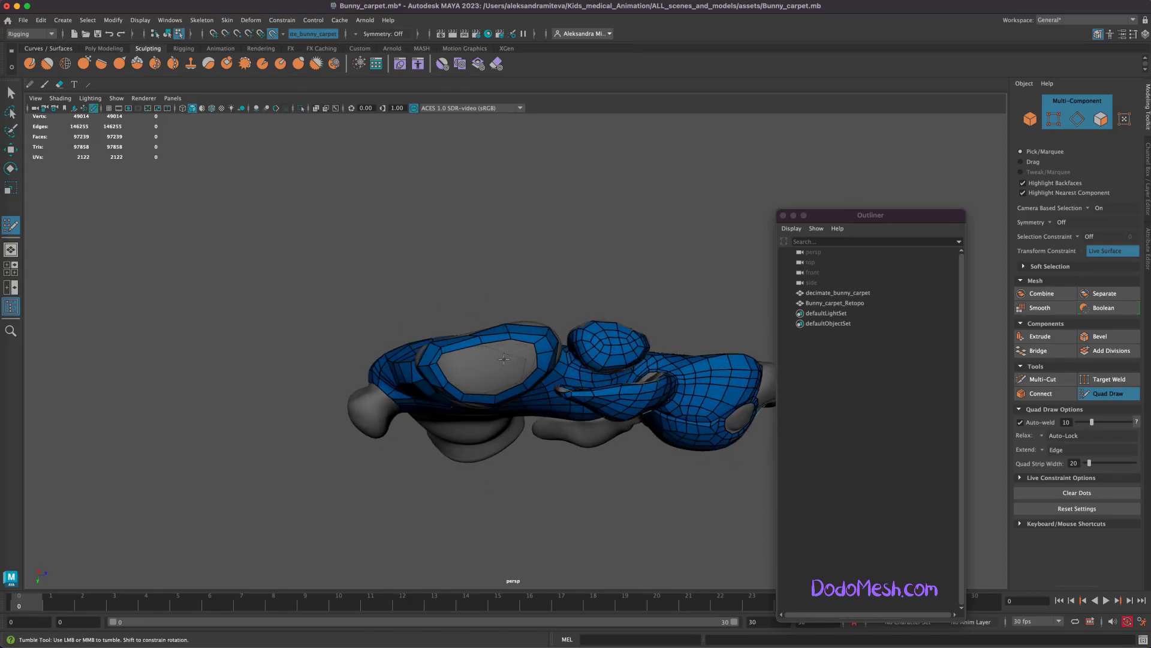
pyautogui.keyDown('shift'); pyautogui.click(519, 350); pyautogui.keyUp('shift')
pyautogui.keyDown('shift'); pyautogui.click(495, 351); pyautogui.keyUp('shift')
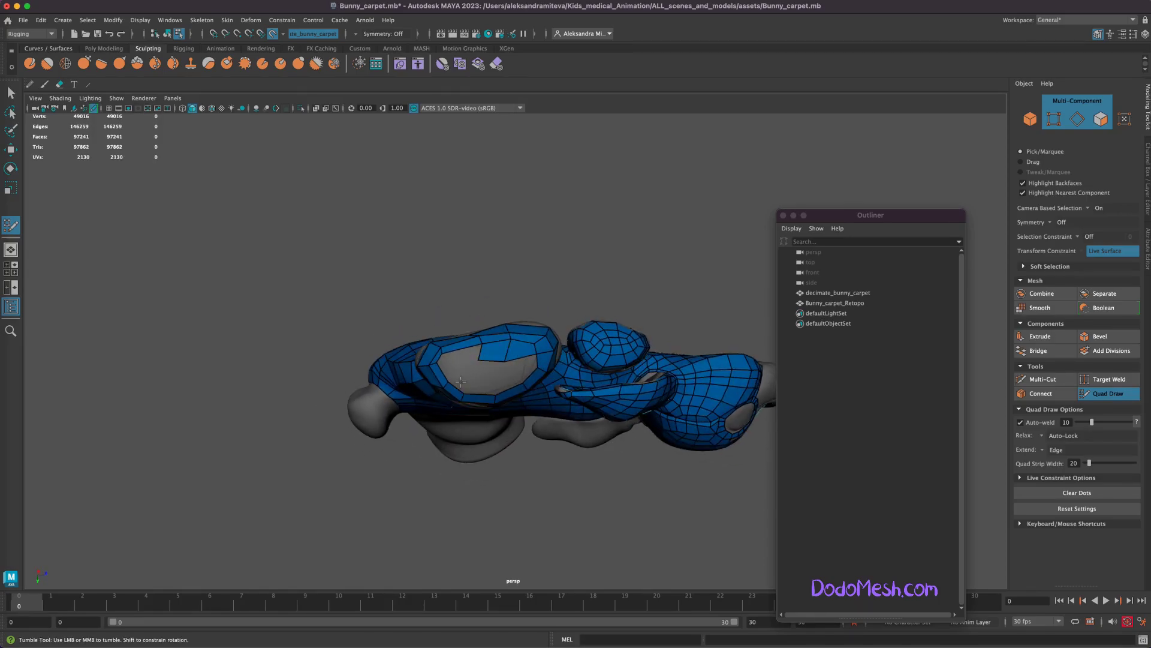
# - Finish the grey hole, replacing badly placed quads, then relax the underside faces
pyautogui.keyDown('shift'); pyautogui.click(459, 372); pyautogui.keyUp('shift')
pyautogui.keyDown('shift'); pyautogui.click(500, 377); pyautogui.keyUp('shift')
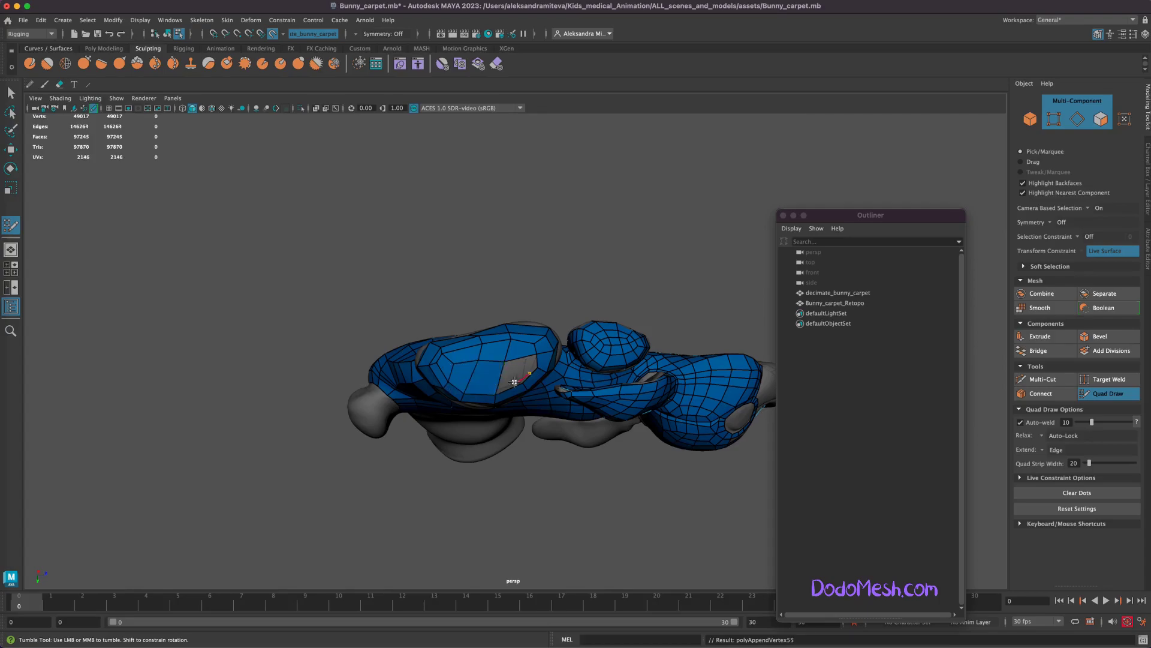
pyautogui.keyDown('ctrl'); pyautogui.keyDown('shift'); pyautogui.click(493, 378); pyautogui.keyUp('shift'); pyautogui.keyUp('ctrl')
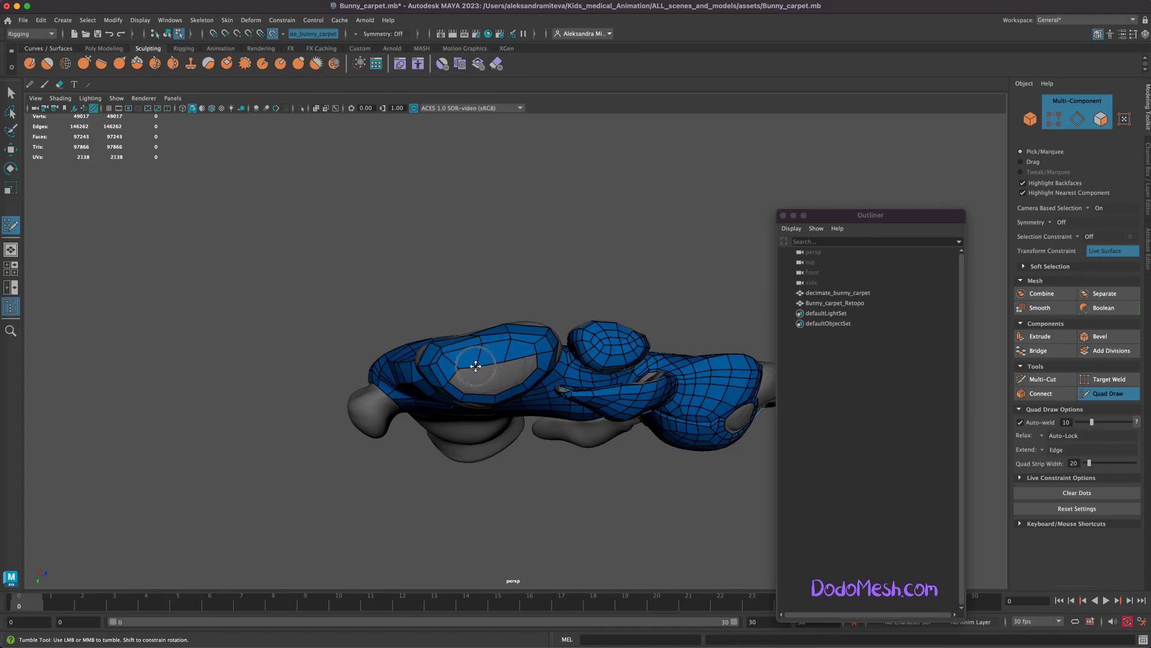
pyautogui.keyDown('shift'); pyautogui.click(524, 397); pyautogui.keyUp('shift')
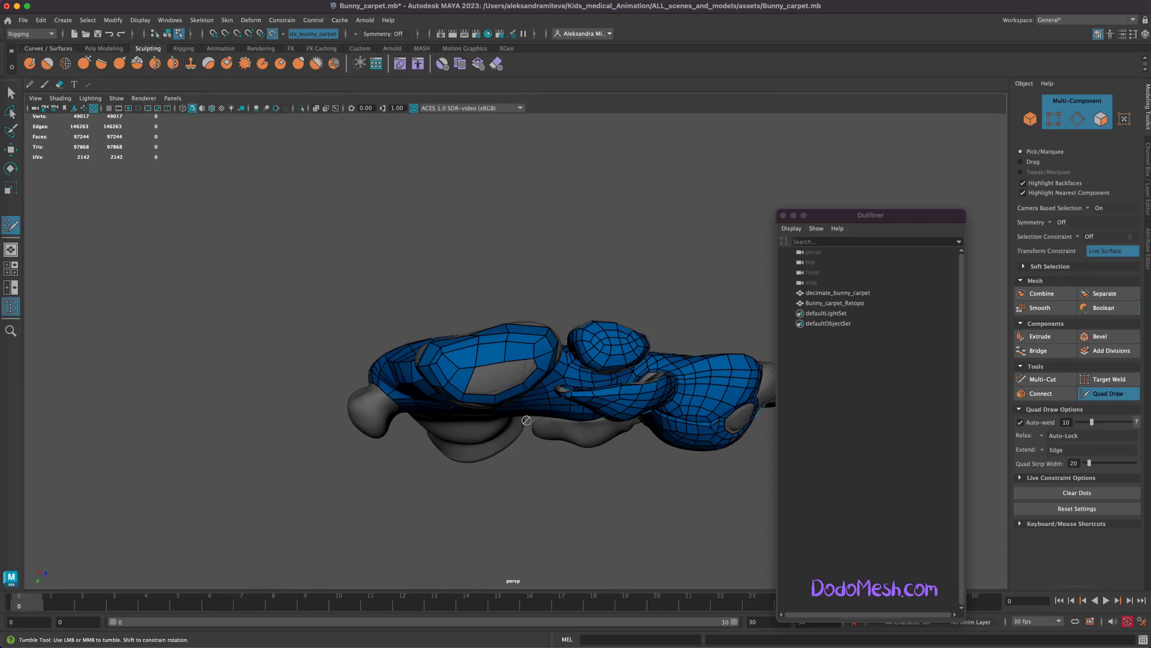
pyautogui.keyDown('shift'); pyautogui.click(510, 371); pyautogui.keyUp('shift')
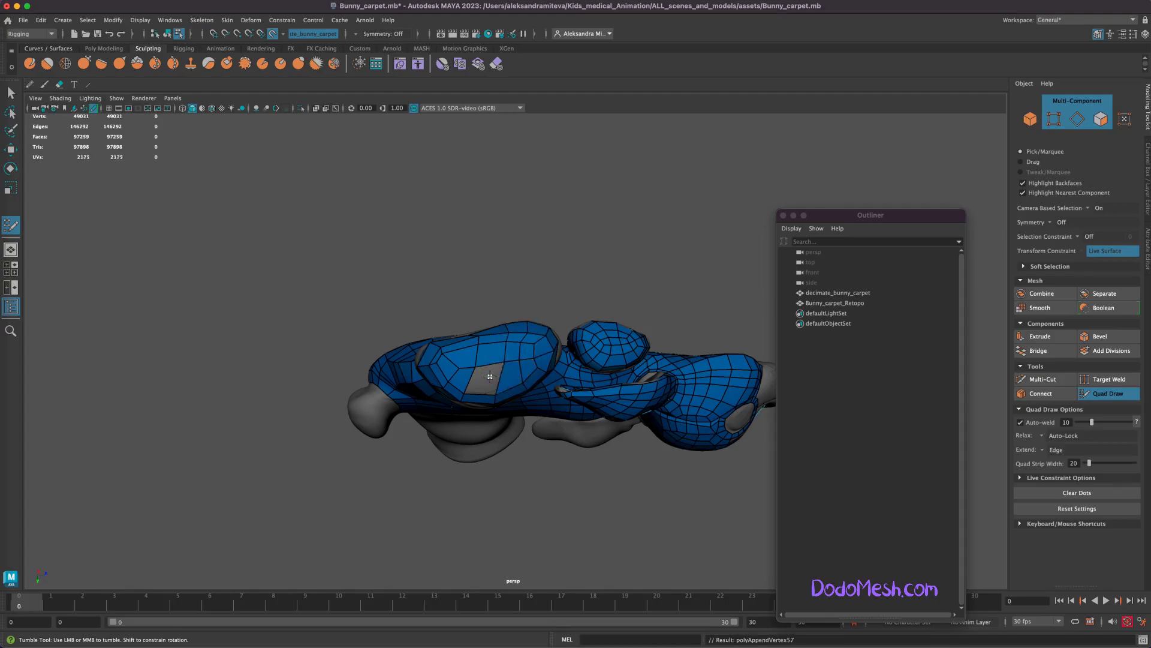
pyautogui.moveTo(514, 377)
pyautogui.keyDown('alt'); pyautogui.mouseDown()
pyautogui.moveTo(684, 509)
pyautogui.moveTo(488, 339)
pyautogui.mouseUp(); pyautogui.keyUp('alt')
pyautogui.moveTo(478, 272)
pyautogui.keyDown('shift'); pyautogui.mouseDown()
pyautogui.moveTo(470, 367)
pyautogui.moveTo(512, 336)
pyautogui.moveTo(478, 449)
pyautogui.moveTo(420, 298)
pyautogui.moveTo(462, 296)
pyautogui.moveTo(419, 257)
pyautogui.moveTo(442, 258)
pyautogui.mouseUp(); pyautogui.keyUp('shift')
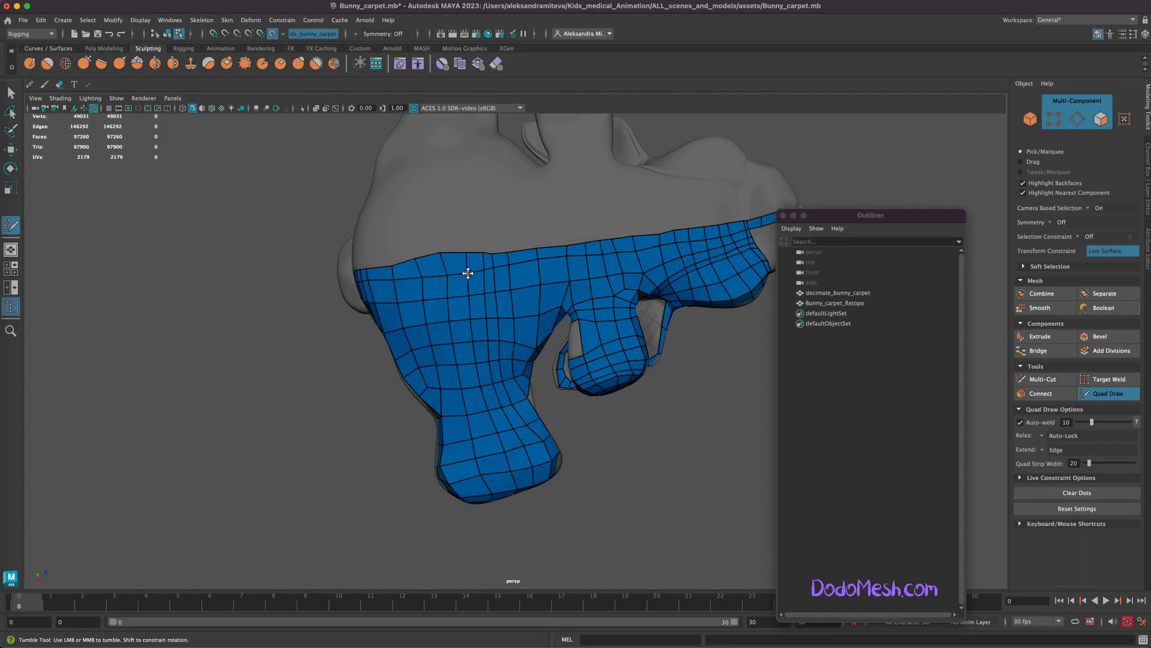
# - Zoom in on the ear bump and build its first quads from the placed dots
pyautogui.keyDown('alt'); pyautogui.moveTo(609, 444); pyautogui.dragTo(458, 278, button='right'); pyautogui.keyUp('alt')
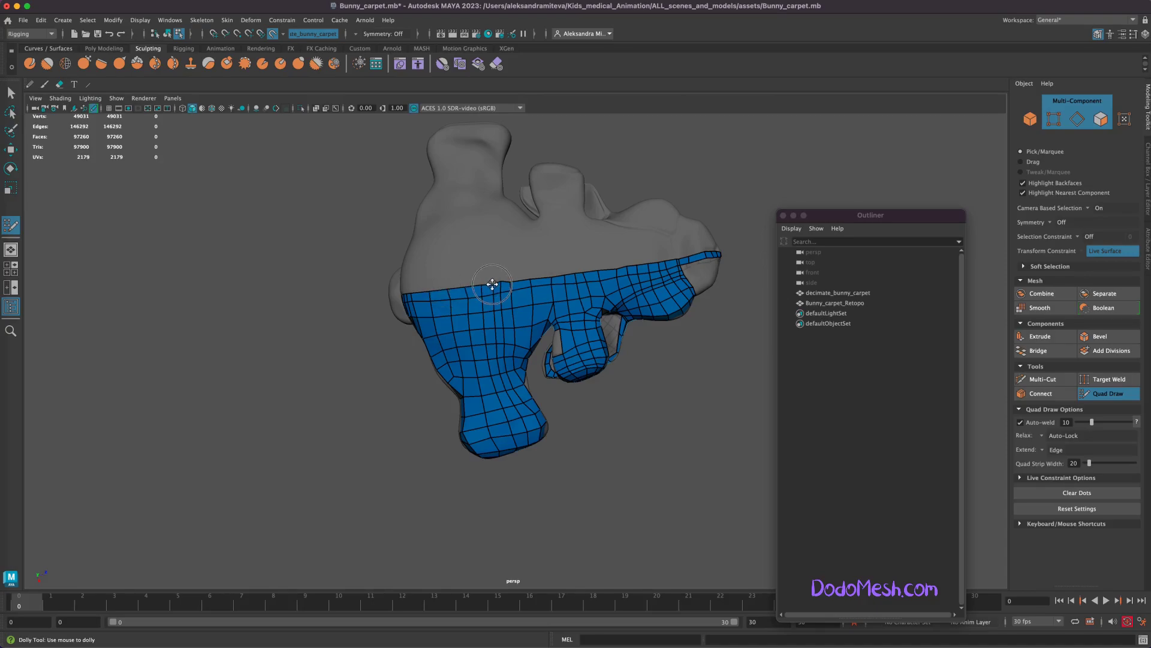
pyautogui.moveTo(628, 446)
pyautogui.keyDown('alt'); pyautogui.mouseDown()
pyautogui.moveTo(689, 462)
pyautogui.moveTo(676, 442)
pyautogui.moveTo(648, 508)
pyautogui.moveTo(686, 478)
pyautogui.moveTo(863, 478)
pyautogui.mouseUp(); pyautogui.keyUp('alt')
pyautogui.scroll(5, 411, 333)
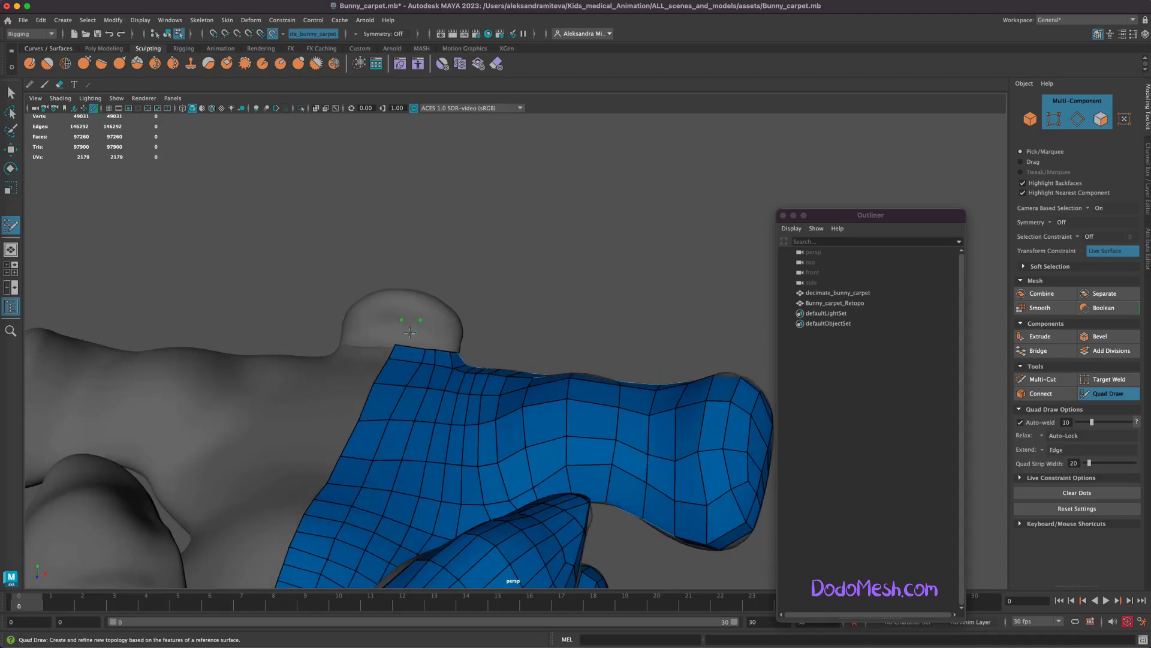
pyautogui.keyDown('shift'); pyautogui.click(410, 332); pyautogui.keyUp('shift')
pyautogui.keyDown('shift'); pyautogui.click(413, 307); pyautogui.keyUp('shift')
pyautogui.moveTo(490, 330)
pyautogui.keyDown('alt'); pyautogui.mouseDown()
pyautogui.moveTo(476, 313)
pyautogui.moveTo(686, 540)
pyautogui.mouseUp(); pyautogui.keyUp('alt')
pyautogui.keyDown('alt'); pyautogui.moveTo(686, 539); pyautogui.dragTo(646, 450, button='right'); pyautogui.keyUp('alt')
pyautogui.keyDown('shift'); pyautogui.click(646, 449); pyautogui.keyUp('shift')
# - Extend the ear strip with more quads
pyautogui.moveTo(690, 507)
pyautogui.keyDown('alt'); pyautogui.mouseDown()
pyautogui.moveTo(686, 457)
pyautogui.moveTo(676, 496)
pyautogui.moveTo(662, 490)
pyautogui.mouseUp(); pyautogui.keyUp('alt')
pyautogui.keyDown('shift'); pyautogui.click(662, 498); pyautogui.keyUp('shift')
pyautogui.keyDown('shift'); pyautogui.click(630, 277); pyautogui.keyUp('shift')
pyautogui.moveTo(630, 277)
pyautogui.keyDown('alt'); pyautogui.mouseDown()
pyautogui.moveTo(699, 452)
pyautogui.moveTo(721, 452)
pyautogui.moveTo(697, 426)
pyautogui.mouseUp(); pyautogui.keyUp('alt')
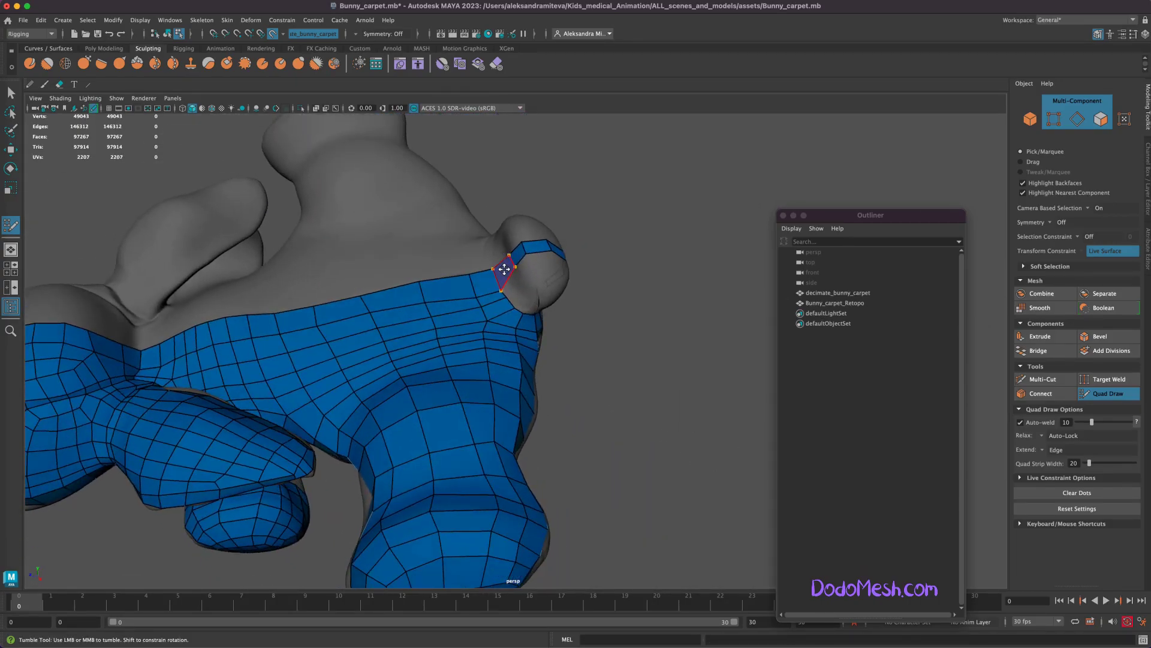
pyautogui.keyDown('shift'); pyautogui.click(525, 284); pyautogui.keyUp('shift')
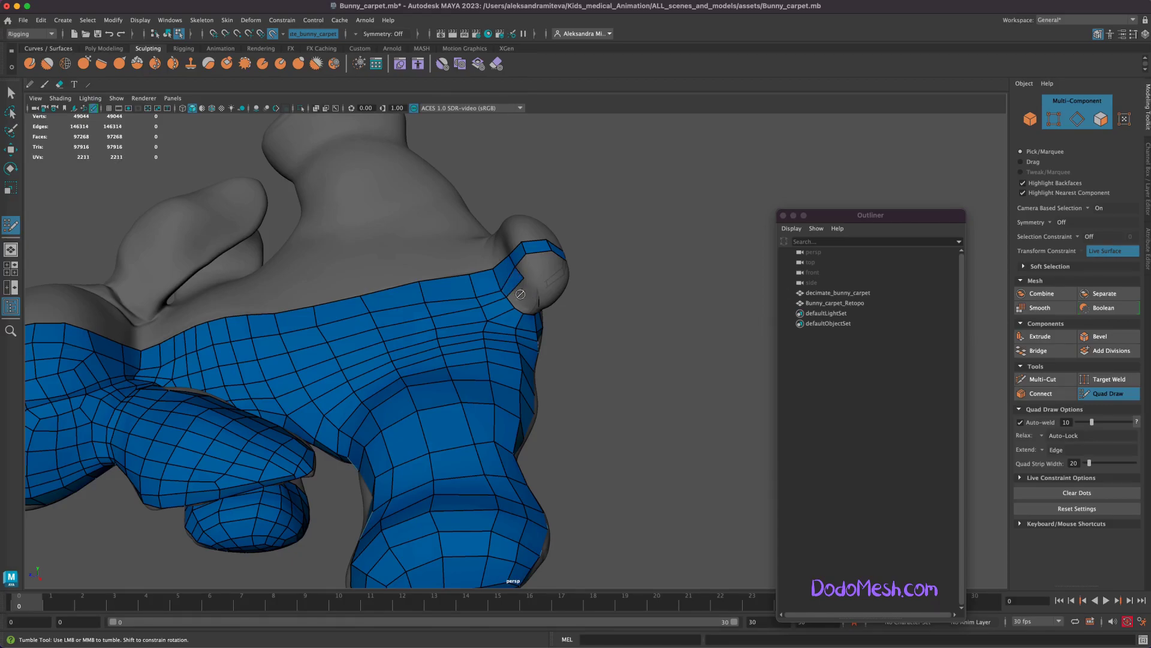
# - Add a vertex near the ear, undo an accidental face deletion, and fill the gap
pyautogui.moveTo(581, 447)
pyautogui.keyDown('alt'); pyautogui.mouseDown()
pyautogui.moveTo(567, 440)
pyautogui.moveTo(577, 329)
pyautogui.mouseUp(); pyautogui.keyUp('alt')
pyautogui.keyDown('shift'); pyautogui.click(571, 341); pyautogui.keyUp('shift')
pyautogui.keyDown('ctrl'); pyautogui.keyDown('shift'); pyautogui.click(587, 342); pyautogui.keyUp('shift'); pyautogui.keyUp('ctrl')
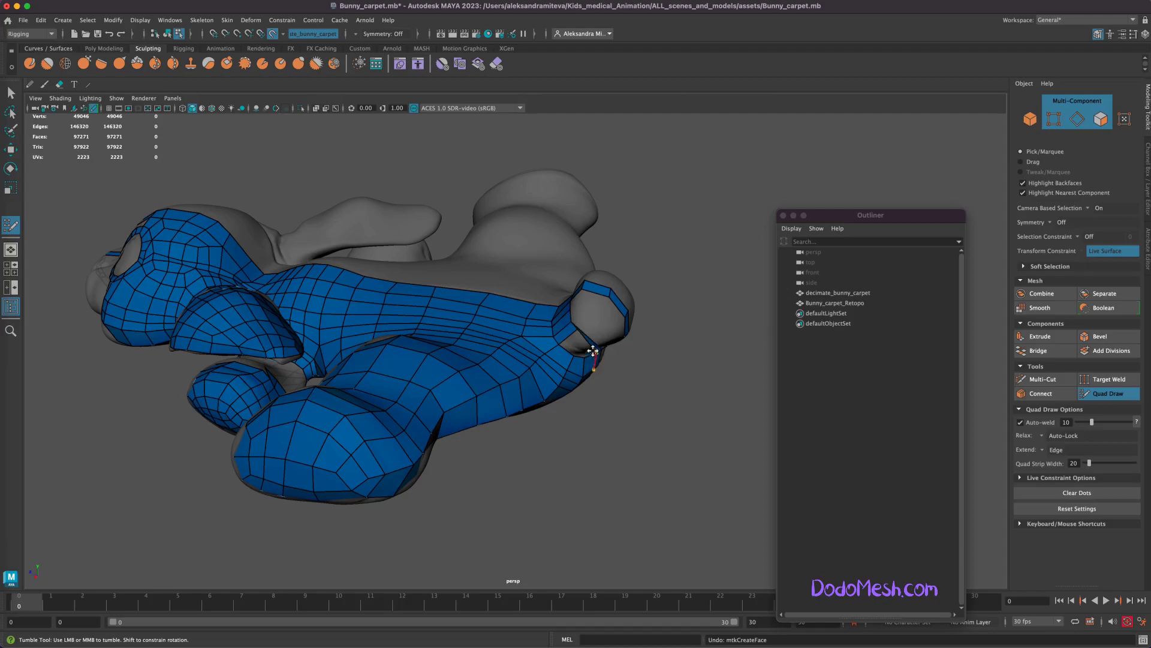
pyautogui.keyDown('alt'); pyautogui.moveTo(638, 424); pyautogui.dragTo(579, 363); pyautogui.keyUp('alt')
pyautogui.hotkey('ctrl', 'z')
pyautogui.moveTo(586, 501)
pyautogui.keyDown('alt'); pyautogui.mouseDown()
pyautogui.moveTo(560, 498)
pyautogui.moveTo(624, 396)
pyautogui.mouseUp(); pyautogui.keyUp('alt')
pyautogui.keyDown('shift'); pyautogui.click(630, 391); pyautogui.keyUp('shift')
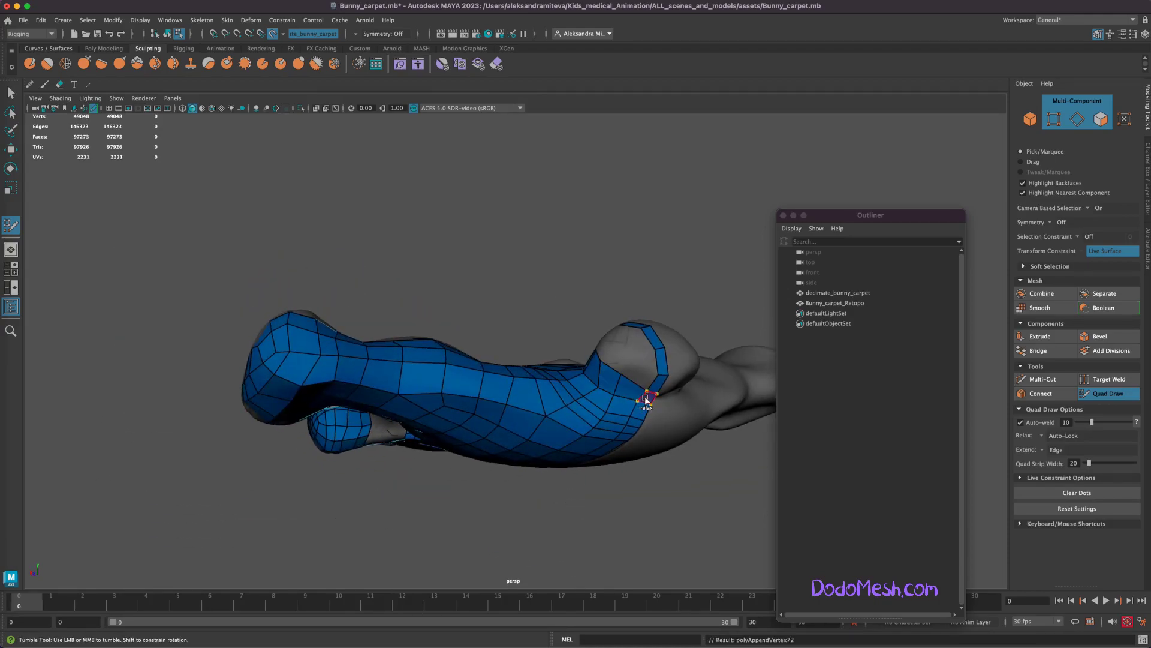
# - Fill grey gaps beside the ear and the hole inside the ear ring
pyautogui.keyDown('alt'); pyautogui.moveTo(708, 504); pyautogui.dragTo(696, 459); pyautogui.keyUp('alt')
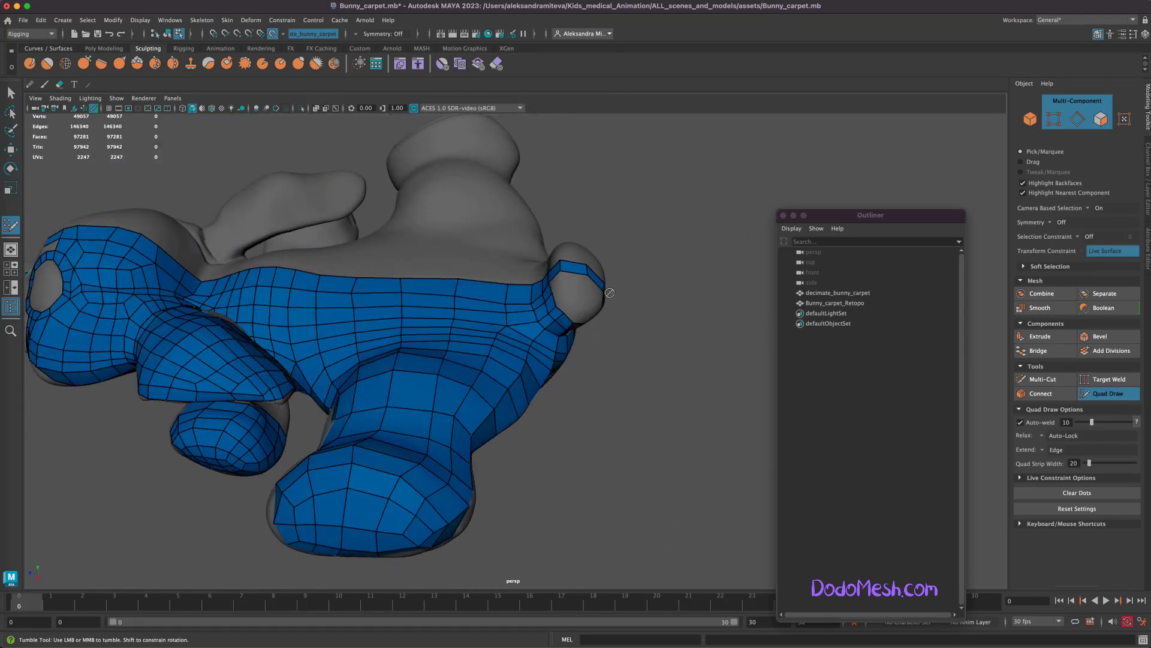
pyautogui.keyDown('shift'); pyautogui.click(565, 291); pyautogui.keyUp('shift')
pyautogui.keyDown('shift'); pyautogui.click(570, 300); pyautogui.keyUp('shift')
pyautogui.keyDown('alt'); pyautogui.moveTo(600, 444); pyautogui.dragTo(596, 442); pyautogui.keyUp('alt')
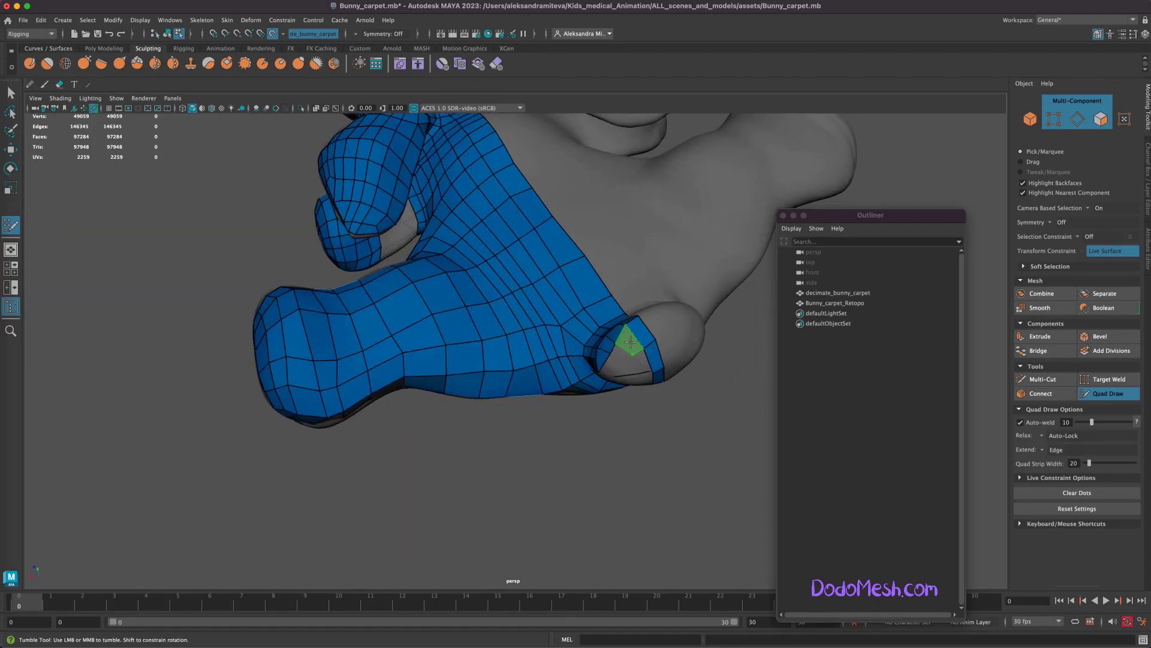
pyautogui.keyDown('shift'); pyautogui.click(617, 357); pyautogui.keyUp('shift')
pyautogui.keyDown('alt'); pyautogui.moveTo(671, 444); pyautogui.dragTo(663, 431); pyautogui.keyUp('alt')
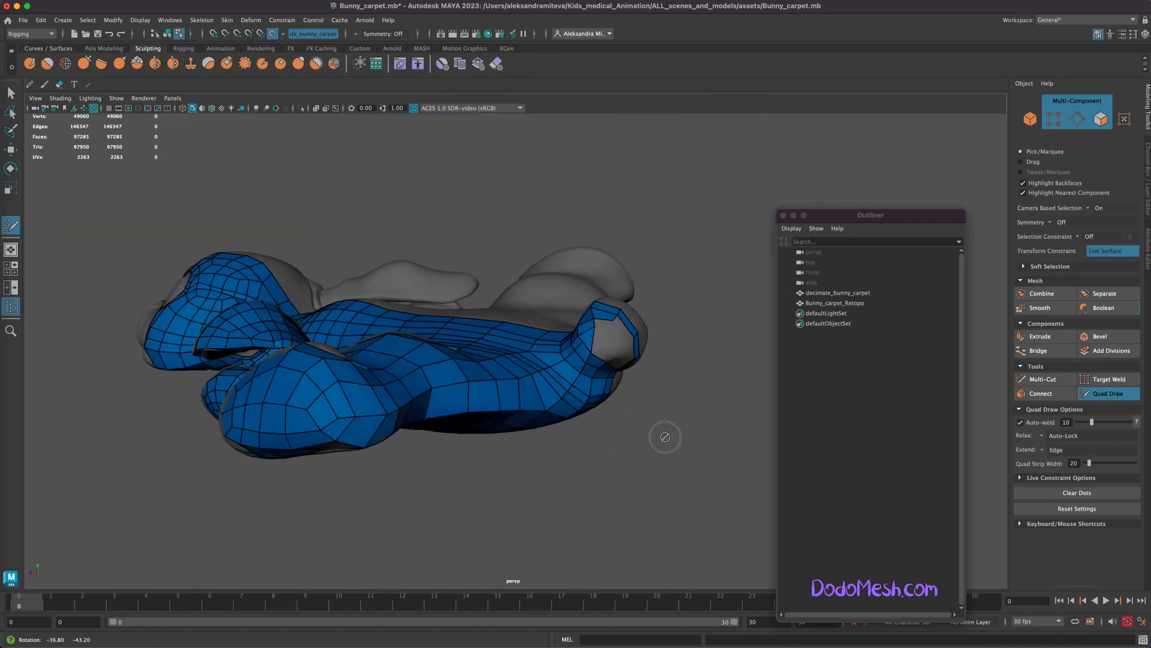
pyautogui.keyDown('shift'); pyautogui.click(613, 341); pyautogui.keyUp('shift')
pyautogui.moveTo(601, 467)
pyautogui.keyDown('alt'); pyautogui.mouseDown()
pyautogui.moveTo(575, 465)
pyautogui.moveTo(602, 464)
pyautogui.mouseUp(); pyautogui.keyUp('alt')
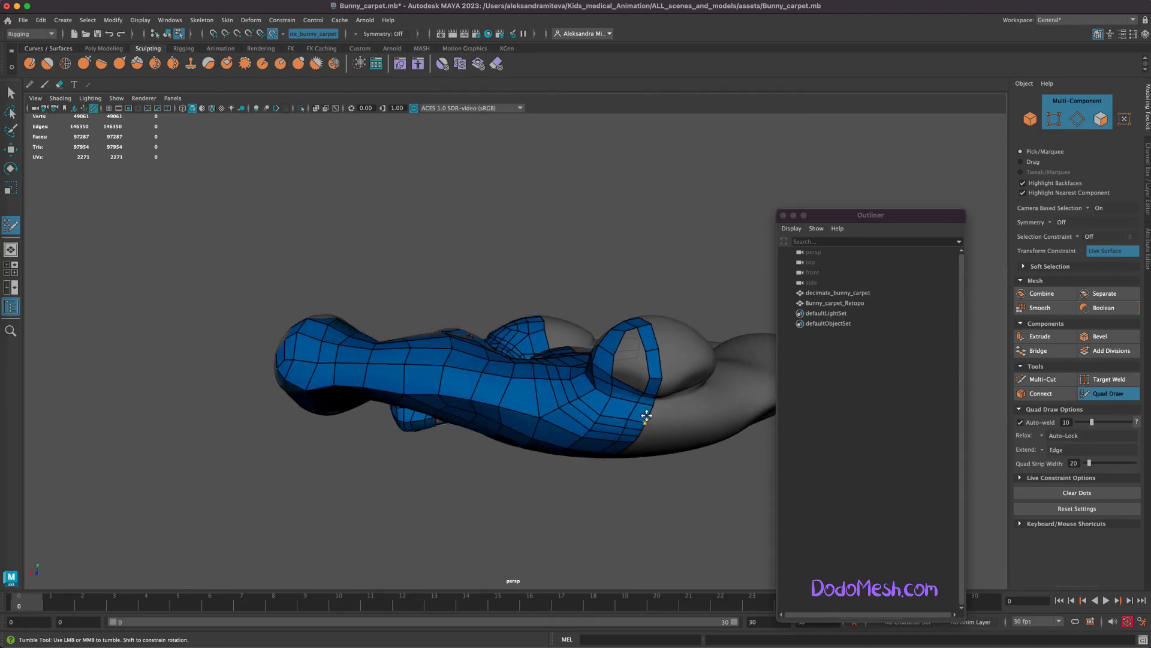
pyautogui.keyDown('shift'); pyautogui.click(634, 366); pyautogui.keyUp('shift')
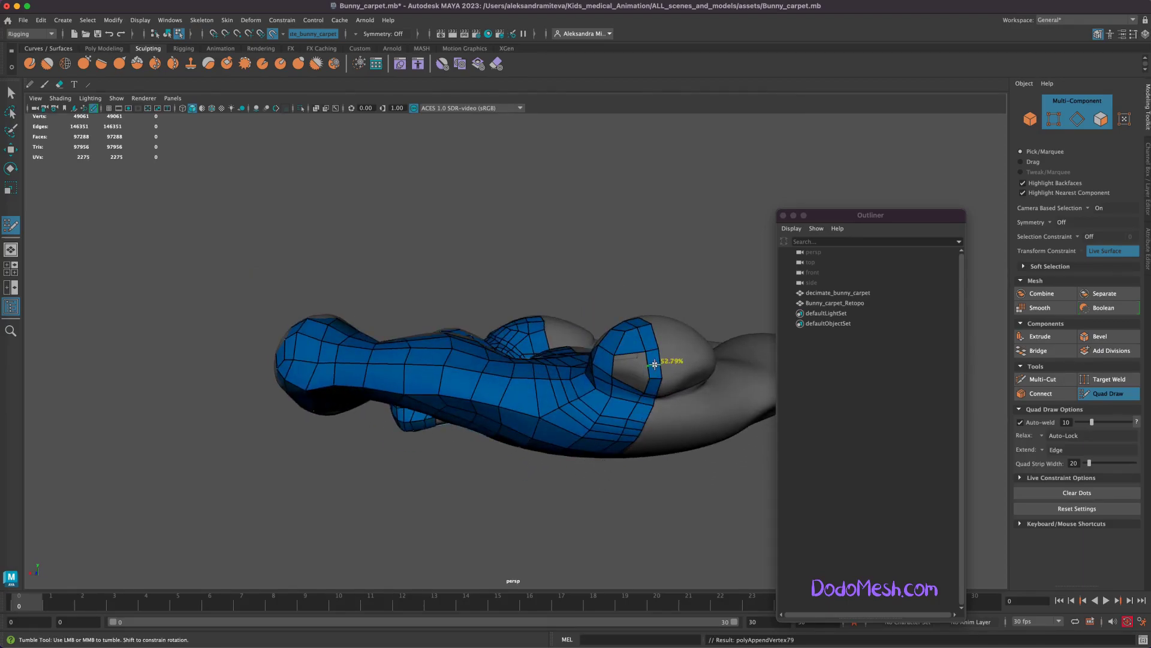
# - Insert an edge loop along the body, fill the hole near the tail, and relax
pyautogui.keyDown('alt'); pyautogui.moveTo(655, 364); pyautogui.dragTo(650, 431); pyautogui.keyUp('alt')
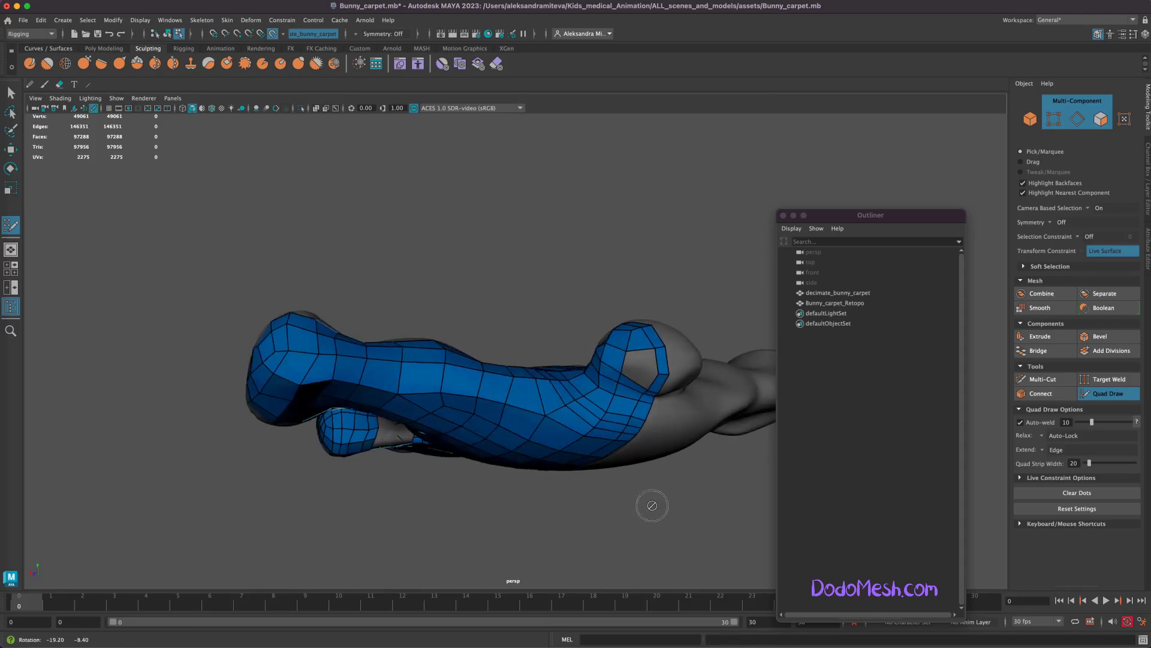
pyautogui.keyDown('ctrl'); pyautogui.click(633, 383); pyautogui.keyUp('ctrl')
pyautogui.keyDown('shift'); pyautogui.click(646, 373); pyautogui.keyUp('shift')
pyautogui.moveTo(637, 367)
pyautogui.keyDown('shift'); pyautogui.mouseDown()
pyautogui.moveTo(606, 378)
pyautogui.moveTo(688, 450)
pyautogui.moveTo(368, 442)
pyautogui.mouseUp(); pyautogui.keyUp('shift')
pyautogui.keyDown('alt'); pyautogui.moveTo(367, 442); pyautogui.dragTo(334, 488, button='right'); pyautogui.keyUp('alt')
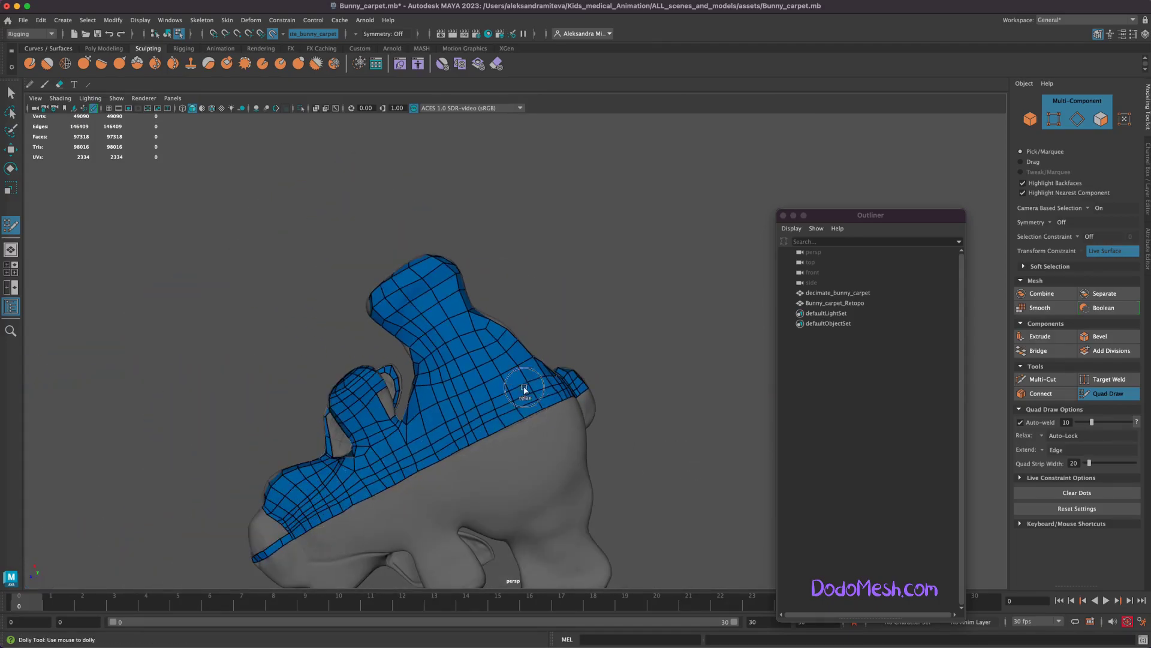
pyautogui.moveTo(600, 419)
pyautogui.keyDown('alt'); pyautogui.mouseDown()
pyautogui.moveTo(699, 478)
pyautogui.moveTo(640, 496)
pyautogui.moveTo(660, 479)
pyautogui.mouseUp(); pyautogui.keyUp('alt')
# - Fill the gap above the blue mesh with quads and relax the top faces into an even arc
pyautogui.keyDown('alt'); pyautogui.moveTo(659, 480); pyautogui.dragTo(1132, 473, button='right'); pyautogui.keyUp('alt')
pyautogui.keyDown('shift'); pyautogui.click(498, 314); pyautogui.keyUp('shift')
pyautogui.click(527, 298)
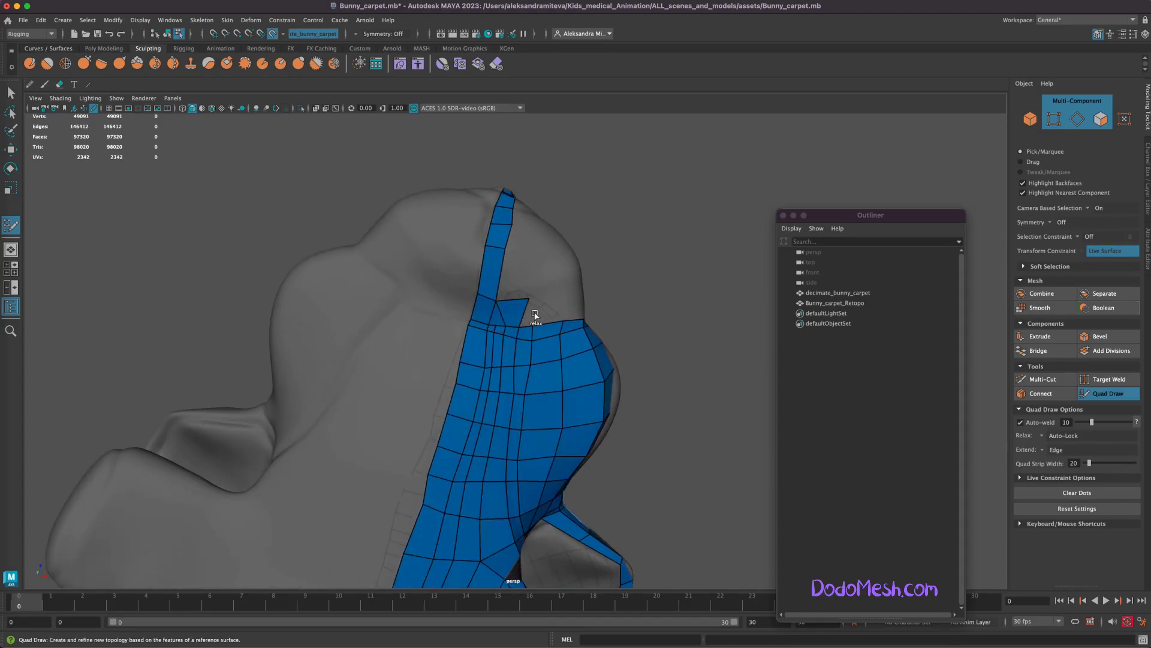
pyautogui.keyDown('shift'); pyautogui.click(543, 313); pyautogui.keyUp('shift')
pyautogui.keyDown('shift'); pyautogui.moveTo(522, 336); pyautogui.dragTo(472, 318); pyautogui.keyUp('shift')
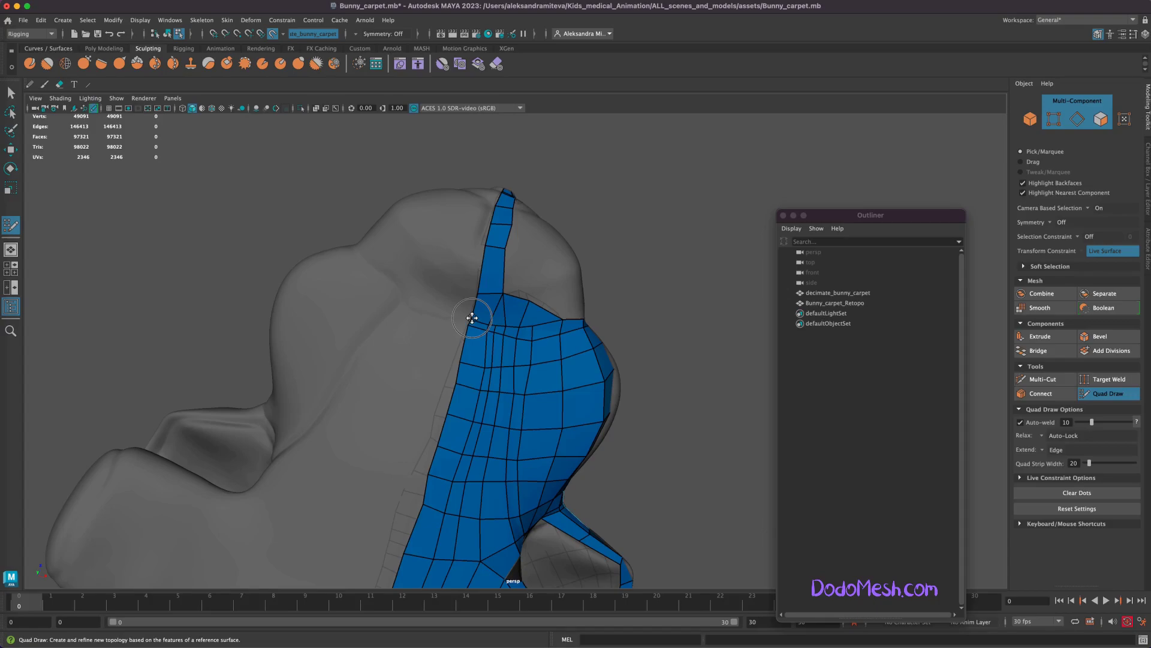
pyautogui.keyDown('shift'); pyautogui.click(523, 266); pyautogui.keyUp('shift')
pyautogui.keyDown('shift'); pyautogui.click(547, 285); pyautogui.keyUp('shift')
# - Fill quads along the jaw edge below the eye
pyautogui.moveTo(673, 478)
pyautogui.keyDown('alt'); pyautogui.mouseDown()
pyautogui.moveTo(637, 498)
pyautogui.moveTo(469, 460)
pyautogui.mouseUp(); pyautogui.keyUp('alt')
pyautogui.keyDown('shift'); pyautogui.click(470, 469); pyautogui.keyUp('shift')
pyautogui.moveTo(495, 536)
pyautogui.keyDown('alt'); pyautogui.mouseDown()
pyautogui.moveTo(564, 578)
pyautogui.moveTo(482, 483)
pyautogui.mouseUp(); pyautogui.keyUp('alt')
pyautogui.keyDown('shift'); pyautogui.click(481, 487); pyautogui.keyUp('shift')
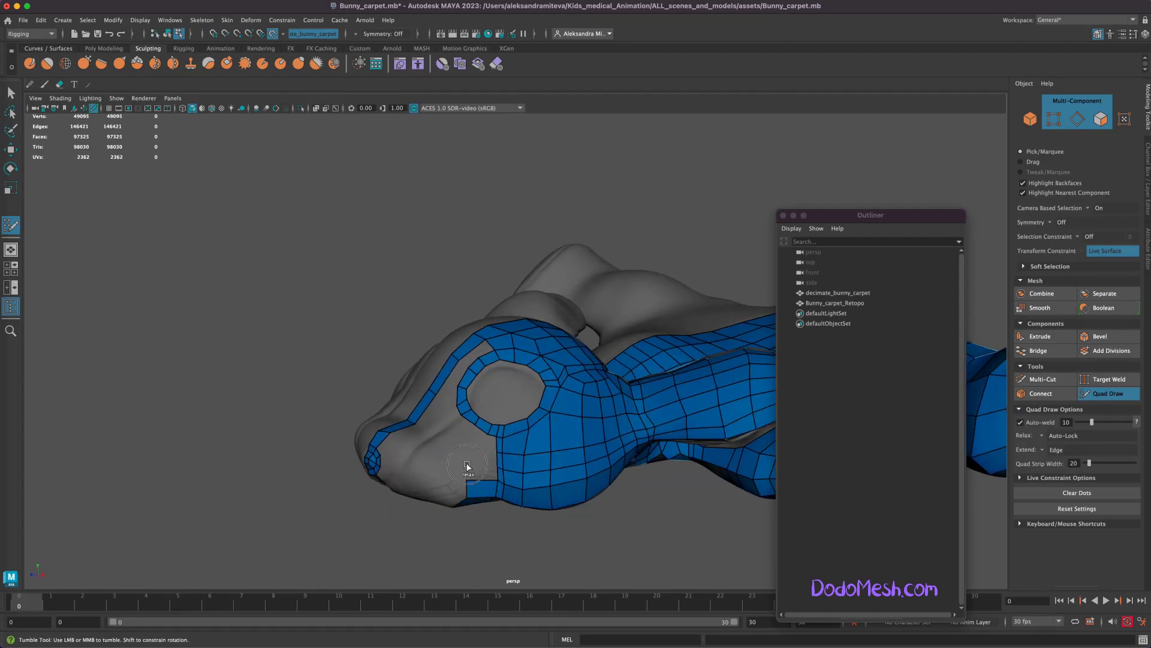
pyautogui.keyDown('shift'); pyautogui.click(475, 470); pyautogui.keyUp('shift')
pyautogui.keyDown('shift'); pyautogui.click(481, 460); pyautogui.keyUp('shift')
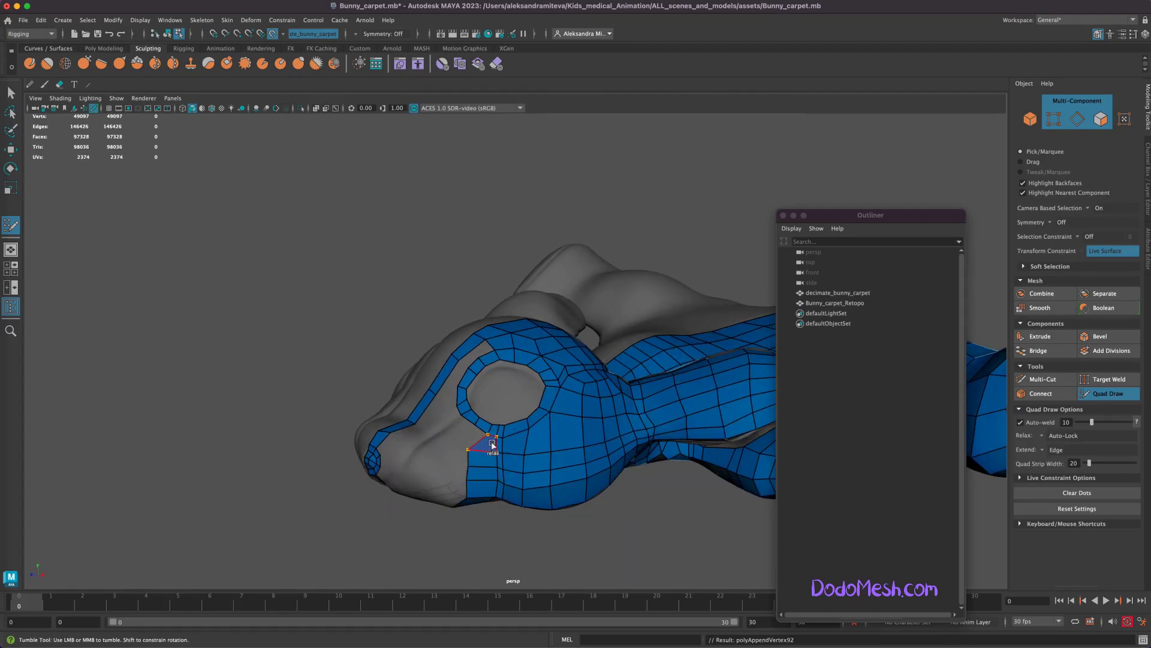
# - Fill the remaining gaps below and beside the eye with quads
pyautogui.keyDown('alt'); pyautogui.moveTo(531, 544); pyautogui.dragTo(478, 451); pyautogui.keyUp('alt')
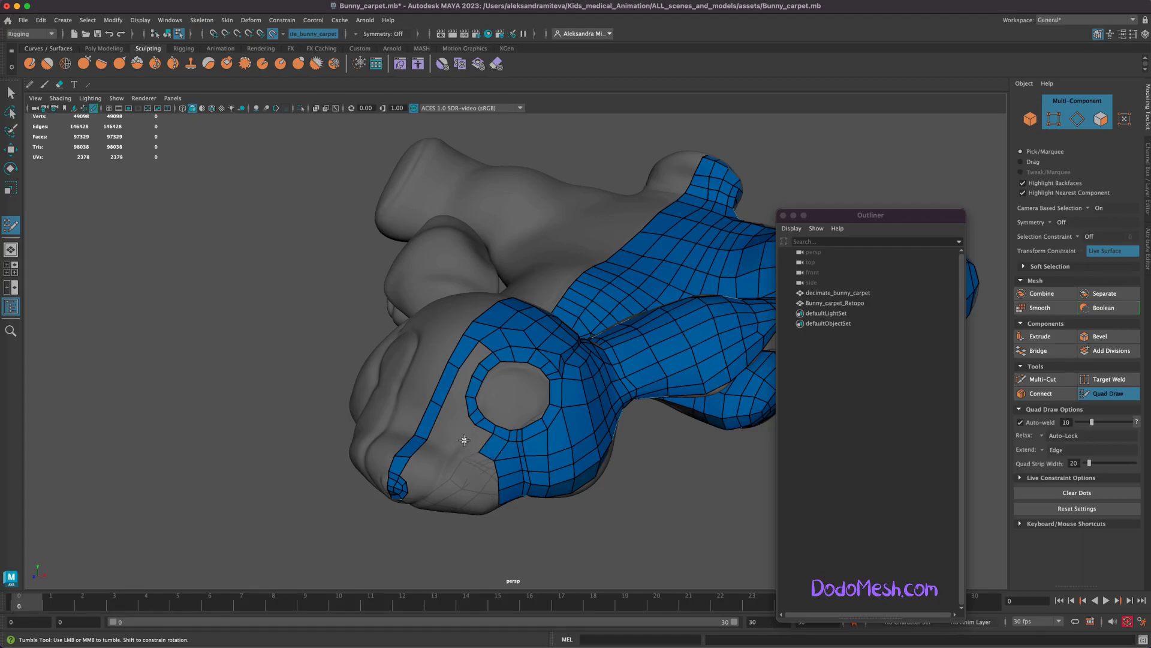
pyautogui.keyDown('shift'); pyautogui.click(470, 442); pyautogui.keyUp('shift')
pyautogui.keyDown('shift'); pyautogui.click(457, 424); pyautogui.keyUp('shift')
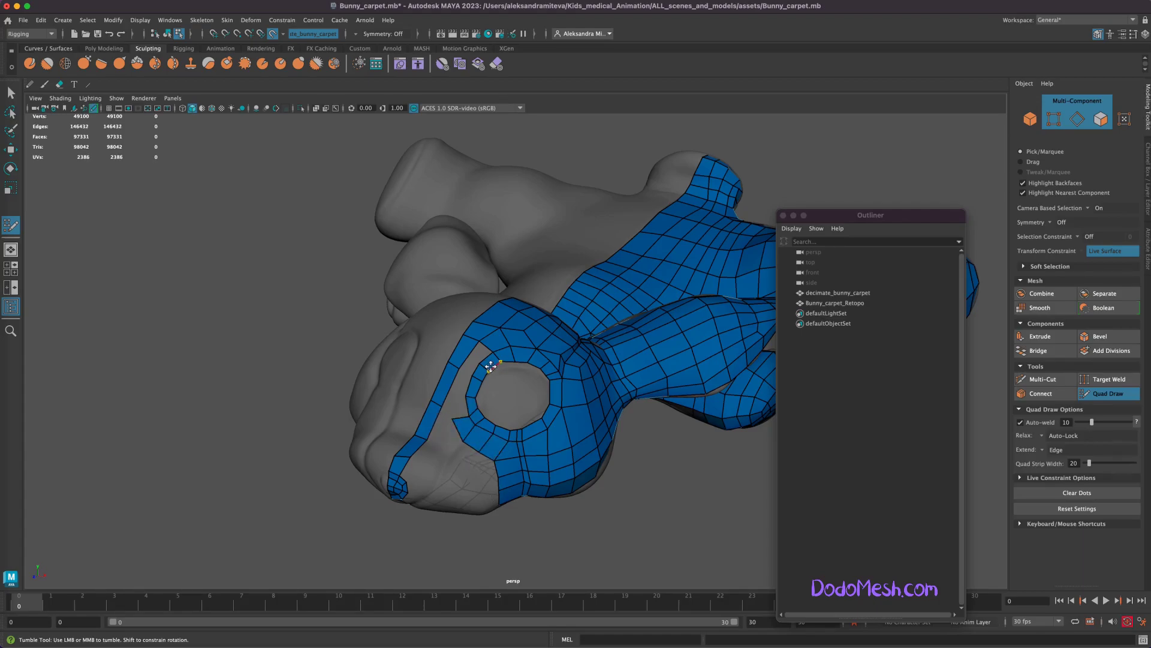
pyautogui.keyDown('shift'); pyautogui.click(477, 357); pyautogui.keyUp('shift')
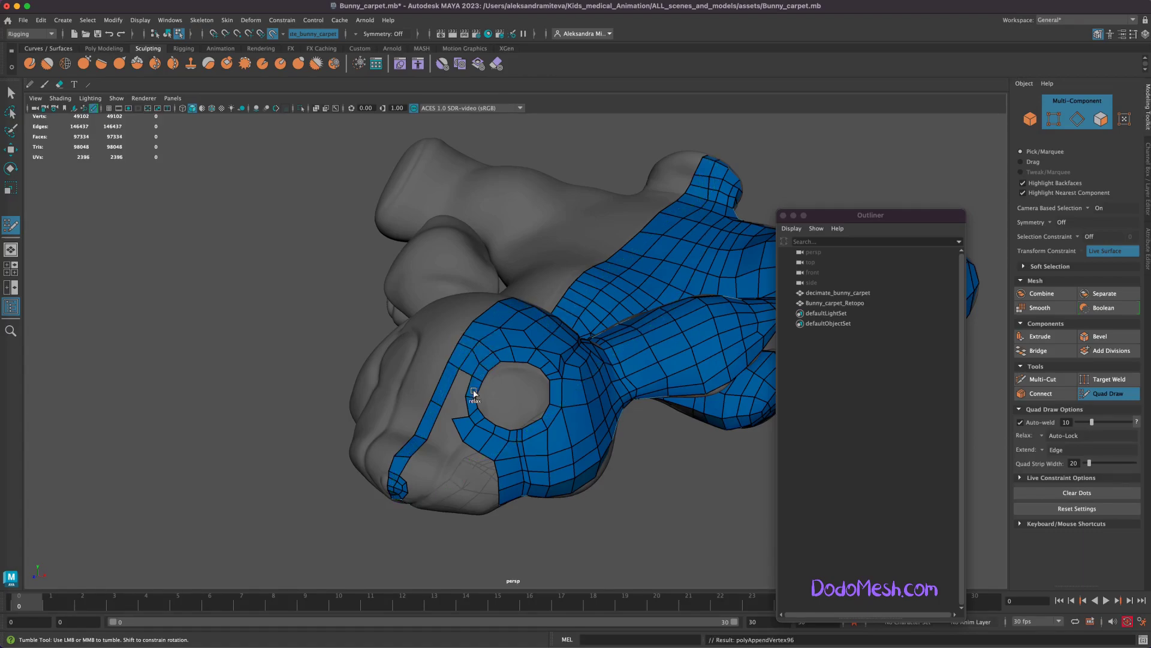
pyautogui.keyDown('shift'); pyautogui.click(467, 349); pyautogui.keyUp('shift')
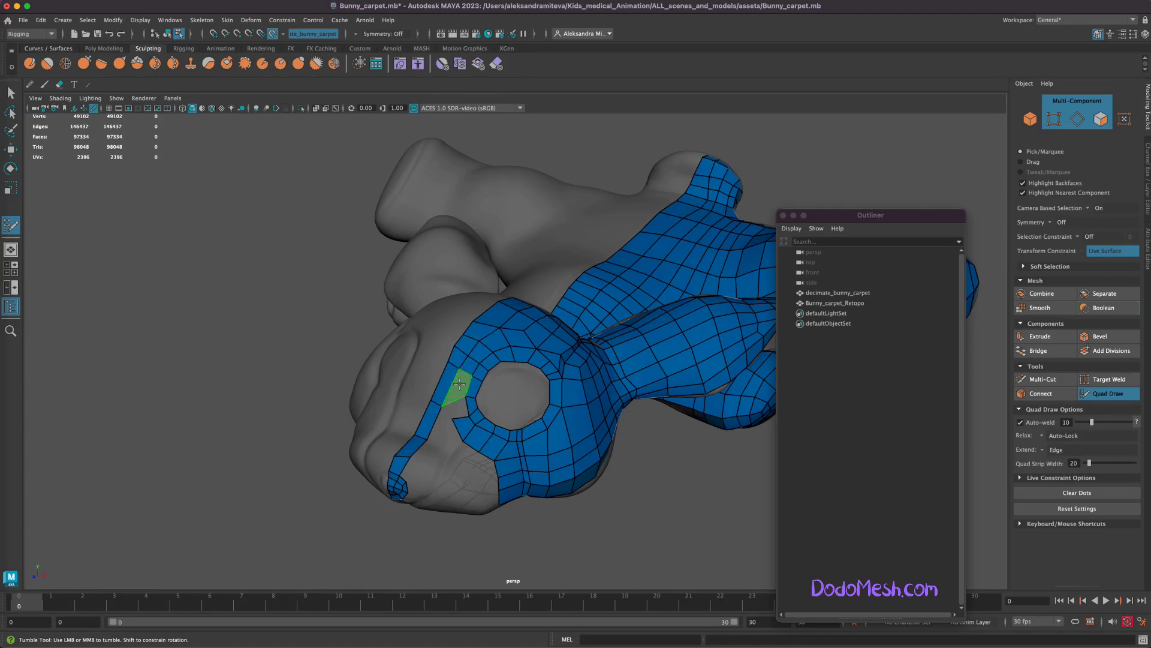
pyautogui.keyDown('shift'); pyautogui.click(461, 383); pyautogui.keyUp('shift')
pyautogui.keyDown('shift'); pyautogui.click(443, 425); pyautogui.keyUp('shift')
# - Delete the faces left of the eye and at the patch's lower left, then draw a new quad strip into the gap
pyautogui.keyDown('alt'); pyautogui.moveTo(459, 430); pyautogui.dragTo(618, 506); pyautogui.keyUp('alt')
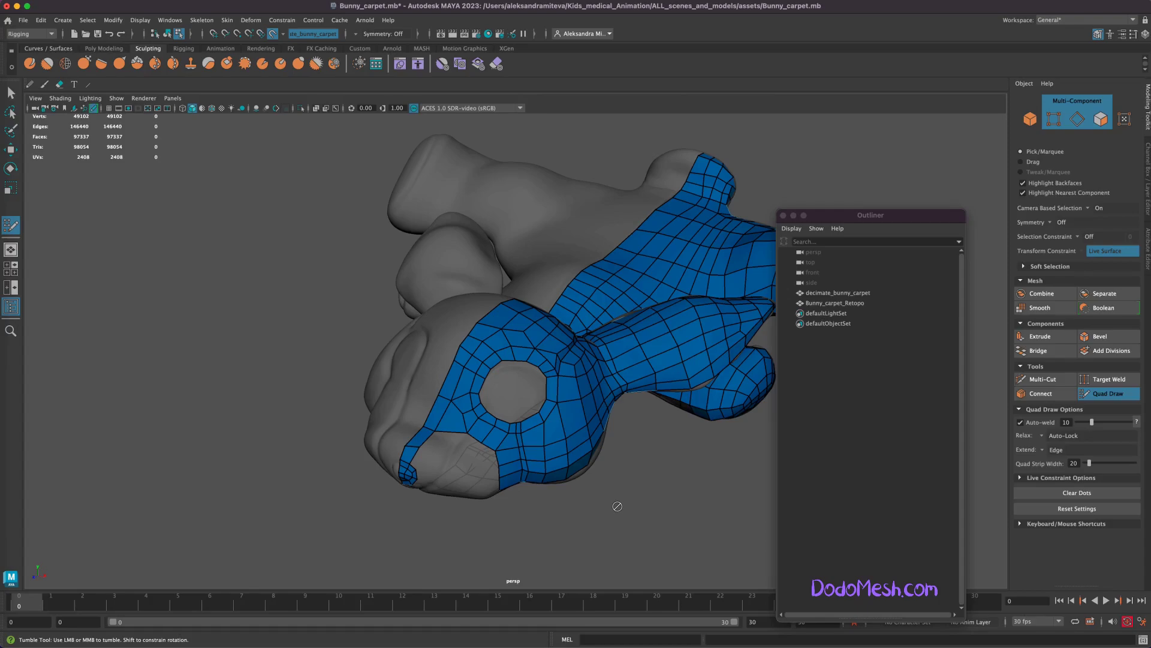
pyautogui.keyDown('alt'); pyautogui.moveTo(634, 507); pyautogui.dragTo(614, 500); pyautogui.keyUp('alt')
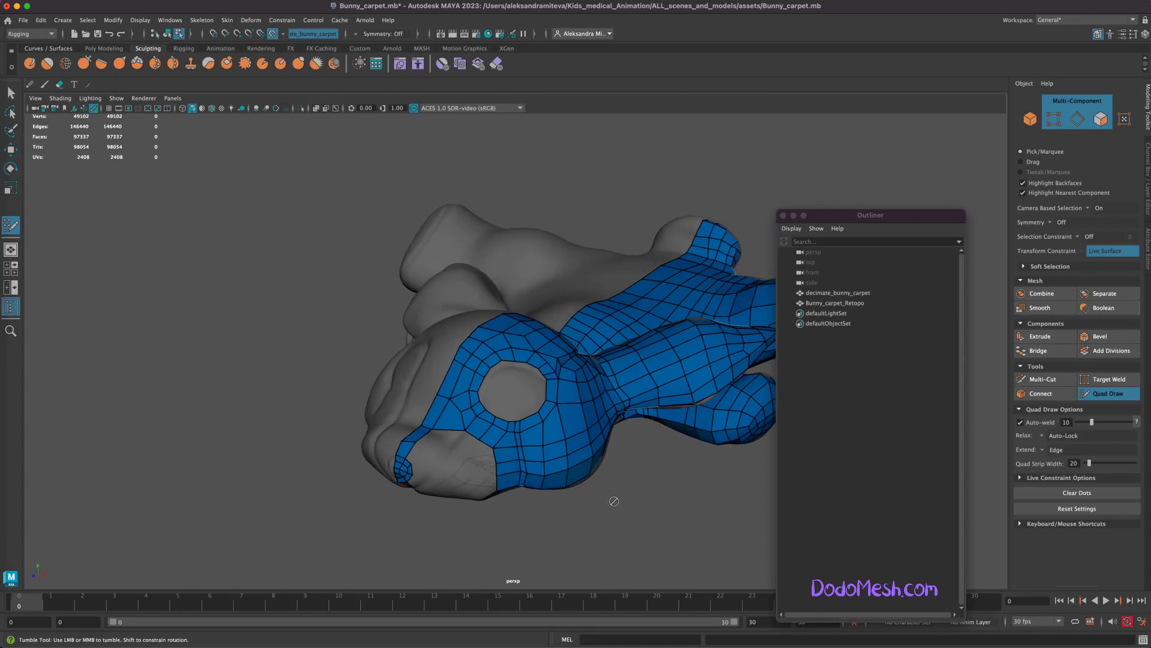
pyautogui.keyDown('ctrl'); pyautogui.keyDown('shift'); pyautogui.moveTo(489, 444); pyautogui.dragTo(467, 414); pyautogui.keyUp('shift'); pyautogui.keyUp('ctrl')
pyautogui.keyDown('ctrl'); pyautogui.keyDown('shift'); pyautogui.click(466, 413); pyautogui.keyUp('shift'); pyautogui.keyUp('ctrl')
pyautogui.keyDown('ctrl'); pyautogui.keyDown('shift'); pyautogui.click(513, 474); pyautogui.keyUp('shift'); pyautogui.keyUp('ctrl')
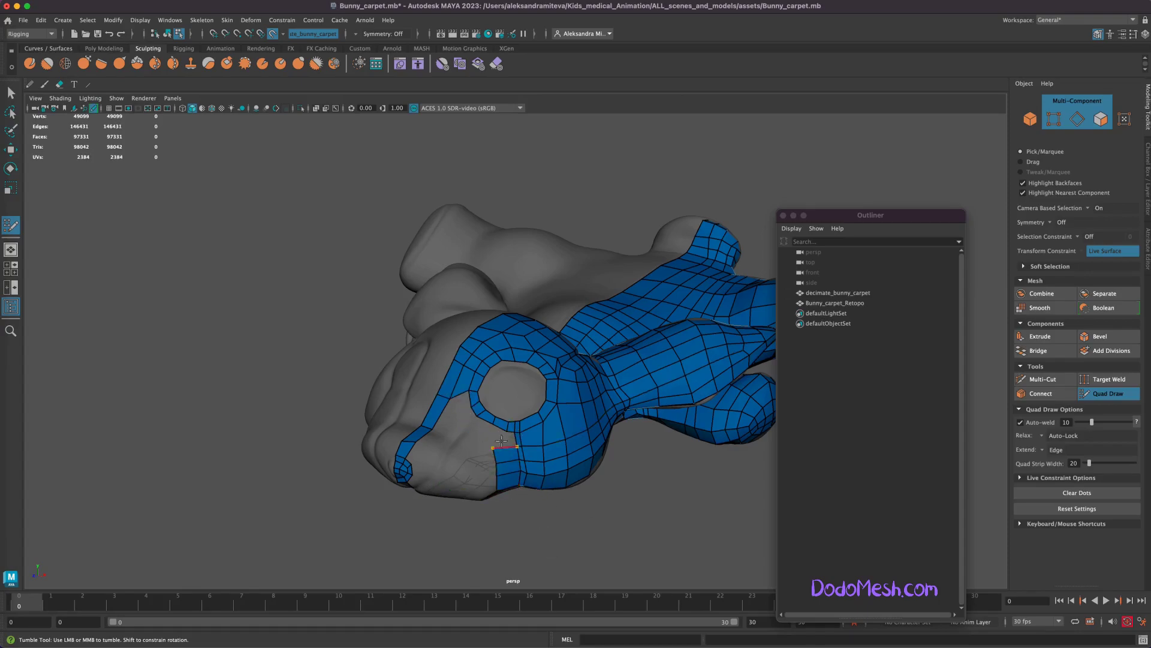
pyautogui.moveTo(502, 446); pyautogui.dragTo(562, 541)
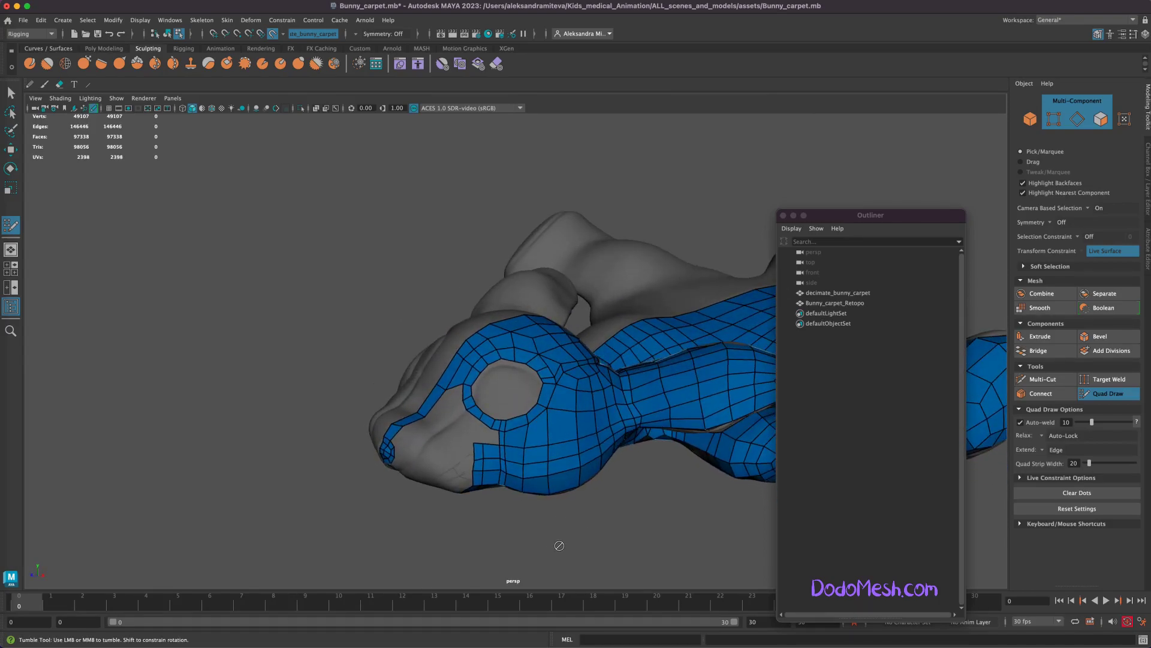
# - Add new quads near the eye
pyautogui.moveTo(473, 441)
pyautogui.keyDown('alt'); pyautogui.mouseDown()
pyautogui.moveTo(469, 454)
pyautogui.moveTo(537, 540)
pyautogui.moveTo(458, 431)
pyautogui.mouseUp(); pyautogui.keyUp('alt')
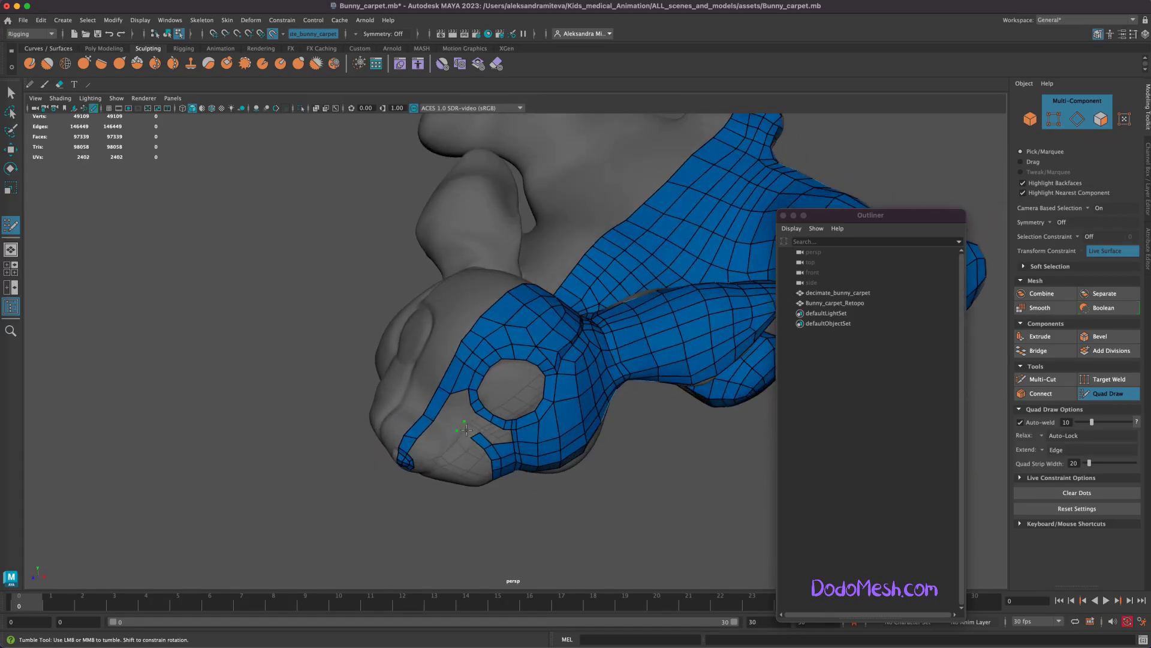
pyautogui.keyDown('shift'); pyautogui.click(450, 411); pyautogui.keyUp('shift')
pyautogui.moveTo(450, 412)
pyautogui.keyDown('alt'); pyautogui.mouseDown()
pyautogui.moveTo(604, 515)
pyautogui.moveTo(604, 531)
pyautogui.mouseUp(); pyautogui.keyUp('alt')
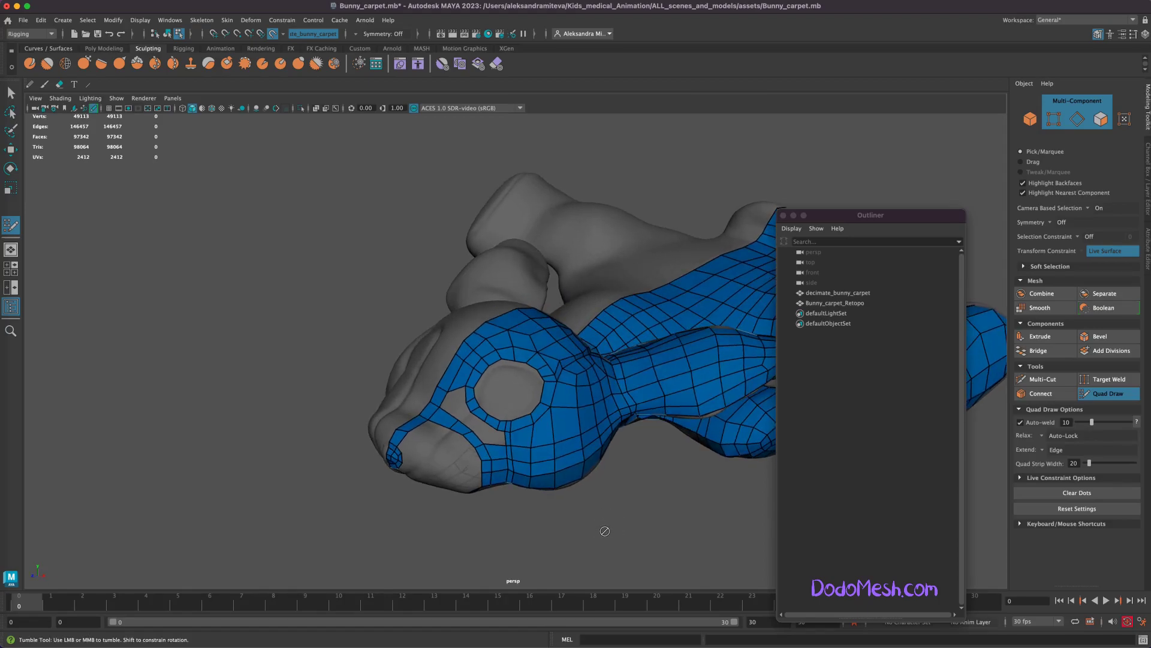
pyautogui.keyDown('alt'); pyautogui.moveTo(605, 531); pyautogui.dragTo(597, 512); pyautogui.keyUp('alt')
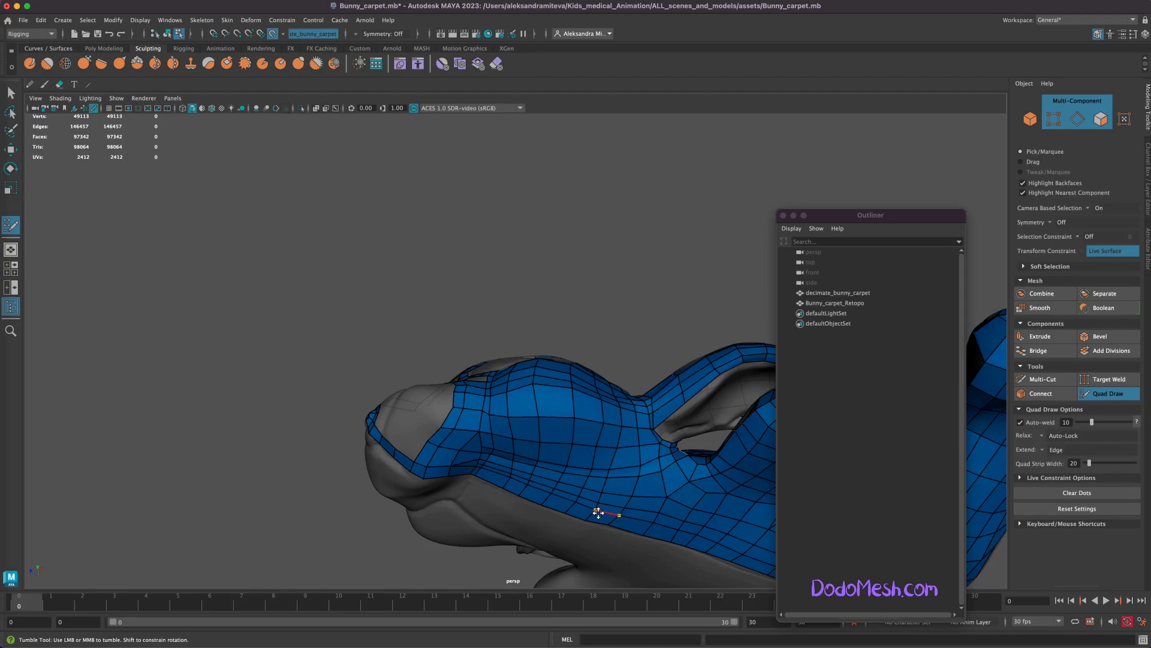
# - Inspect the eye hole and delete strips of cheek faces below the eye
pyautogui.keyDown('alt'); pyautogui.moveTo(693, 293); pyautogui.dragTo(696, 318); pyautogui.keyUp('alt')
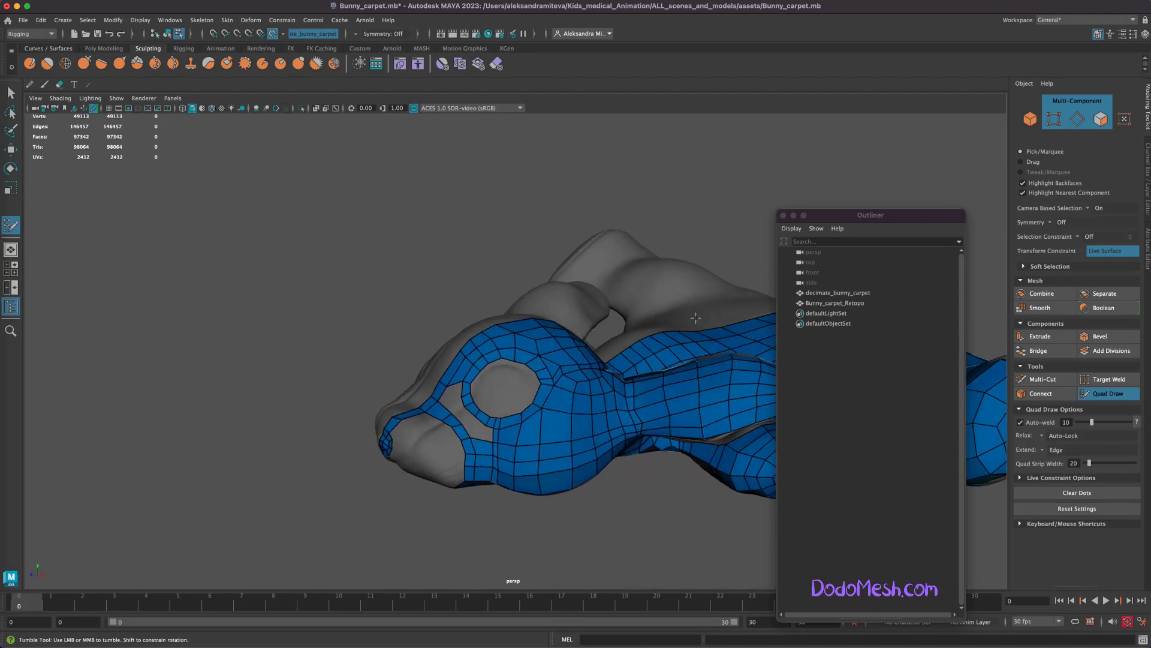
pyautogui.moveTo(670, 500)
pyautogui.keyDown('alt'); pyautogui.mouseDown()
pyautogui.moveTo(655, 531)
pyautogui.moveTo(681, 483)
pyautogui.moveTo(675, 495)
pyautogui.mouseUp(); pyautogui.keyUp('alt')
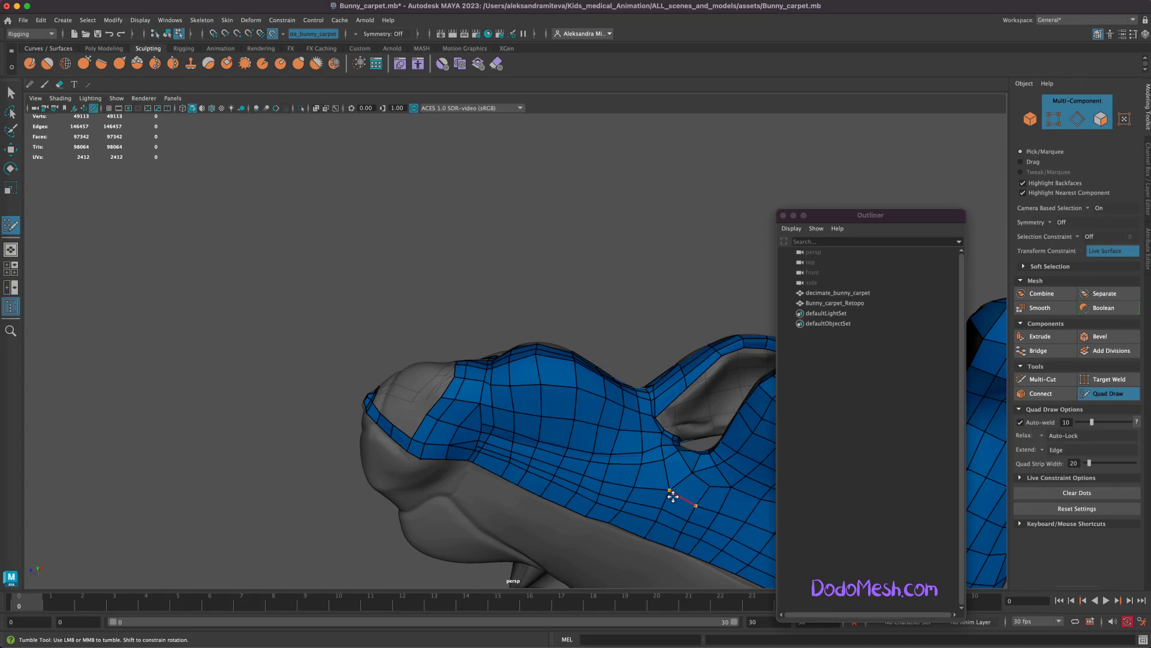
pyautogui.keyDown('alt'); pyautogui.moveTo(672, 303); pyautogui.dragTo(674, 325); pyautogui.keyUp('alt')
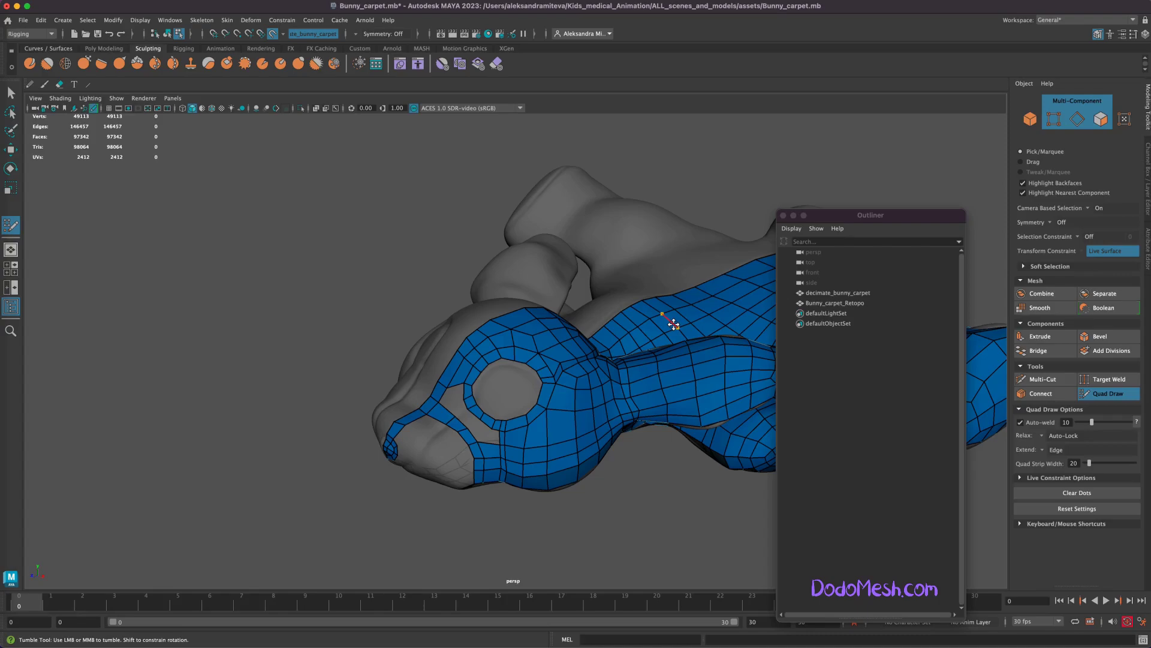
pyautogui.moveTo(678, 505)
pyautogui.keyDown('alt'); pyautogui.mouseDown()
pyautogui.moveTo(663, 489)
pyautogui.moveTo(664, 507)
pyautogui.mouseUp(); pyautogui.keyUp('alt')
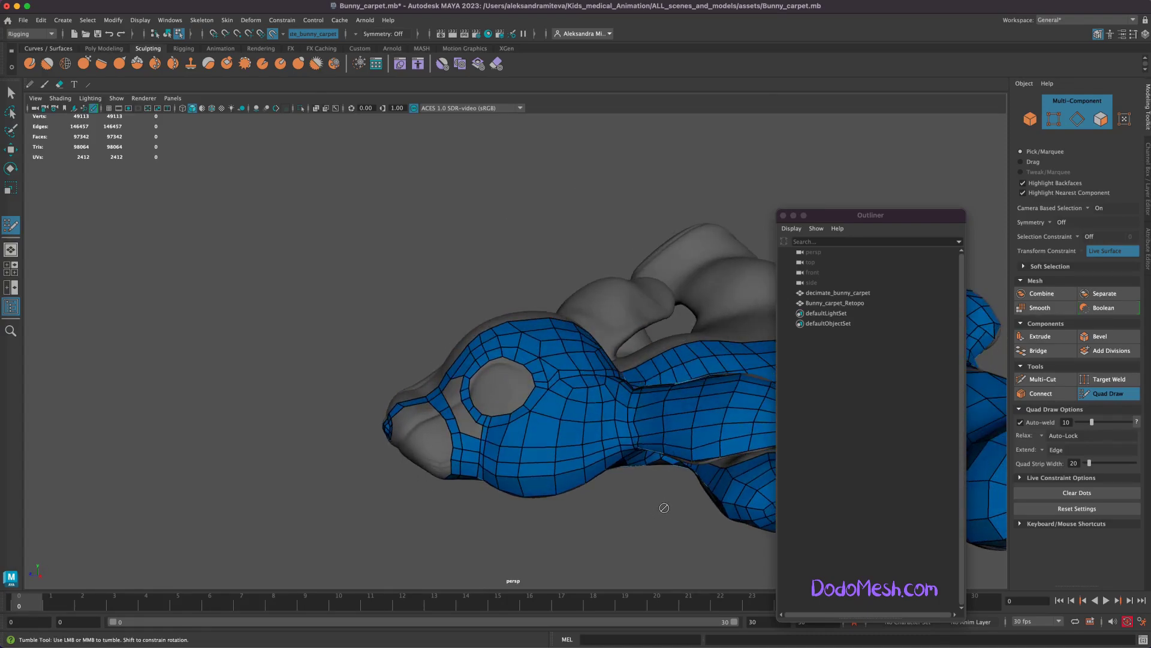
pyautogui.moveTo(509, 436)
pyautogui.keyDown('ctrl'); pyautogui.keyDown('shift'); pyautogui.mouseDown()
pyautogui.moveTo(540, 424)
pyautogui.moveTo(627, 428)
pyautogui.mouseUp(); pyautogui.keyUp('shift'); pyautogui.keyUp('ctrl')
pyautogui.keyDown('alt'); pyautogui.moveTo(662, 519); pyautogui.dragTo(651, 509); pyautogui.keyUp('alt')
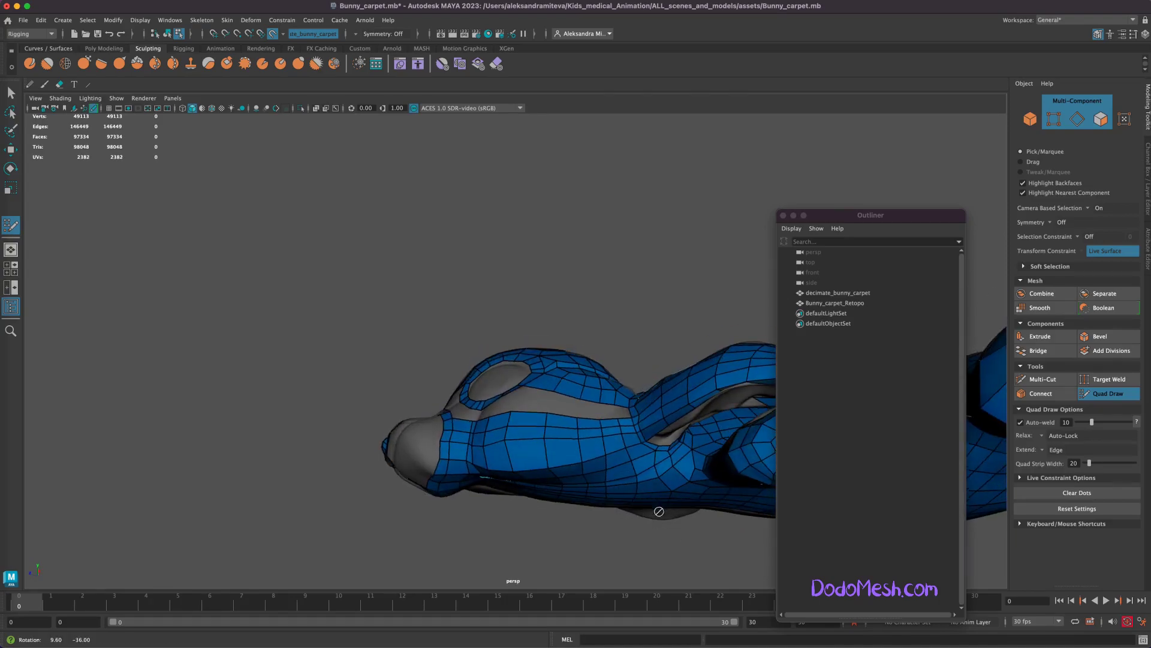
# - Delete the remaining cheek faces and fill a fresh quad into the cheek gap
pyautogui.keyDown('ctrl'); pyautogui.keyDown('shift'); pyautogui.moveTo(628, 450); pyautogui.dragTo(634, 457); pyautogui.keyUp('shift'); pyautogui.keyUp('ctrl')
pyautogui.keyDown('ctrl'); pyautogui.keyDown('shift'); pyautogui.click(634, 463); pyautogui.keyUp('shift'); pyautogui.keyUp('ctrl')
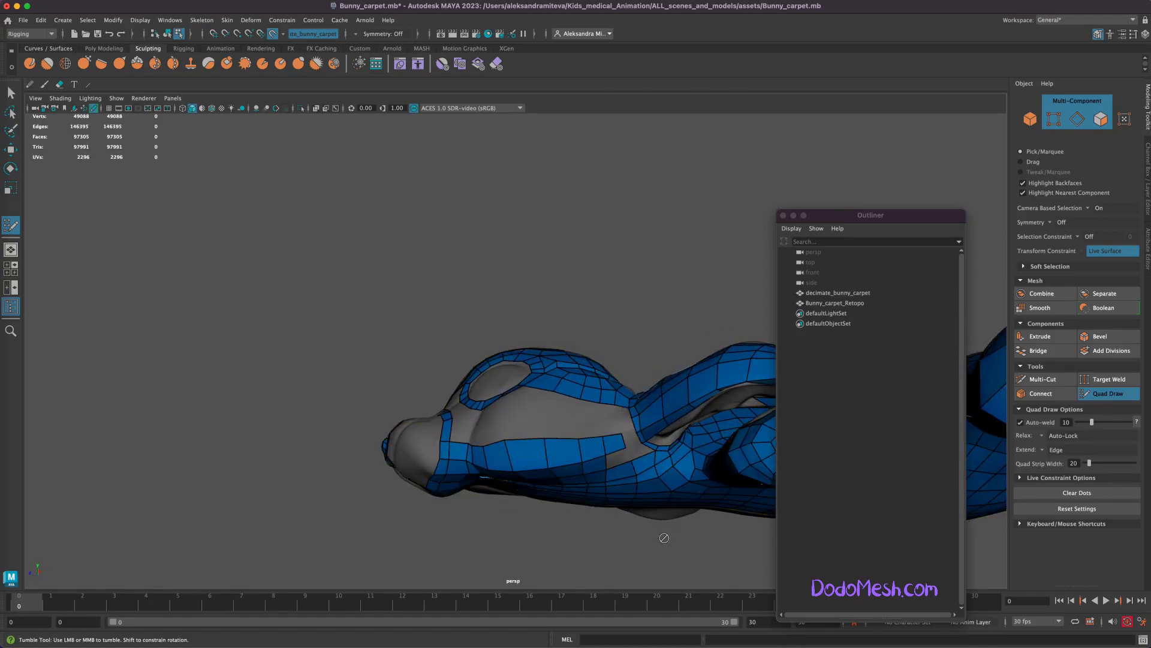
pyautogui.keyDown('alt'); pyautogui.moveTo(663, 531); pyautogui.dragTo(658, 526); pyautogui.keyUp('alt')
pyautogui.moveTo(624, 431)
pyautogui.keyDown('alt'); pyautogui.mouseDown()
pyautogui.moveTo(647, 532)
pyautogui.moveTo(635, 525)
pyautogui.mouseUp(); pyautogui.keyUp('alt')
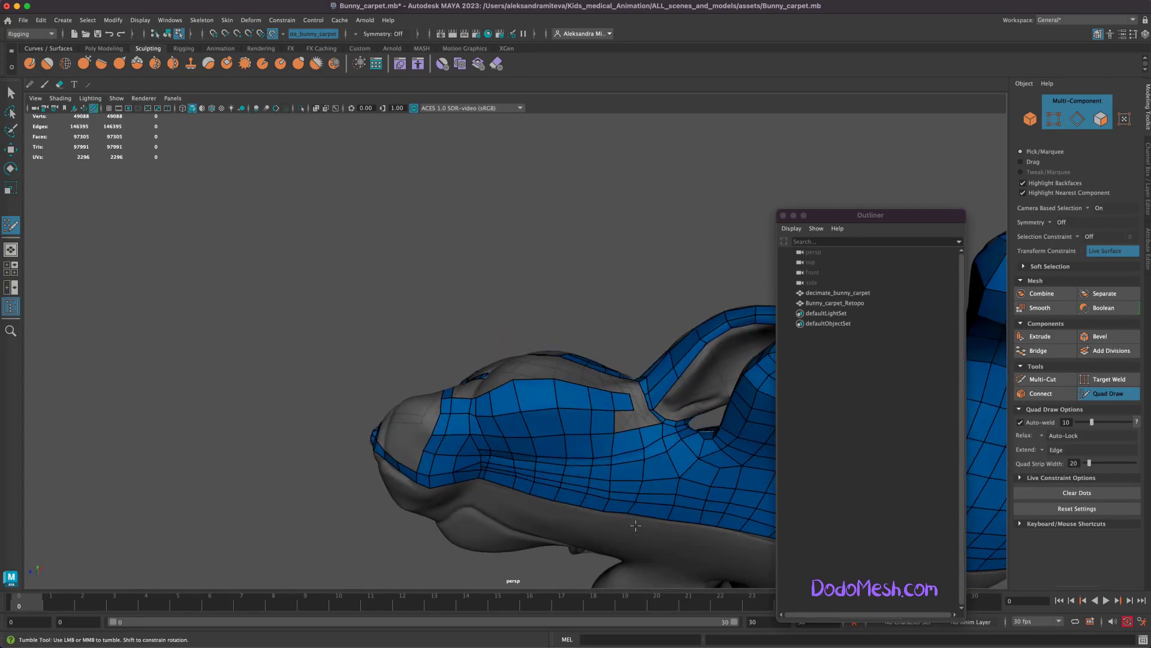
pyautogui.keyDown('shift'); pyautogui.click(628, 428); pyautogui.keyUp('shift')
pyautogui.keyDown('alt'); pyautogui.moveTo(550, 558); pyautogui.dragTo(551, 563); pyautogui.keyUp('alt')
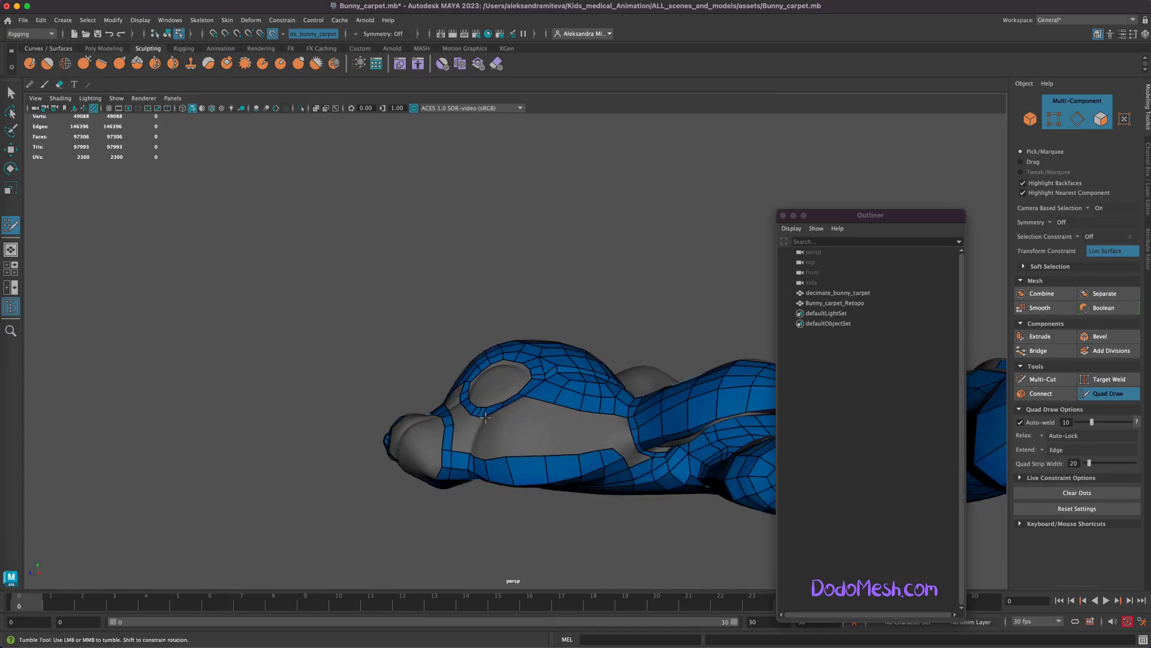
# - Insert an edge loop through the cheek strip and fill a new quad in the gap
pyautogui.keyDown('ctrl'); pyautogui.click(641, 471); pyautogui.keyUp('ctrl')
pyautogui.keyDown('ctrl'); pyautogui.click(630, 461); pyautogui.keyUp('ctrl')
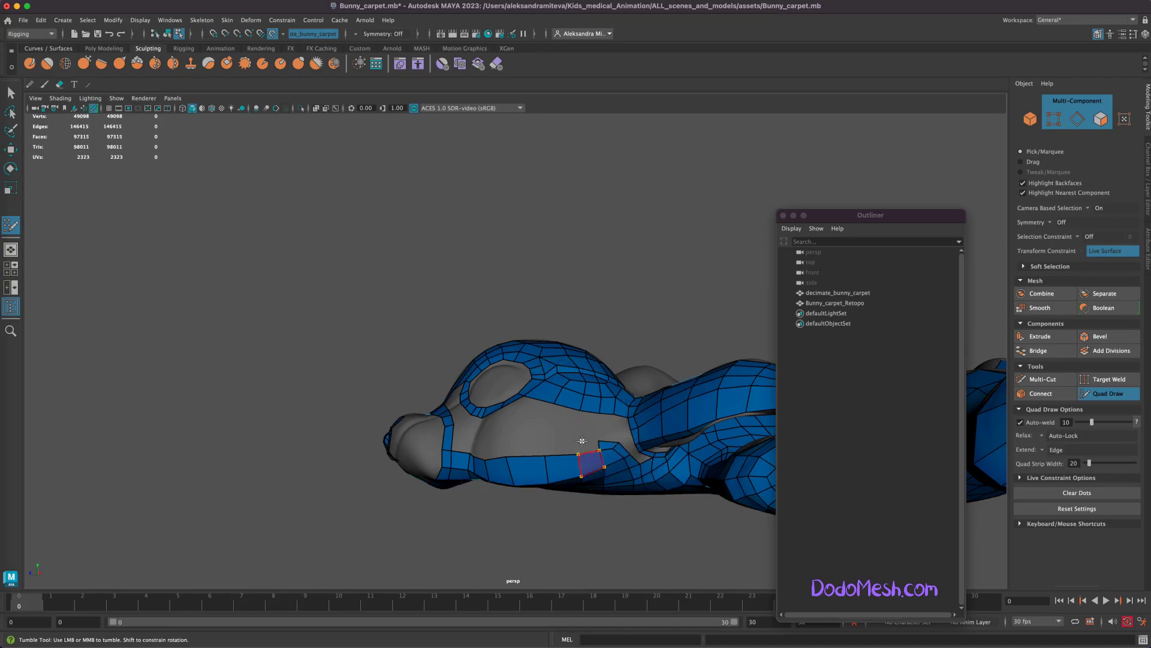
pyautogui.keyDown('shift'); pyautogui.click(594, 443); pyautogui.keyUp('shift')
pyautogui.moveTo(586, 542)
pyautogui.keyDown('alt'); pyautogui.mouseDown()
pyautogui.moveTo(604, 533)
pyautogui.moveTo(642, 431)
pyautogui.mouseUp(); pyautogui.keyUp('alt')
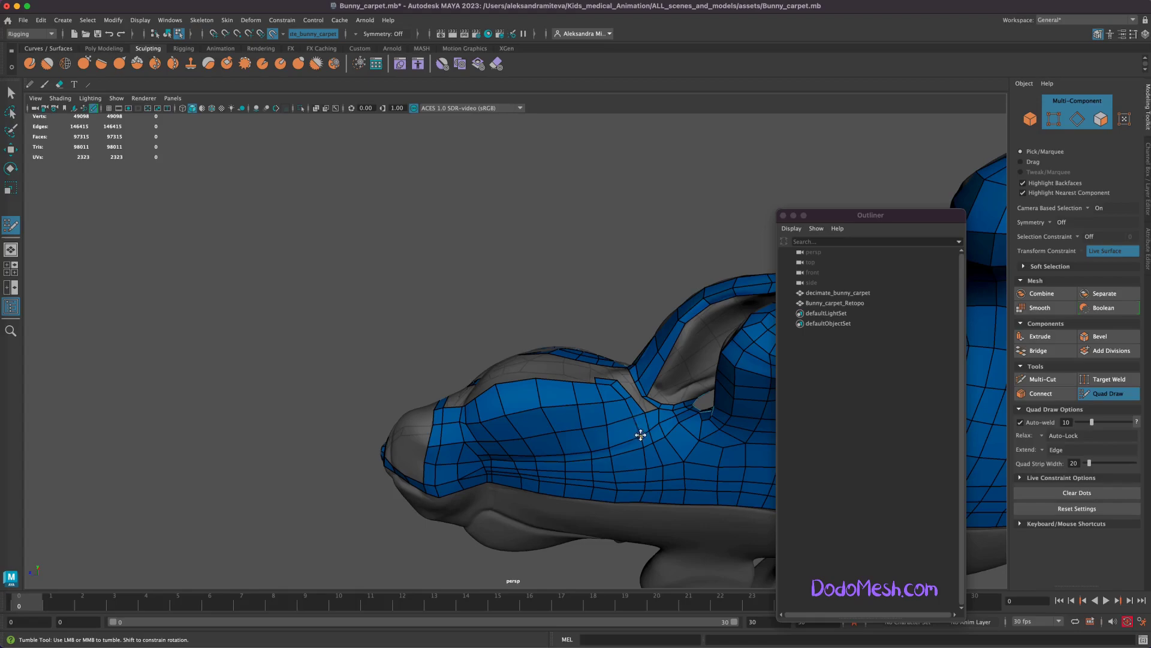
pyautogui.keyDown('alt'); pyautogui.moveTo(642, 432); pyautogui.dragTo(663, 406, button='right'); pyautogui.keyUp('alt')
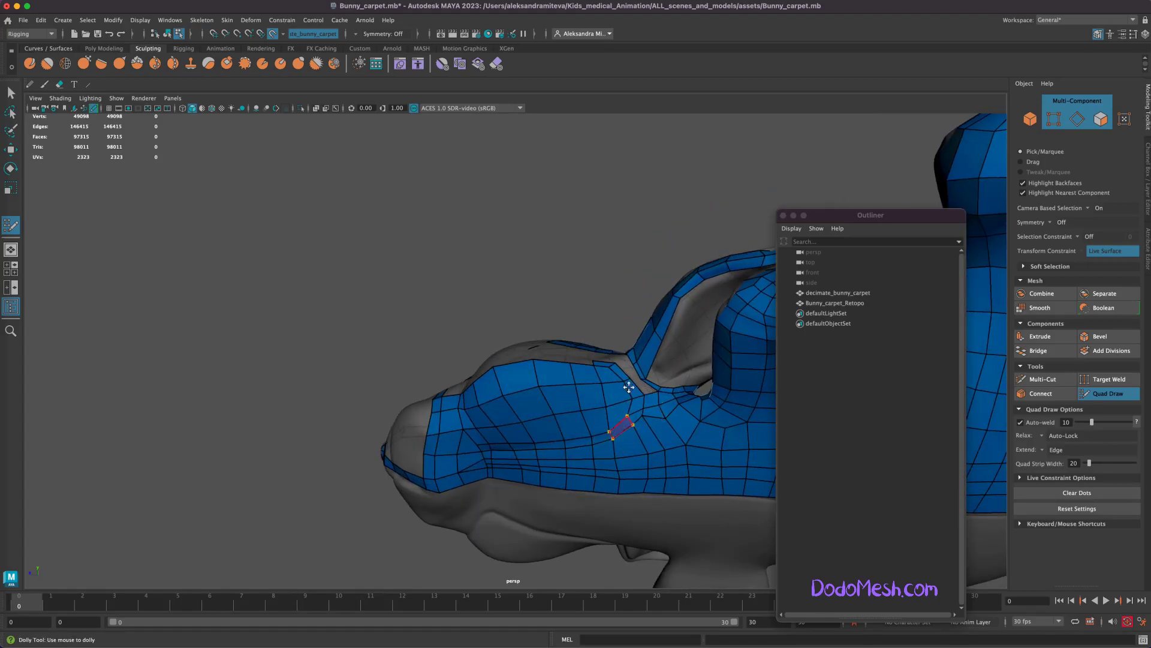
# - Delete faces on the muzzle to widen the hole, then refill it with new quads
pyautogui.keyDown('ctrl'); pyautogui.keyDown('shift'); pyautogui.click(471, 453); pyautogui.keyUp('shift'); pyautogui.keyUp('ctrl')
pyautogui.keyDown('ctrl'); pyautogui.keyDown('shift'); pyautogui.click(451, 415); pyautogui.keyUp('shift'); pyautogui.keyUp('ctrl')
pyautogui.keyDown('ctrl'); pyautogui.keyDown('shift'); pyautogui.click(453, 440); pyautogui.keyUp('shift'); pyautogui.keyUp('ctrl')
pyautogui.moveTo(463, 429); pyautogui.dragTo(477, 446)
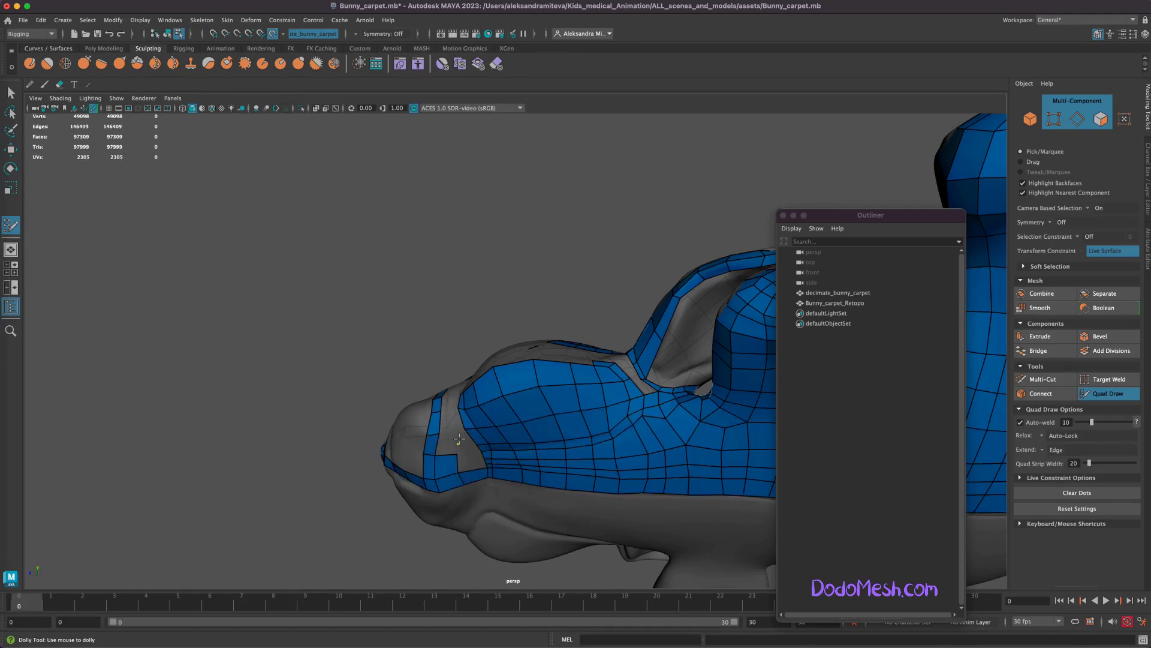
pyautogui.keyDown('shift'); pyautogui.click(469, 445); pyautogui.keyUp('shift')
pyautogui.keyDown('shift'); pyautogui.click(457, 419); pyautogui.keyUp('shift')
# - Fill quads along the cheek edge to close the remaining gap
pyautogui.keyDown('alt'); pyautogui.moveTo(602, 562); pyautogui.dragTo(577, 441); pyautogui.keyUp('alt')
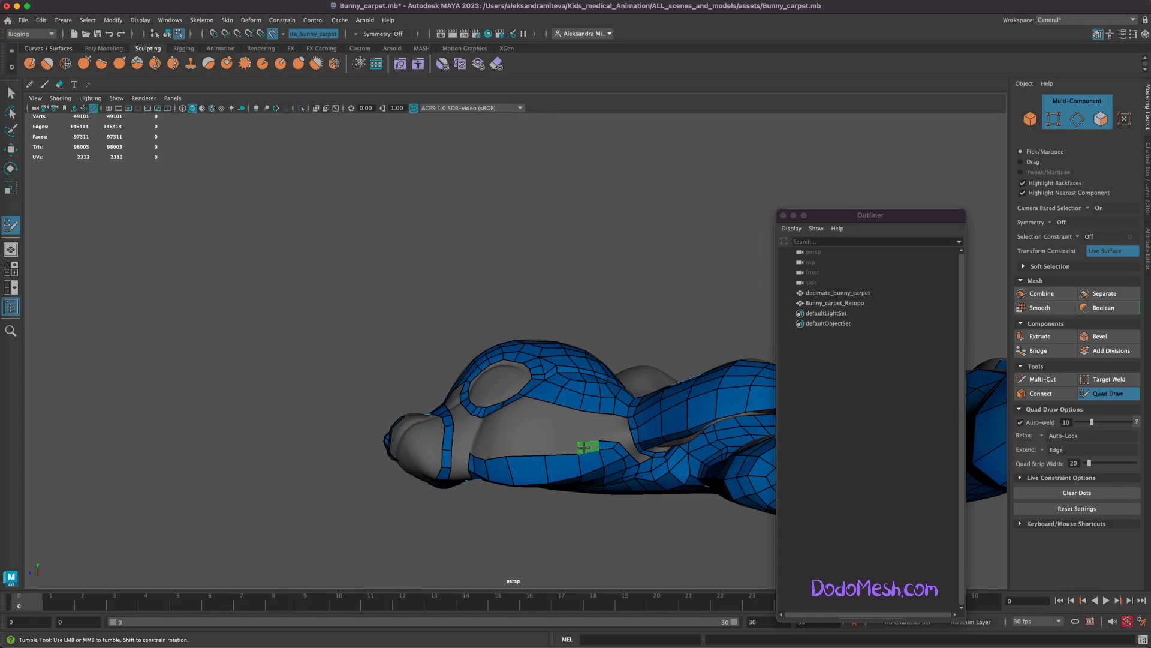
pyautogui.keyDown('shift'); pyautogui.click(552, 457); pyautogui.keyUp('shift')
pyautogui.keyDown('shift'); pyautogui.click(532, 451); pyautogui.keyUp('shift')
pyautogui.keyDown('alt'); pyautogui.moveTo(560, 544); pyautogui.dragTo(581, 551); pyautogui.keyUp('alt')
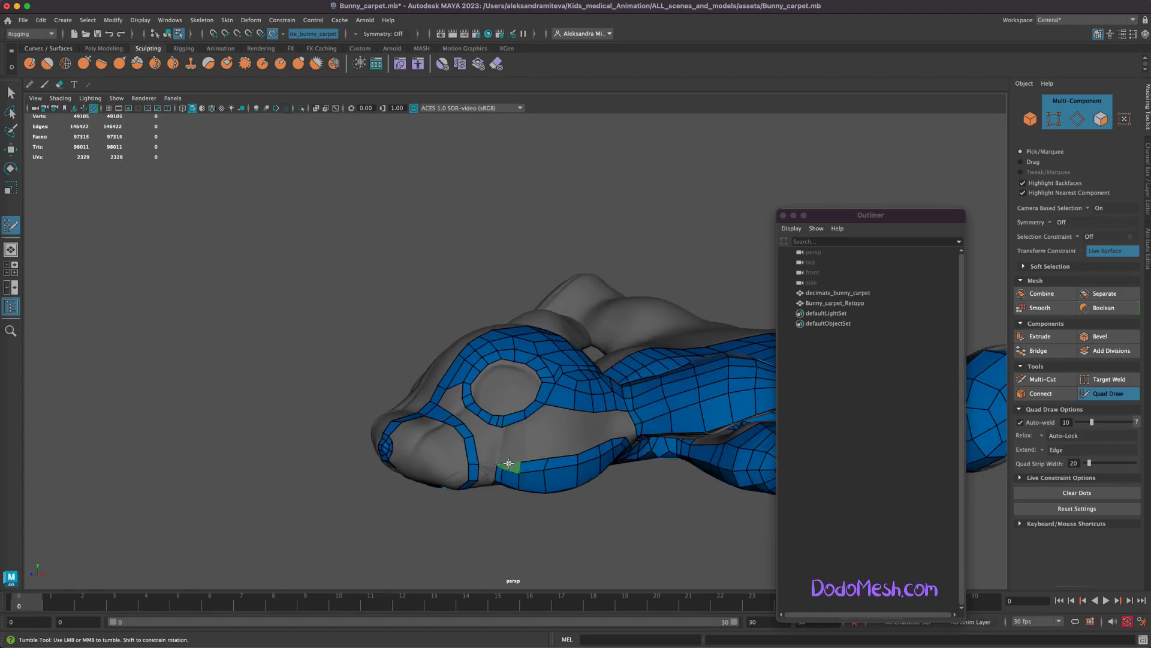
pyautogui.moveTo(512, 464)
pyautogui.keyDown('alt'); pyautogui.mouseDown()
pyautogui.moveTo(542, 524)
pyautogui.moveTo(546, 445)
pyautogui.mouseUp(); pyautogui.keyUp('alt')
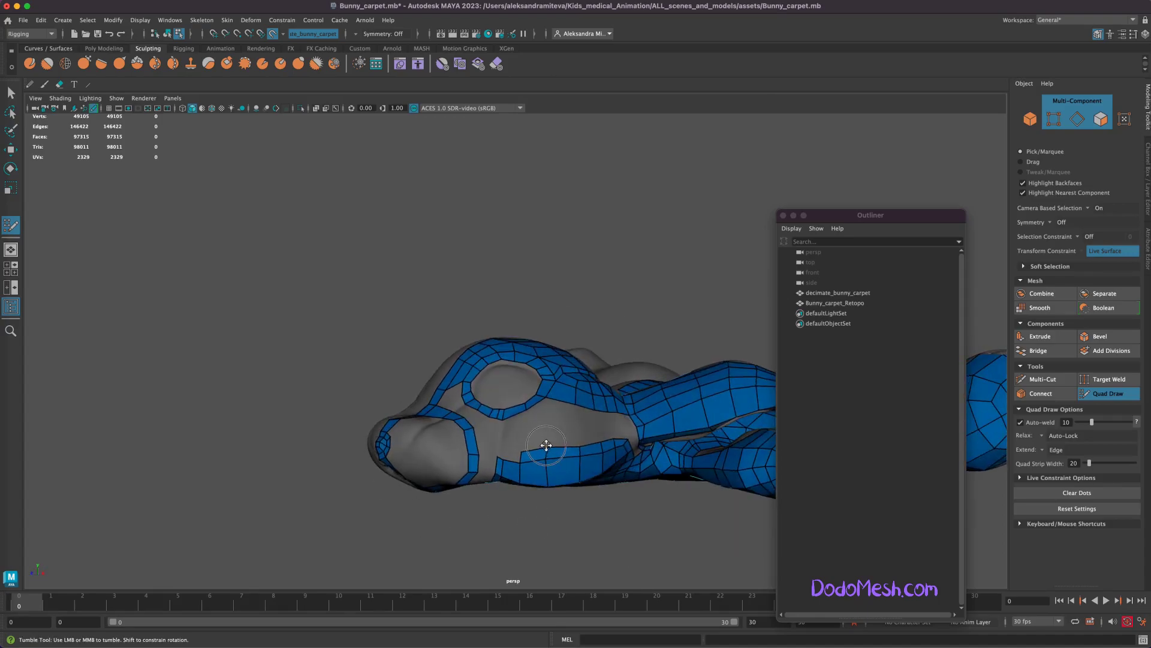
pyautogui.keyDown('shift'); pyautogui.click(514, 457); pyautogui.keyUp('shift')
# - Pull a vertex of the blue strip into a better position
pyautogui.moveTo(514, 457)
pyautogui.keyDown('alt'); pyautogui.mouseDown()
pyautogui.moveTo(553, 532)
pyautogui.moveTo(593, 385)
pyautogui.mouseUp(); pyautogui.keyUp('alt')
pyautogui.keyDown('alt'); pyautogui.moveTo(594, 385); pyautogui.dragTo(499, 459, button='right'); pyautogui.keyUp('alt')
pyautogui.moveTo(494, 466); pyautogui.dragTo(496, 457)
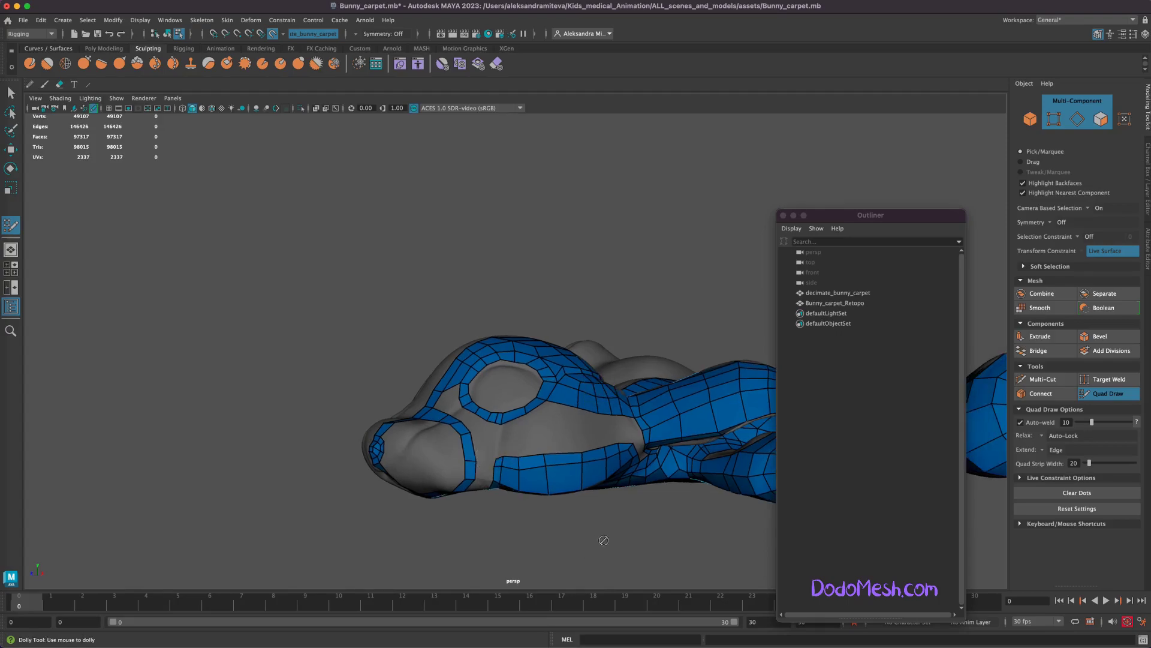
pyautogui.moveTo(604, 541)
pyautogui.keyDown('alt'); pyautogui.mouseDown()
pyautogui.moveTo(533, 449)
pyautogui.moveTo(523, 467)
pyautogui.mouseUp(); pyautogui.keyUp('alt')
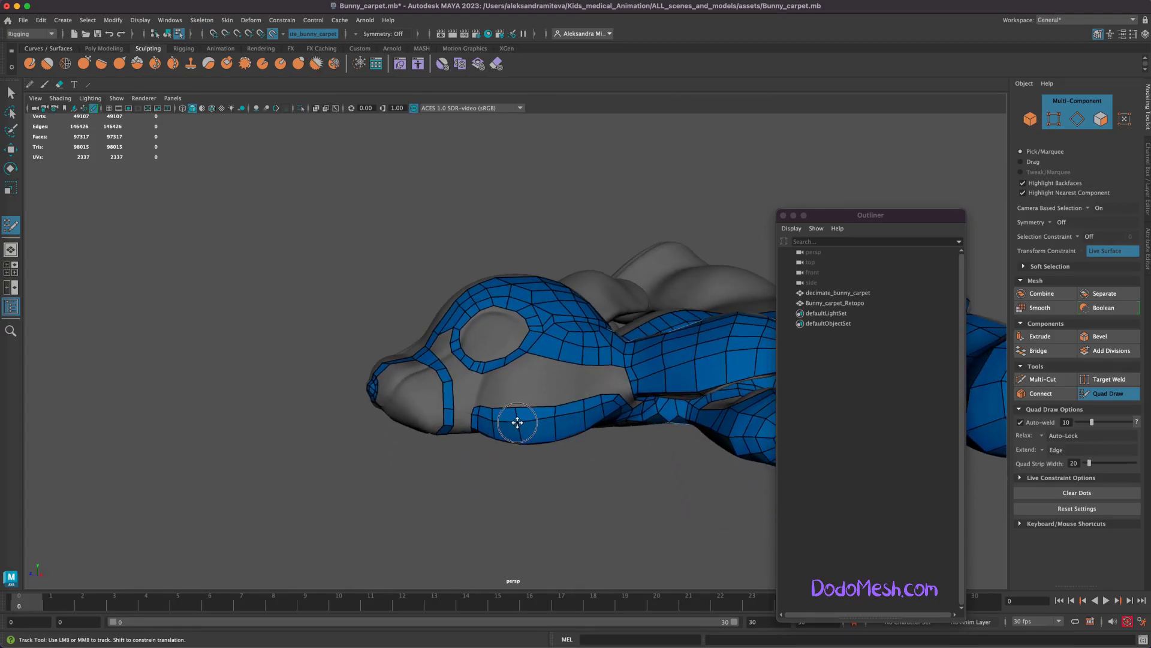
pyautogui.moveTo(609, 411)
pyautogui.keyDown('alt'); pyautogui.mouseDown()
pyautogui.moveTo(611, 484)
pyautogui.moveTo(617, 470)
pyautogui.mouseUp(); pyautogui.keyUp('alt')
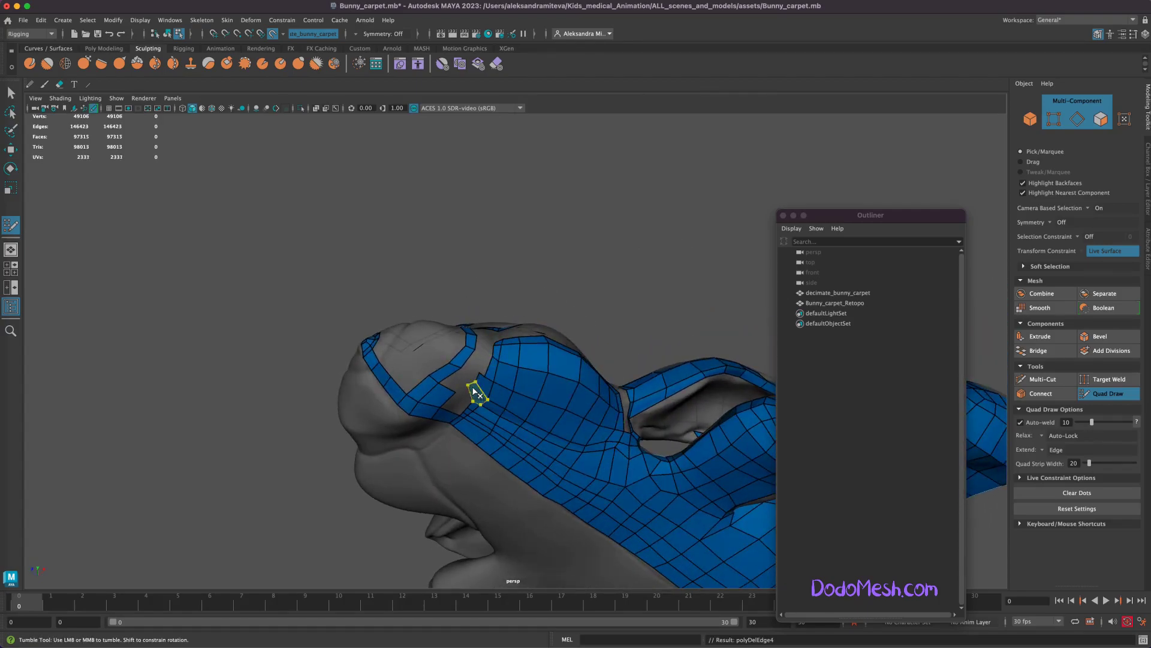
# - Delete the small stray quad on the bunny's head
pyautogui.keyDown('ctrl'); pyautogui.keyDown('shift'); pyautogui.click(481, 379); pyautogui.keyUp('shift'); pyautogui.keyUp('ctrl')
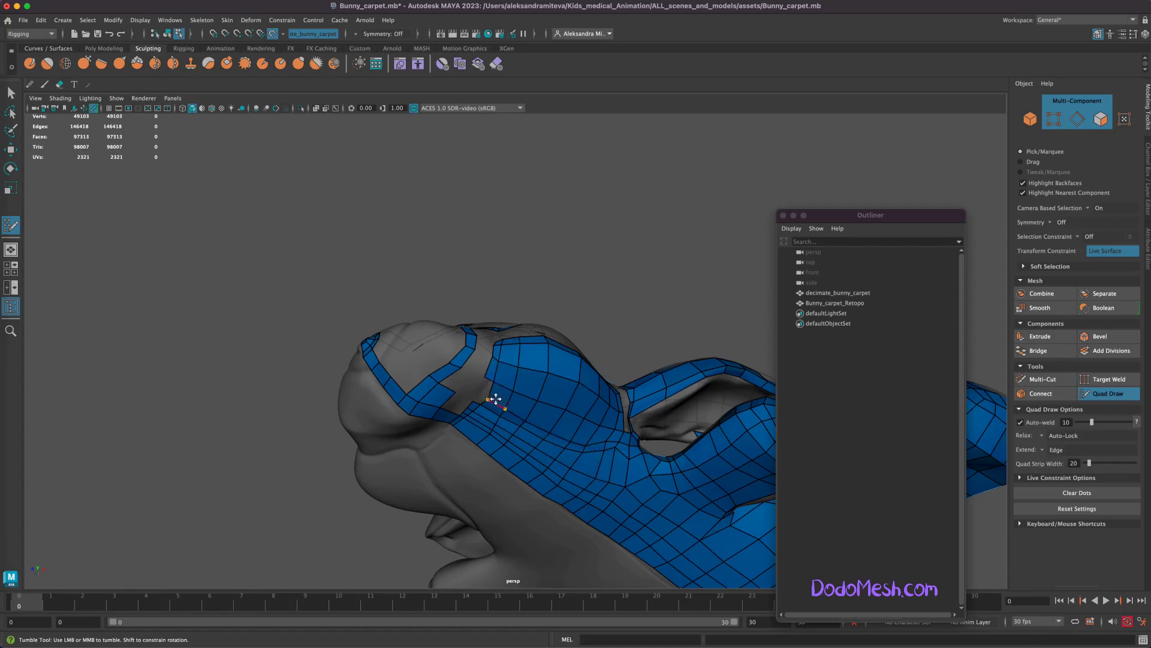
pyautogui.keyDown('alt'); pyautogui.moveTo(637, 251); pyautogui.dragTo(612, 256); pyautogui.keyUp('alt')
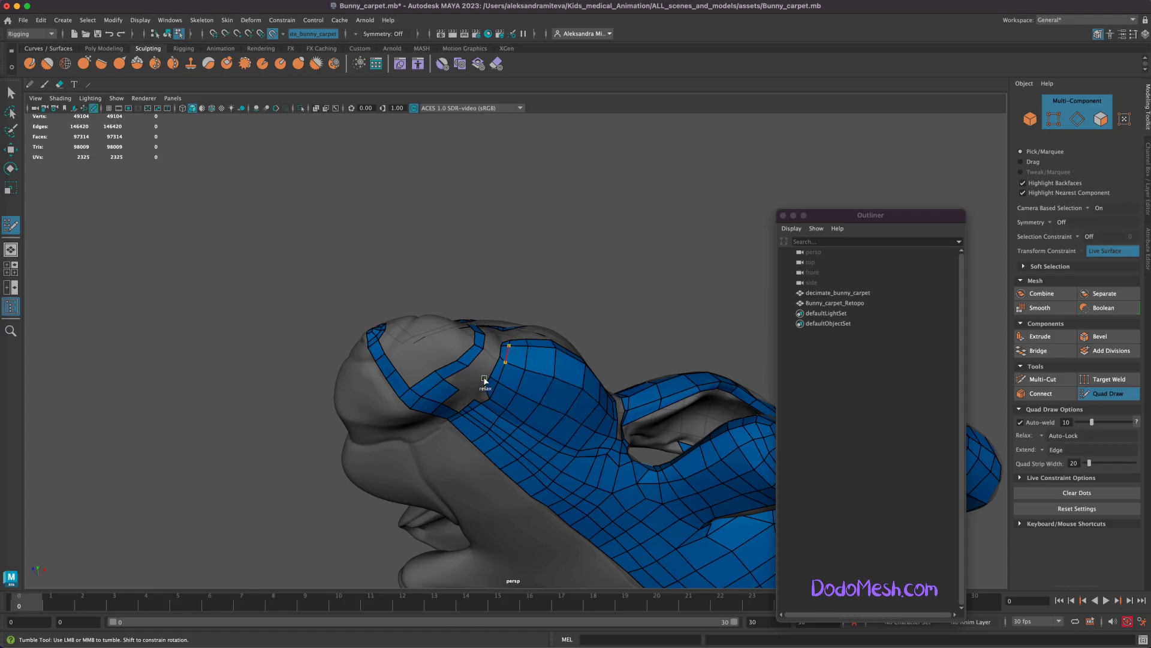
pyautogui.moveTo(679, 301)
pyautogui.keyDown('alt'); pyautogui.mouseDown()
pyautogui.moveTo(699, 252)
pyautogui.moveTo(478, 380)
pyautogui.mouseUp(); pyautogui.keyUp('alt')
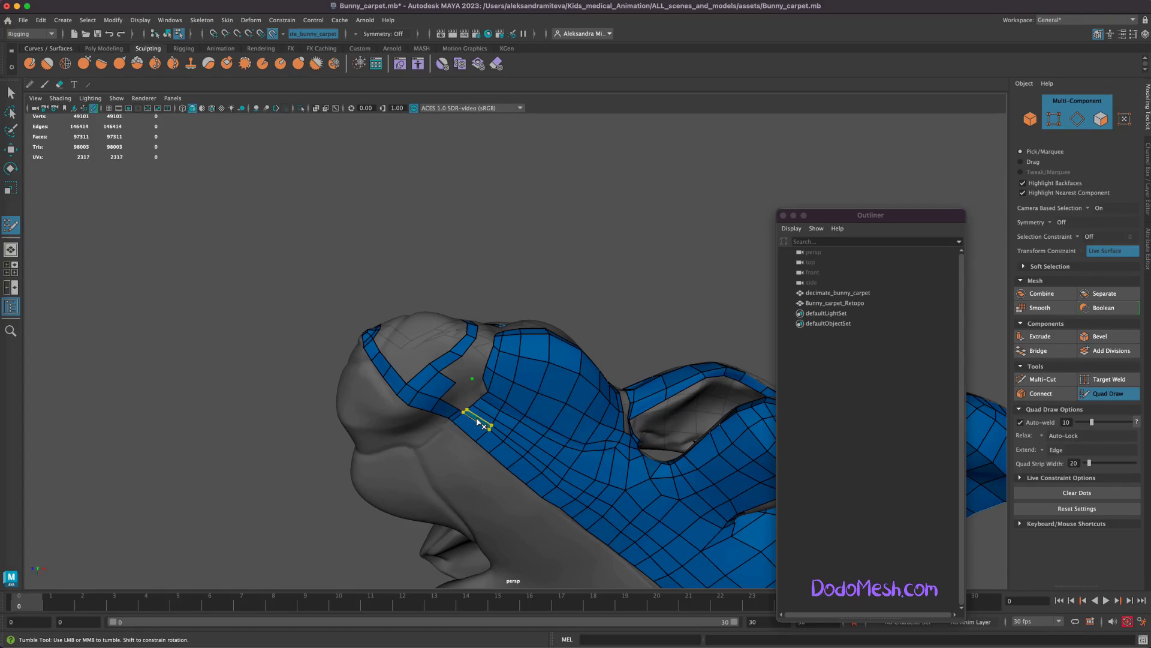
# - Fill the corner gaps by the muzzle with three new quads
pyautogui.keyDown('shift'); pyautogui.click(477, 379); pyautogui.keyUp('shift')
pyautogui.keyDown('shift'); pyautogui.click(485, 361); pyautogui.keyUp('shift')
pyautogui.keyDown('alt'); pyautogui.moveTo(617, 250); pyautogui.dragTo(485, 381); pyautogui.keyUp('alt')
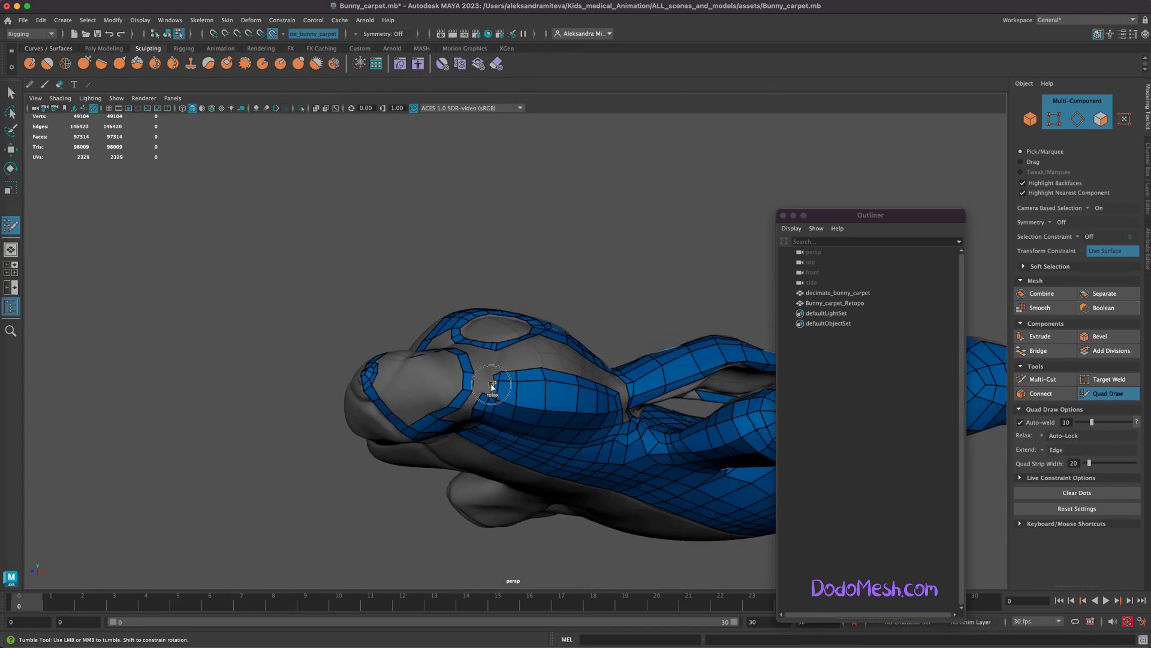
pyautogui.keyDown('alt'); pyautogui.moveTo(614, 268); pyautogui.dragTo(599, 284); pyautogui.keyUp('alt')
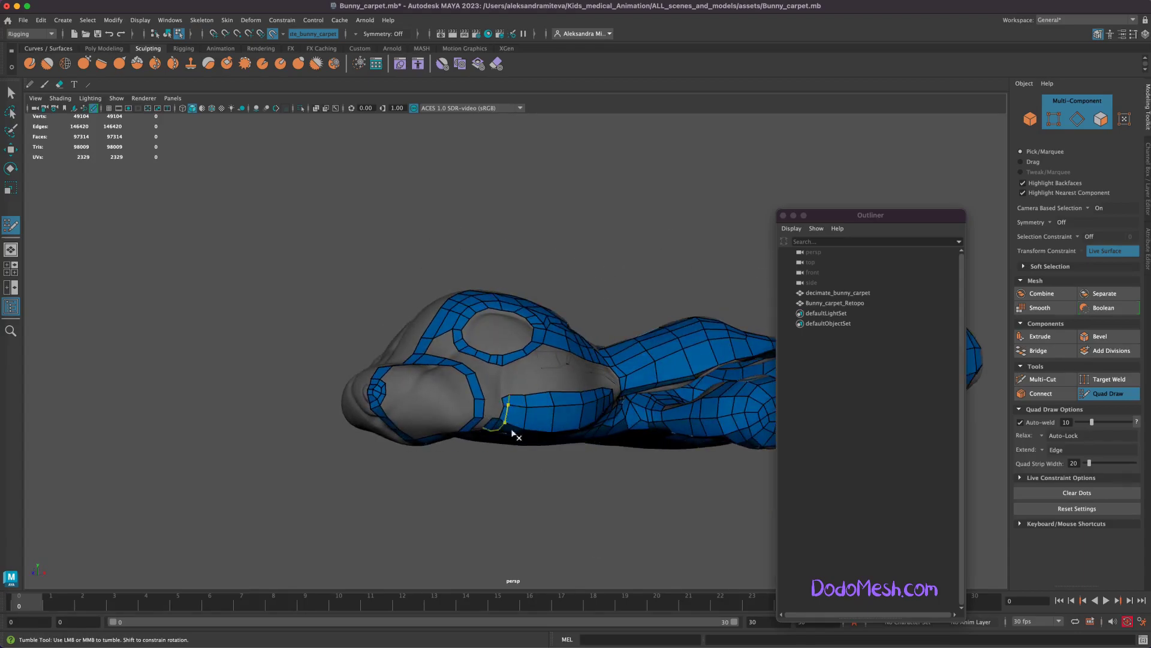
pyautogui.keyDown('shift'); pyautogui.click(499, 407); pyautogui.keyUp('shift')
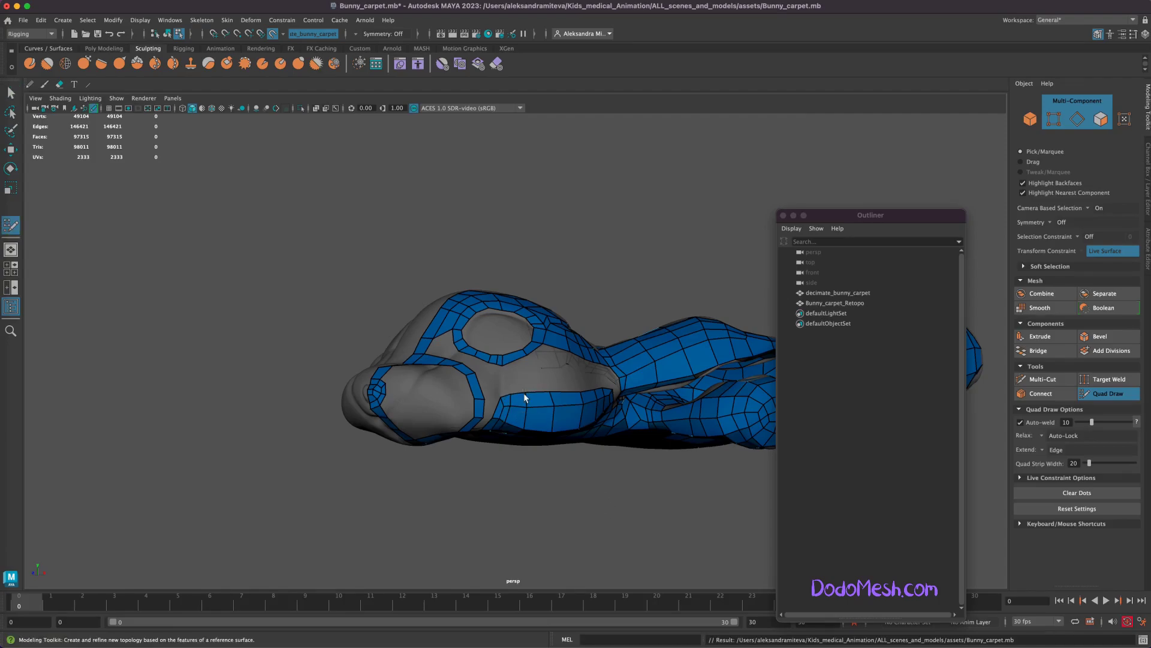
pyautogui.moveTo(659, 504)
pyautogui.keyDown('alt'); pyautogui.mouseDown()
pyautogui.moveTo(649, 502)
pyautogui.moveTo(621, 403)
pyautogui.mouseUp(); pyautogui.keyUp('alt')
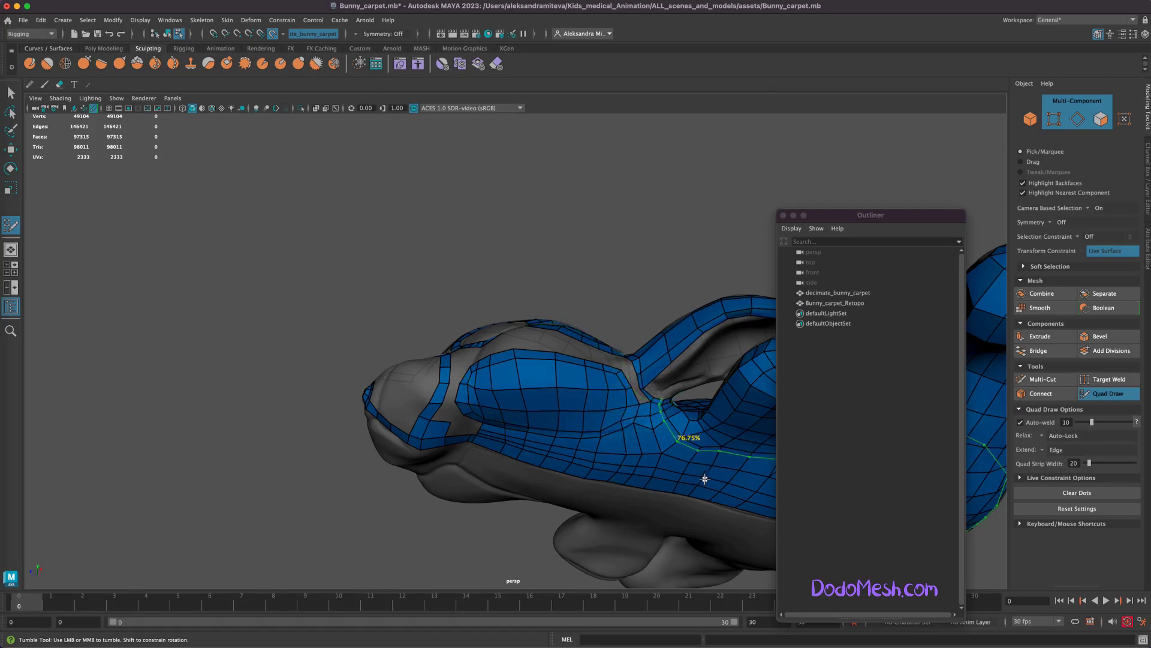
# - Delete faces around the head strip and insert a new edge loop across it
pyautogui.keyDown('ctrl'); pyautogui.keyDown('shift'); pyautogui.click(645, 408); pyautogui.keyUp('shift'); pyautogui.keyUp('ctrl')
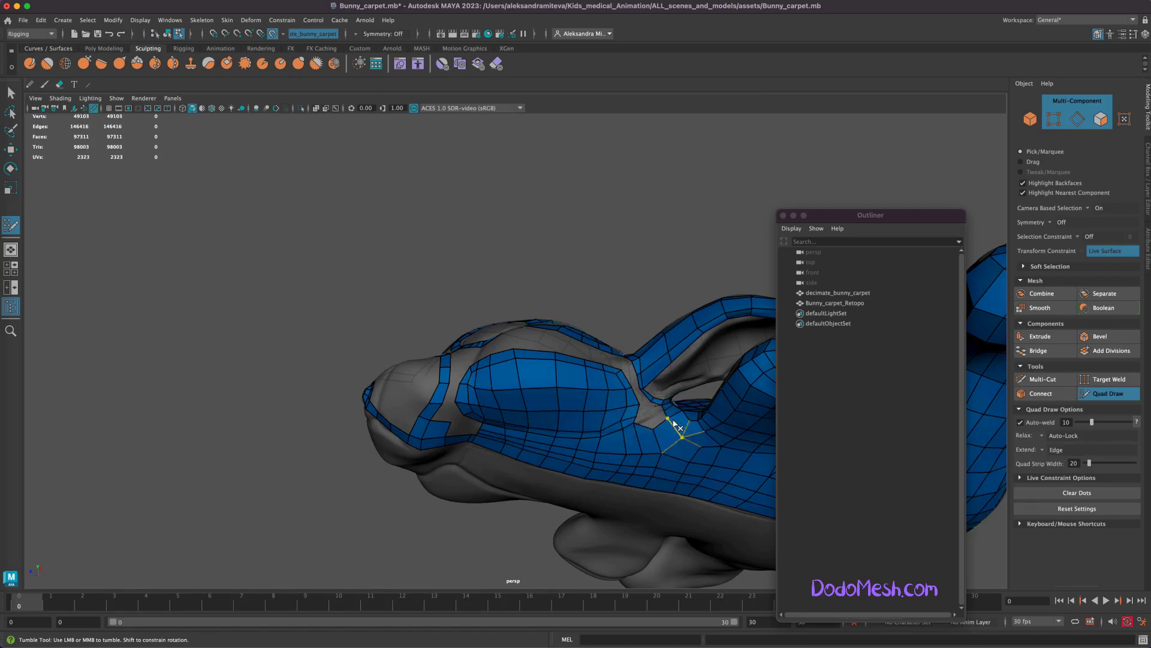
pyautogui.keyDown('ctrl'); pyautogui.click(633, 397); pyautogui.keyUp('ctrl')
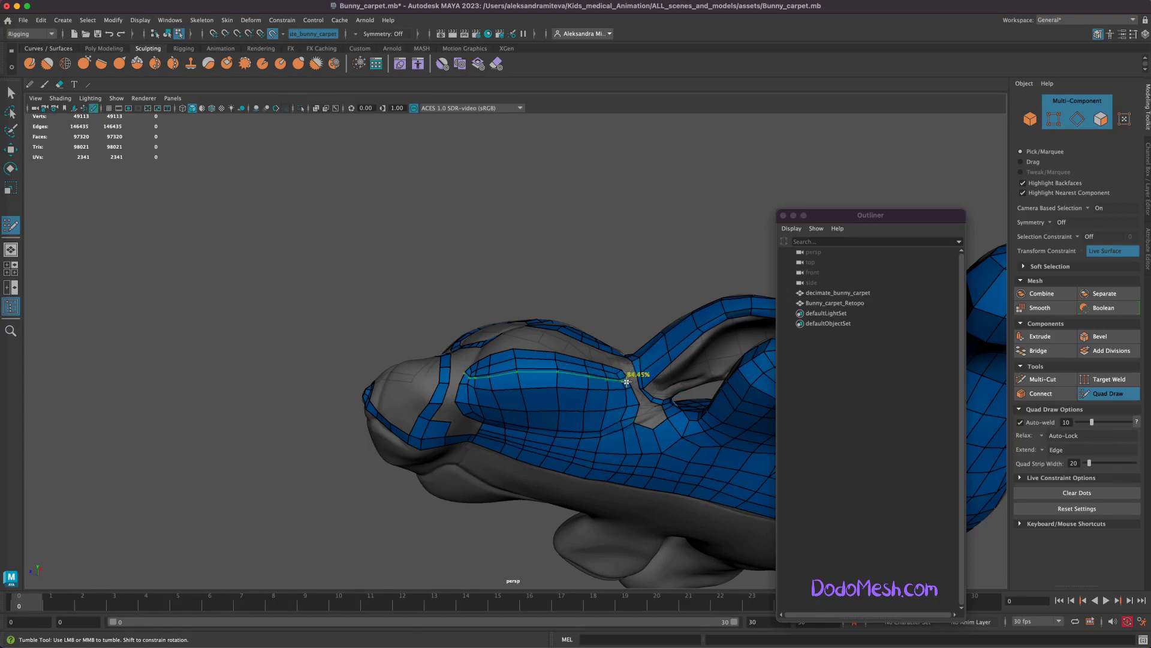
pyautogui.keyDown('alt'); pyautogui.moveTo(633, 376); pyautogui.dragTo(630, 409); pyautogui.keyUp('alt')
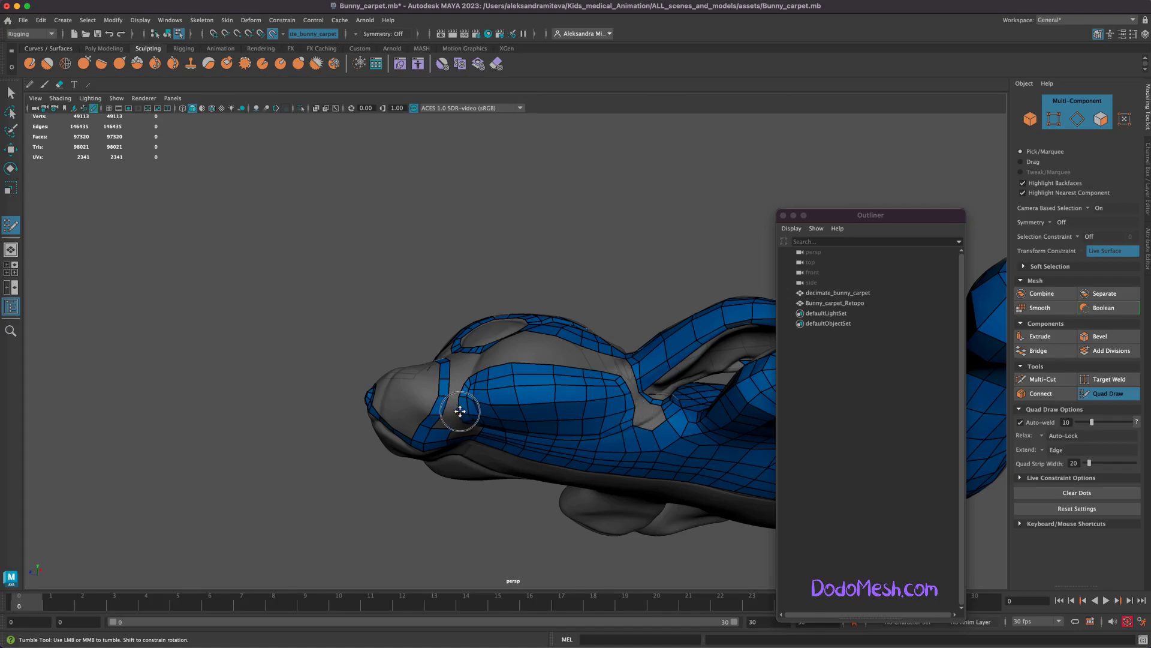
pyautogui.moveTo(496, 537)
pyautogui.keyDown('alt'); pyautogui.mouseDown()
pyautogui.moveTo(482, 398)
pyautogui.moveTo(596, 437)
pyautogui.mouseUp(); pyautogui.keyUp('alt')
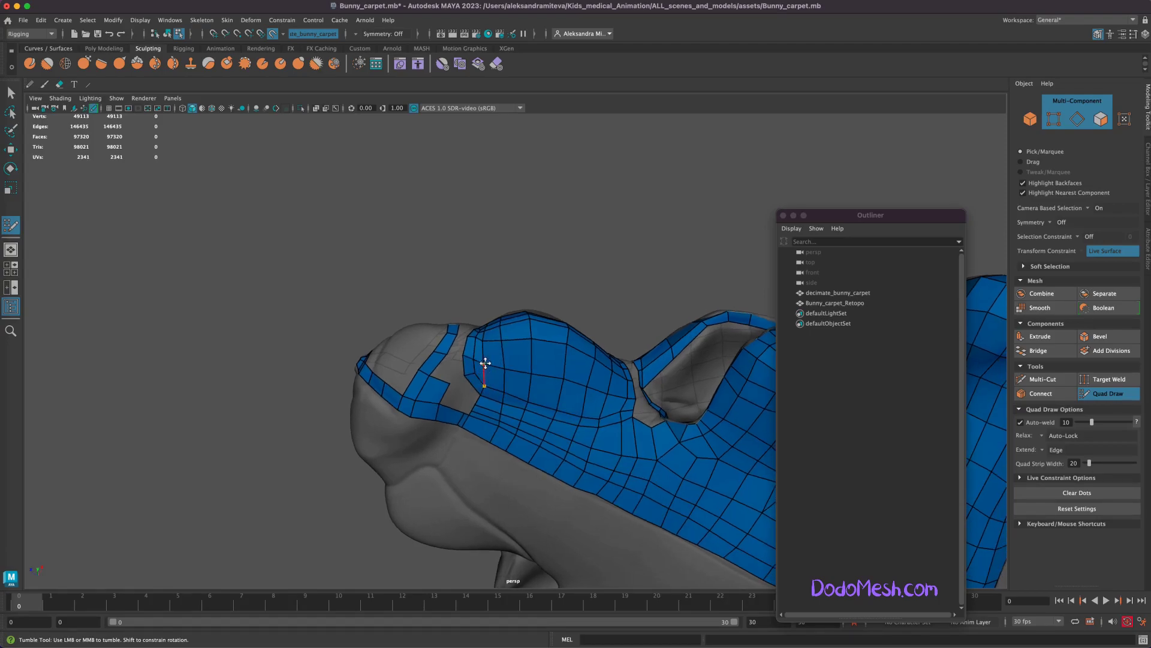
pyautogui.keyDown('alt'); pyautogui.moveTo(483, 369); pyautogui.dragTo(621, 245); pyautogui.keyUp('alt')
# - Replace a bad retopology face on the head with a new quad
pyautogui.scroll(2, 621, 244)
pyautogui.scroll(1, 645, 226)
pyautogui.scroll(2, 647, 225)
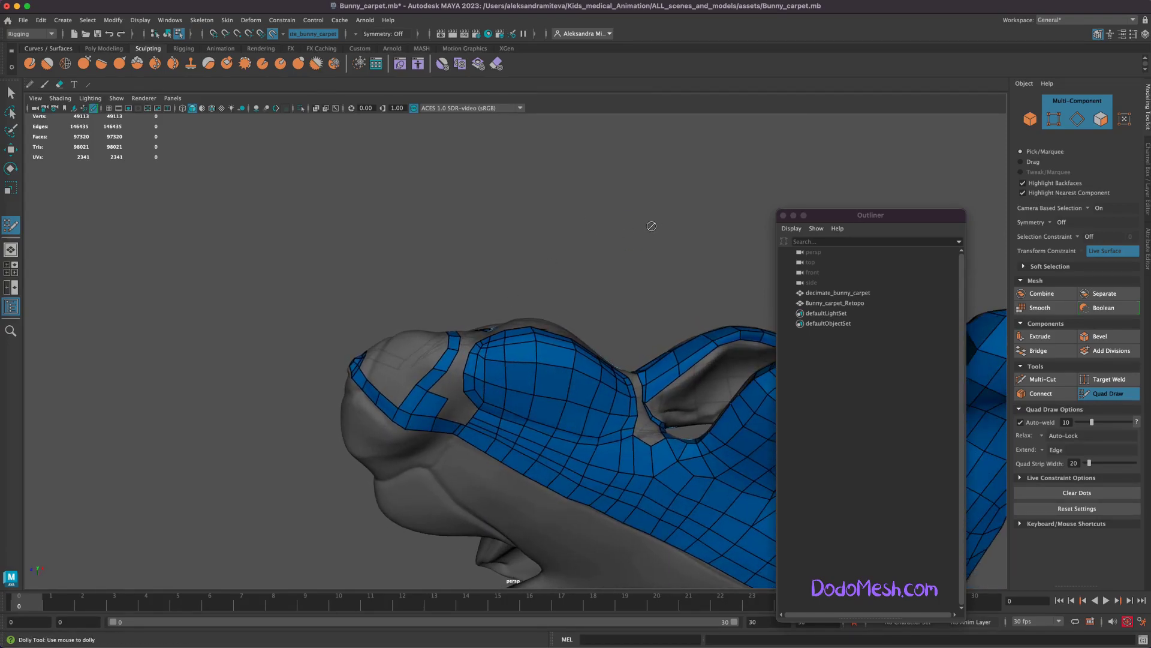
pyautogui.keyDown('ctrl'); pyautogui.keyDown('shift'); pyautogui.click(474, 393); pyautogui.keyUp('shift'); pyautogui.keyUp('ctrl')
pyautogui.keyDown('shift'); pyautogui.click(479, 390); pyautogui.keyUp('shift')
pyautogui.moveTo(693, 294)
pyautogui.keyDown('alt'); pyautogui.mouseDown()
pyautogui.moveTo(699, 277)
pyautogui.moveTo(453, 386)
pyautogui.mouseUp(); pyautogui.keyUp('alt')
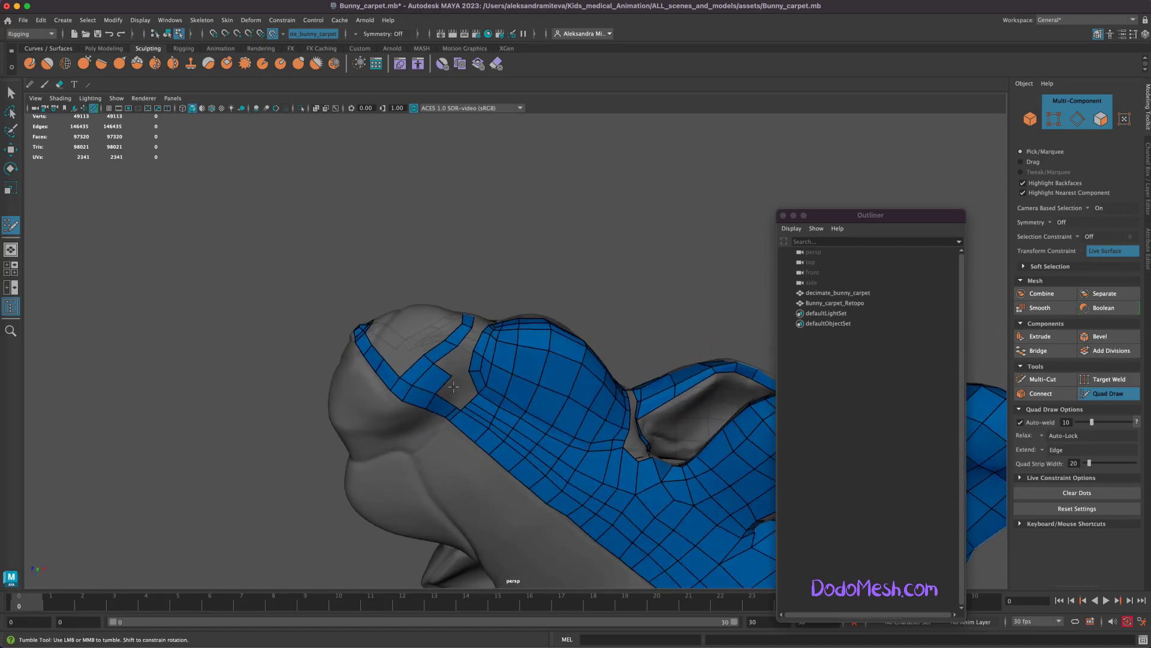
# - Add an edge loop along the head strip, fill the last gap, and remove an unwanted loop
pyautogui.keyDown('ctrl'); pyautogui.click(487, 358); pyautogui.keyUp('ctrl')
pyautogui.keyDown('shift'); pyautogui.click(471, 392); pyautogui.keyUp('shift')
pyautogui.keyDown('alt'); pyautogui.moveTo(459, 400); pyautogui.dragTo(954, 125, button='right'); pyautogui.keyUp('alt')
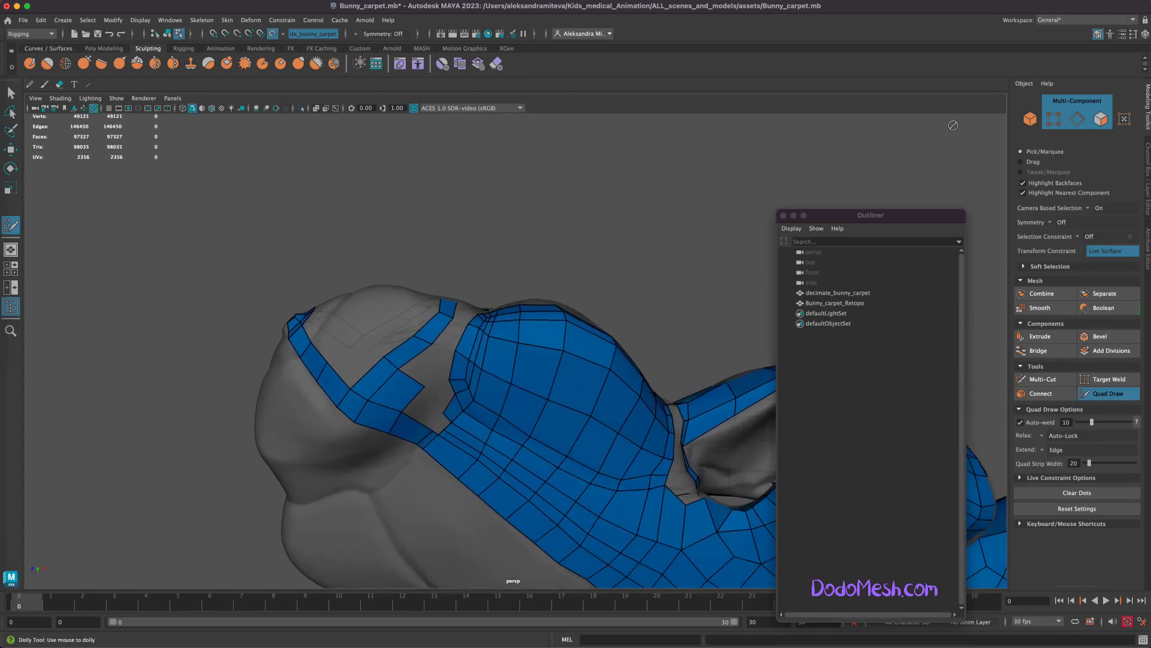
pyautogui.keyDown('ctrl'); pyautogui.keyDown('shift'); pyautogui.click(495, 461); pyautogui.keyUp('shift'); pyautogui.keyUp('ctrl')
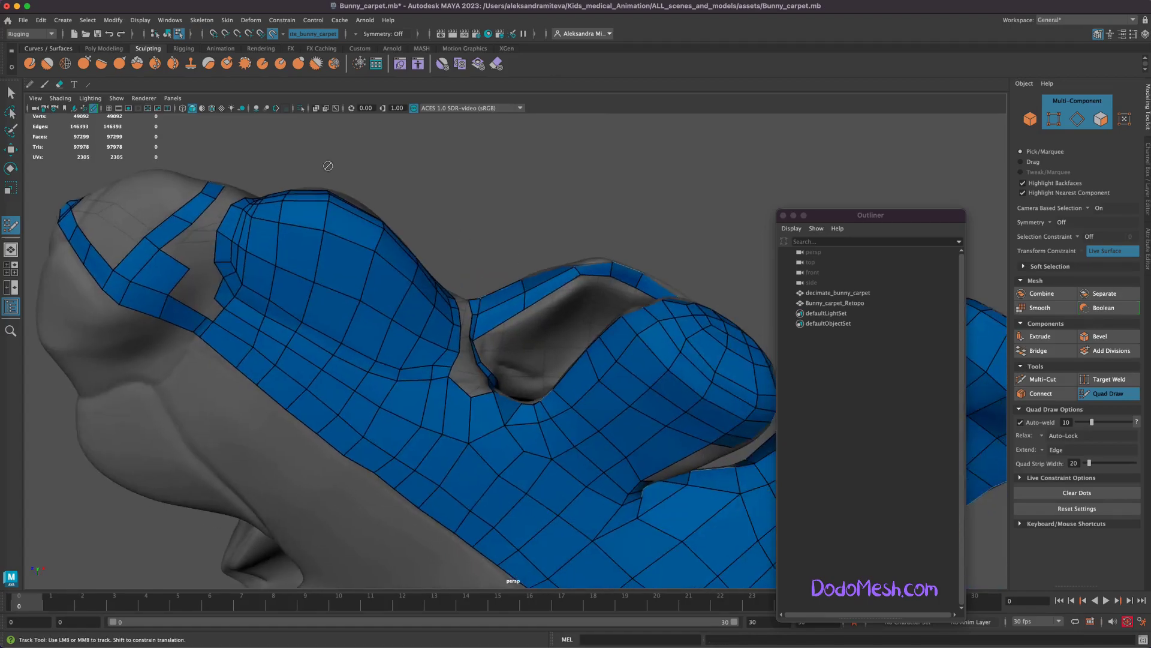
pyautogui.keyDown('alt'); pyautogui.moveTo(452, 427); pyautogui.dragTo(219, 288, button='right'); pyautogui.keyUp('alt')
pyautogui.keyDown('alt'); pyautogui.moveTo(689, 537); pyautogui.dragTo(628, 554); pyautogui.keyUp('alt')
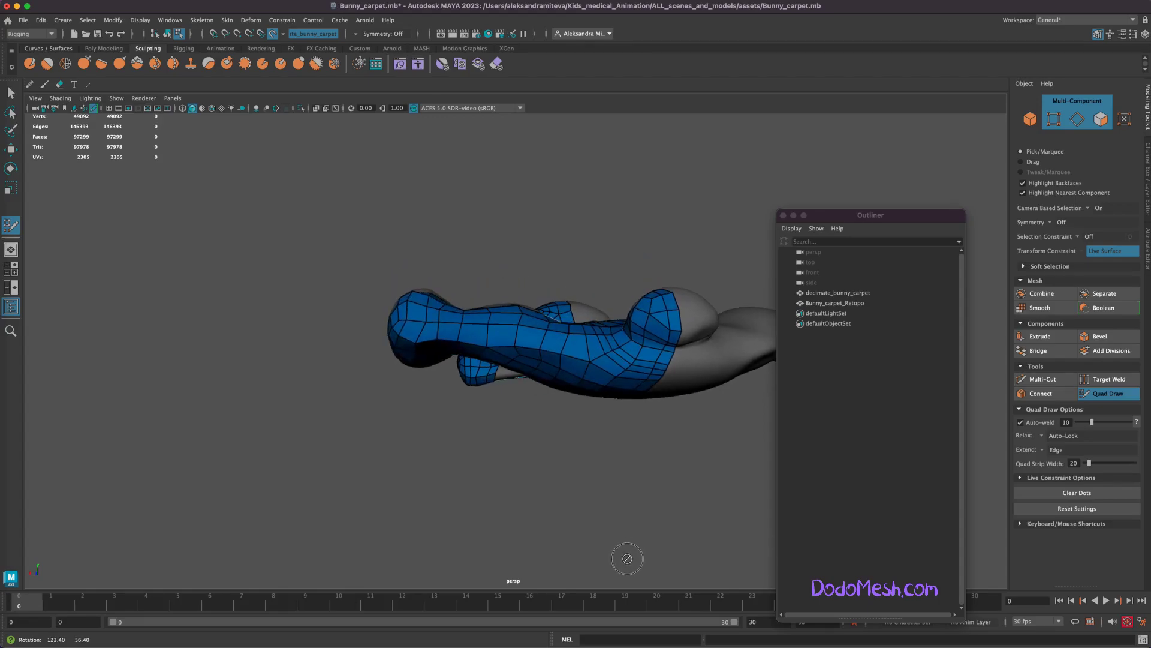
# - Undo a stray edge loop and fill the triangular hole with a face
pyautogui.keyDown('ctrl'); pyautogui.click(667, 315); pyautogui.keyUp('ctrl')
pyautogui.hotkey('ctrl', 'z')
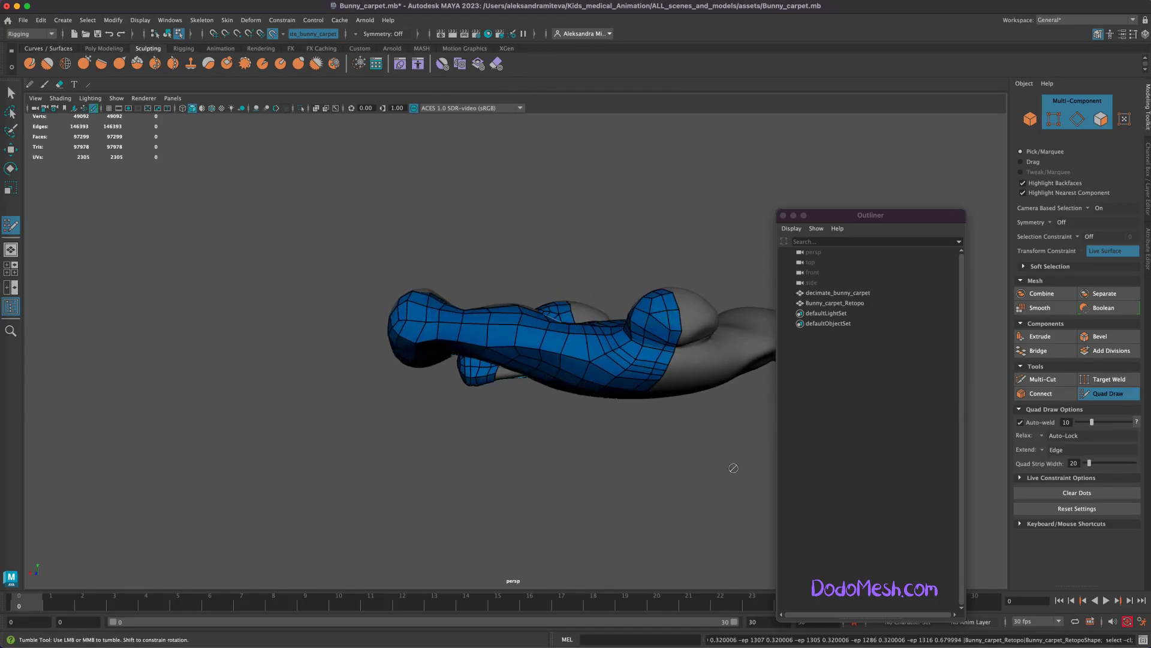
pyautogui.keyDown('alt'); pyautogui.moveTo(699, 439); pyautogui.dragTo(668, 337); pyautogui.keyUp('alt')
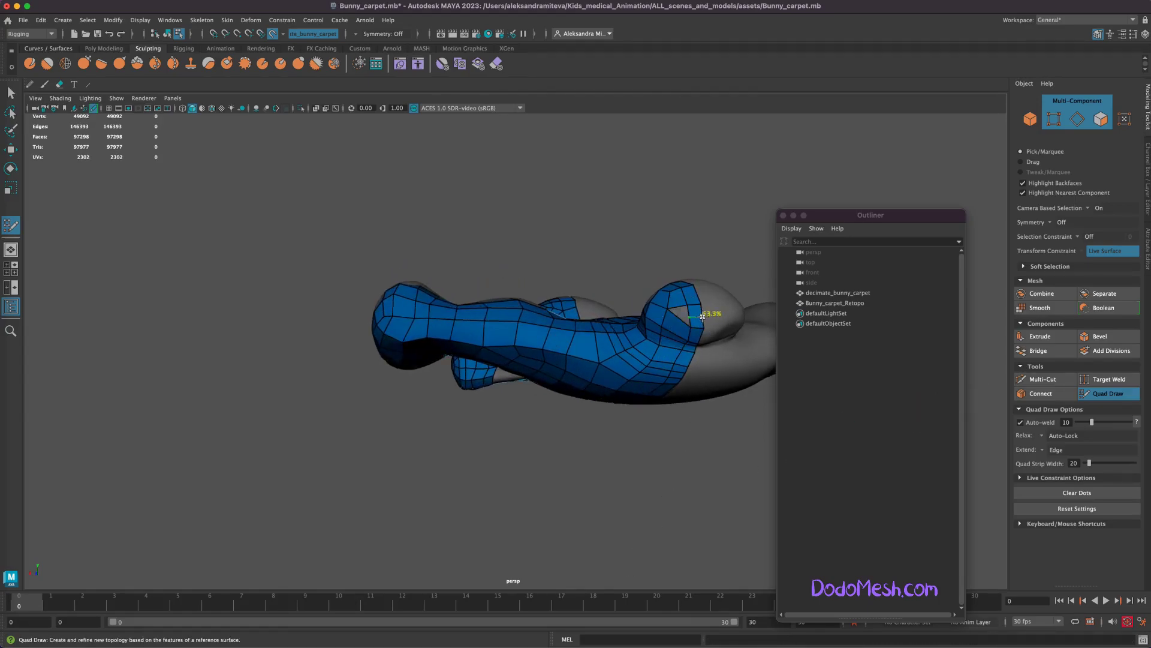
pyautogui.keyDown('shift'); pyautogui.click(685, 310); pyautogui.keyUp('shift')
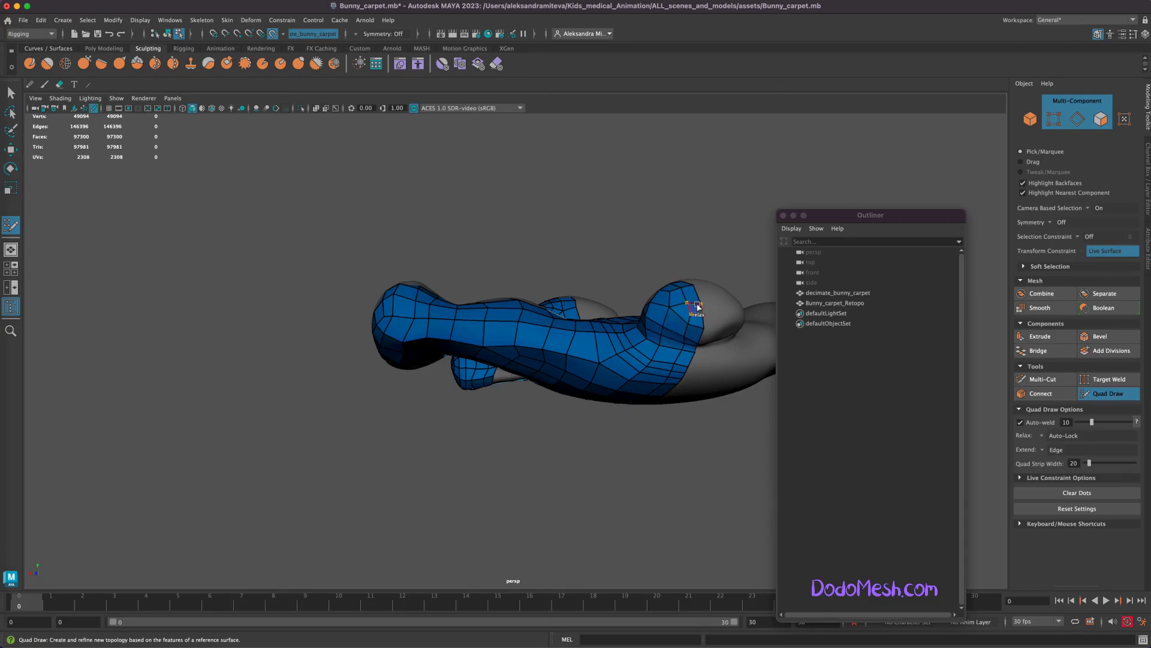
# - Hide the component editing options and fill the grey hole near the ear with quads
pyautogui.moveTo(630, 488)
pyautogui.keyDown('alt'); pyautogui.mouseDown()
pyautogui.moveTo(689, 501)
pyautogui.moveTo(689, 532)
pyautogui.mouseUp(); pyautogui.keyUp('alt')
pyautogui.click(1139, 322)
pyautogui.keyDown('shift'); pyautogui.click(422, 430); pyautogui.keyUp('shift')
pyautogui.keyDown('shift'); pyautogui.click(429, 413); pyautogui.keyUp('shift')
pyautogui.keyDown('shift'); pyautogui.click(426, 393); pyautogui.keyUp('shift')
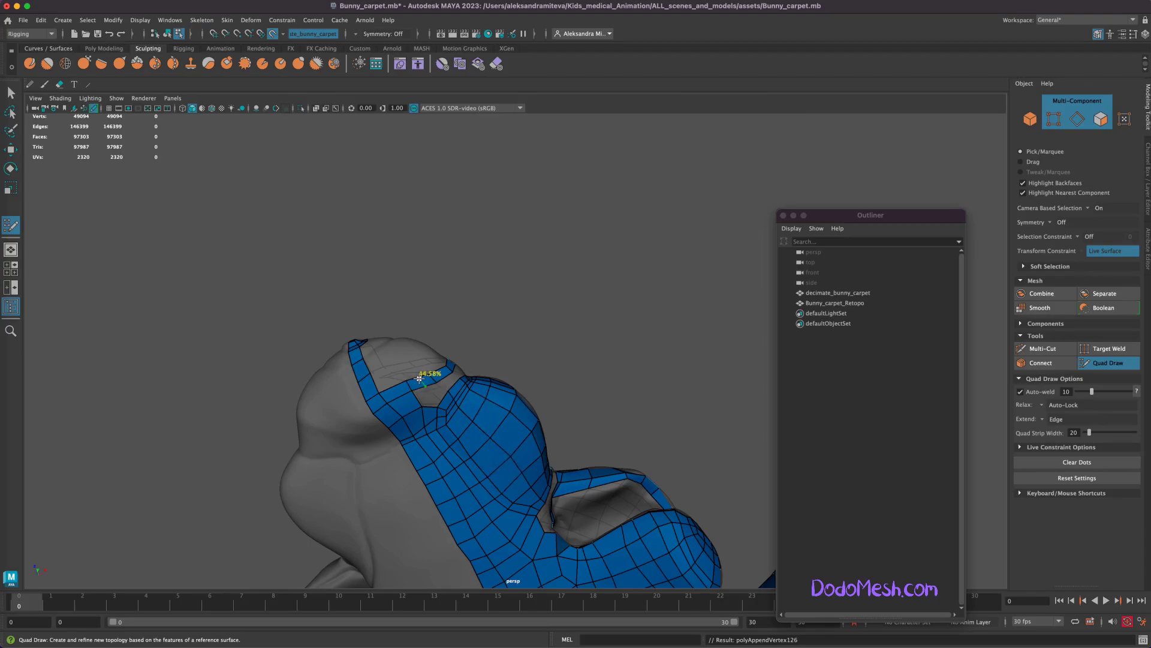
# - Insert an edge loop across the neck strip and fill the remaining holes with quads
pyautogui.keyDown('ctrl'); pyautogui.click(419, 377); pyautogui.keyUp('ctrl')
pyautogui.keyDown('shift'); pyautogui.click(421, 393); pyautogui.keyUp('shift')
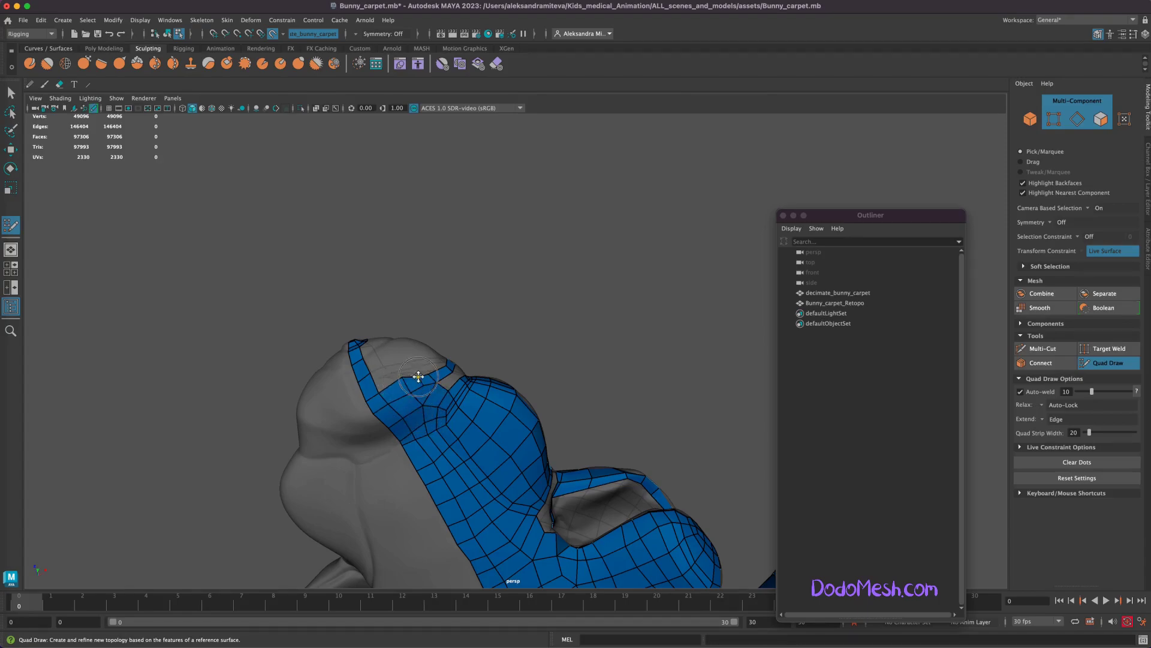
pyautogui.keyDown('shift'); pyautogui.click(606, 370); pyautogui.keyUp('shift')
pyautogui.moveTo(607, 369)
pyautogui.keyDown('alt'); pyautogui.mouseDown()
pyautogui.moveTo(586, 437)
pyautogui.moveTo(570, 413)
pyautogui.mouseUp(); pyautogui.keyUp('alt')
pyautogui.keyDown('shift'); pyautogui.click(490, 462); pyautogui.keyUp('shift')
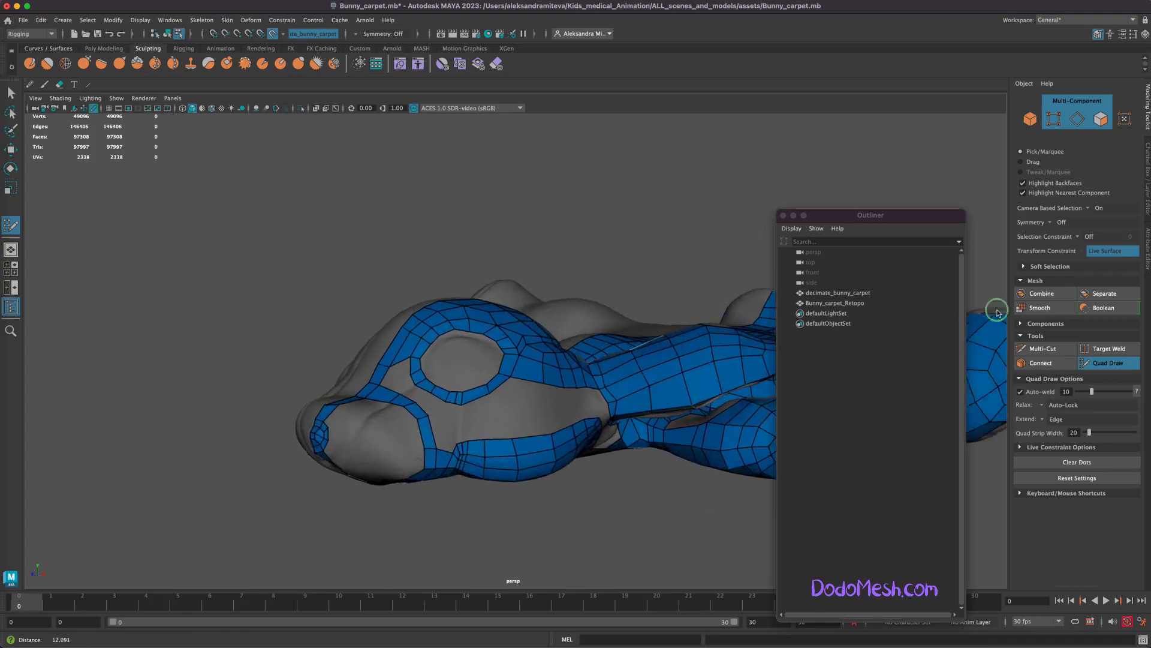
# - Fill the nose-strip gaps with quads and smooth them out
pyautogui.scroll(5, 421, 469)
pyautogui.keyDown('shift'); pyautogui.click(424, 444); pyautogui.keyUp('shift')
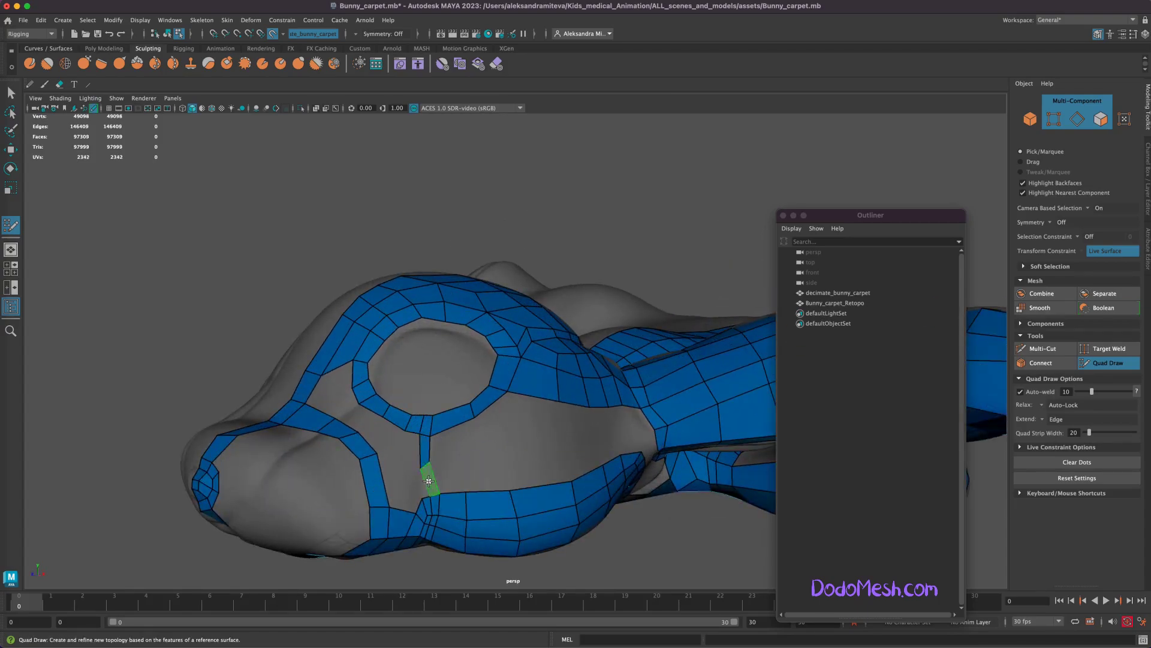
pyautogui.keyDown('shift'); pyautogui.click(425, 479); pyautogui.keyUp('shift')
pyautogui.keyDown('shift'); pyautogui.click(448, 478); pyautogui.keyUp('shift')
pyautogui.keyDown('shift'); pyautogui.moveTo(514, 501); pyautogui.dragTo(444, 493); pyautogui.keyUp('shift')
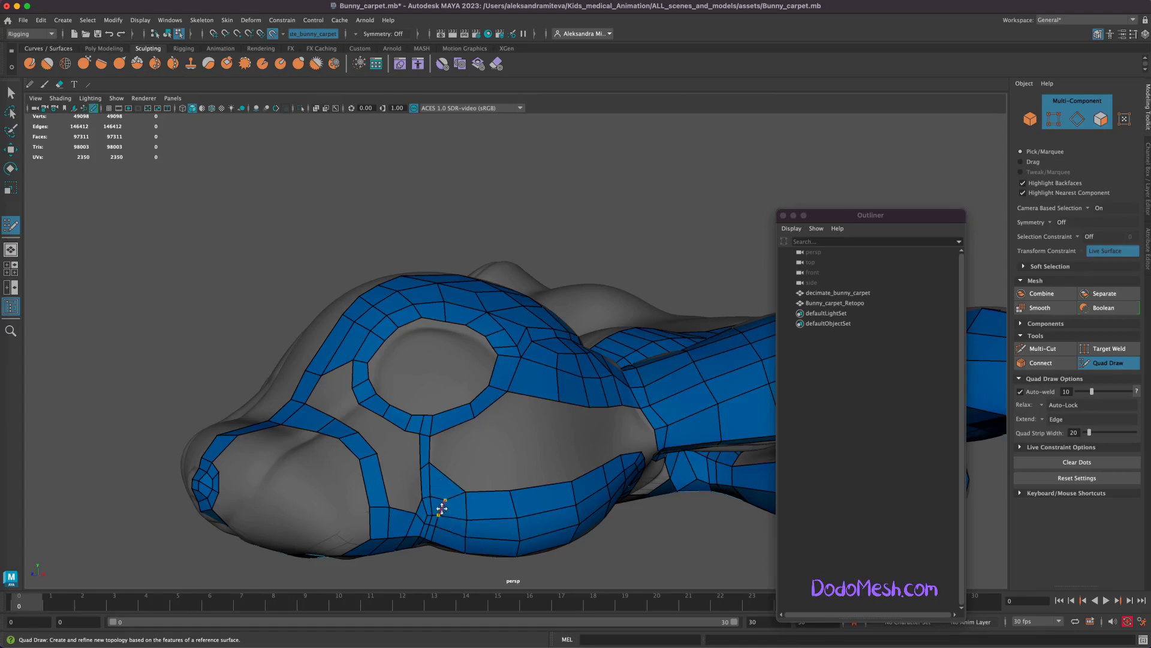
# - Extend quads up-left along the muzzle strip, undoing the last extra quad
pyautogui.keyDown('ctrl'); pyautogui.click(385, 487); pyautogui.keyUp('ctrl')
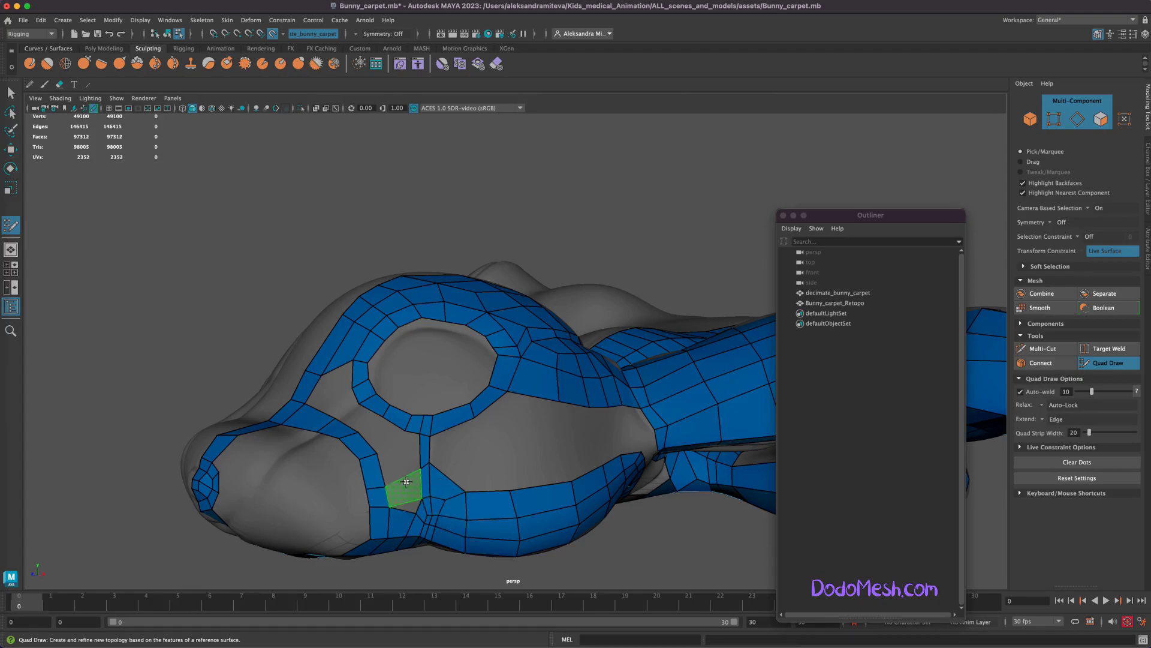
pyautogui.keyDown('shift'); pyautogui.click(407, 478); pyautogui.keyUp('shift')
pyautogui.keyDown('shift'); pyautogui.click(386, 442); pyautogui.keyUp('shift')
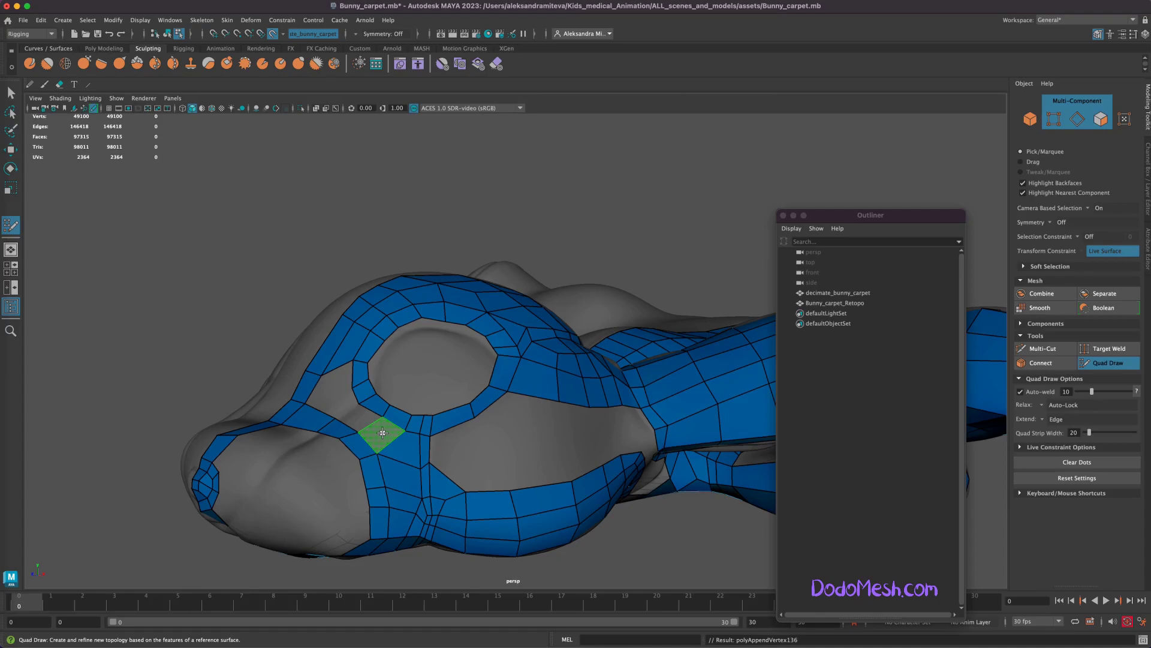
pyautogui.keyDown('shift'); pyautogui.click(359, 411); pyautogui.keyUp('shift')
pyautogui.keyDown('shift'); pyautogui.click(315, 418); pyautogui.keyUp('shift')
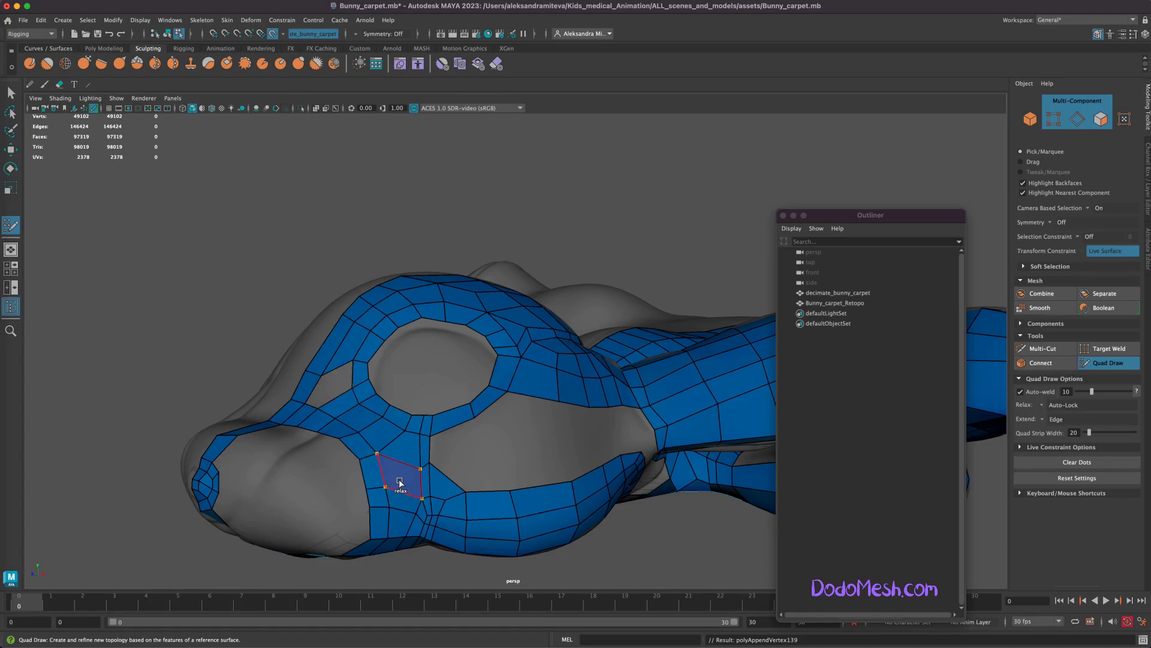
pyautogui.hotkey('ctrl', 'z')
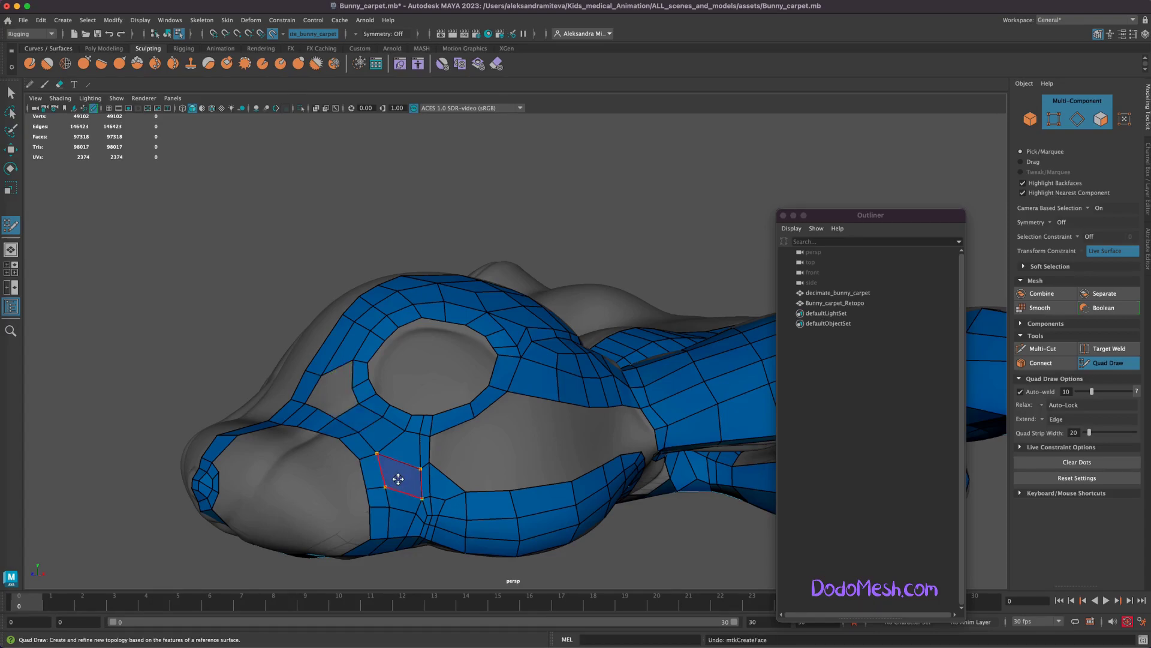
# - Insert an edge loop across the muzzle strip, delete the thin strip, and fill gaps around the eye
pyautogui.keyDown('shift'); pyautogui.click(332, 389); pyautogui.keyUp('shift')
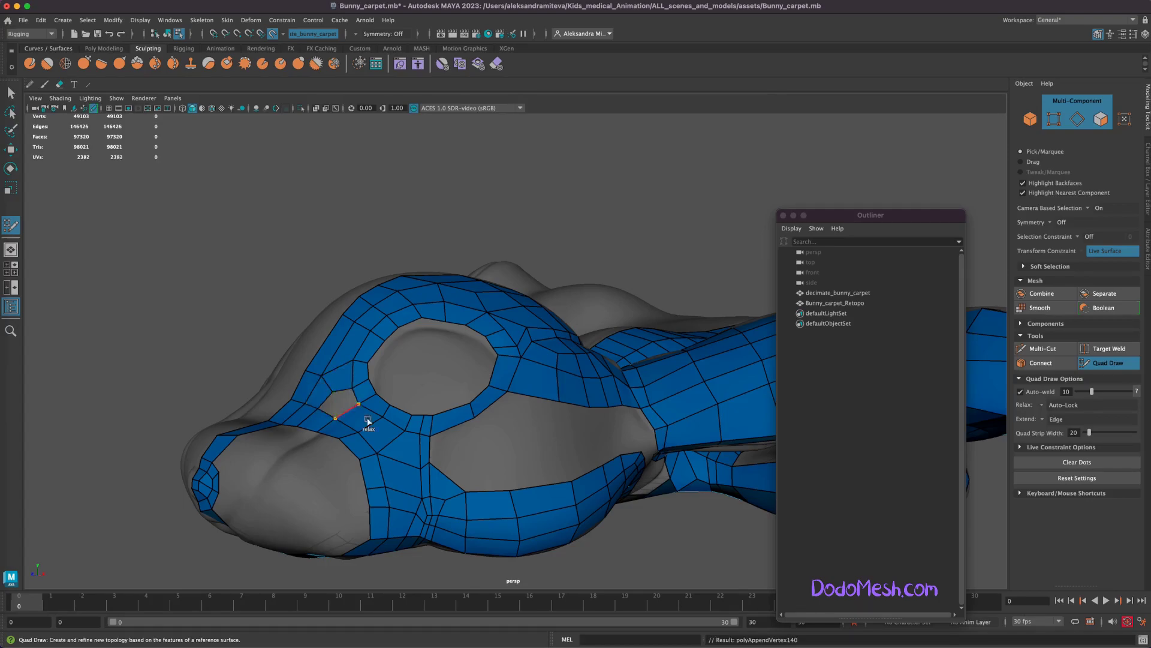
pyautogui.keyDown('ctrl'); pyautogui.click(396, 446); pyautogui.keyUp('ctrl')
pyautogui.keyDown('ctrl'); pyautogui.keyDown('shift'); pyautogui.click(423, 469); pyautogui.keyUp('shift'); pyautogui.keyUp('ctrl')
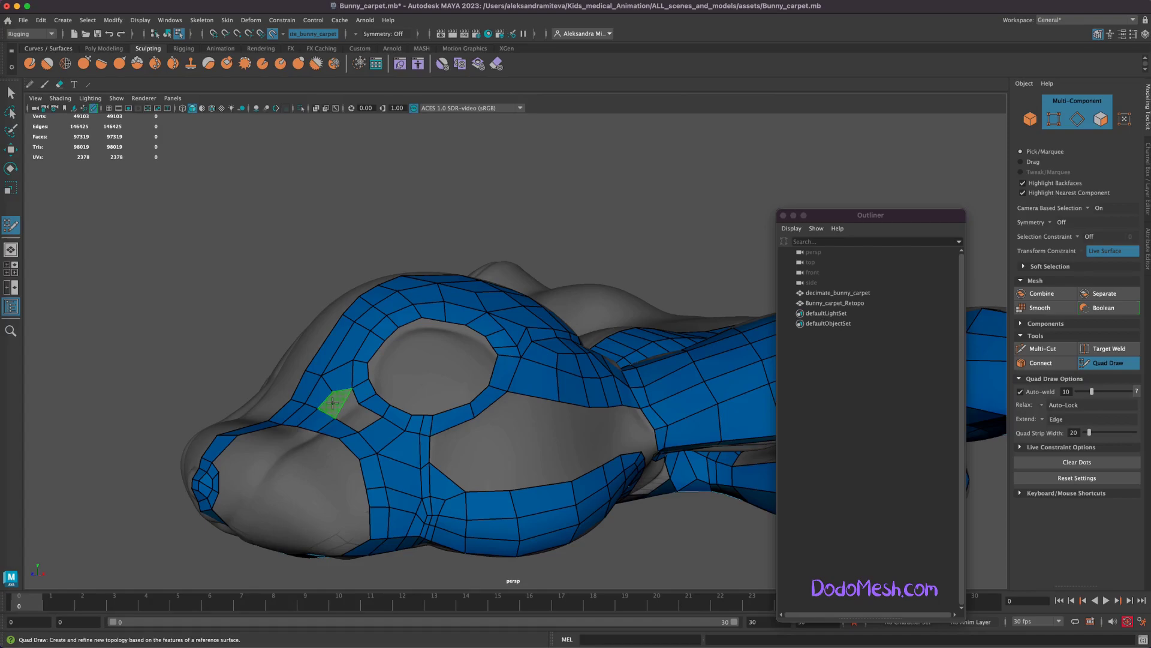
pyautogui.keyDown('shift'); pyautogui.click(357, 411); pyautogui.keyUp('shift')
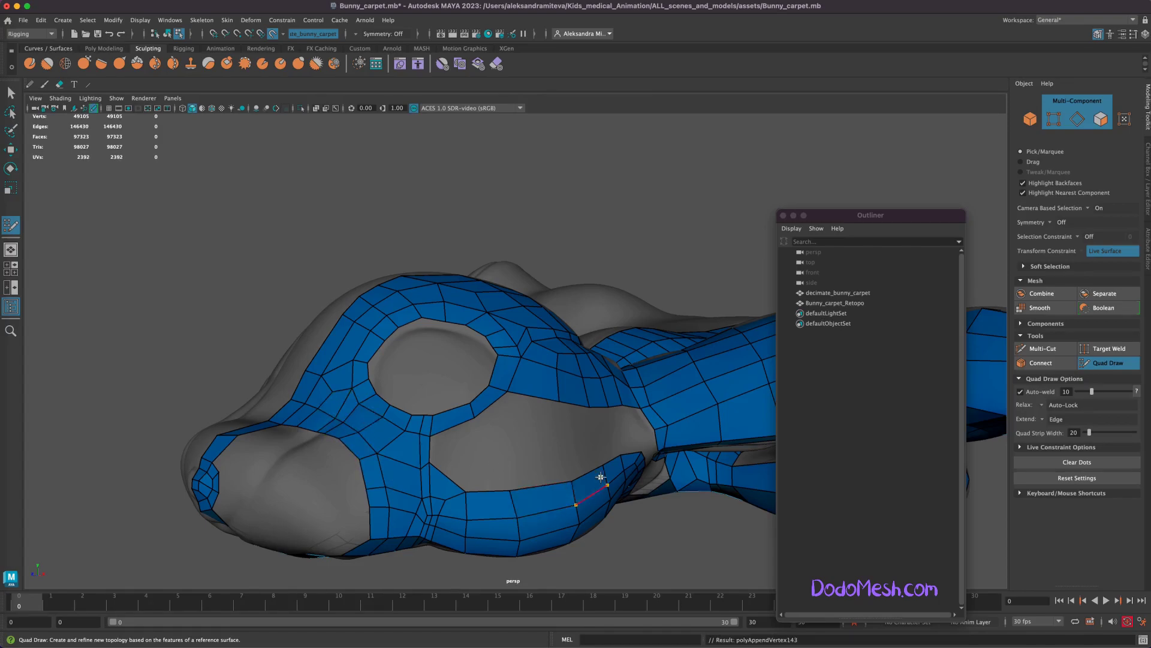
pyautogui.keyDown('shift'); pyautogui.click(456, 440); pyautogui.keyUp('shift')
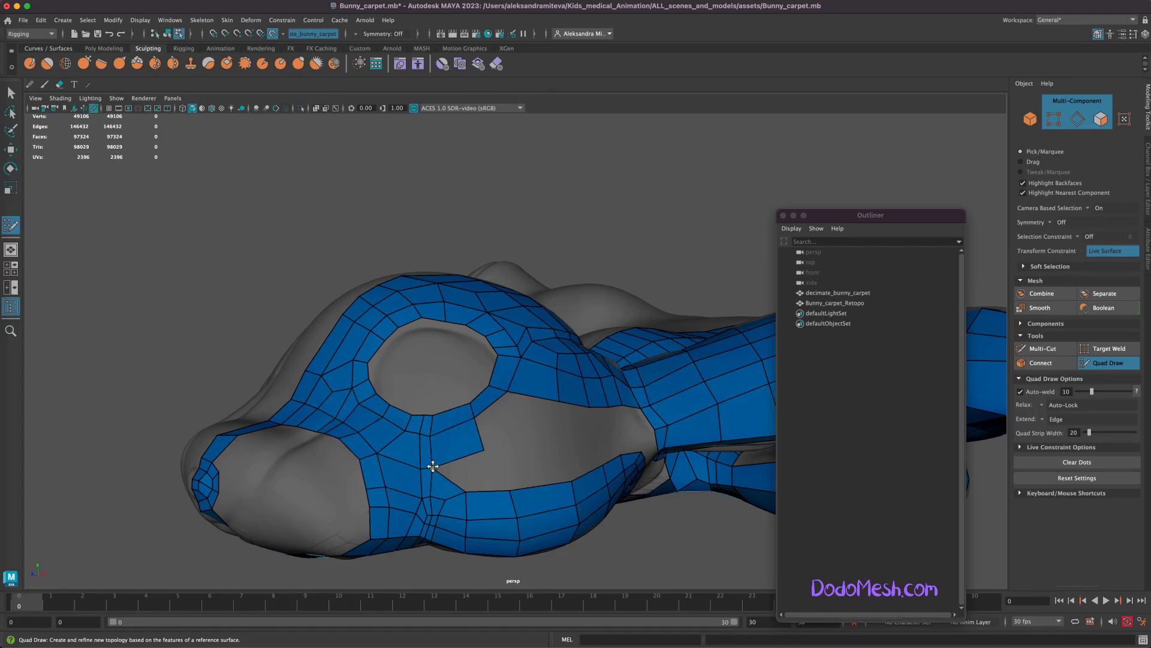
# - Fill the two cheek gaps with new quads
pyautogui.keyDown('shift'); pyautogui.click(521, 462); pyautogui.keyUp('shift')
pyautogui.keyDown('alt'); pyautogui.moveTo(669, 542); pyautogui.dragTo(655, 540); pyautogui.keyUp('alt')
pyautogui.keyDown('shift'); pyautogui.click(620, 471); pyautogui.keyUp('shift')
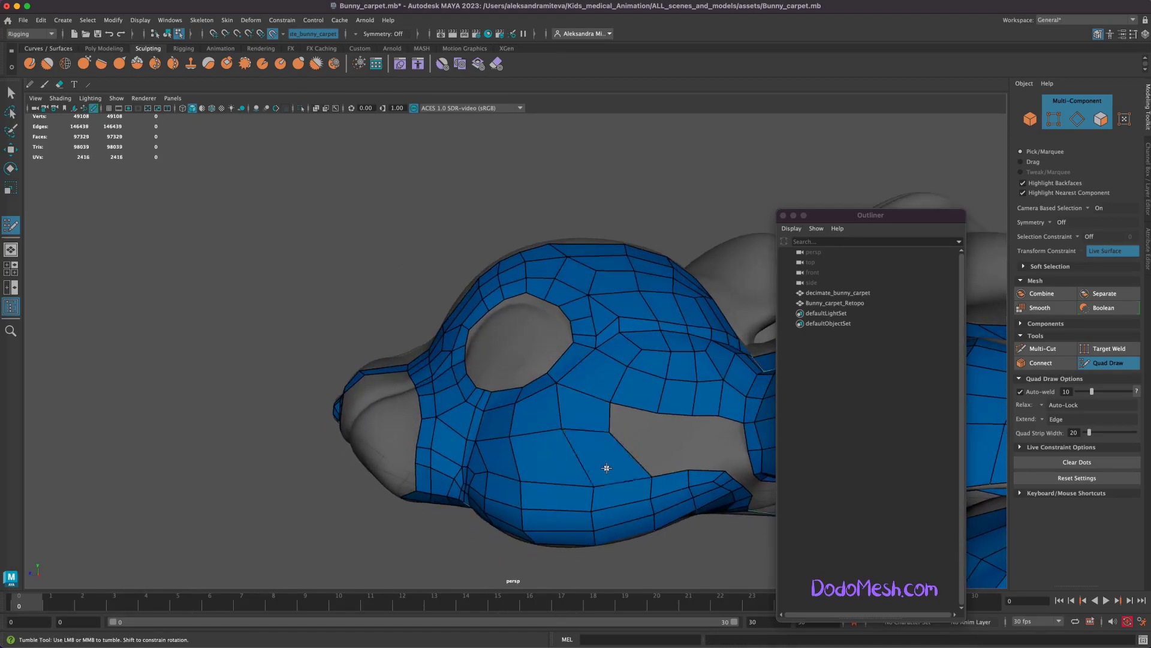
# - Fill the grey holes on the bunny's cheek with new quads and relax them
pyautogui.keyDown('shift'); pyautogui.click(632, 427); pyautogui.keyUp('shift')
pyautogui.keyDown('shift'); pyautogui.moveTo(513, 432); pyautogui.dragTo(588, 467); pyautogui.keyUp('shift')
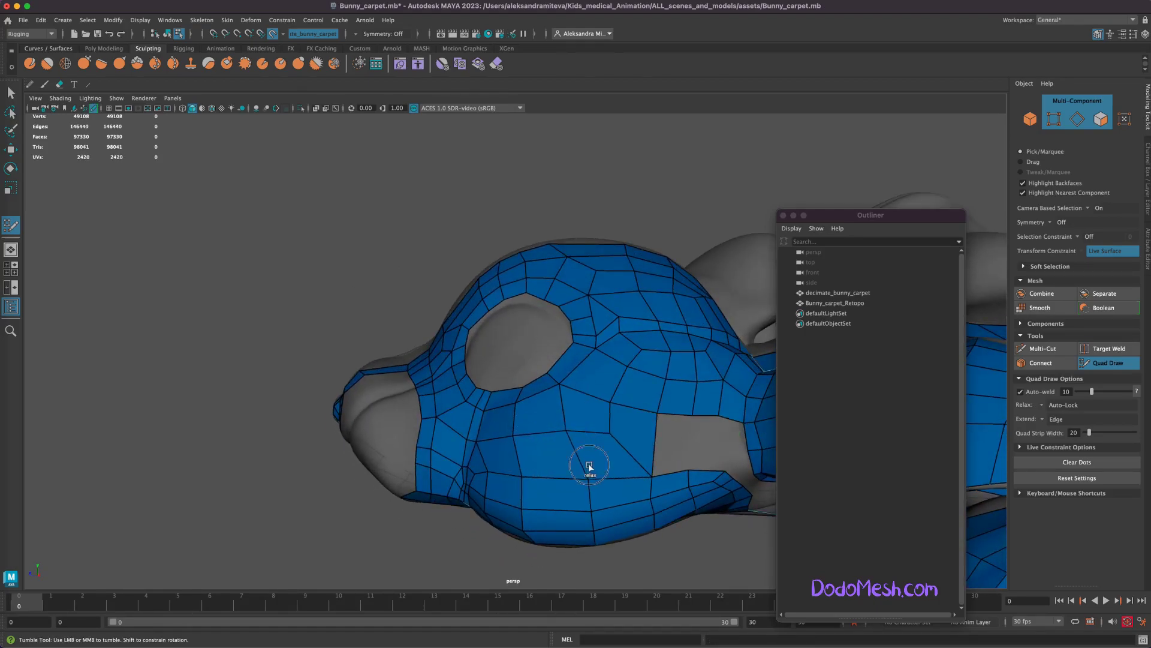
pyautogui.keyDown('shift'); pyautogui.click(671, 433); pyautogui.keyUp('shift')
pyautogui.keyDown('shift'); pyautogui.click(706, 442); pyautogui.keyUp('shift')
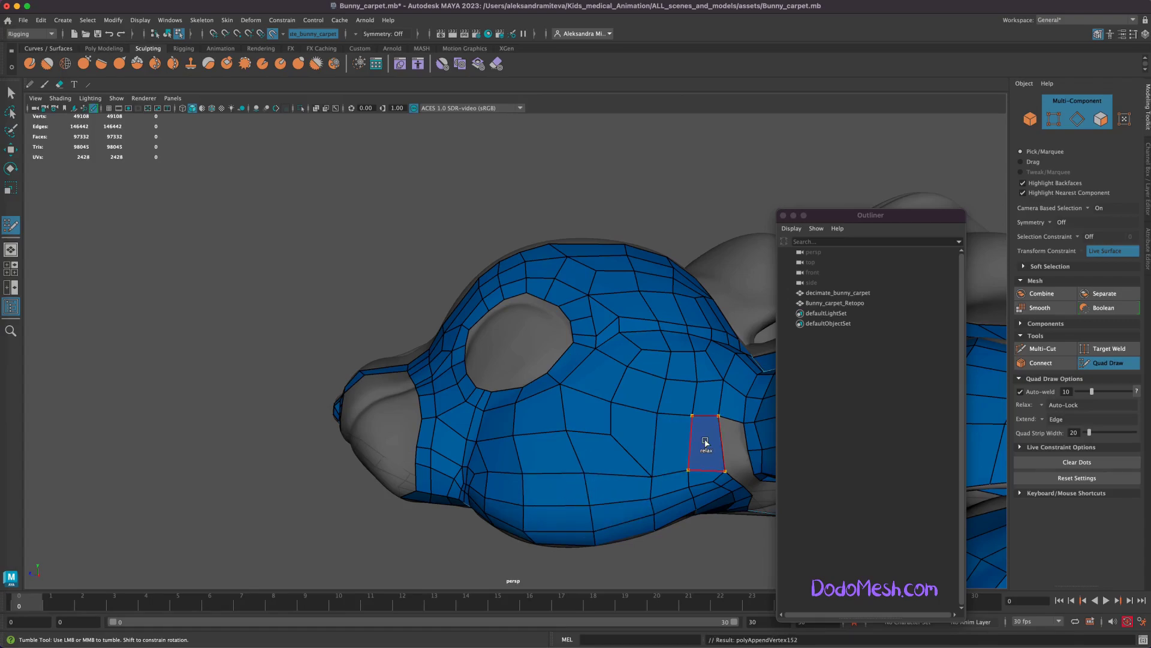
pyautogui.keyDown('shift'); pyautogui.click(705, 441); pyautogui.keyUp('shift')
pyautogui.keyDown('alt'); pyautogui.moveTo(606, 540); pyautogui.dragTo(557, 539); pyautogui.keyUp('alt')
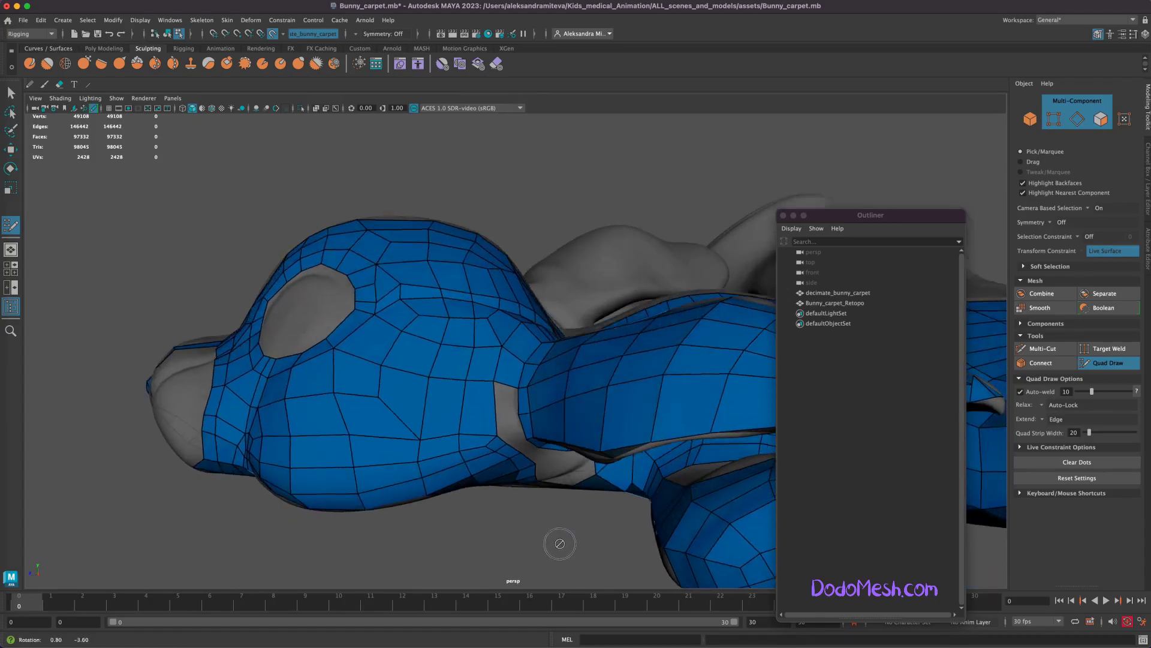
# - Fill the holes below the cheek and at the ear base with faces, undoing the last one
pyautogui.keyDown('shift'); pyautogui.click(513, 426); pyautogui.keyUp('shift')
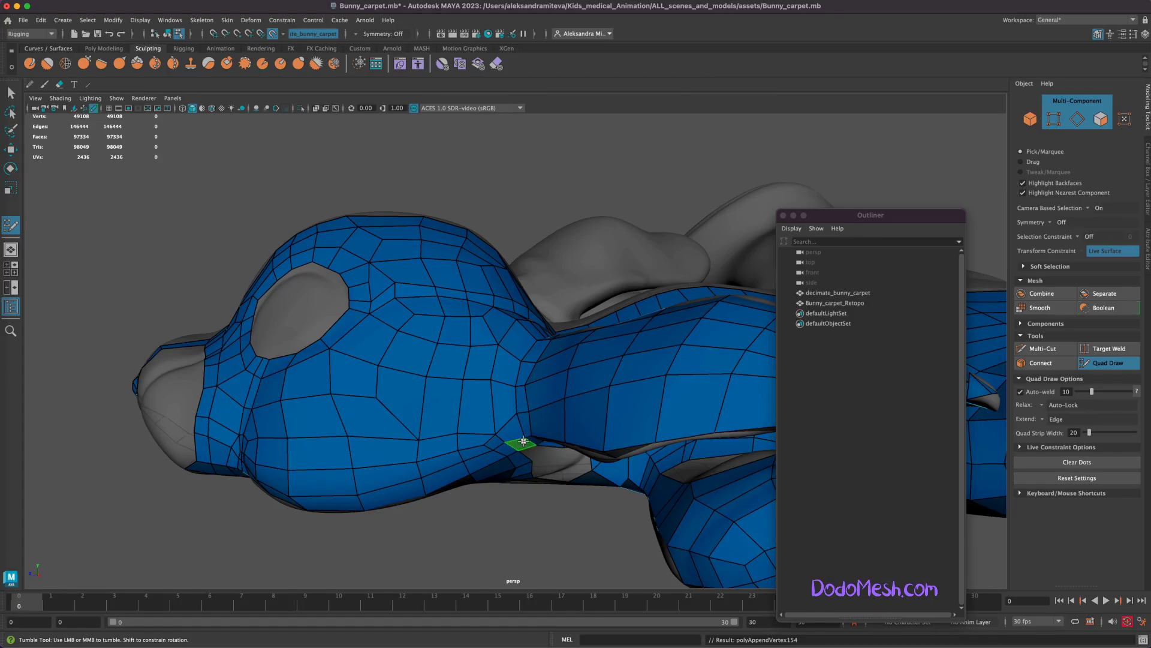
pyautogui.keyDown('shift'); pyautogui.click(523, 441); pyautogui.keyUp('shift')
pyautogui.scroll(5, 523, 442)
pyautogui.keyDown('alt'); pyautogui.moveTo(599, 479); pyautogui.dragTo(486, 390, button='middle'); pyautogui.keyUp('alt')
pyautogui.keyDown('shift'); pyautogui.click(498, 374); pyautogui.keyUp('shift')
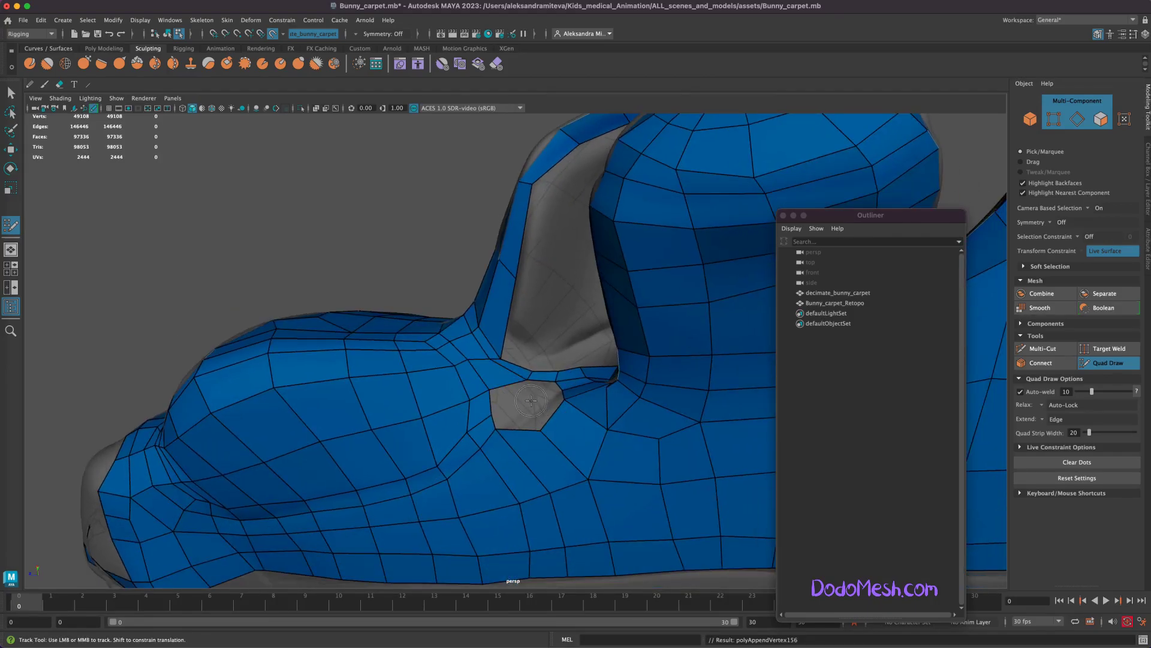
pyautogui.keyDown('shift'); pyautogui.click(509, 399); pyautogui.keyUp('shift')
pyautogui.keyDown('shift'); pyautogui.click(543, 408); pyautogui.keyUp('shift')
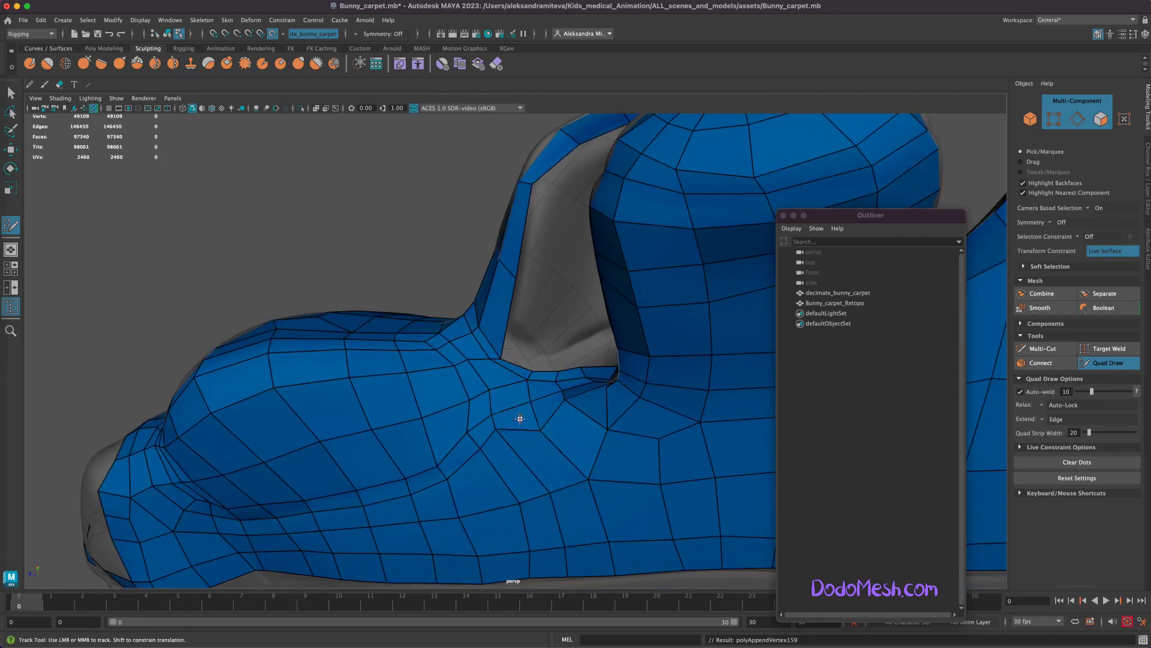
pyautogui.hotkey('ctrl', 'z')
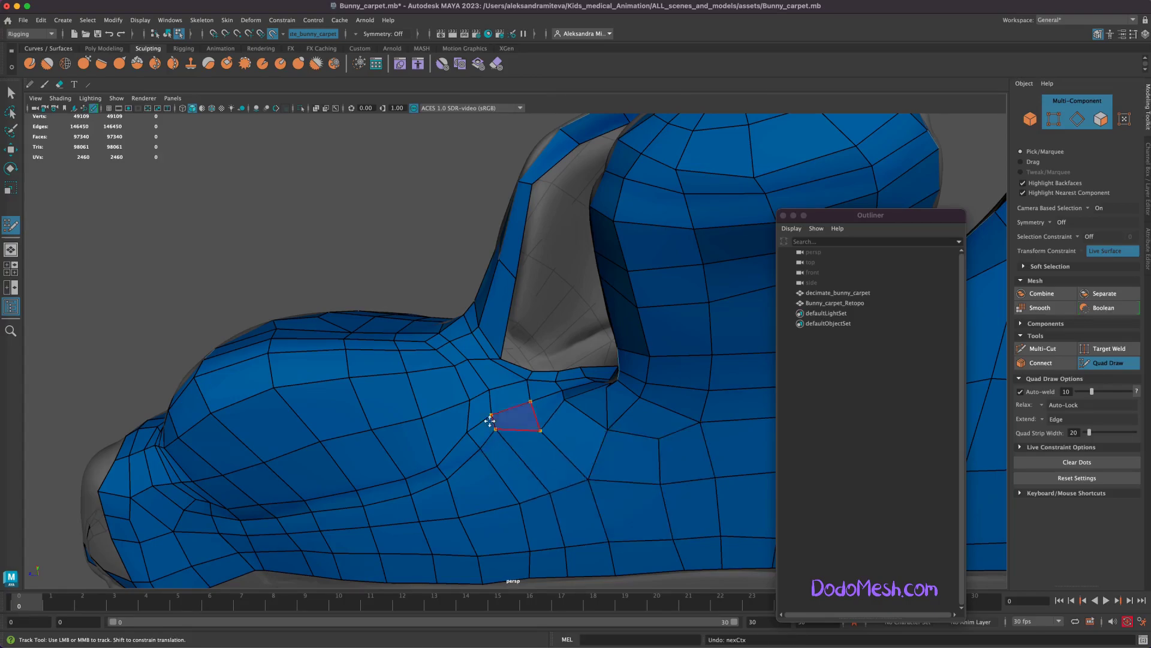
# - Review the whole bunny from the side and save Bunny_carpet.mb
pyautogui.scroll(2, 515, 425)
pyautogui.scroll(1, 527, 416)
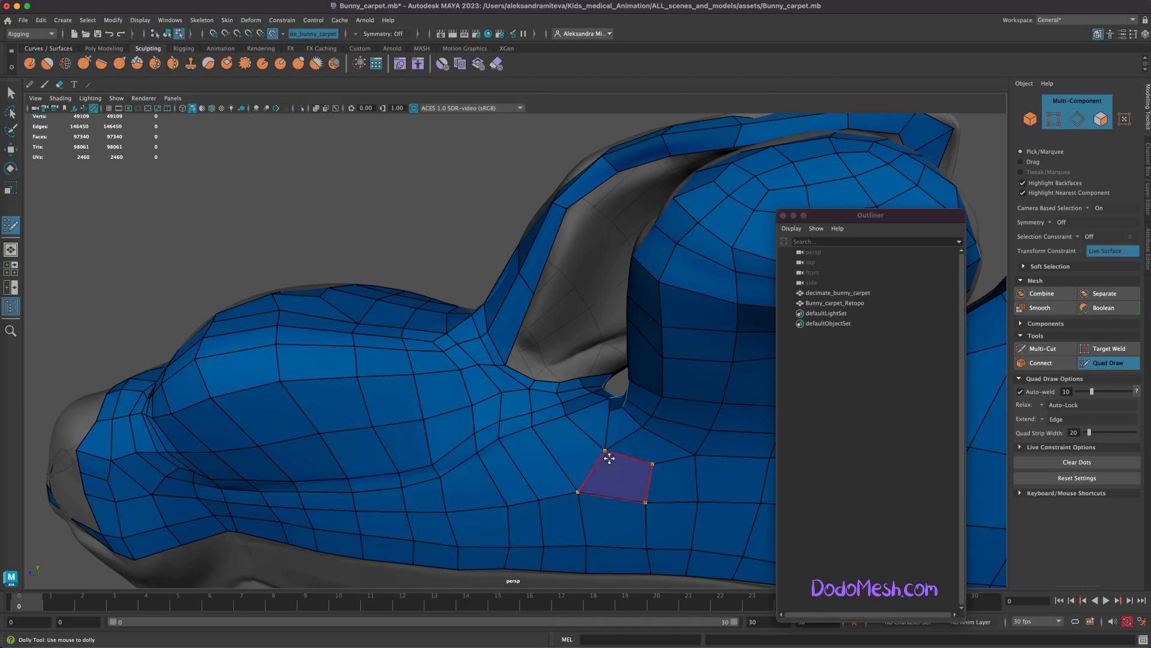
pyautogui.scroll(-3, 616, 416)
pyautogui.scroll(-3, 491, 403)
pyautogui.moveTo(723, 527)
pyautogui.keyDown('alt'); pyautogui.mouseDown()
pyautogui.moveTo(731, 555)
pyautogui.moveTo(721, 529)
pyautogui.mouseUp(); pyautogui.keyUp('alt')
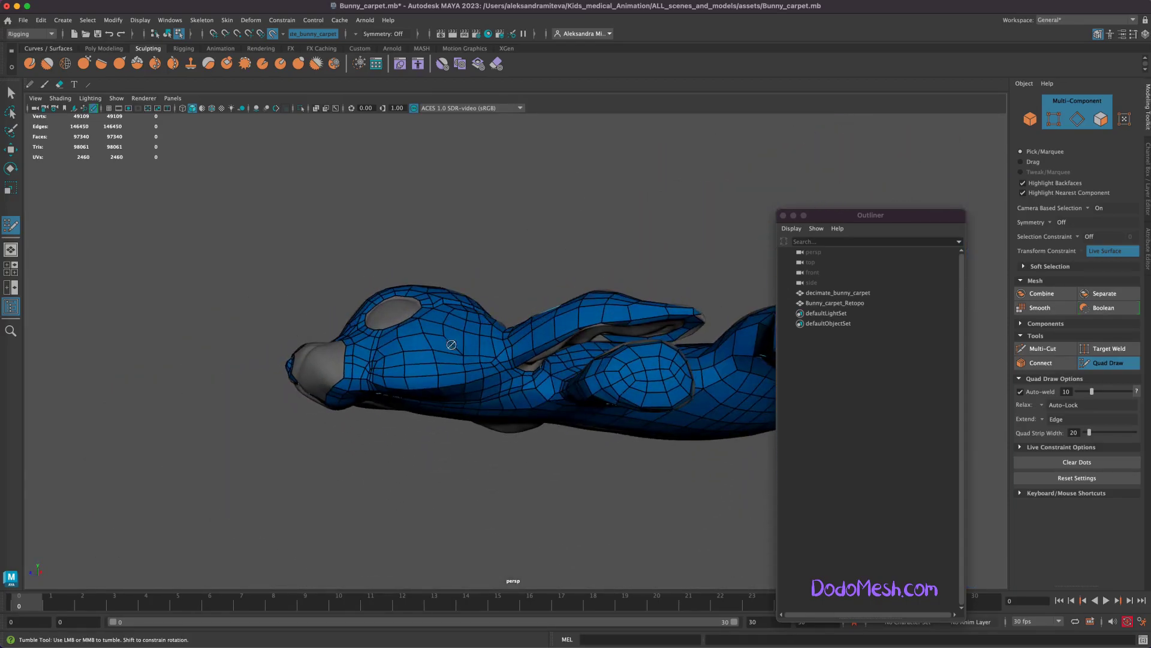
pyautogui.keyDown('alt'); pyautogui.moveTo(585, 496); pyautogui.dragTo(576, 510); pyautogui.keyUp('alt')
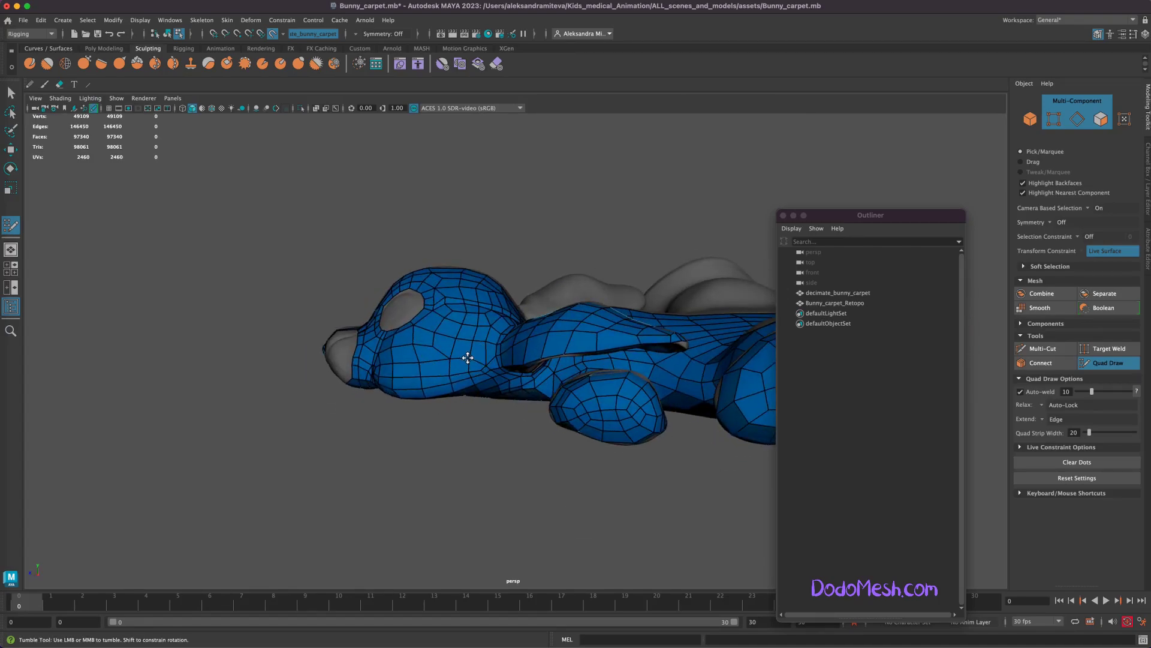
pyautogui.hotkey('ctrl', 's')
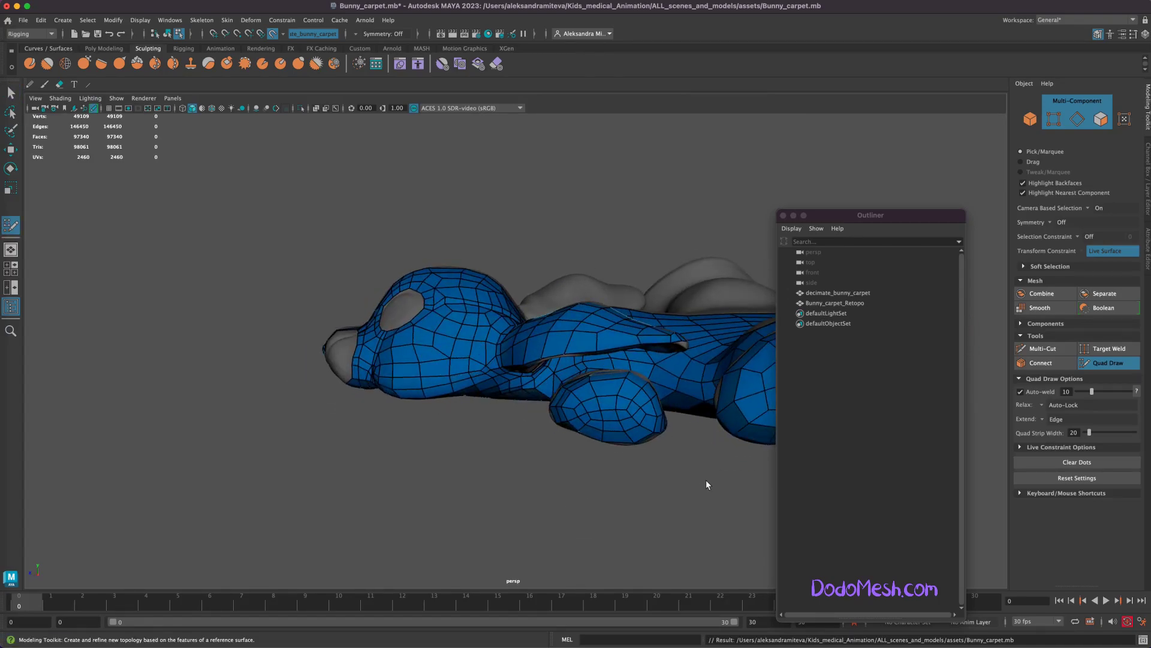
# - Fill the upper and lower parts of the eye hole on the head with quads and a triangle
pyautogui.keyDown('alt'); pyautogui.moveTo(706, 481); pyautogui.dragTo(648, 526); pyautogui.keyUp('alt')
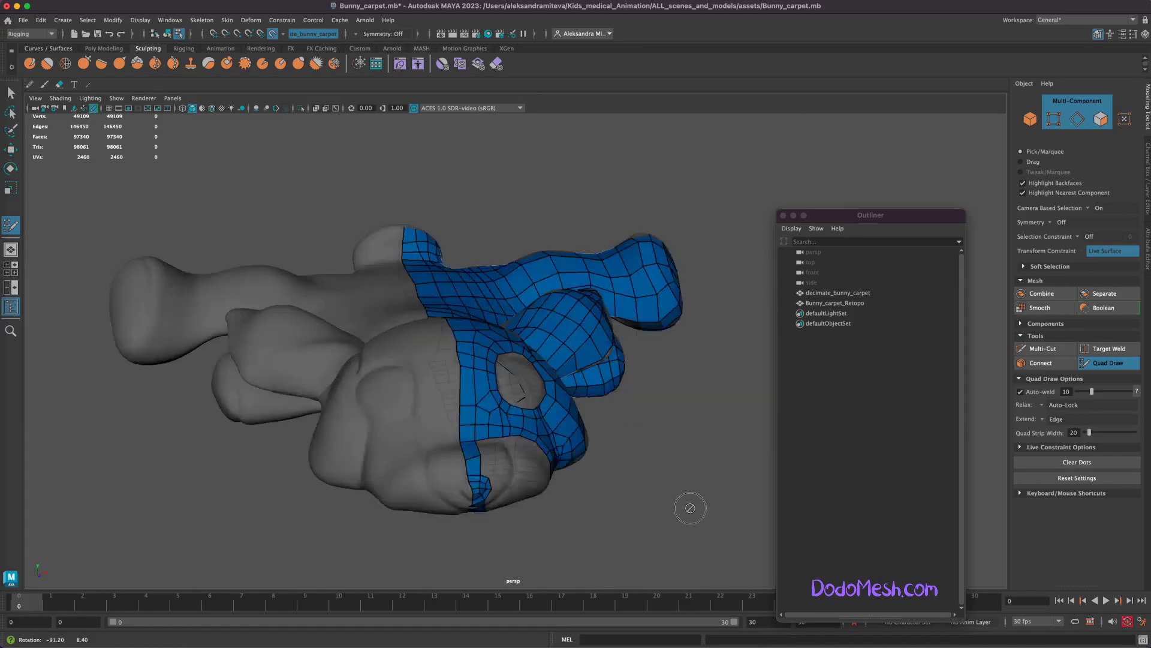
pyautogui.scroll(5, 647, 527)
pyautogui.keyDown('alt'); pyautogui.moveTo(612, 430); pyautogui.dragTo(451, 352); pyautogui.keyUp('alt')
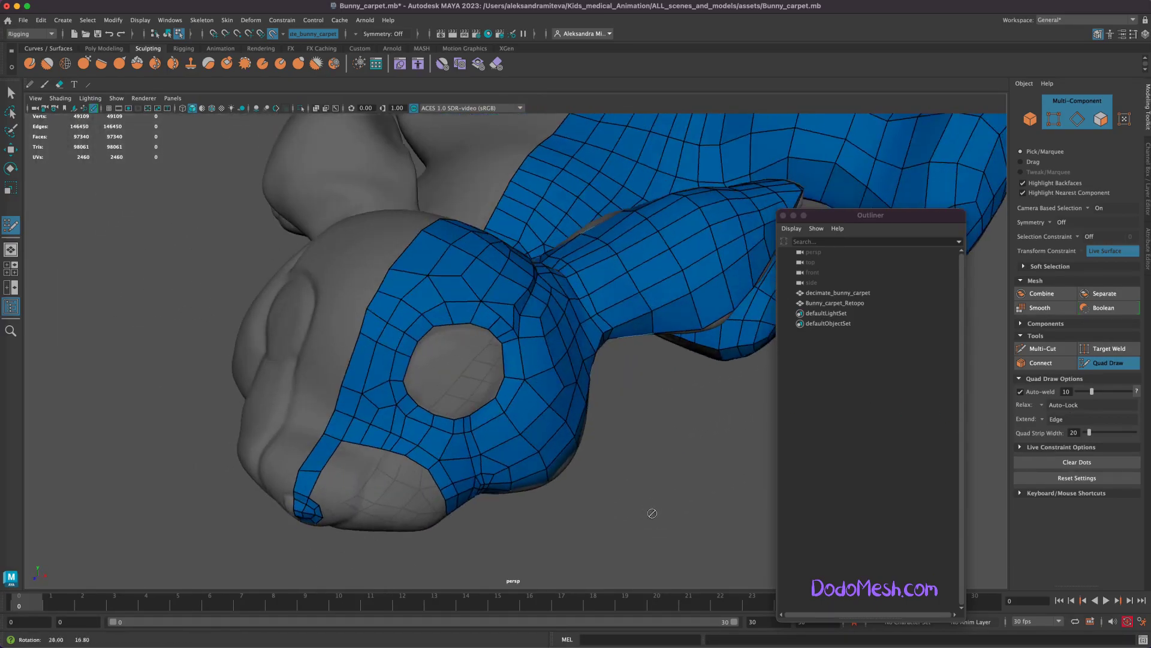
pyautogui.keyDown('shift'); pyautogui.click(473, 336); pyautogui.keyUp('shift')
pyautogui.keyDown('shift'); pyautogui.click(426, 342); pyautogui.keyUp('shift')
pyautogui.keyDown('shift'); pyautogui.click(433, 377); pyautogui.keyUp('shift')
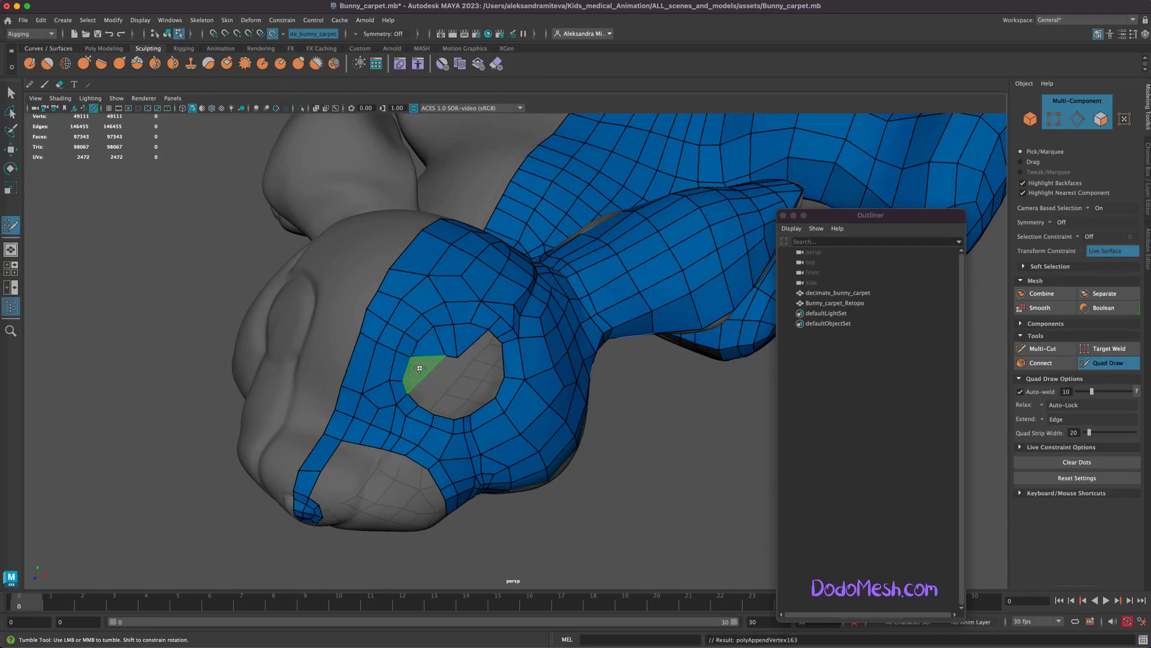
pyautogui.keyDown('shift'); pyautogui.click(420, 367); pyautogui.keyUp('shift')
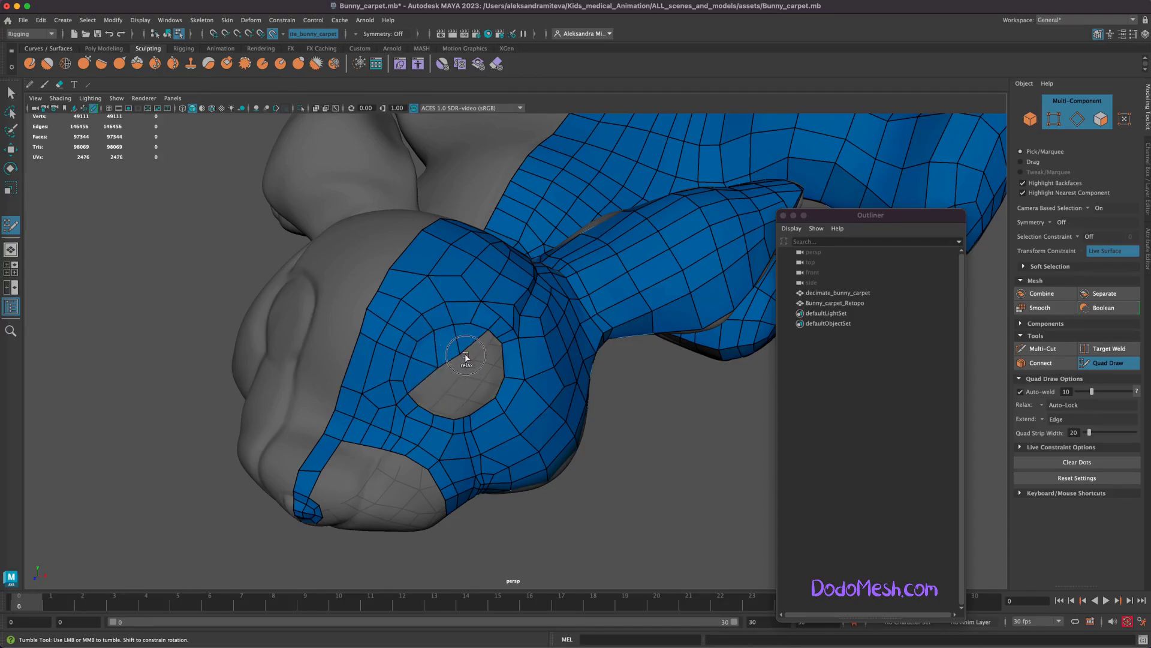
pyautogui.keyDown('shift'); pyautogui.click(435, 390); pyautogui.keyUp('shift')
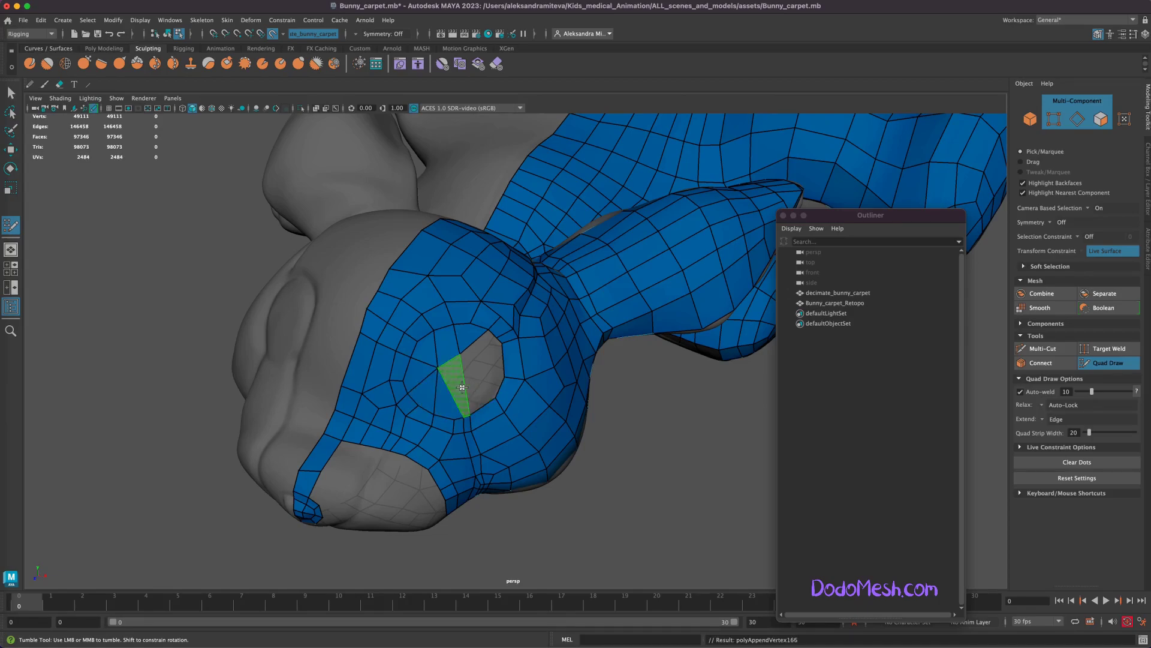
pyautogui.keyDown('shift'); pyautogui.click(467, 392); pyautogui.keyUp('shift')
pyautogui.keyDown('shift'); pyautogui.click(488, 389); pyautogui.keyUp('shift')
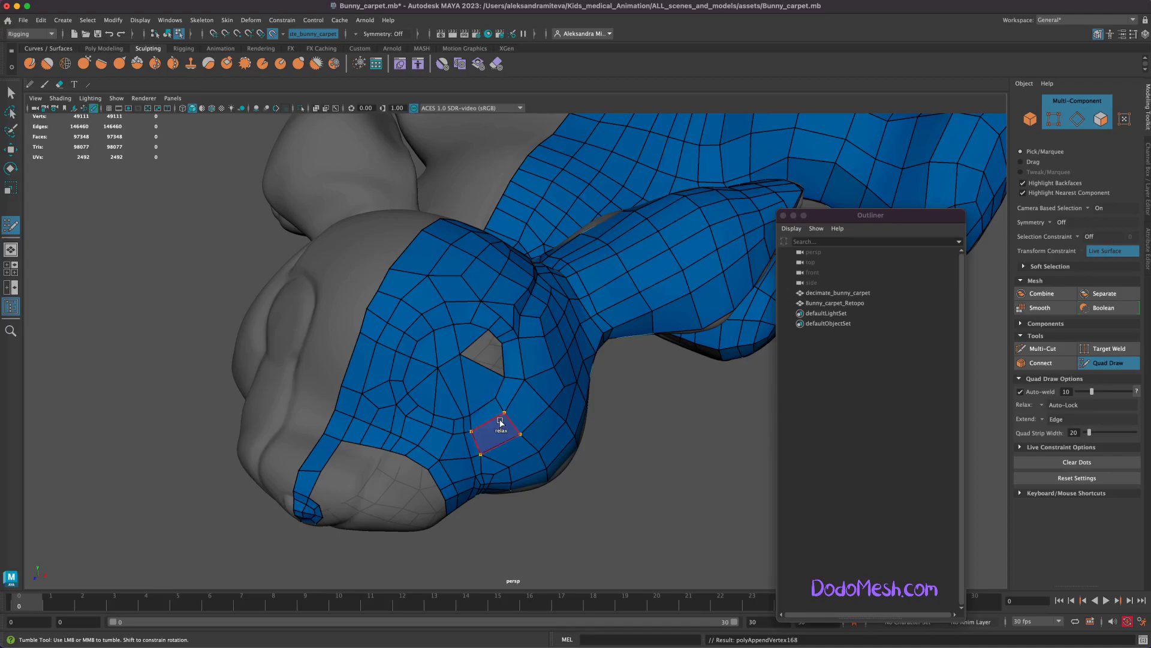
# - Delete the quads beside the small hole and rebuild them from a new vertex at its left edge
pyautogui.keyDown('ctrl'); pyautogui.keyDown('shift'); pyautogui.click(482, 390); pyautogui.keyUp('shift'); pyautogui.keyUp('ctrl')
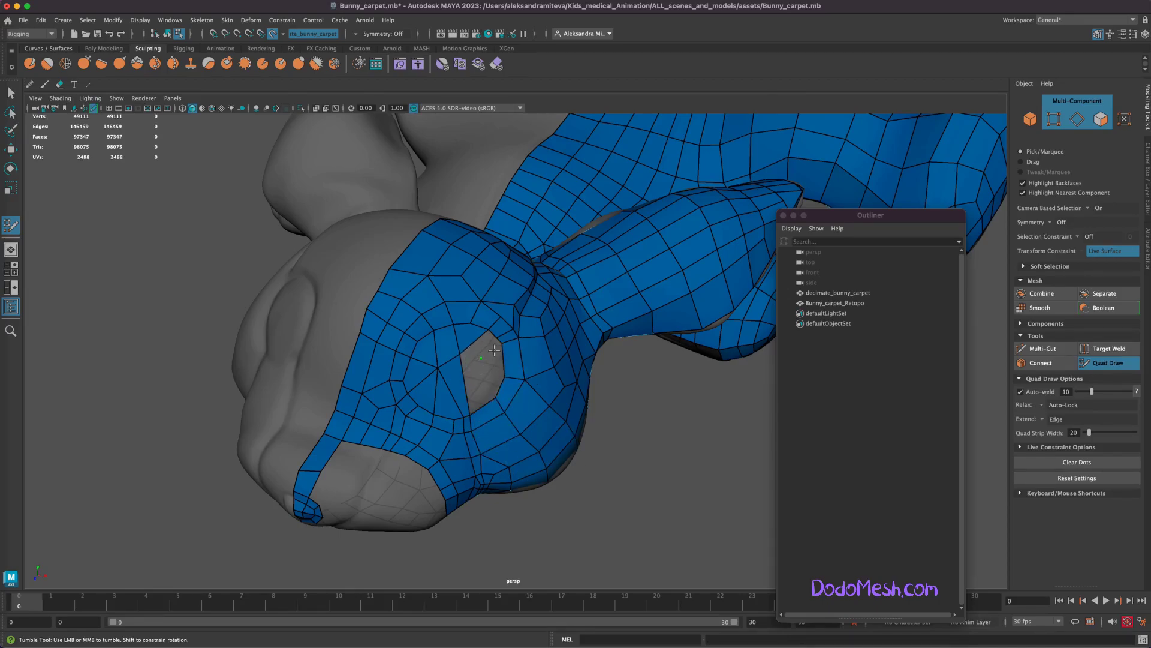
pyautogui.keyDown('shift'); pyautogui.click(492, 377); pyautogui.keyUp('shift')
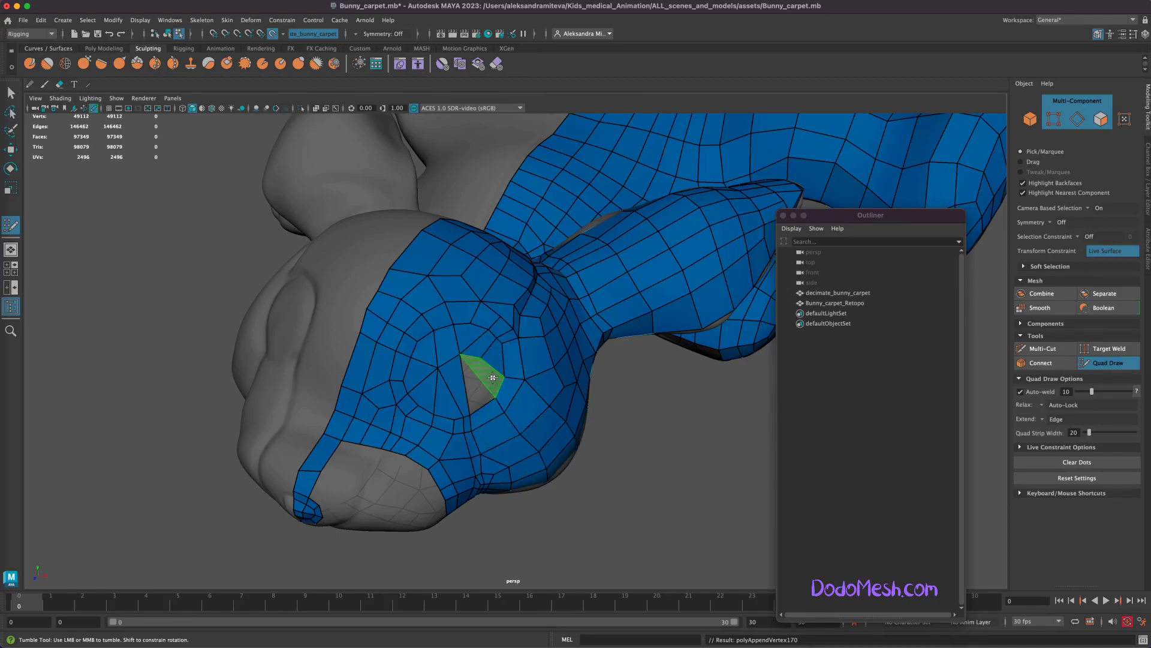
pyautogui.keyDown('shift'); pyautogui.click(460, 389); pyautogui.keyUp('shift')
pyautogui.keyDown('alt'); pyautogui.moveTo(576, 509); pyautogui.dragTo(567, 491); pyautogui.keyUp('alt')
pyautogui.keyDown('ctrl'); pyautogui.keyDown('shift'); pyautogui.click(449, 354); pyautogui.keyUp('shift'); pyautogui.keyUp('ctrl')
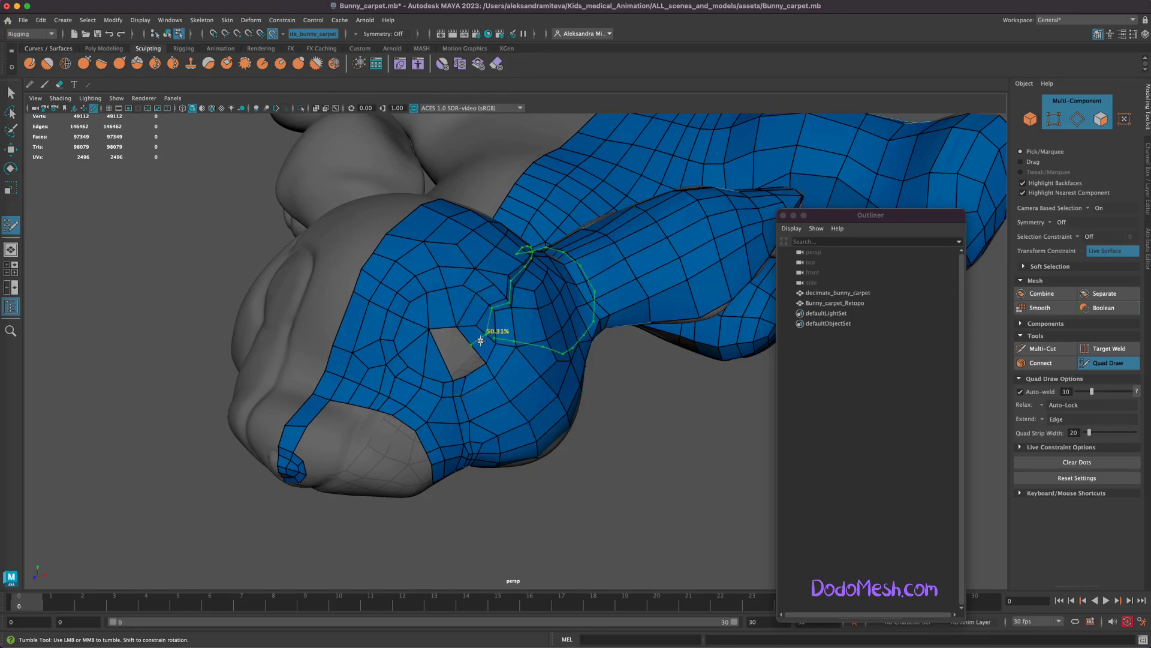
pyautogui.keyDown('ctrl'); pyautogui.keyDown('shift'); pyautogui.click(462, 396); pyautogui.keyUp('shift'); pyautogui.keyUp('ctrl')
pyautogui.click(431, 352)
pyautogui.keyDown('shift'); pyautogui.click(430, 366); pyautogui.keyUp('shift')
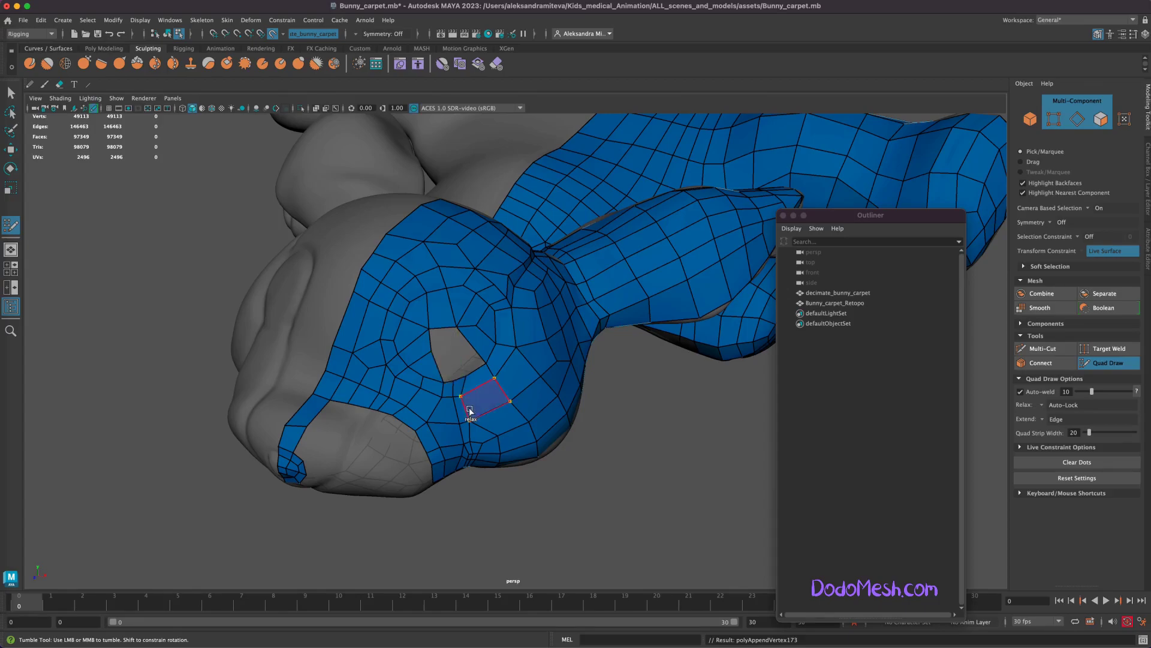
# - Close the remaining triangular hole with faces and relax the new faces smooth
pyautogui.keyDown('shift'); pyautogui.click(467, 352); pyautogui.keyUp('shift')
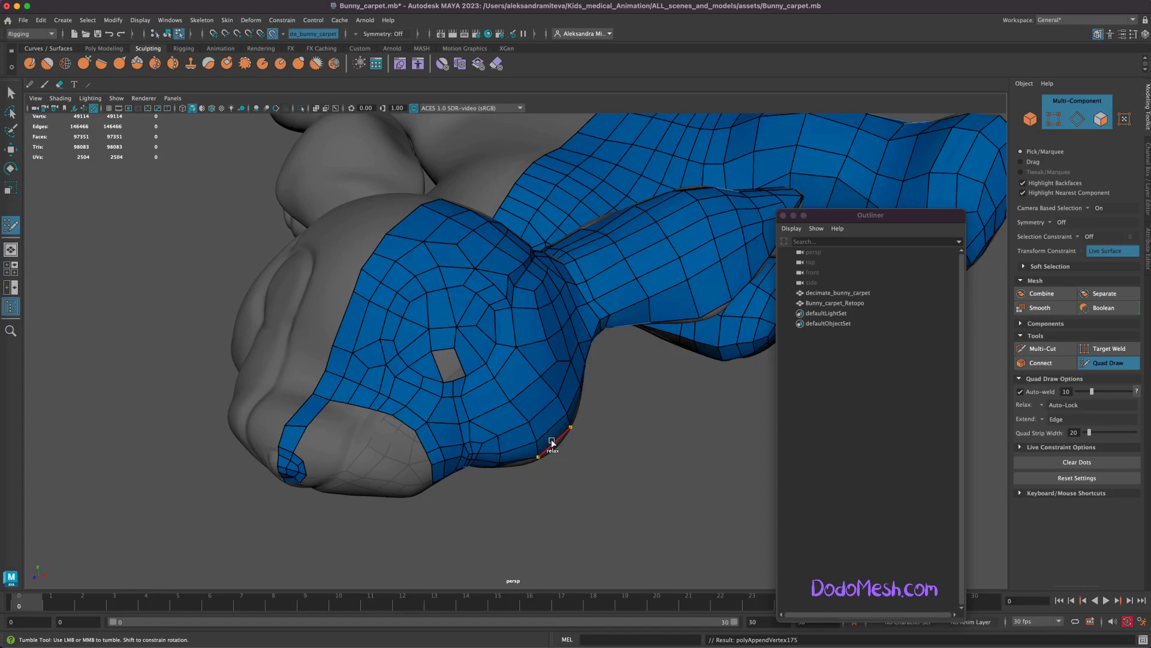
pyautogui.keyDown('ctrl'); pyautogui.keyDown('shift'); pyautogui.click(439, 366); pyautogui.keyUp('shift'); pyautogui.keyUp('ctrl')
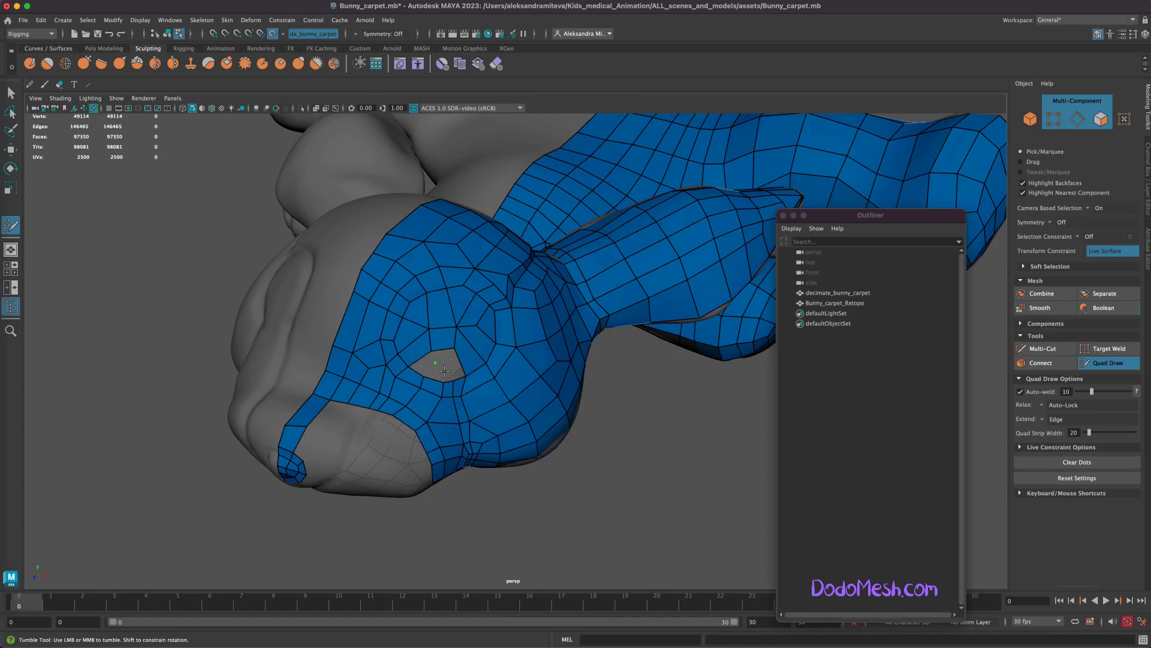
pyautogui.keyDown('shift'); pyautogui.click(447, 370); pyautogui.keyUp('shift')
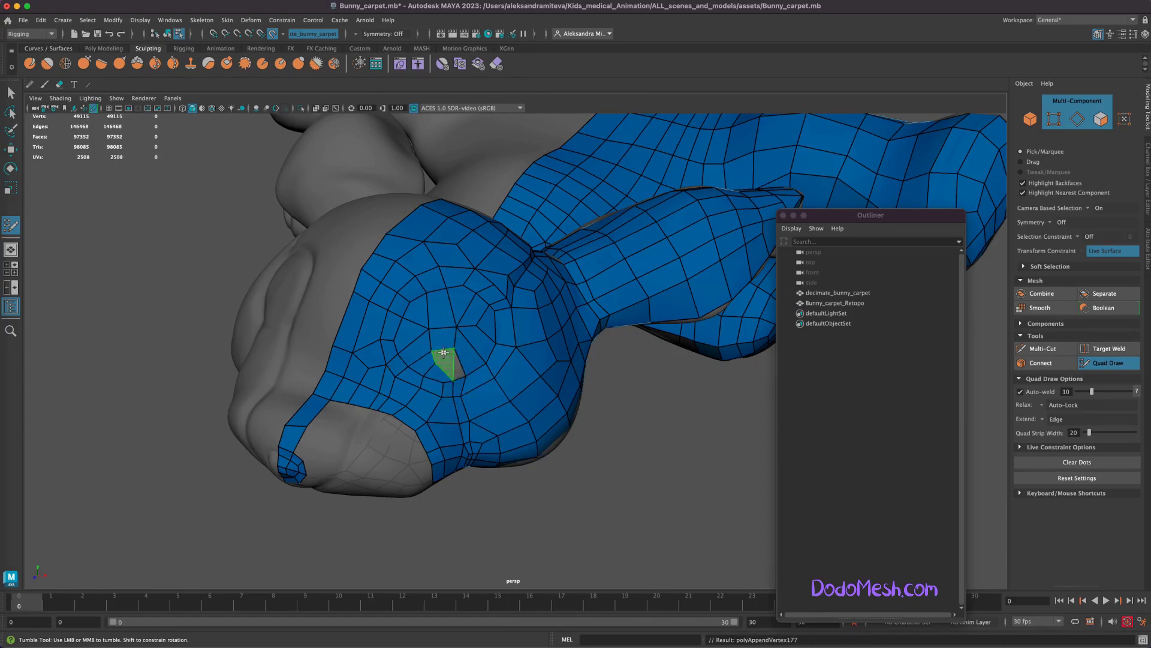
pyautogui.keyDown('shift'); pyautogui.moveTo(444, 356); pyautogui.dragTo(461, 363); pyautogui.keyUp('shift')
pyautogui.keyDown('shift'); pyautogui.click(465, 359); pyautogui.keyUp('shift')
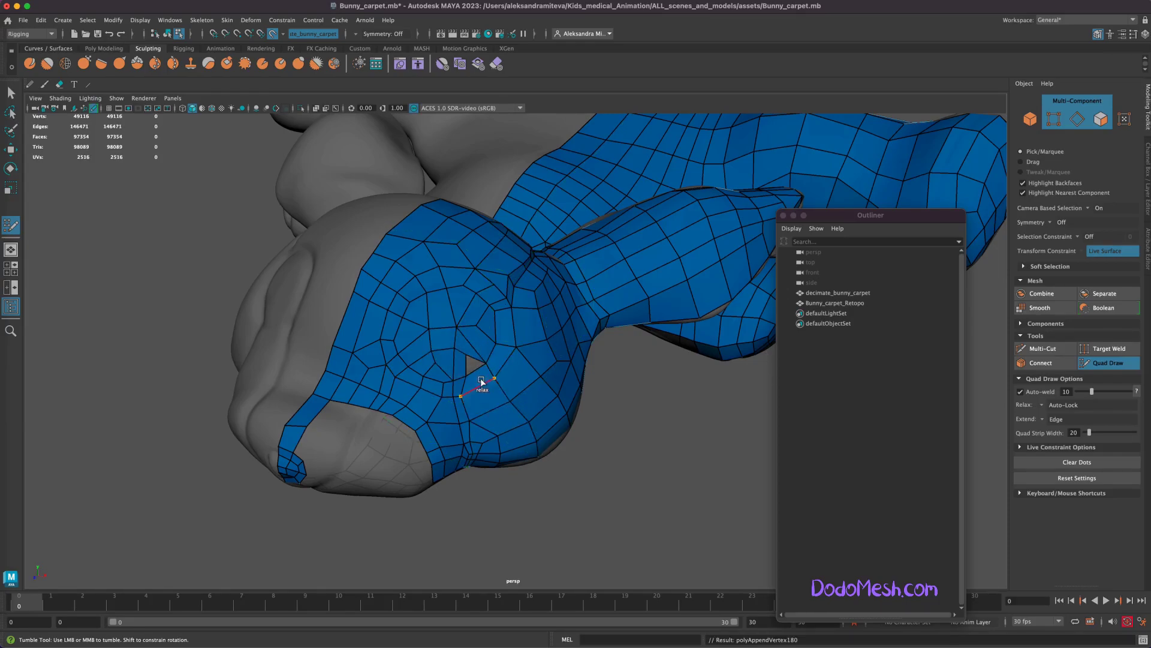
pyautogui.keyDown('shift'); pyautogui.click(479, 382); pyautogui.keyUp('shift')
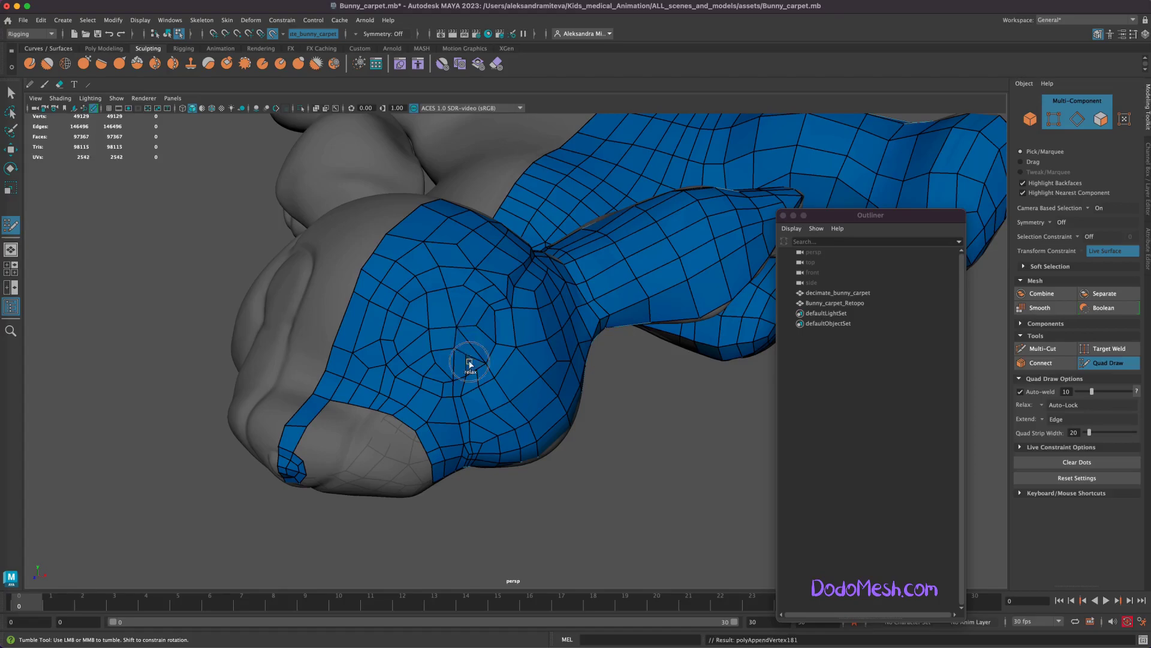
pyautogui.keyDown('shift'); pyautogui.moveTo(470, 348); pyautogui.dragTo(413, 342); pyautogui.keyUp('shift')
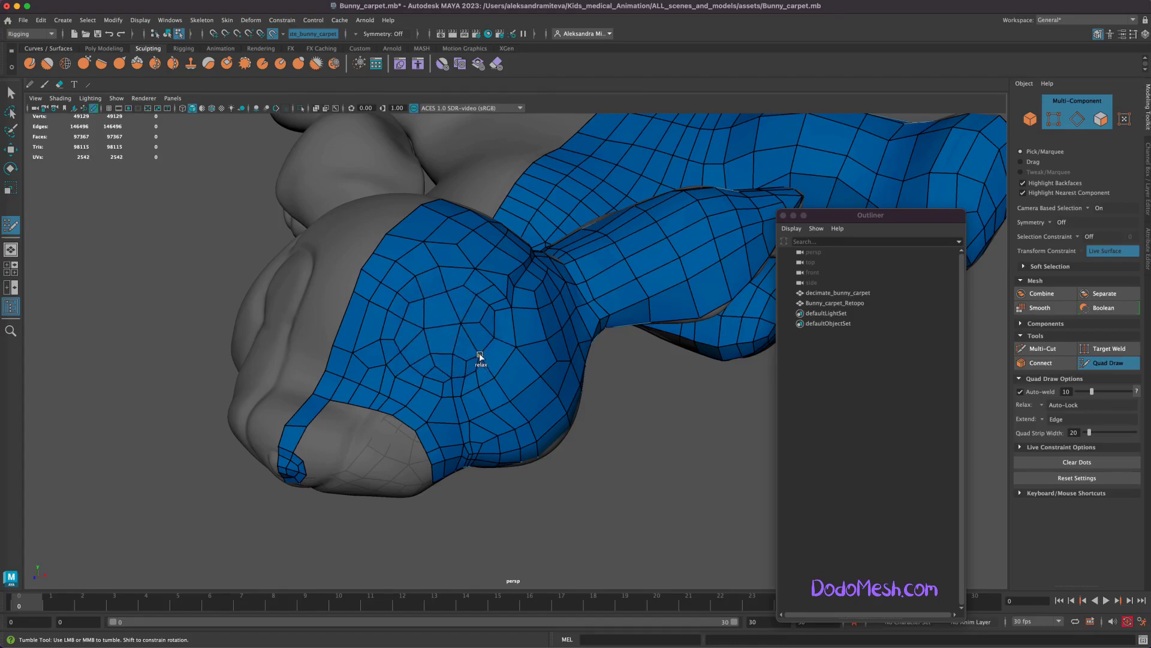
pyautogui.moveTo(485, 358)
pyautogui.keyDown('alt'); pyautogui.mouseDown()
pyautogui.moveTo(638, 488)
pyautogui.moveTo(628, 482)
pyautogui.mouseUp(); pyautogui.keyUp('alt')
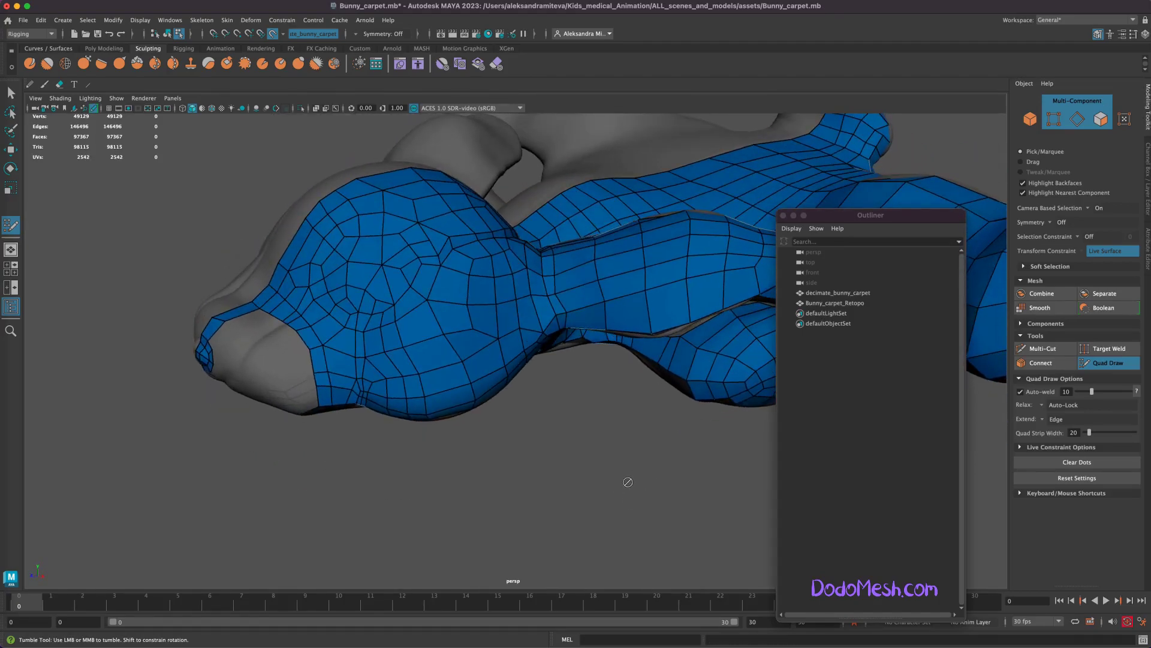
# - Insert an edge loop across the head mesh and add new quads on the head
pyautogui.keyDown('ctrl'); pyautogui.click(389, 222); pyautogui.keyUp('ctrl')
pyautogui.keyDown('alt'); pyautogui.moveTo(479, 462); pyautogui.dragTo(526, 467); pyautogui.keyUp('alt')
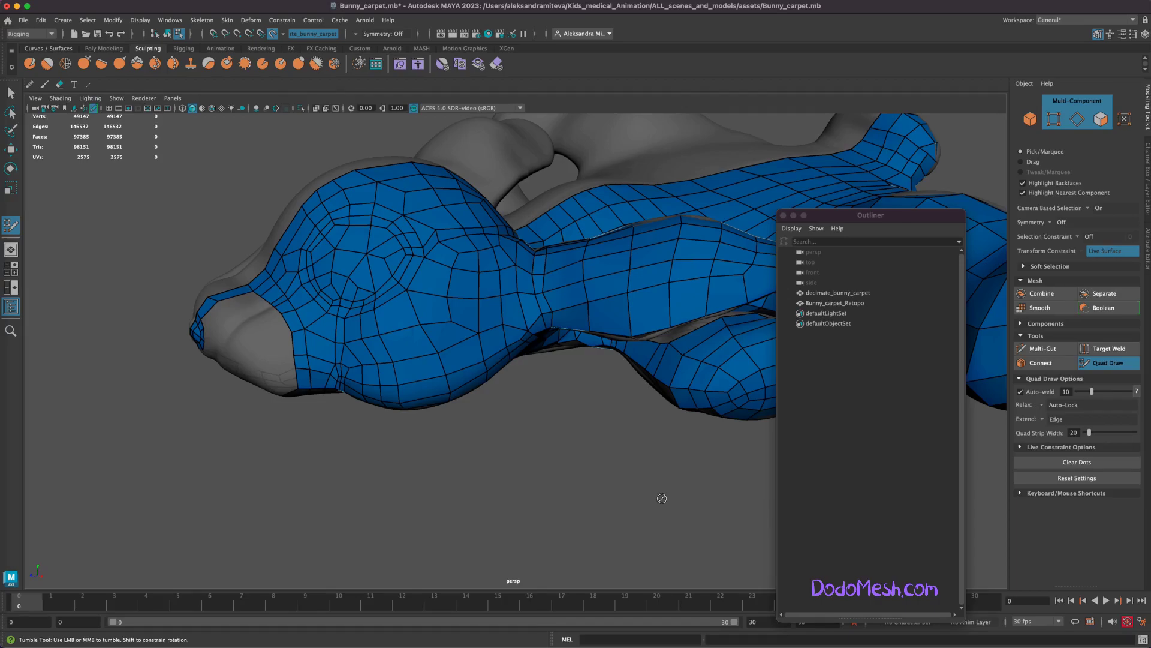
pyautogui.moveTo(662, 498)
pyautogui.keyDown('alt'); pyautogui.mouseDown()
pyautogui.moveTo(547, 463)
pyautogui.moveTo(552, 419)
pyautogui.mouseUp(); pyautogui.keyUp('alt')
pyautogui.keyDown('alt'); pyautogui.moveTo(552, 419); pyautogui.dragTo(504, 414, button='middle'); pyautogui.keyUp('alt')
pyautogui.keyDown('shift'); pyautogui.click(501, 415); pyautogui.keyUp('shift')
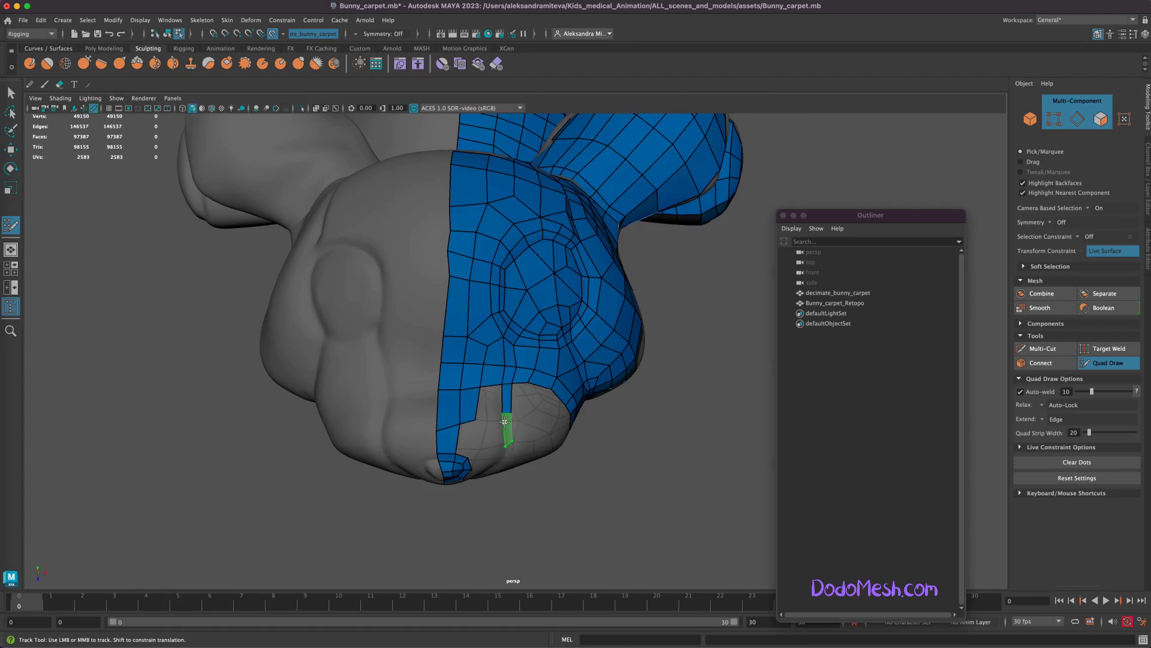
pyautogui.keyDown('alt'); pyautogui.moveTo(505, 421); pyautogui.dragTo(639, 488); pyautogui.keyUp('alt')
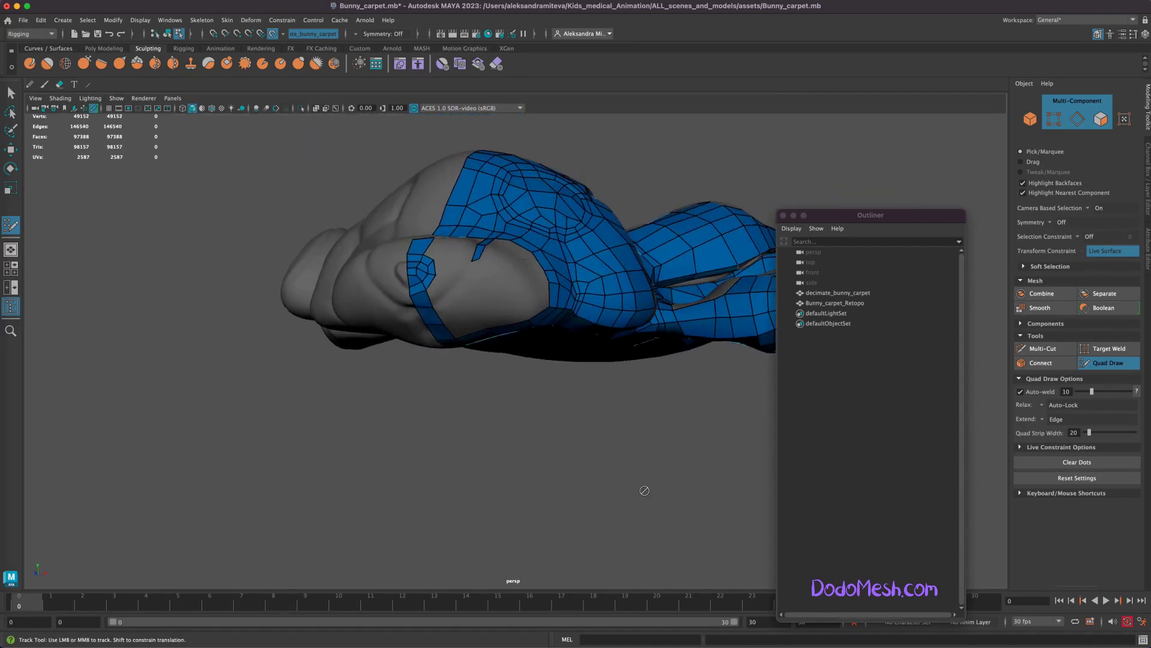
pyautogui.keyDown('alt'); pyautogui.moveTo(639, 488); pyautogui.dragTo(478, 282, button='right'); pyautogui.keyUp('alt')
pyautogui.keyDown('shift'); pyautogui.click(477, 287); pyautogui.keyUp('shift')
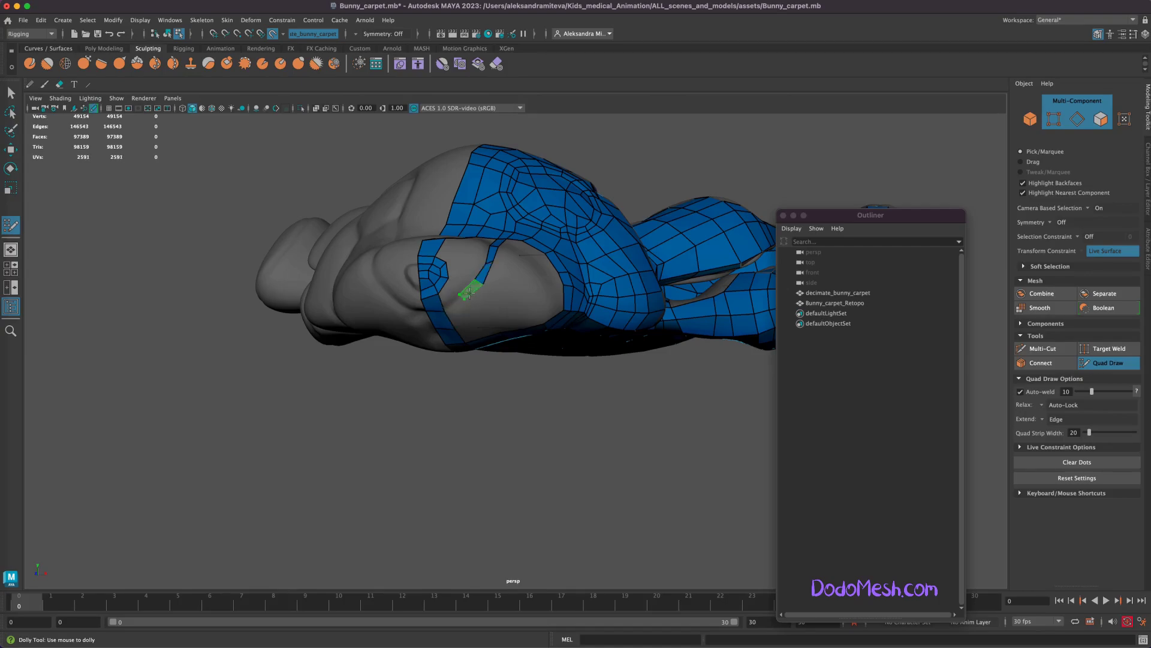
# - Fill the gaps on top of the head and add a first quad on the snout
pyautogui.keyDown('alt'); pyautogui.moveTo(519, 474); pyautogui.dragTo(515, 467); pyautogui.keyUp('alt')
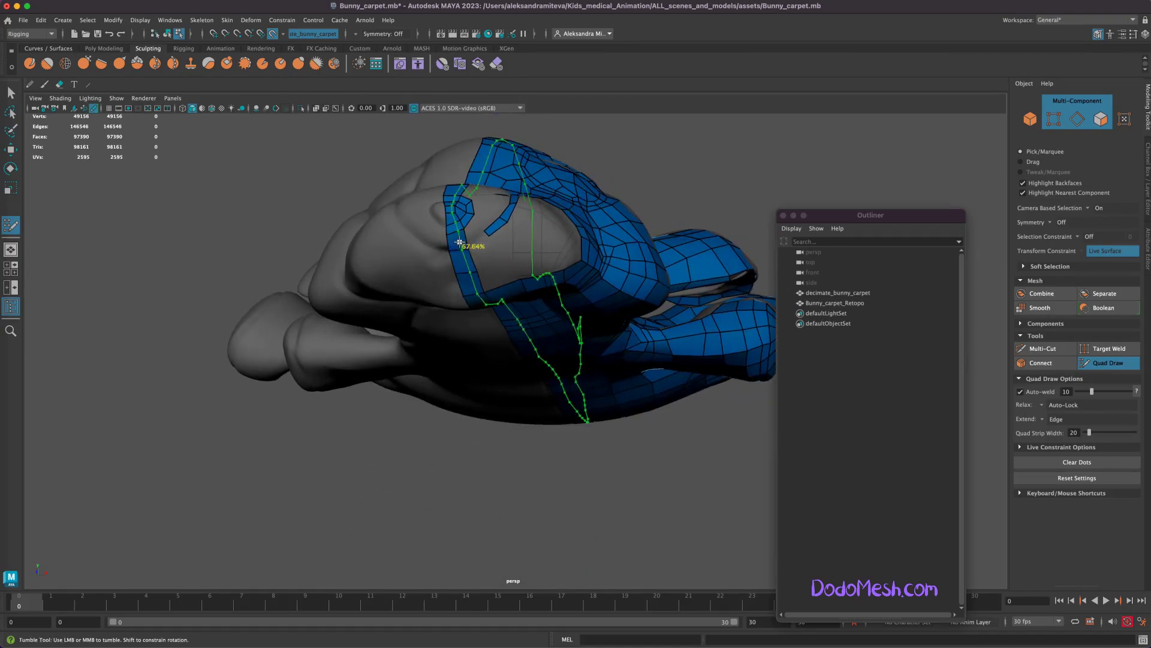
pyautogui.keyDown('shift'); pyautogui.click(475, 234); pyautogui.keyUp('shift')
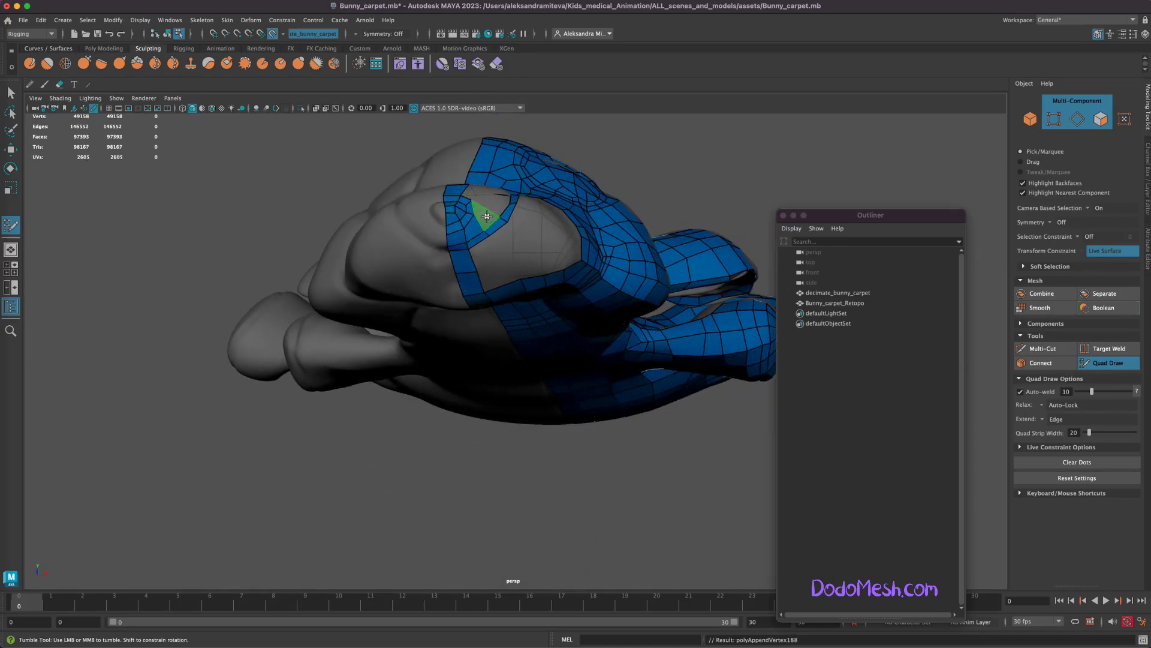
pyautogui.keyDown('shift'); pyautogui.click(487, 215); pyautogui.keyUp('shift')
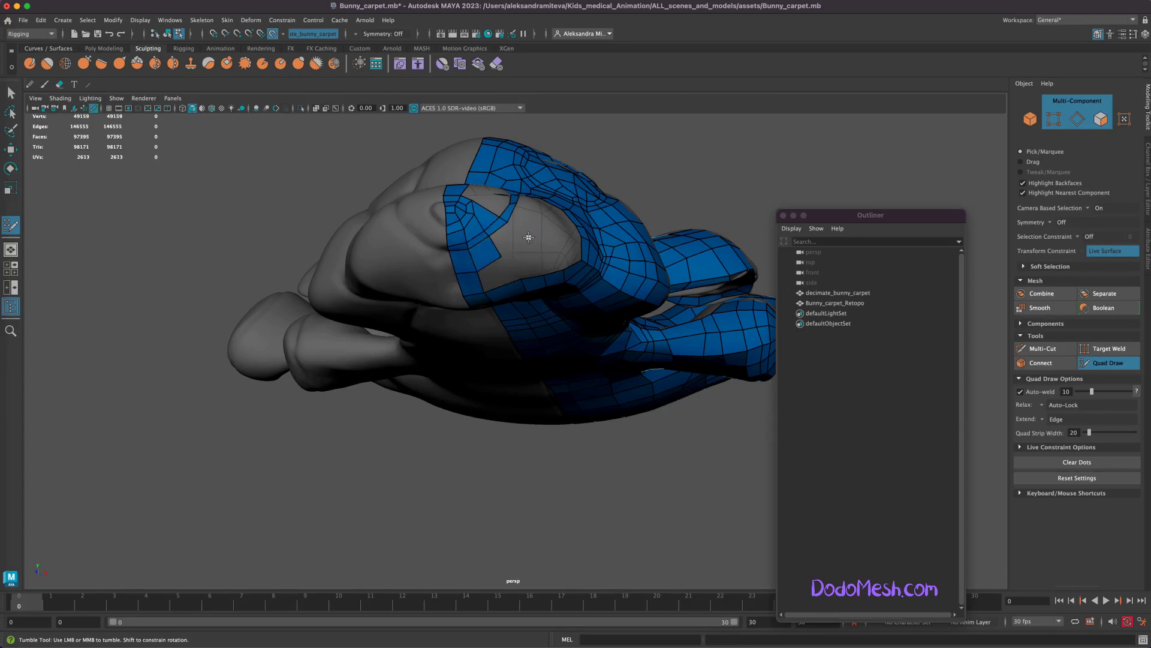
pyautogui.keyDown('shift'); pyautogui.click(508, 242); pyautogui.keyUp('shift')
pyautogui.keyDown('alt'); pyautogui.moveTo(548, 473); pyautogui.dragTo(642, 489); pyautogui.keyUp('alt')
pyautogui.keyDown('alt'); pyautogui.moveTo(643, 489); pyautogui.dragTo(618, 476, button='middle'); pyautogui.keyUp('alt')
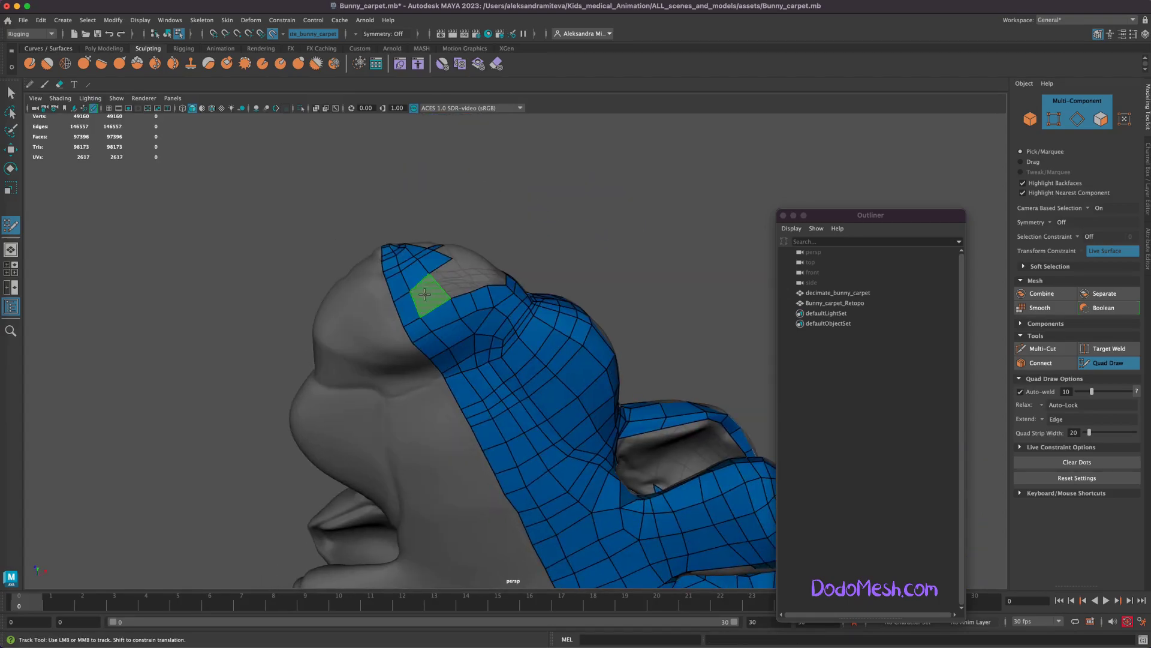
pyautogui.moveTo(452, 326)
pyautogui.keyDown('alt'); pyautogui.mouseDown()
pyautogui.moveTo(632, 260)
pyautogui.moveTo(619, 233)
pyautogui.mouseUp(); pyautogui.keyUp('alt')
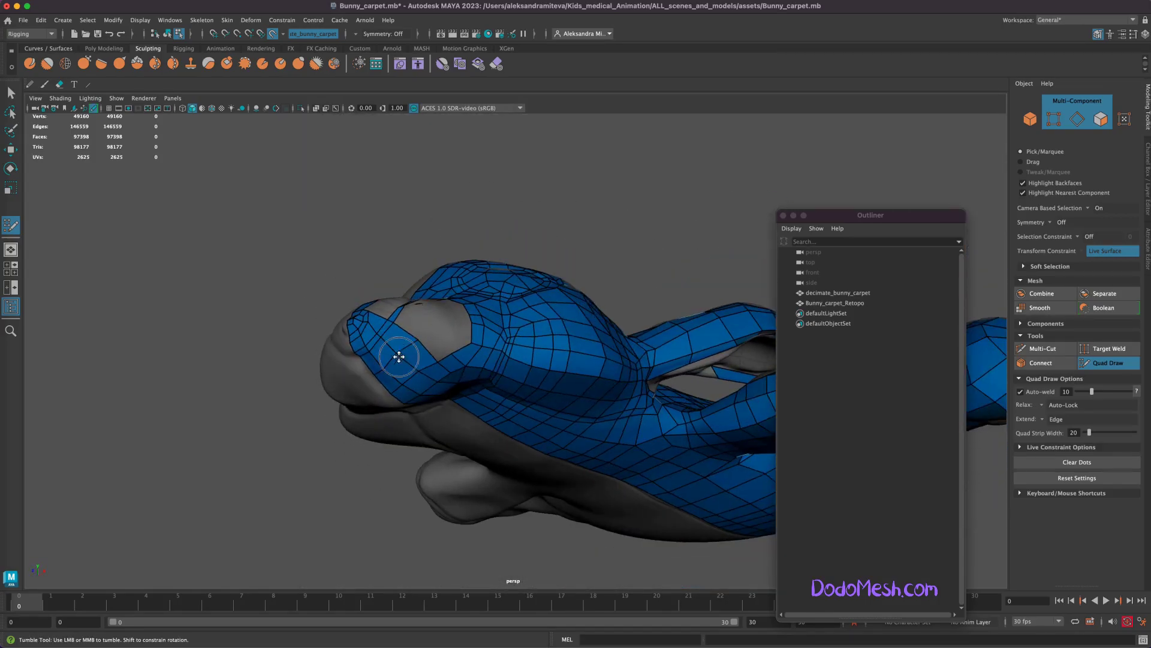
pyautogui.keyDown('shift'); pyautogui.click(455, 338); pyautogui.keyUp('shift')
pyautogui.keyDown('alt'); pyautogui.moveTo(610, 193); pyautogui.dragTo(626, 213); pyautogui.keyUp('alt')
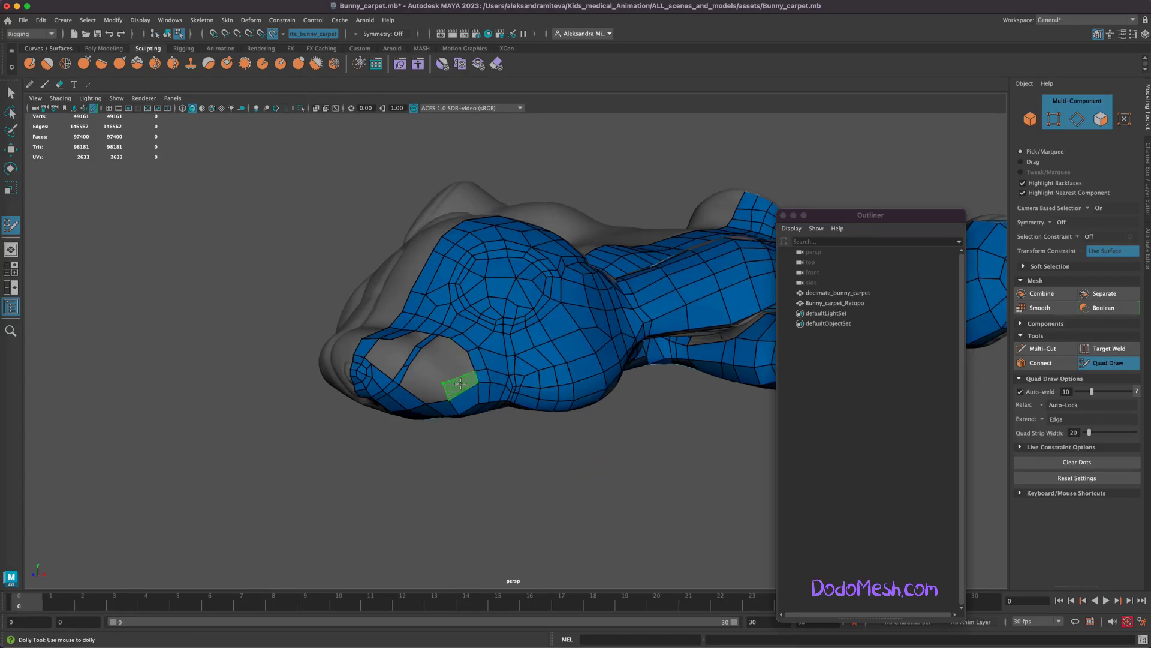
# - Fill most of the snout hole with new quads
pyautogui.keyDown('shift'); pyautogui.click(450, 385); pyautogui.keyUp('shift')
pyautogui.keyDown('shift'); pyautogui.click(424, 385); pyautogui.keyUp('shift')
pyautogui.keyDown('shift'); pyautogui.click(463, 380); pyautogui.keyUp('shift')
pyautogui.moveTo(463, 381)
pyautogui.keyDown('alt'); pyautogui.mouseDown()
pyautogui.moveTo(507, 504)
pyautogui.moveTo(408, 384)
pyautogui.mouseUp(); pyautogui.keyUp('alt')
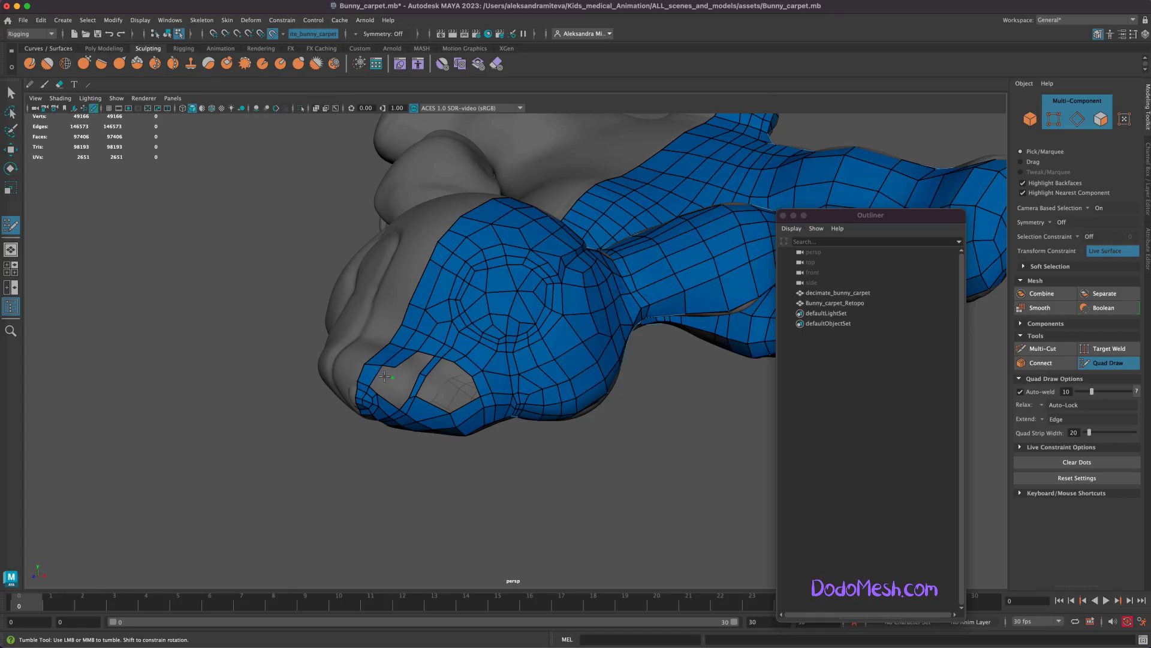
pyautogui.keyDown('alt'); pyautogui.moveTo(394, 437); pyautogui.dragTo(483, 498); pyautogui.keyUp('alt')
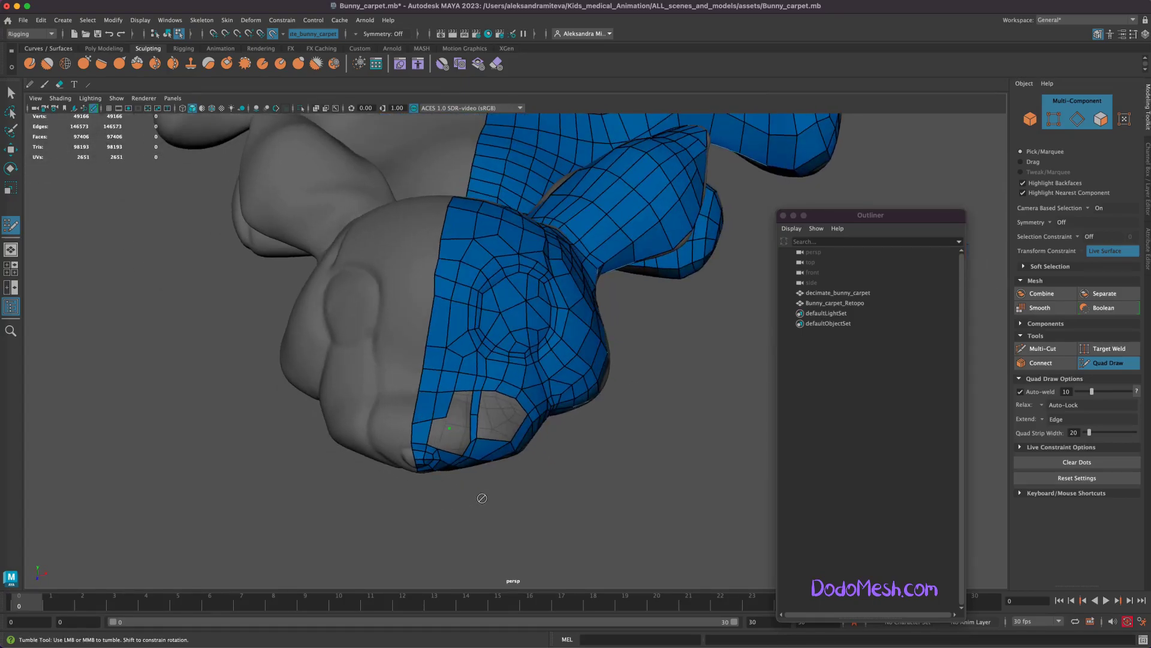
pyautogui.keyDown('shift'); pyautogui.click(441, 427); pyautogui.keyUp('shift')
pyautogui.keyDown('shift'); pyautogui.click(456, 408); pyautogui.keyUp('shift')
# - Add an edge loop at the hole rim and close the last gaps in the snout hole
pyautogui.keyDown('alt'); pyautogui.moveTo(510, 518); pyautogui.dragTo(510, 514); pyautogui.keyUp('alt')
pyautogui.keyDown('ctrl'); pyautogui.click(383, 358); pyautogui.keyUp('ctrl')
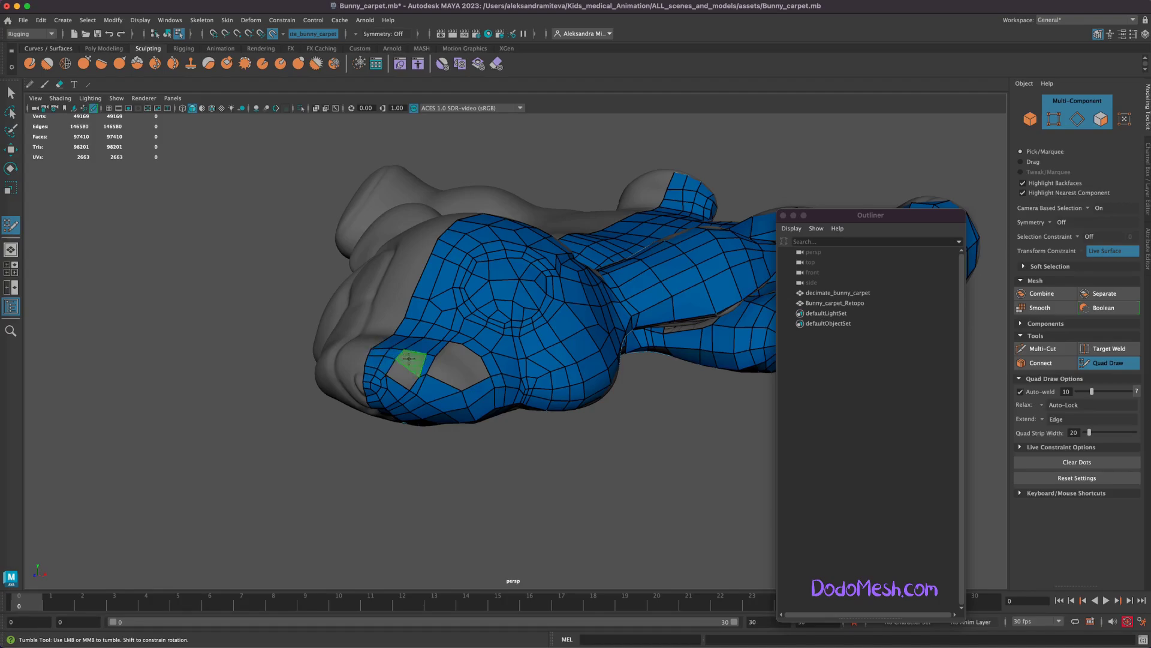
pyautogui.keyDown('shift'); pyautogui.click(461, 365); pyautogui.keyUp('shift')
pyautogui.keyDown('alt'); pyautogui.moveTo(560, 521); pyautogui.dragTo(549, 520); pyautogui.keyUp('alt')
pyautogui.keyDown('shift'); pyautogui.click(445, 389); pyautogui.keyUp('shift')
pyautogui.keyDown('shift'); pyautogui.click(450, 383); pyautogui.keyUp('shift')
pyautogui.moveTo(533, 504)
pyautogui.keyDown('alt'); pyautogui.mouseDown()
pyautogui.moveTo(458, 413)
pyautogui.moveTo(401, 545)
pyautogui.moveTo(462, 313)
pyautogui.moveTo(514, 329)
pyautogui.mouseUp(); pyautogui.keyUp('alt')
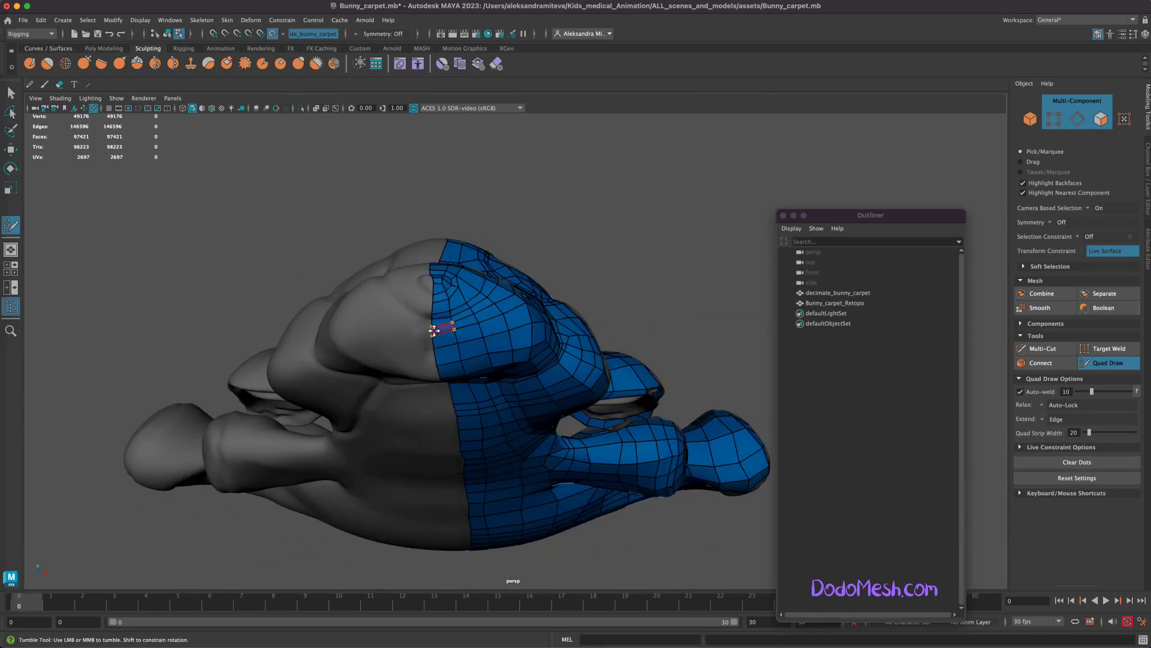
# - Save Bunny_carpet.mb with the retopology mesh at 97421 faces
pyautogui.scroll(-5, 635, 486)
pyautogui.keyDown('alt'); pyautogui.moveTo(635, 486); pyautogui.dragTo(612, 517); pyautogui.keyUp('alt')
pyautogui.hotkey('ctrl', 's')
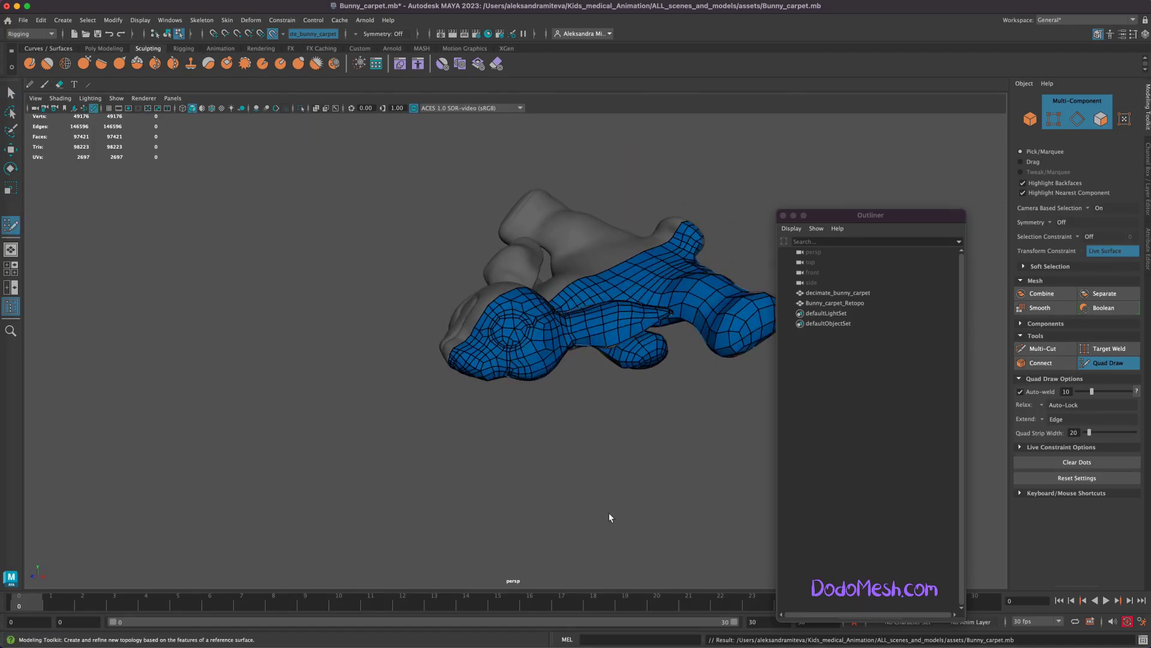
pyautogui.moveTo(649, 474)
pyautogui.keyDown('alt'); pyautogui.mouseDown()
pyautogui.moveTo(632, 453)
pyautogui.moveTo(641, 470)
pyautogui.mouseUp(); pyautogui.keyUp('alt')
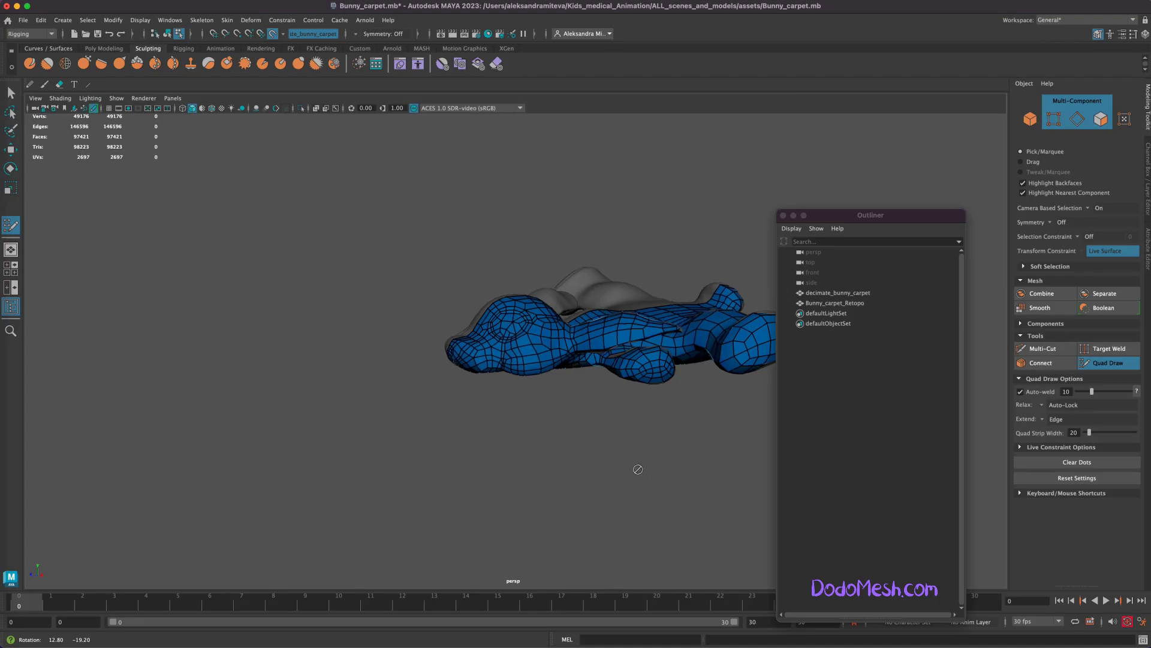
# - Place a dot on the head, review the bunny's back, and select decimate_bunny_carpet in the Outliner
pyautogui.scroll(5, 642, 470)
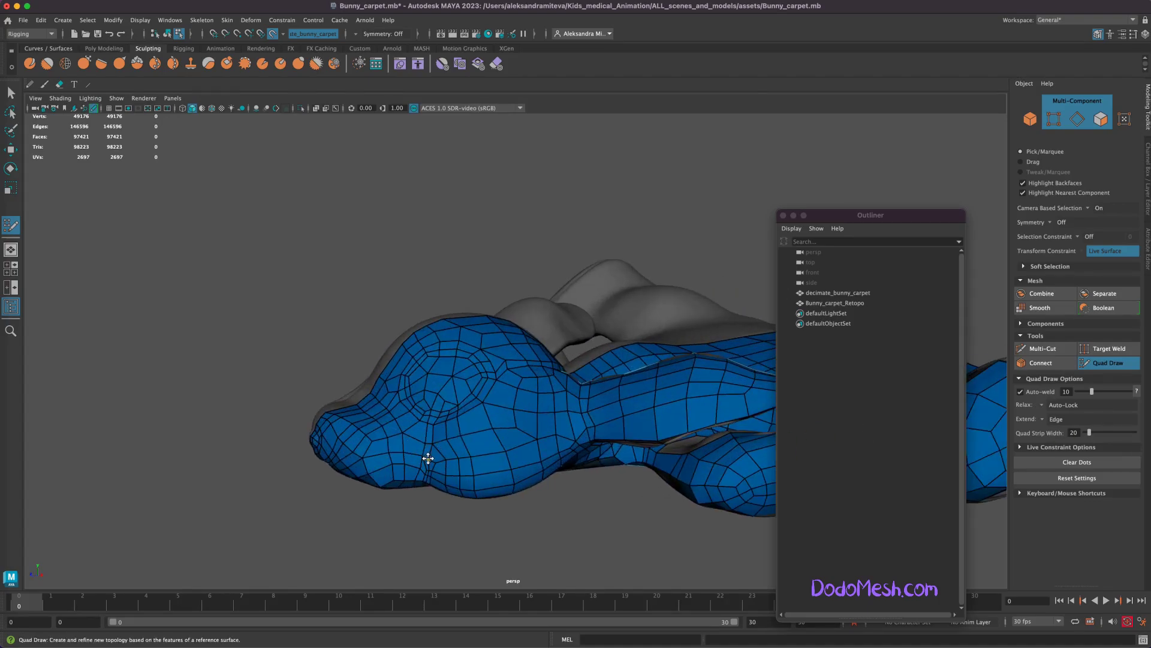
pyautogui.click(432, 443)
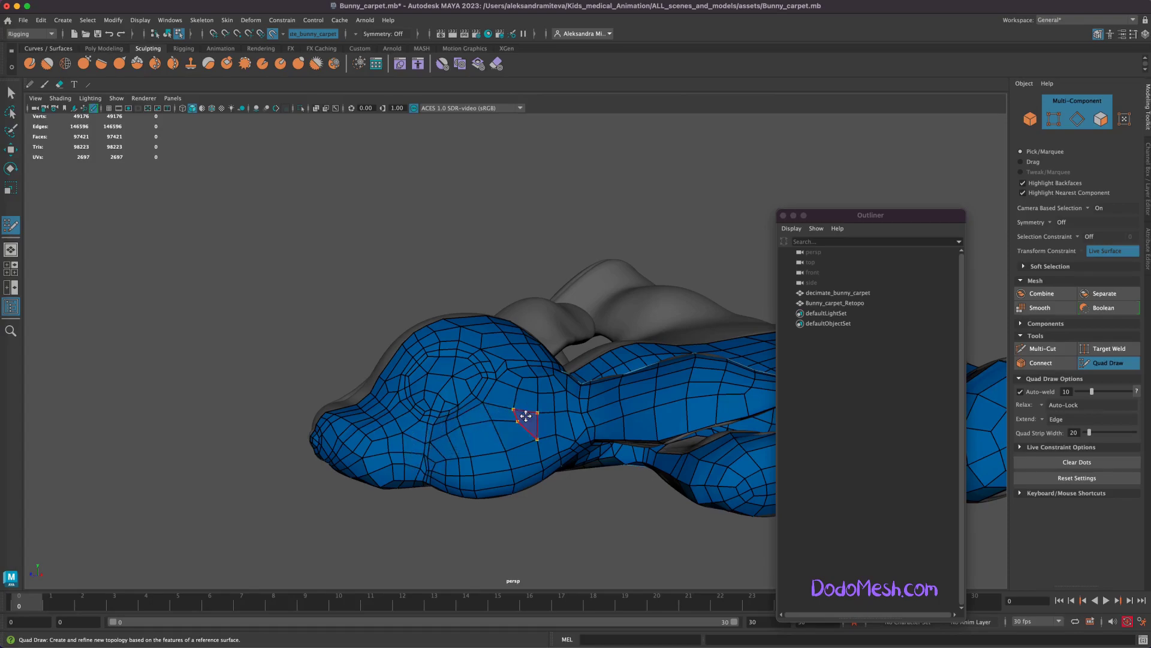
pyautogui.moveTo(508, 448)
pyautogui.keyDown('alt'); pyautogui.mouseDown()
pyautogui.moveTo(531, 486)
pyautogui.moveTo(535, 414)
pyautogui.moveTo(571, 492)
pyautogui.mouseUp(); pyautogui.keyUp('alt')
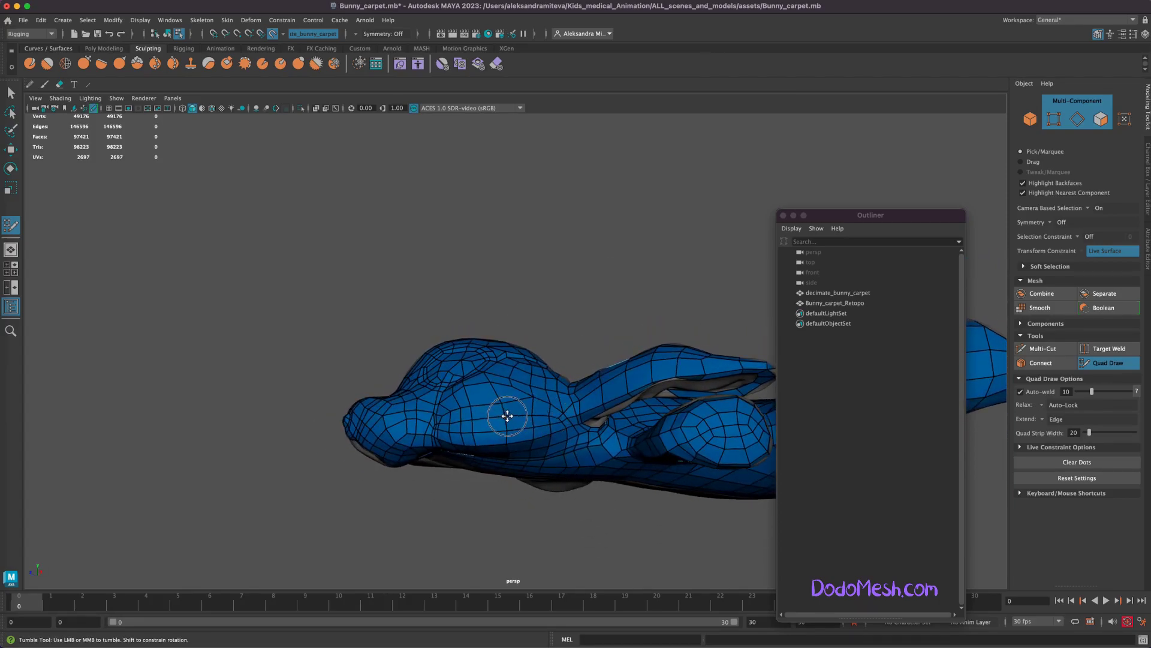
pyautogui.keyDown('alt'); pyautogui.moveTo(501, 403); pyautogui.dragTo(596, 545); pyautogui.keyUp('alt')
pyautogui.scroll(3, 570, 472)
pyautogui.keyDown('alt'); pyautogui.moveTo(570, 472); pyautogui.dragTo(476, 484); pyautogui.keyUp('alt')
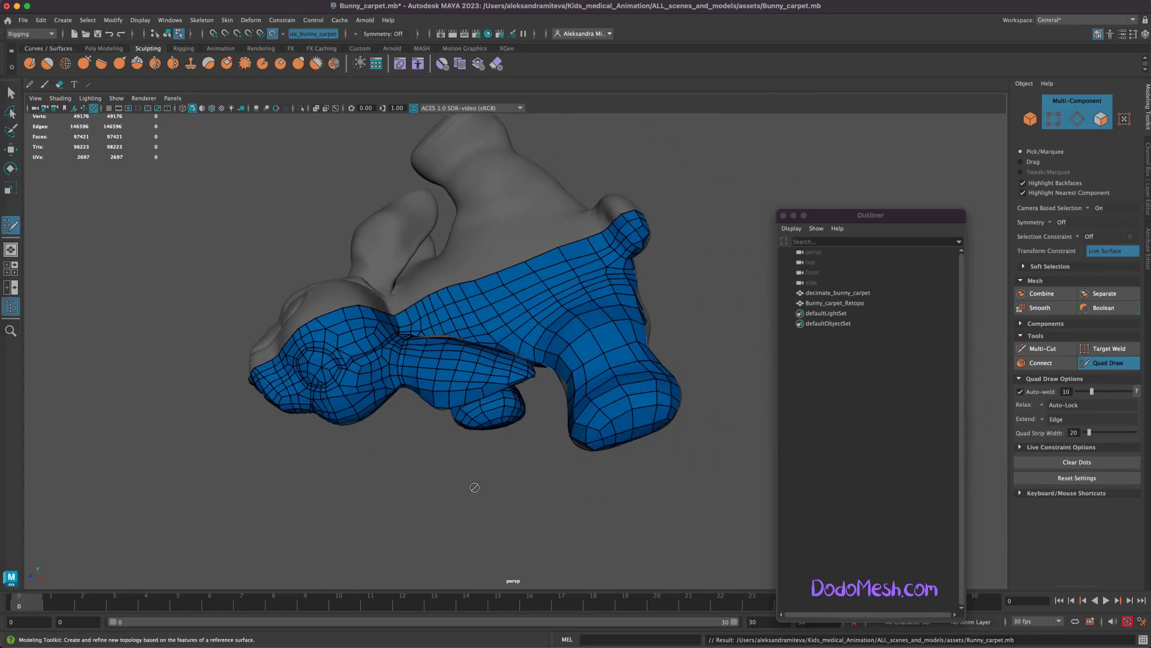
pyautogui.keyDown('alt'); pyautogui.moveTo(677, 493); pyautogui.dragTo(673, 471); pyautogui.keyUp('alt')
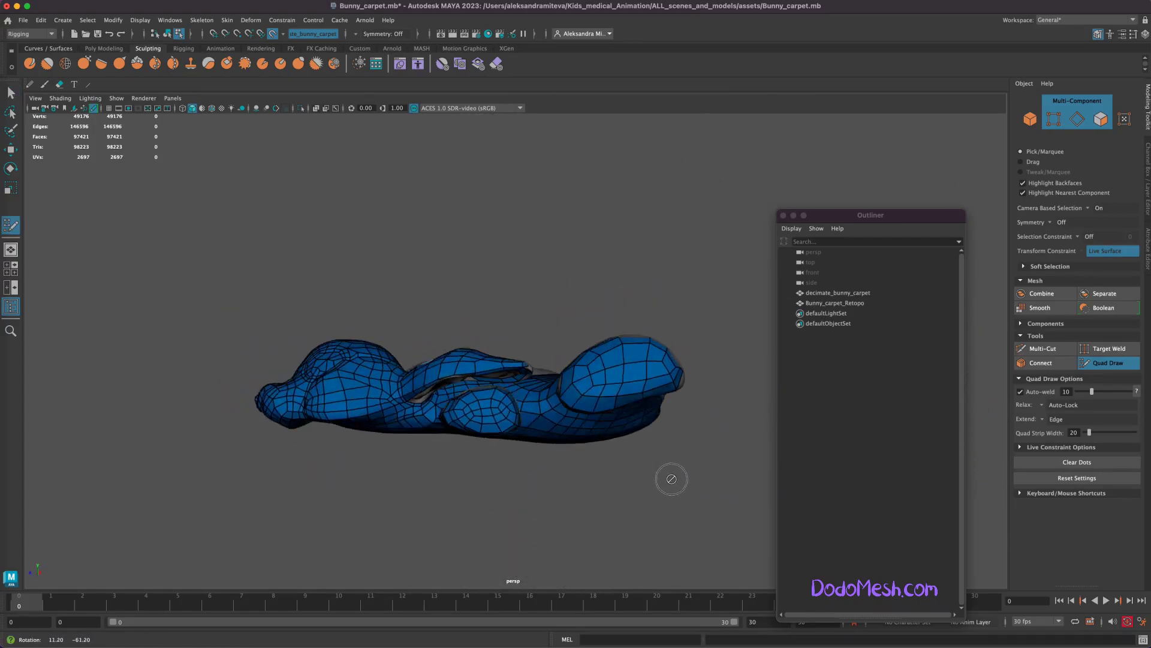
pyautogui.click(834, 294)
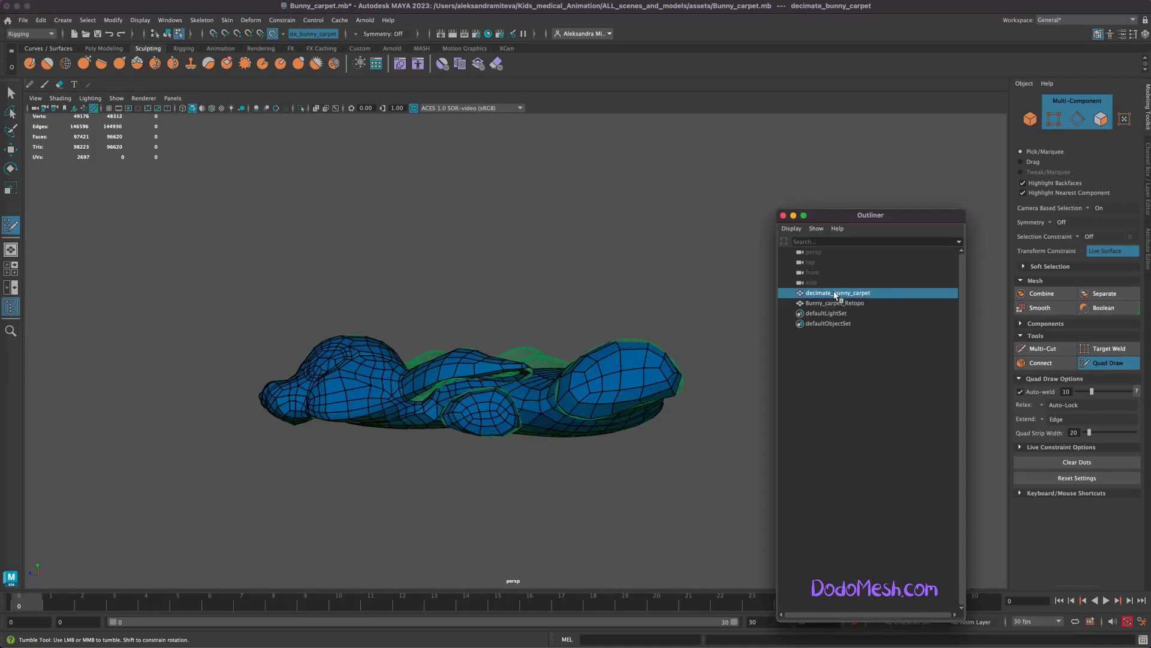
# - Leave Quad Draw, duplicate decimate_bunny_carpet, and rename the copy 'ear'
pyautogui.moveTo(698, 481)
pyautogui.keyDown('alt'); pyautogui.mouseDown()
pyautogui.moveTo(713, 504)
pyautogui.moveTo(648, 391)
pyautogui.mouseUp(); pyautogui.keyUp('alt')
pyautogui.click(822, 304)
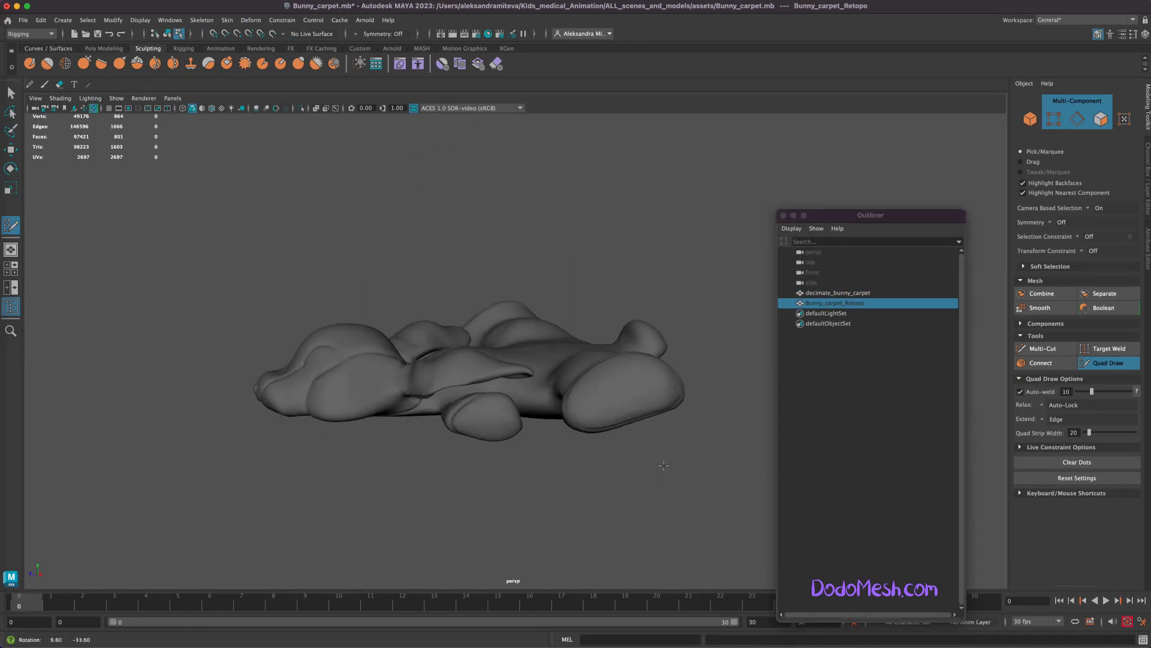
pyautogui.press('q')
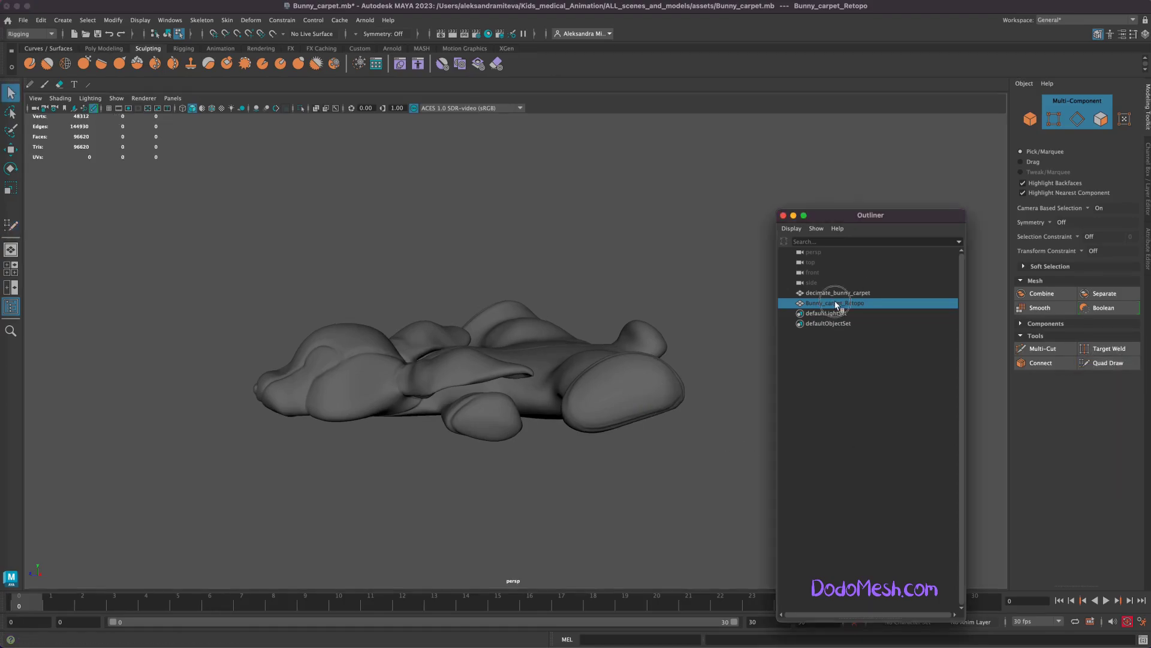
pyautogui.click(848, 292)
pyautogui.keyDown('alt'); pyautogui.moveTo(655, 475); pyautogui.dragTo(662, 478); pyautogui.keyUp('alt')
pyautogui.hotkey('ctrl', 'd')
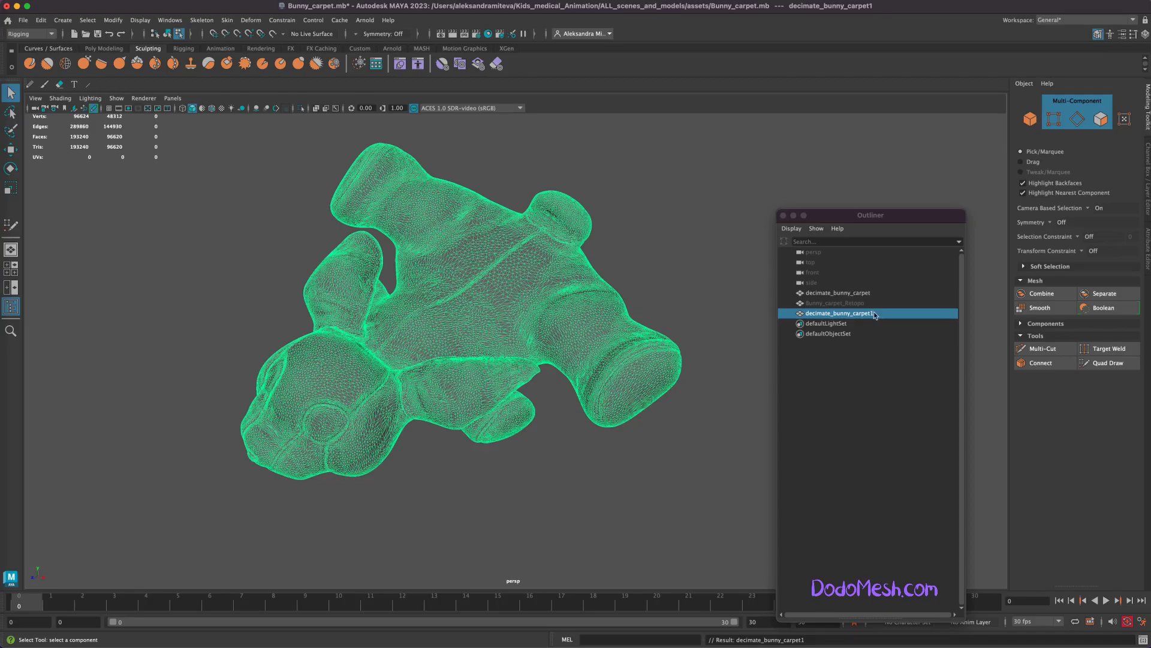
pyautogui.doubleClick(877, 312)
pyautogui.write('e')
pyautogui.press('Return')
# - Make a second duplicate of decimate_bunny_carpet named 'leg' and hide it
pyautogui.click(839, 293)
pyautogui.hotkey('ctrl', 'd')
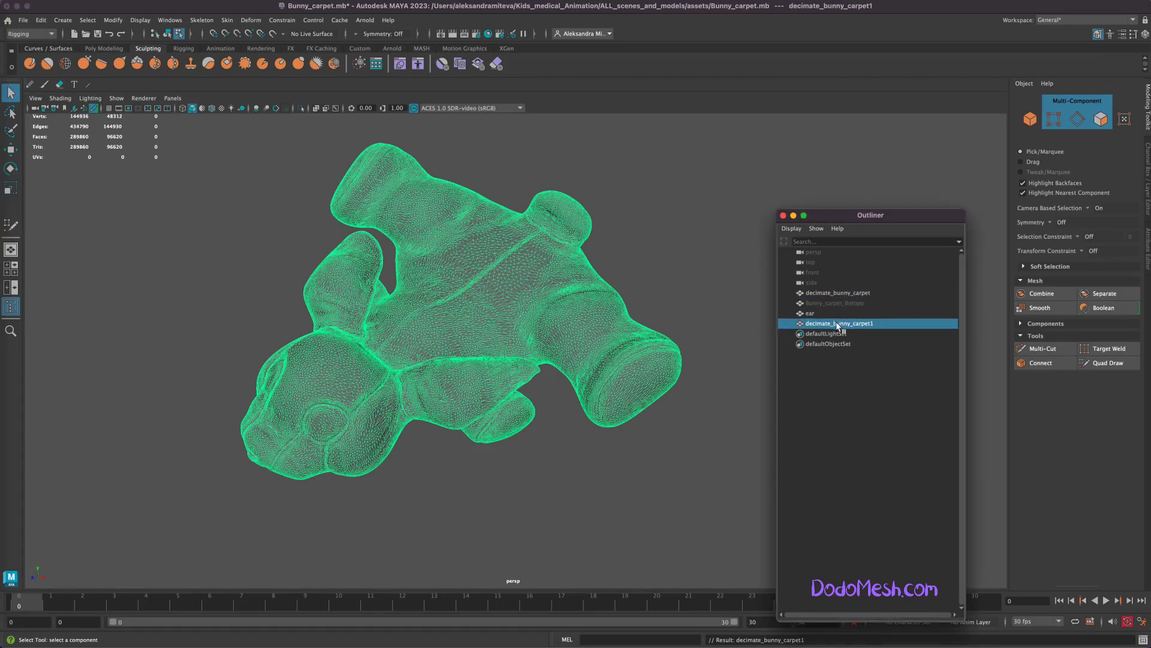
pyautogui.doubleClick(840, 323)
pyautogui.write('g')
pyautogui.press('Return')
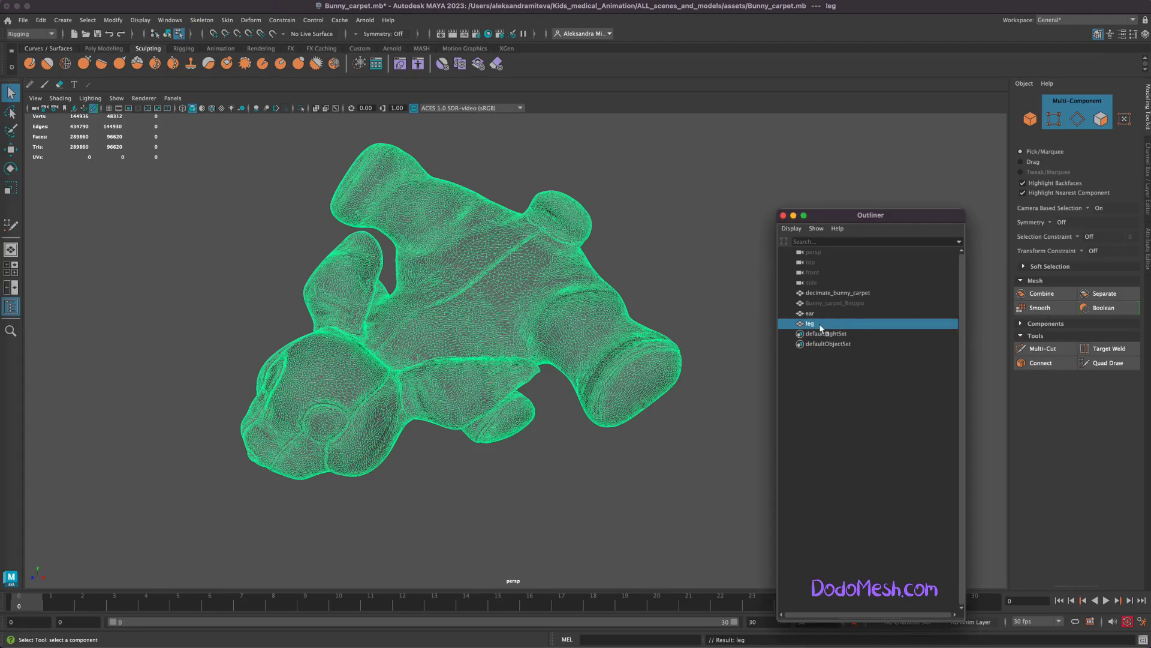
pyautogui.press('h')
# - Hide decimate_bunny_carpet and select the ear mesh
pyautogui.click(831, 293)
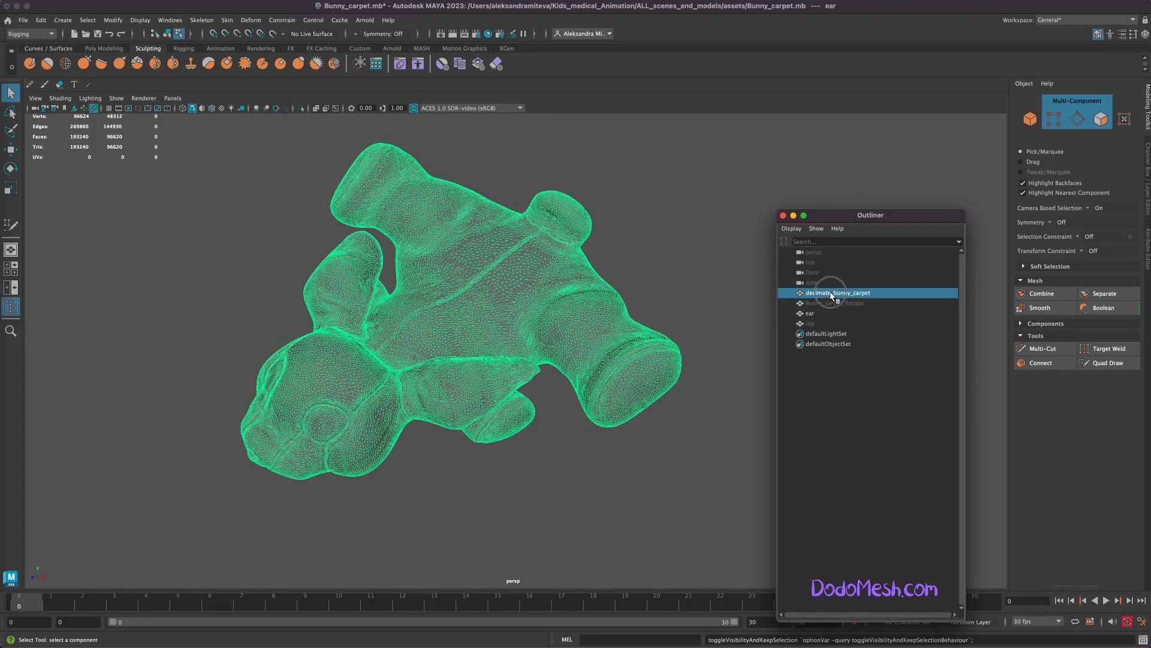
pyautogui.press('h')
pyautogui.click(811, 313)
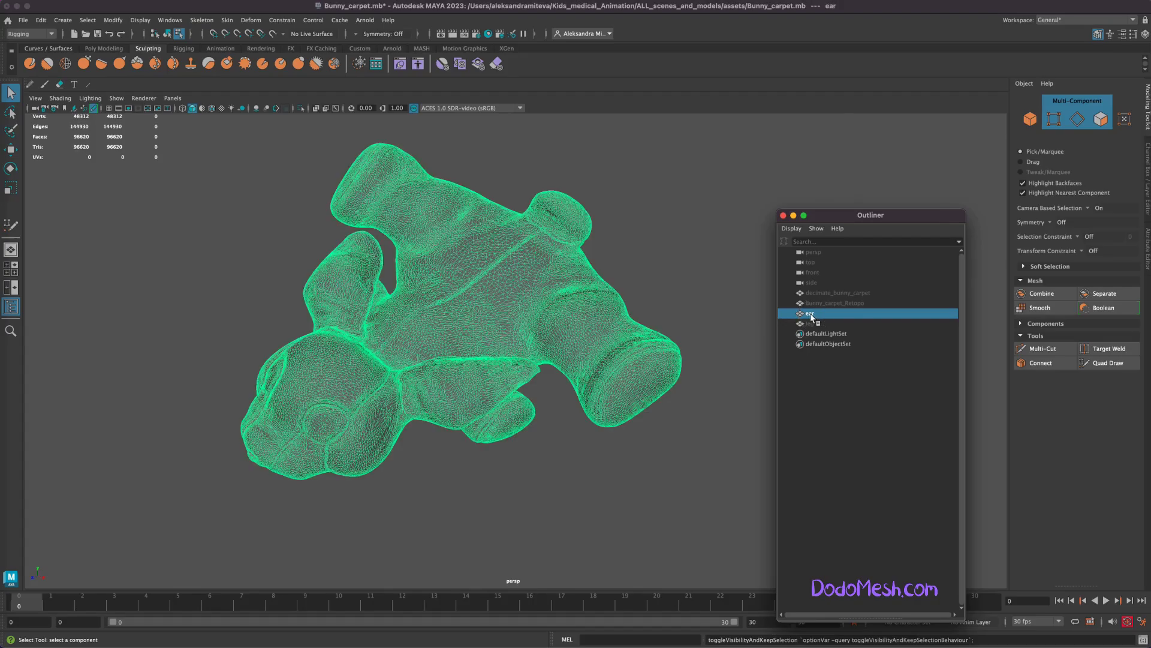
pyautogui.doubleClick(11, 93)
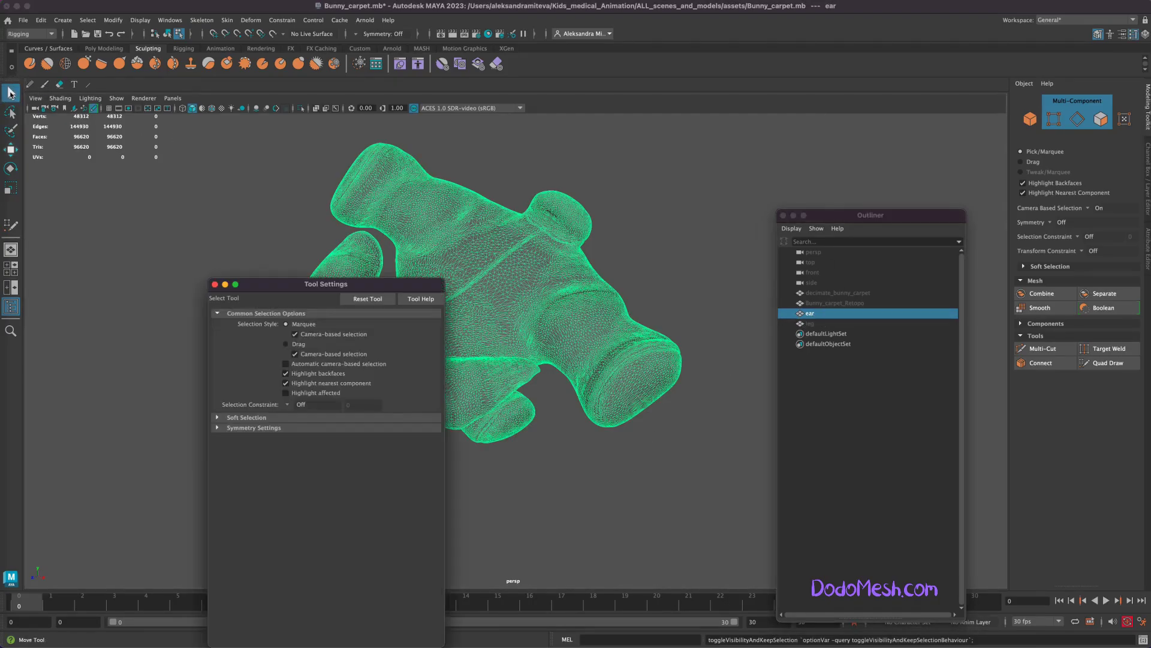
# - Turn off camera-based selection and switch to the freehand Lasso selection tool
pyautogui.click(295, 335)
pyautogui.moveTo(294, 291); pyautogui.dragTo(94, 219)
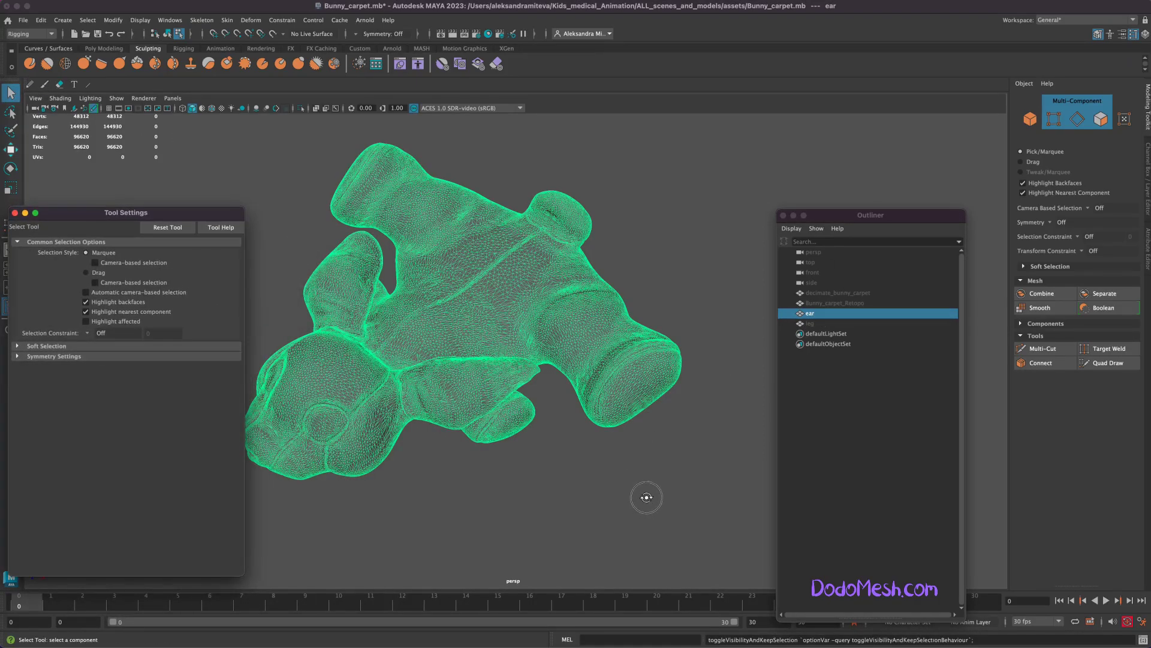
pyautogui.keyDown('alt'); pyautogui.moveTo(646, 498); pyautogui.dragTo(639, 475); pyautogui.keyUp('alt')
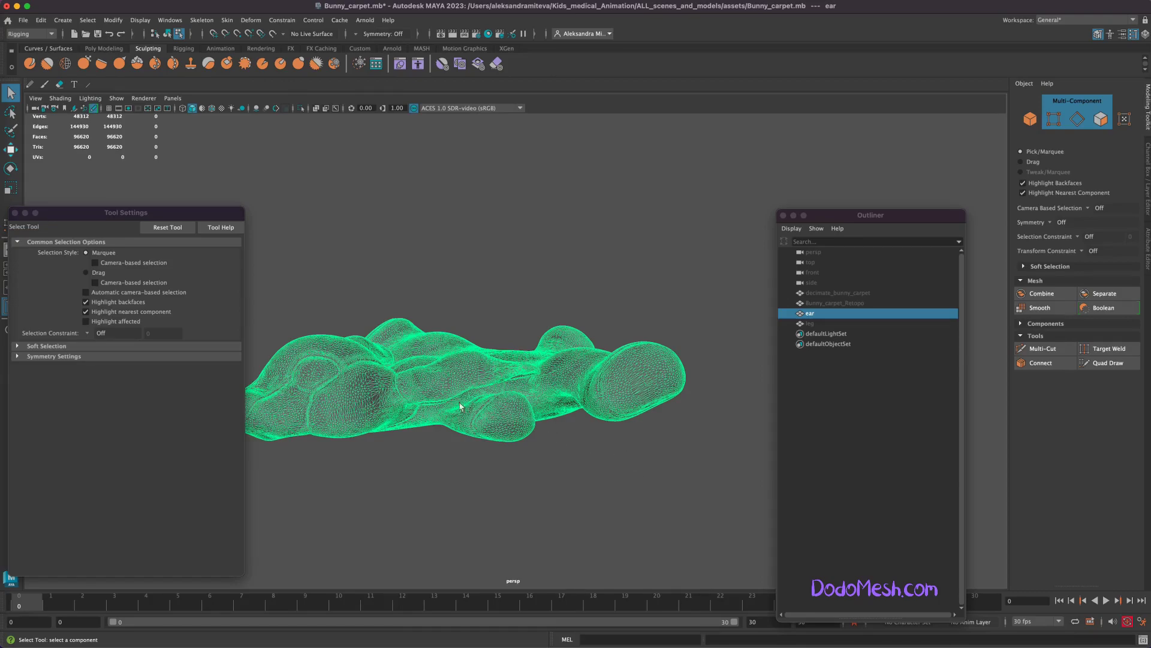
pyautogui.click(1101, 120)
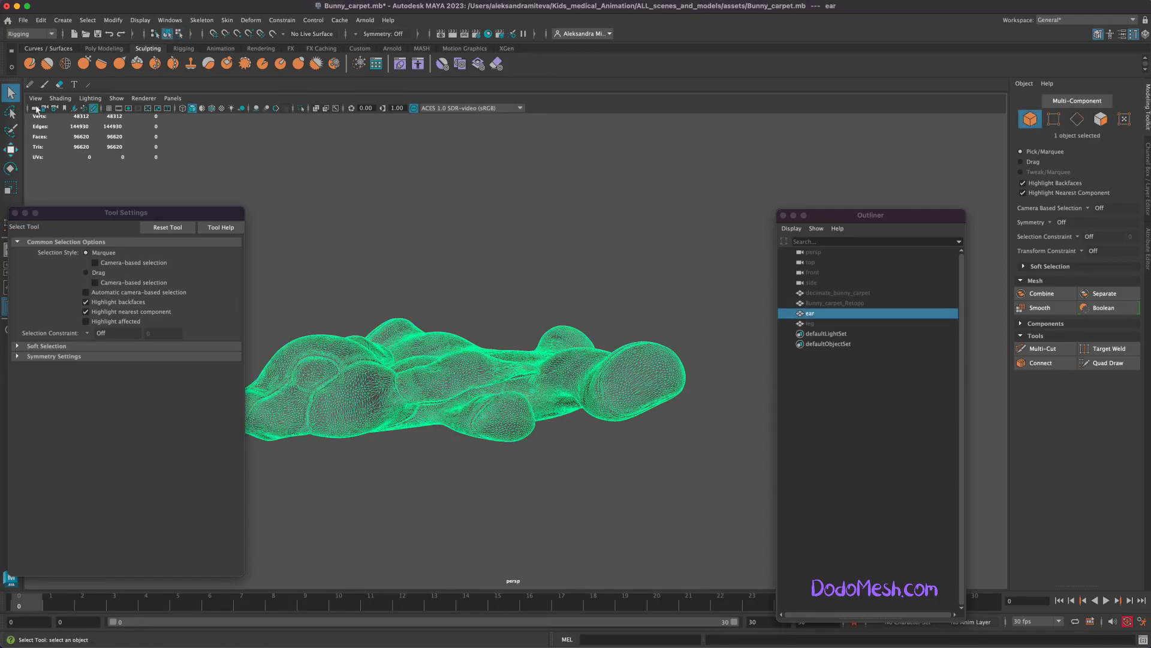
pyautogui.click(11, 113)
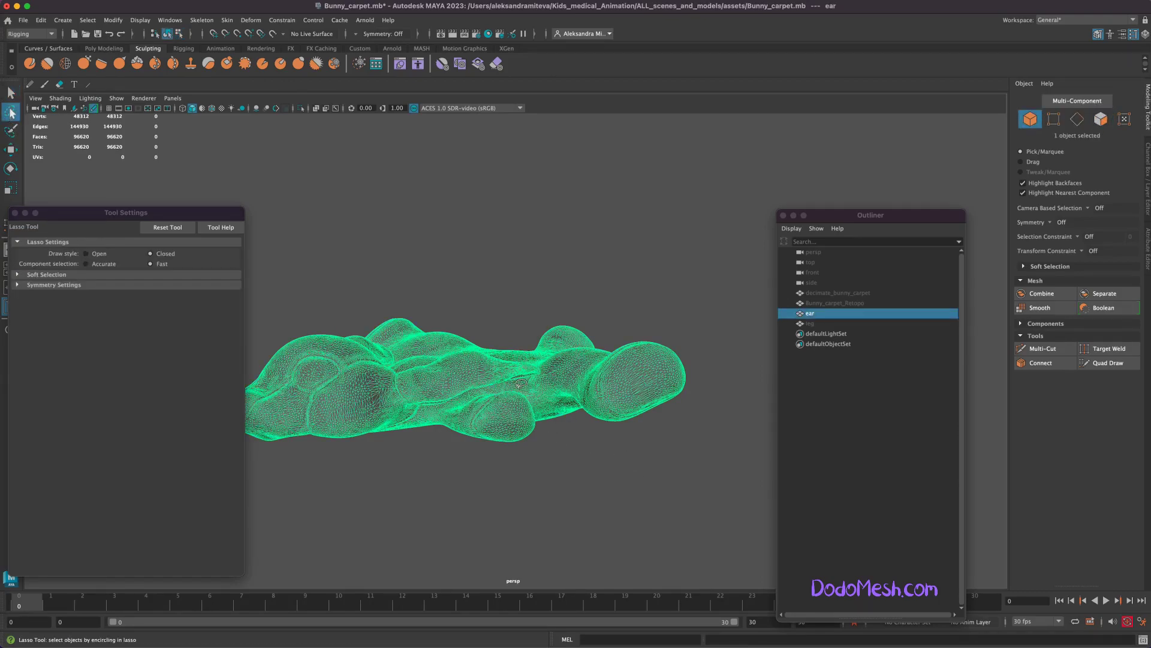
pyautogui.moveTo(423, 462); pyautogui.dragTo(712, 250)
# - In face mode, lasso and delete the unwanted body faces and the right half of the bunny
pyautogui.press('F8')
pyautogui.moveTo(631, 328); pyautogui.dragTo(560, 363)
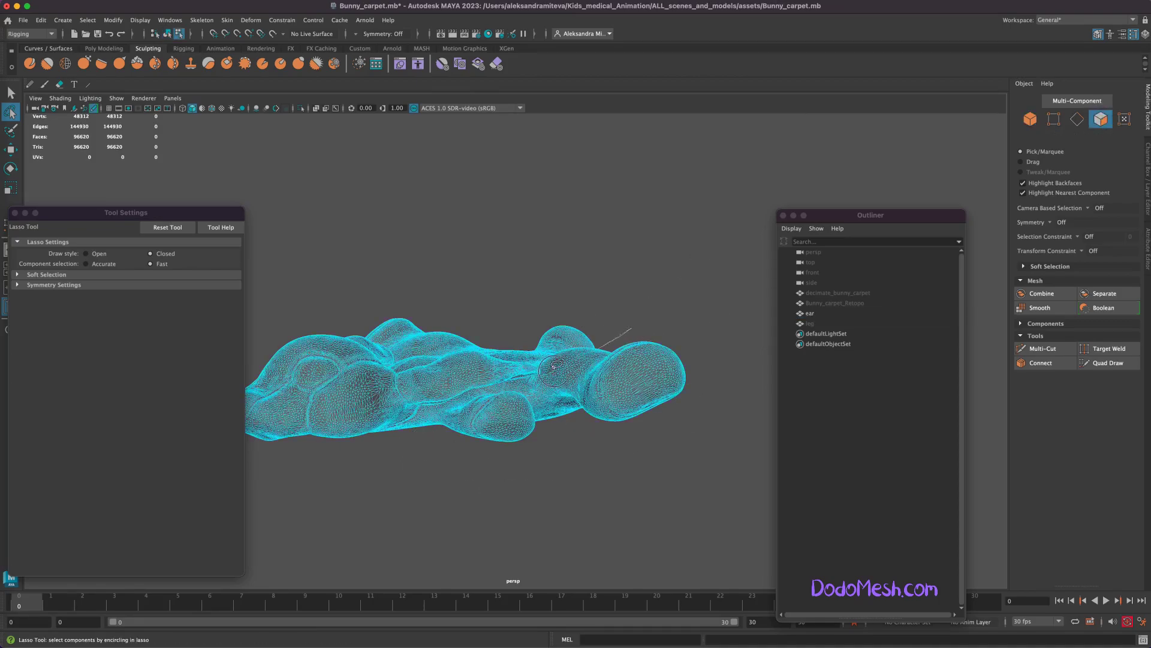
pyautogui.moveTo(717, 397); pyautogui.dragTo(719, 200)
pyautogui.press('Delete')
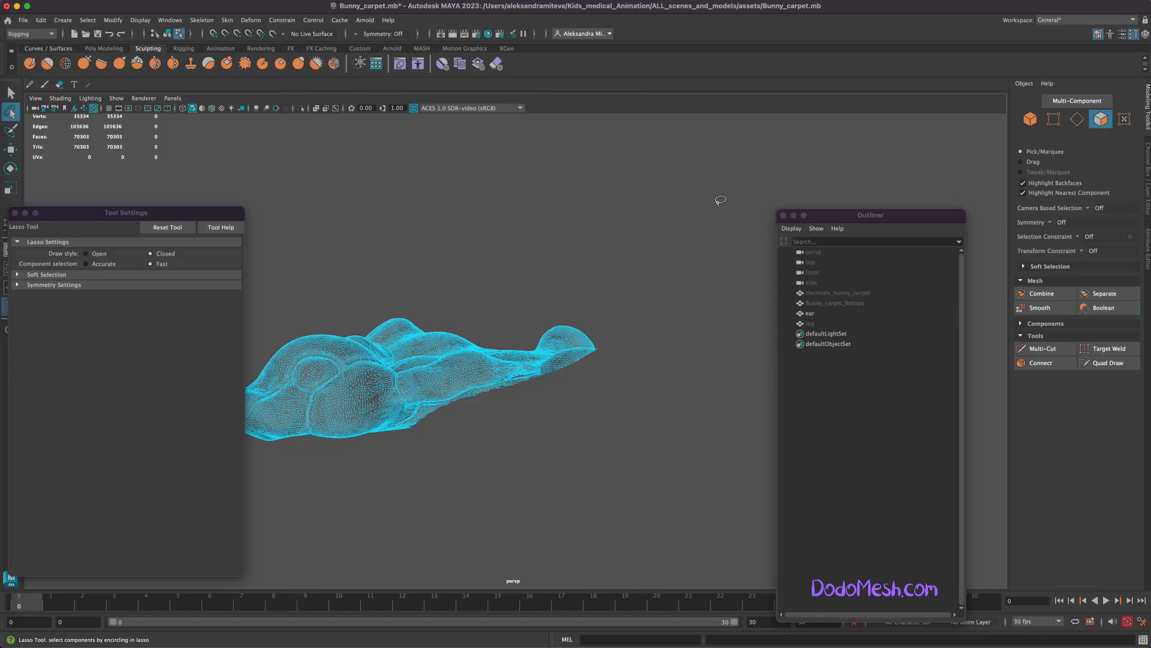
pyautogui.moveTo(689, 478)
pyautogui.keyDown('alt'); pyautogui.mouseDown()
pyautogui.moveTo(663, 465)
pyautogui.moveTo(664, 476)
pyautogui.moveTo(610, 487)
pyautogui.moveTo(638, 457)
pyautogui.mouseUp(); pyautogui.keyUp('alt')
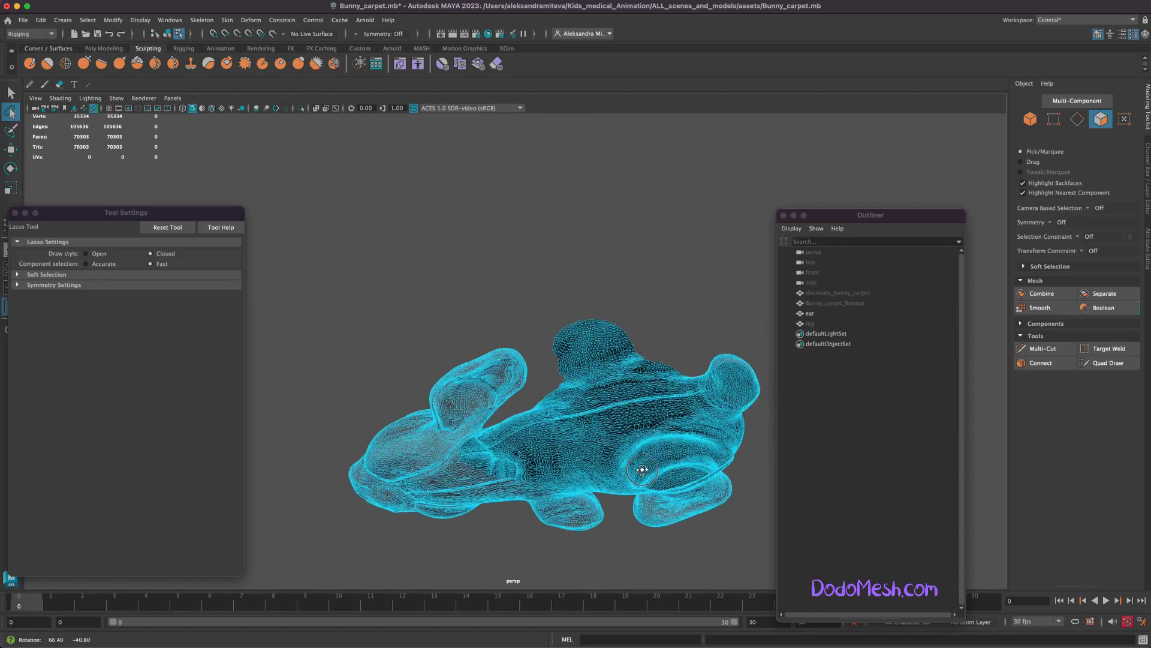
pyautogui.moveTo(527, 392); pyautogui.dragTo(673, 211)
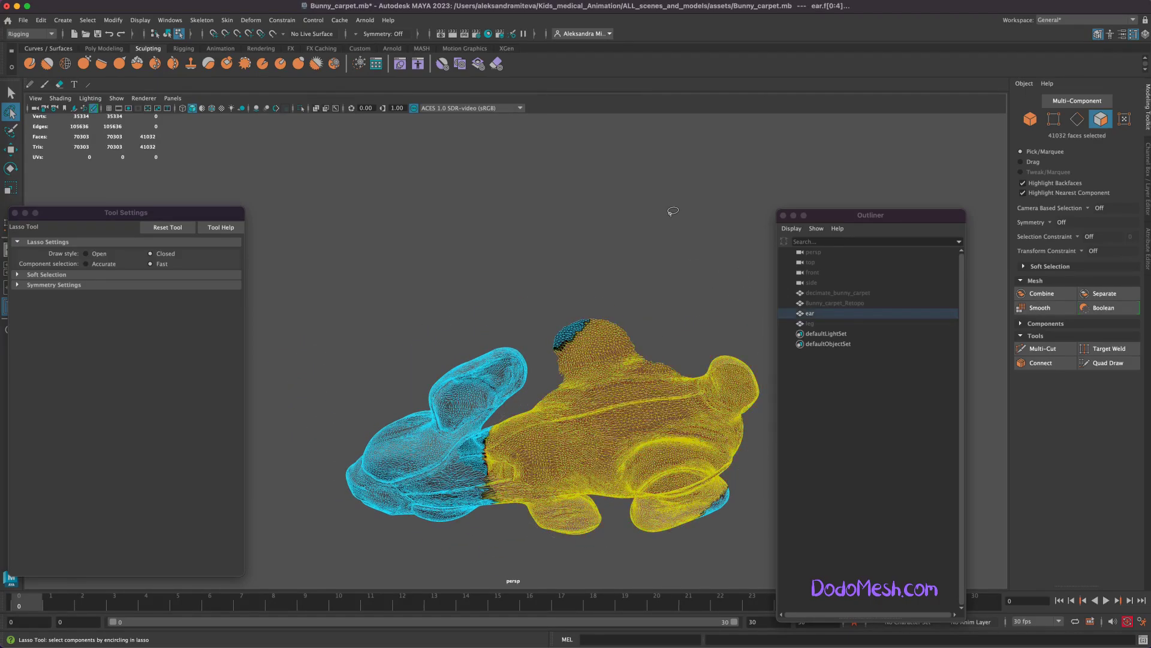
pyautogui.press('Delete')
# - Delete the leftover face pieces, return to object mode, and save Bunny_carpet.mb
pyautogui.moveTo(628, 324)
pyautogui.mouseDown()
pyautogui.moveTo(609, 400)
pyautogui.moveTo(754, 357)
pyautogui.moveTo(745, 329)
pyautogui.mouseUp()
pyautogui.press('Delete')
pyautogui.press('Delete')
pyautogui.moveTo(693, 468)
pyautogui.keyDown('alt'); pyautogui.mouseDown()
pyautogui.moveTo(653, 471)
pyautogui.moveTo(656, 462)
pyautogui.mouseUp(); pyautogui.keyUp('alt')
pyautogui.click(15, 213)
pyautogui.press('F8')
pyautogui.hotkey('ctrl', 's')
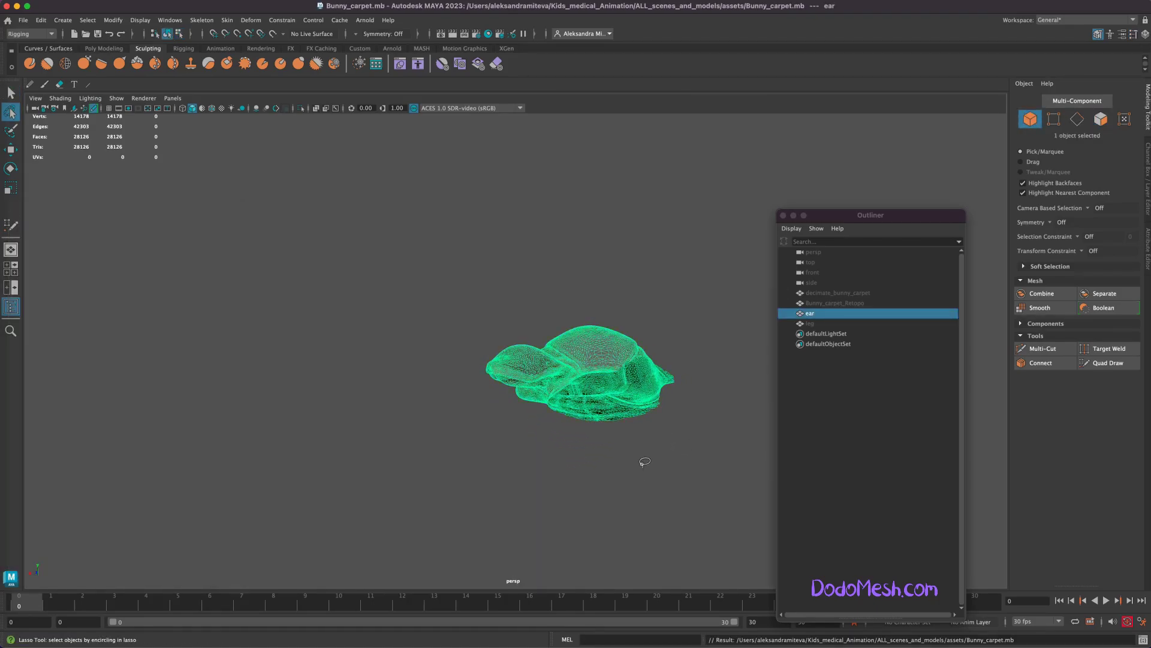
# - Make the ear piece the live surface, then select Bunny_carpet_Retopo
pyautogui.click(272, 34)
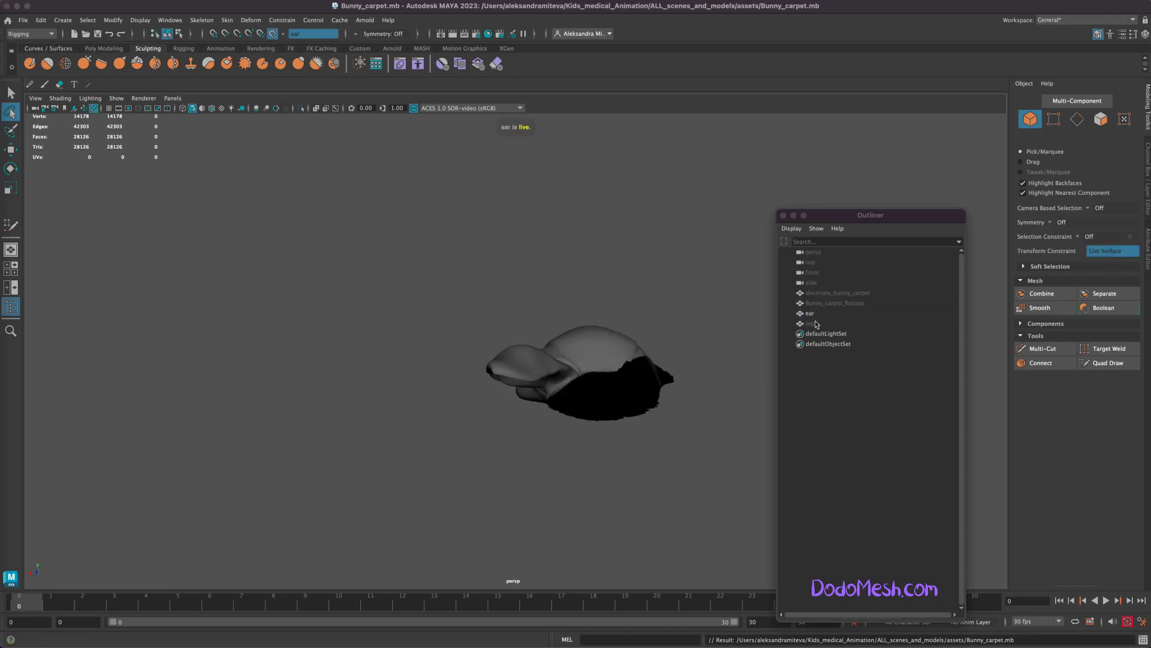
pyautogui.click(824, 304)
pyautogui.keyDown('alt'); pyautogui.moveTo(635, 479); pyautogui.dragTo(666, 524); pyautogui.keyUp('alt')
pyautogui.moveTo(665, 525)
pyautogui.keyDown('alt'); pyautogui.mouseDown(button='right')
pyautogui.moveTo(722, 496)
pyautogui.moveTo(1005, 473)
pyautogui.mouseUp(button='right'); pyautogui.keyUp('alt')
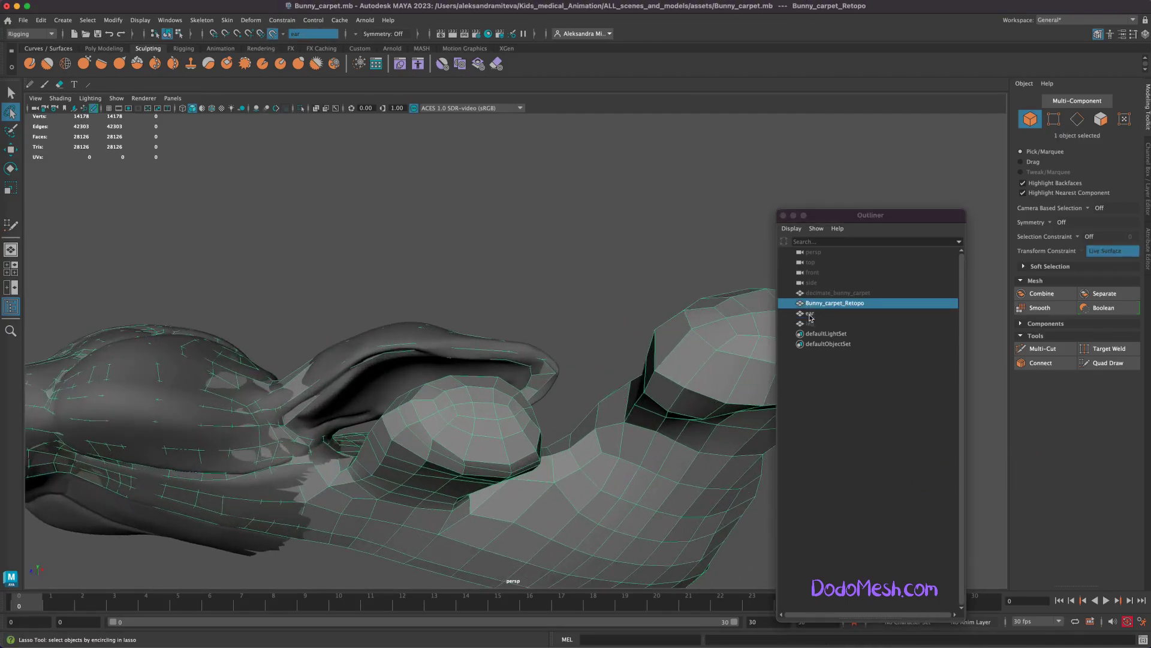
pyautogui.click(812, 313)
pyautogui.click(831, 304)
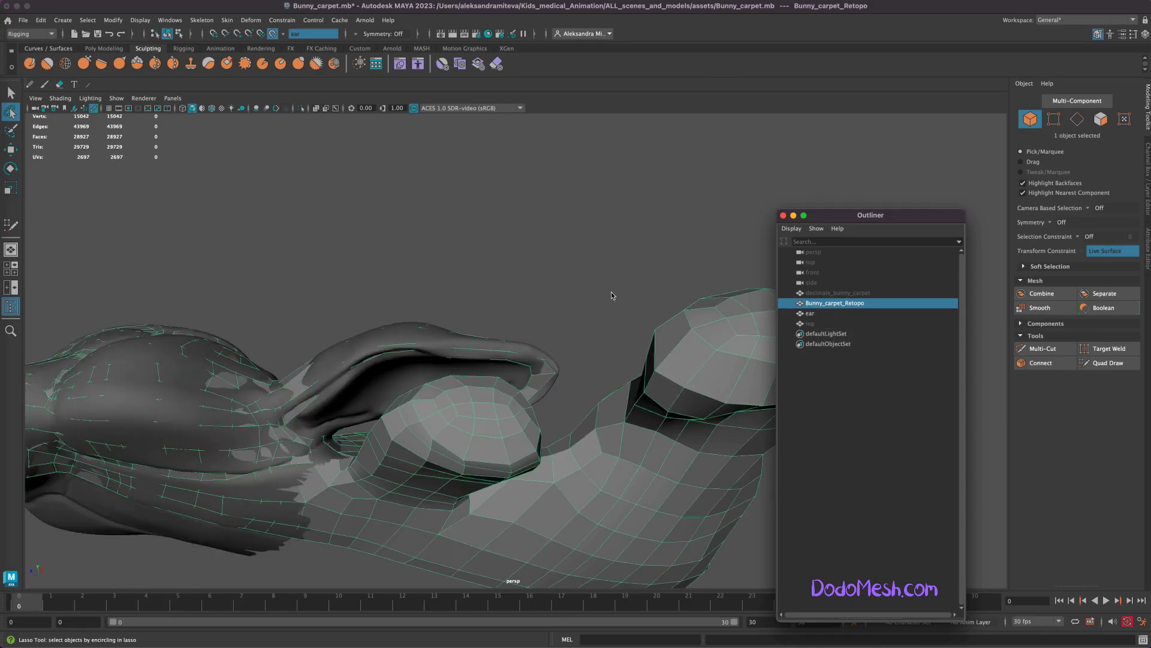
# - Quad Draw new quads into the gap beside the ear and pull its boundary vertex inward
pyautogui.click(1108, 362)
pyautogui.keyDown('alt'); pyautogui.moveTo(661, 266); pyautogui.dragTo(654, 259); pyautogui.keyUp('alt')
pyautogui.keyDown('shift'); pyautogui.click(414, 377); pyautogui.keyUp('shift')
pyautogui.keyDown('shift'); pyautogui.click(438, 336); pyautogui.keyUp('shift')
pyautogui.moveTo(637, 238)
pyautogui.keyDown('alt'); pyautogui.mouseDown()
pyautogui.moveTo(634, 226)
pyautogui.moveTo(442, 344)
pyautogui.moveTo(596, 213)
pyautogui.moveTo(450, 314)
pyautogui.mouseUp(); pyautogui.keyUp('alt')
pyautogui.moveTo(449, 312); pyautogui.dragTo(462, 293)
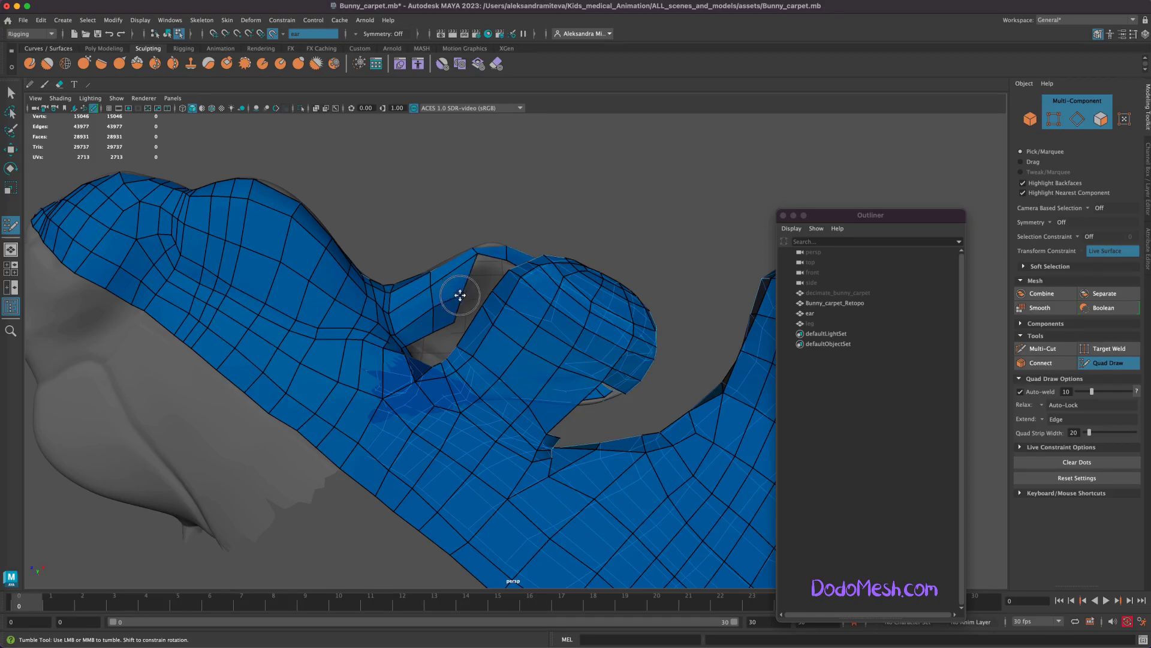
pyautogui.moveTo(690, 304)
pyautogui.keyDown('alt'); pyautogui.mouseDown()
pyautogui.moveTo(656, 334)
pyautogui.moveTo(657, 319)
pyautogui.mouseUp(); pyautogui.keyUp('alt')
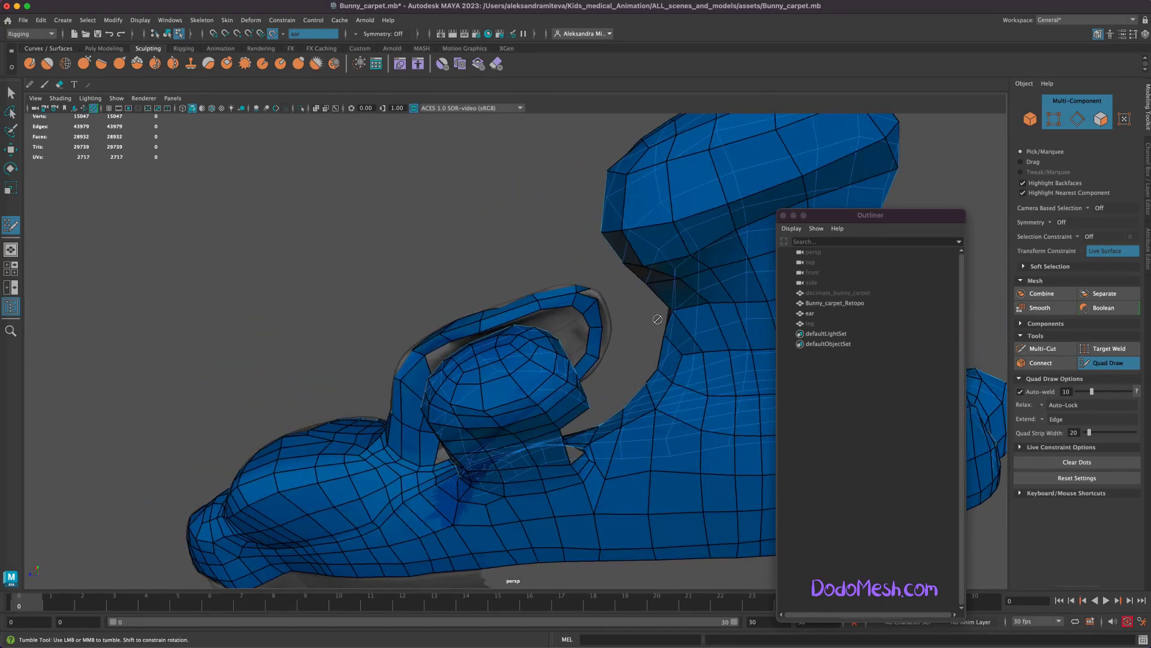
pyautogui.click(8, 93)
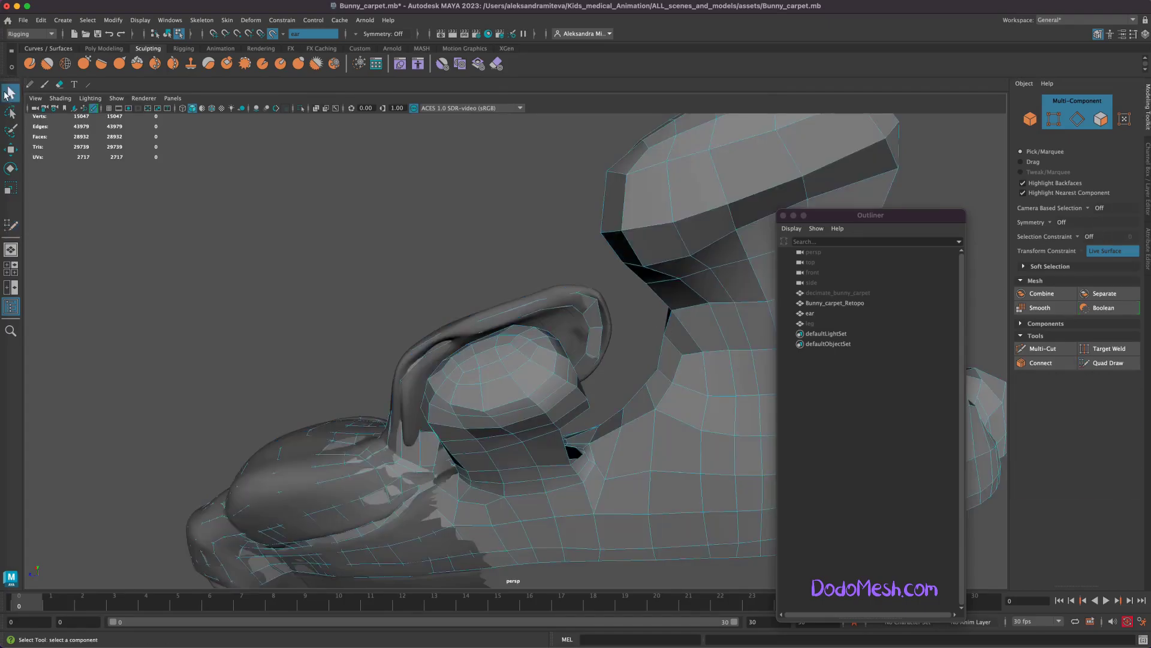
# - Lasso-select the retopo faces covering the foot below the ear and hide them
pyautogui.click(1100, 119)
pyautogui.moveTo(565, 218)
pyautogui.keyDown('alt'); pyautogui.mouseDown()
pyautogui.moveTo(605, 214)
pyautogui.moveTo(537, 240)
pyautogui.mouseUp(); pyautogui.keyUp('alt')
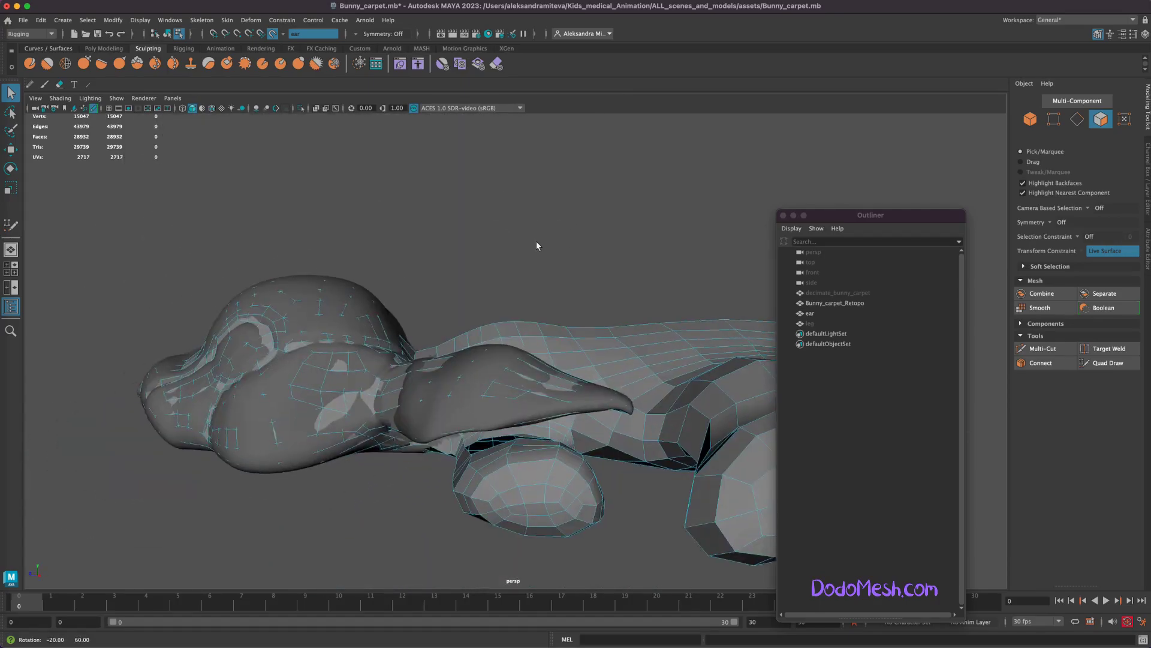
pyautogui.click(9, 112)
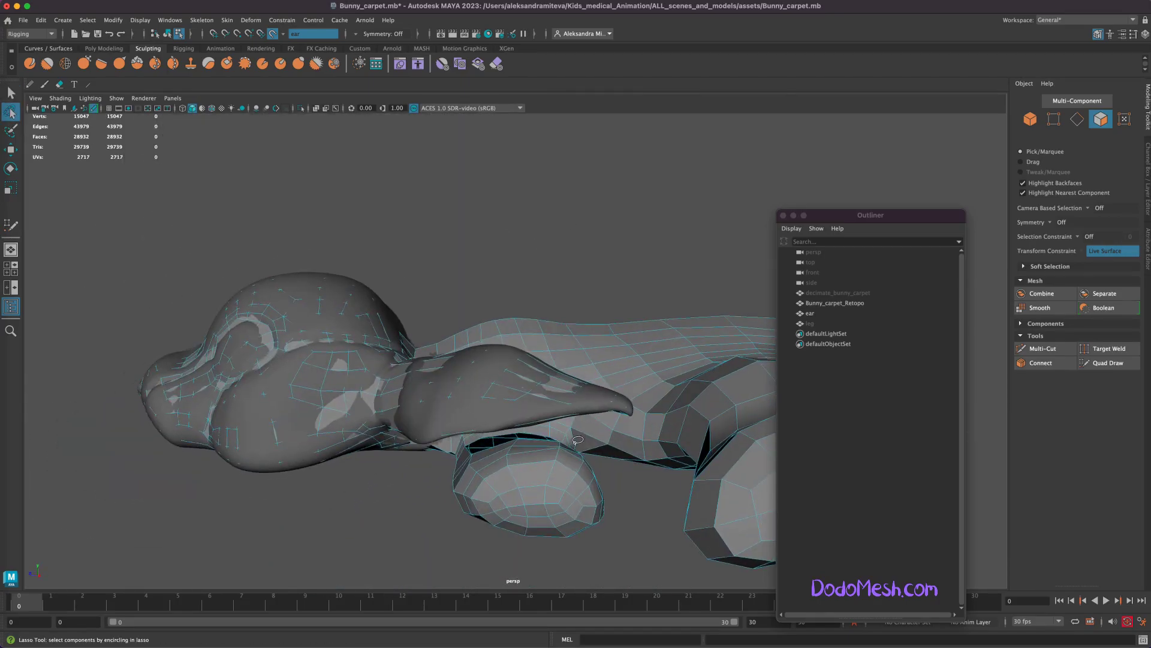
pyautogui.moveTo(515, 428); pyautogui.dragTo(656, 397)
pyautogui.hotkey('ctrl', 'h')
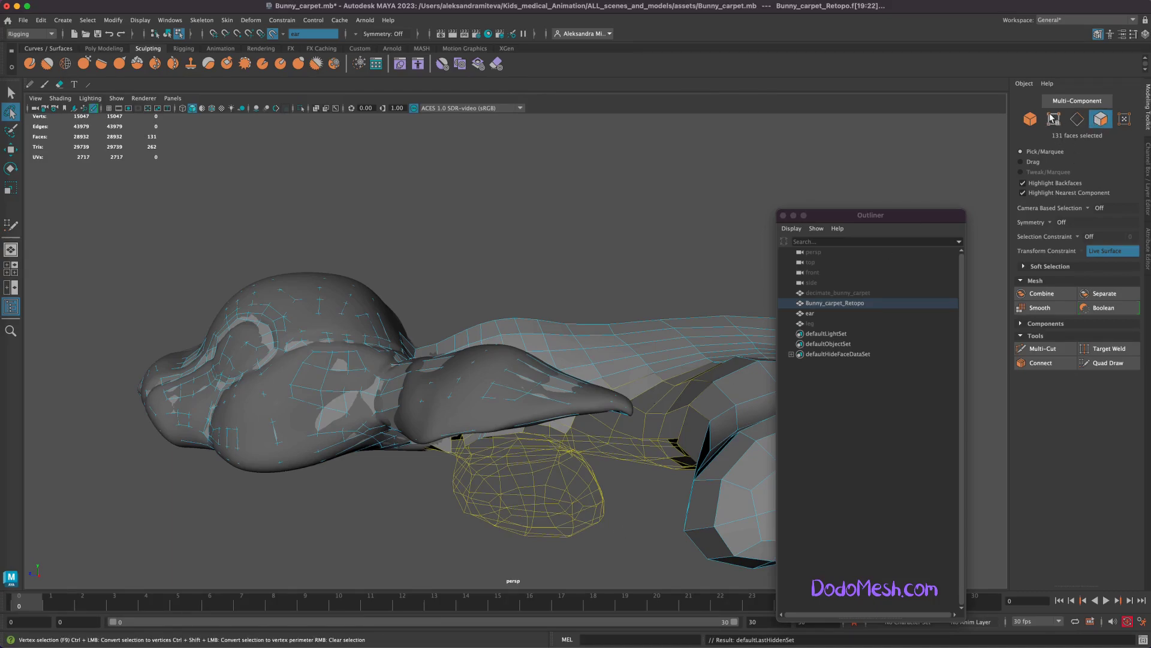
# - With Quad Draw on Bunny_carpet_Retopo, add a quad at the ear's top-left gap
pyautogui.click(846, 304)
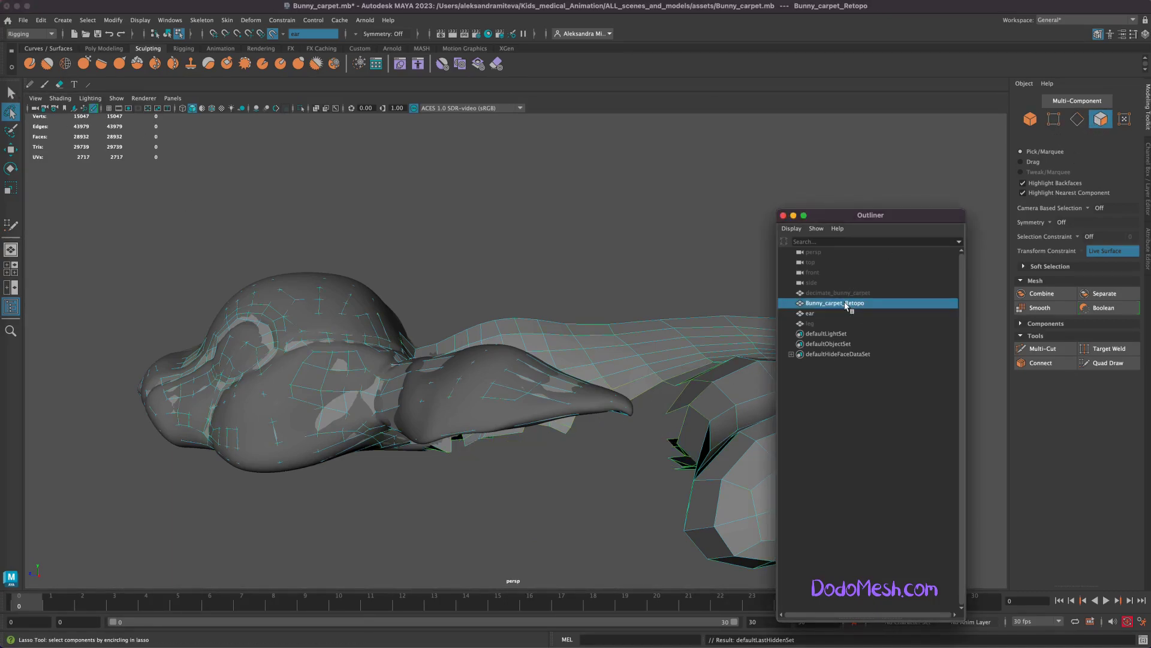
pyautogui.click(1097, 364)
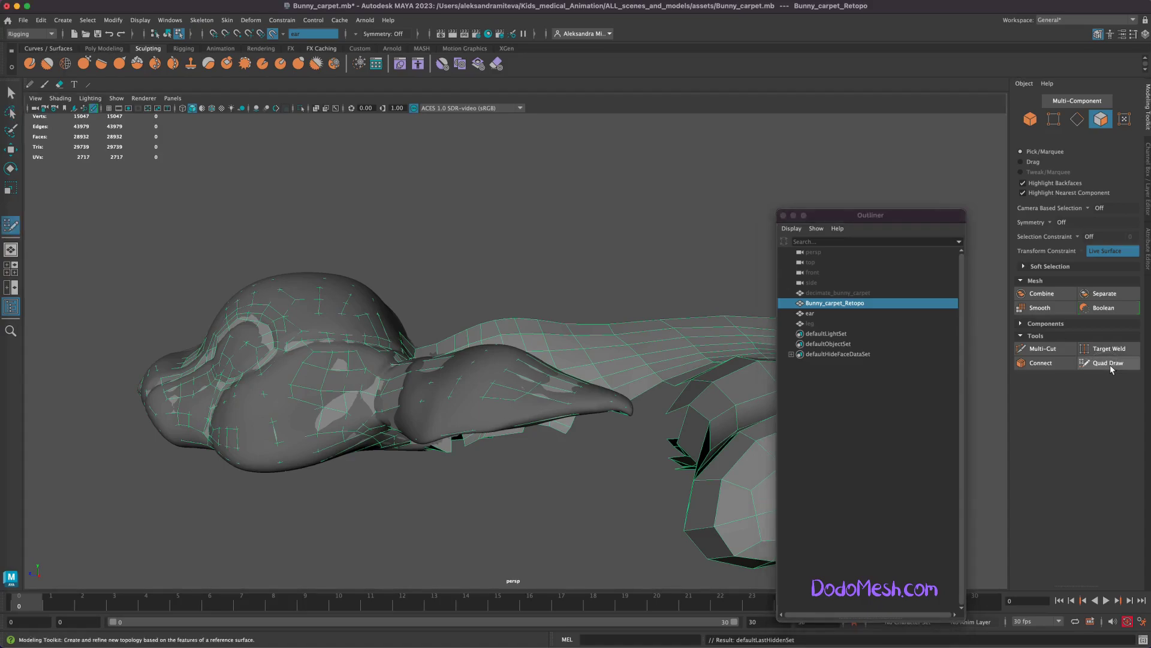
pyautogui.keyDown('alt'); pyautogui.moveTo(537, 473); pyautogui.dragTo(571, 478); pyautogui.keyUp('alt')
pyautogui.click(479, 303)
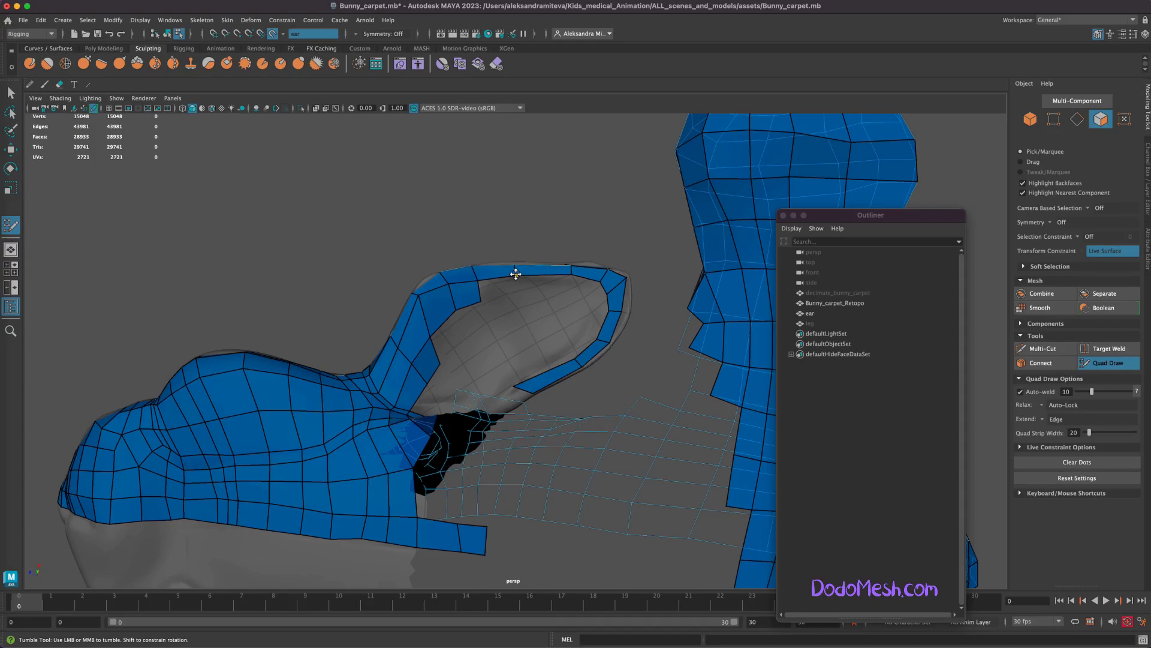
# - Add Quad Draw quads along the bunny ear's rim
pyautogui.keyDown('shift'); pyautogui.click(502, 286); pyautogui.keyUp('shift')
pyautogui.moveTo(648, 367)
pyautogui.keyDown('alt'); pyautogui.mouseDown()
pyautogui.moveTo(617, 378)
pyautogui.moveTo(606, 354)
pyautogui.mouseUp(); pyautogui.keyUp('alt')
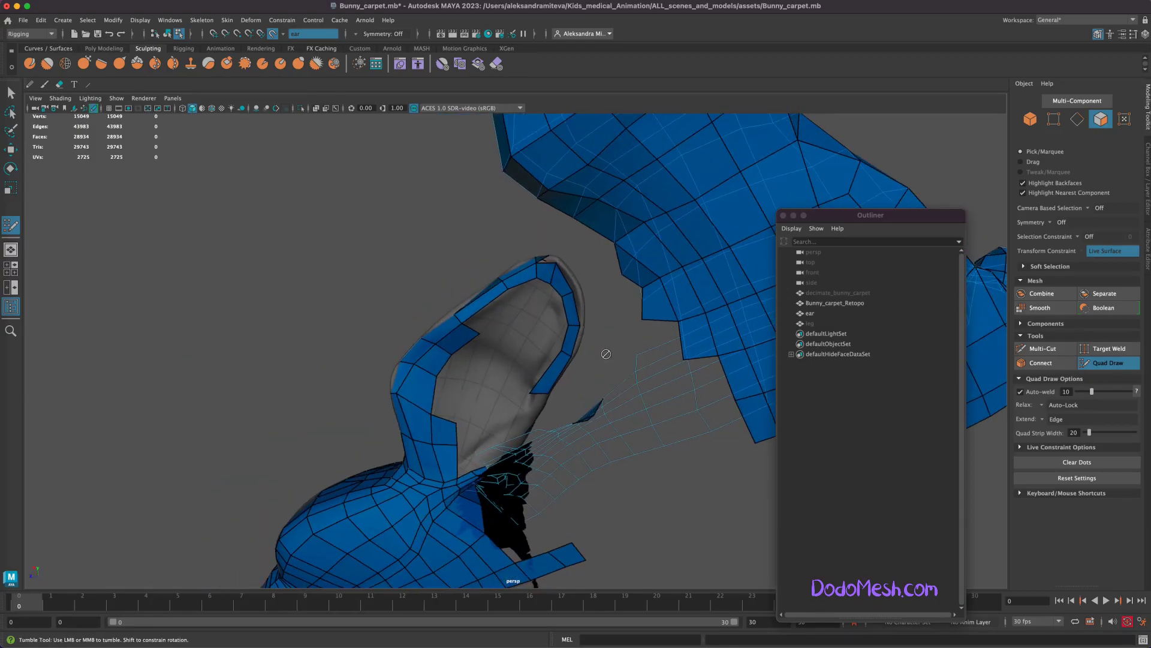
pyautogui.keyDown('shift'); pyautogui.click(543, 289); pyautogui.keyUp('shift')
pyautogui.keyDown('shift'); pyautogui.click(497, 307); pyautogui.keyUp('shift')
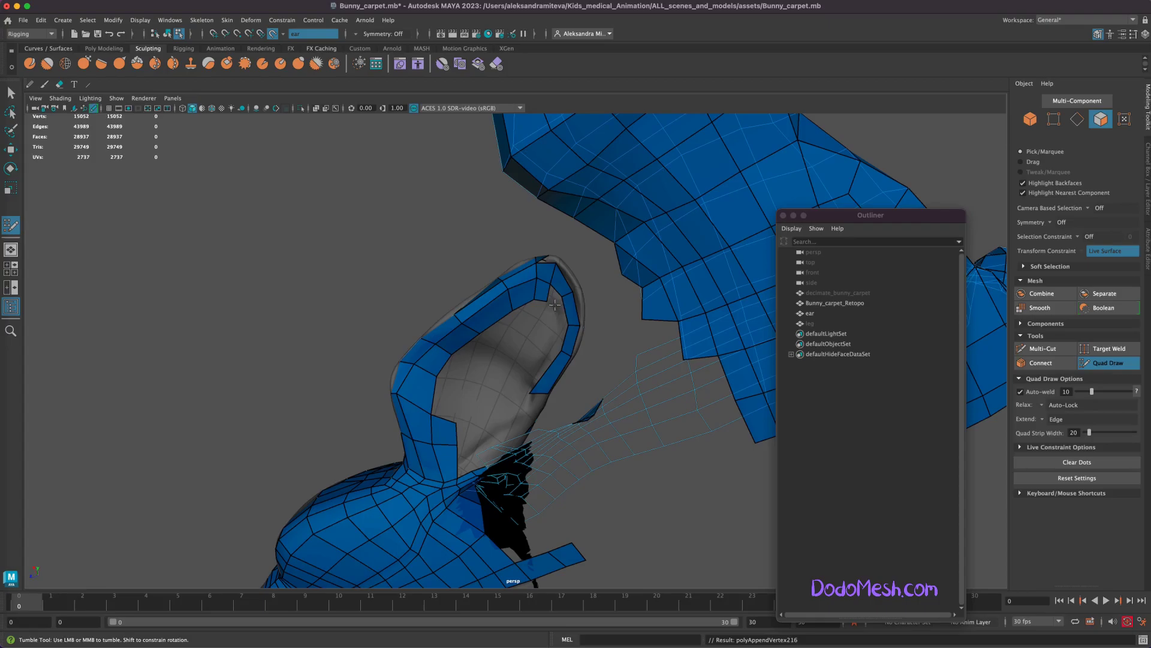
pyautogui.keyDown('shift'); pyautogui.click(562, 333); pyautogui.keyUp('shift')
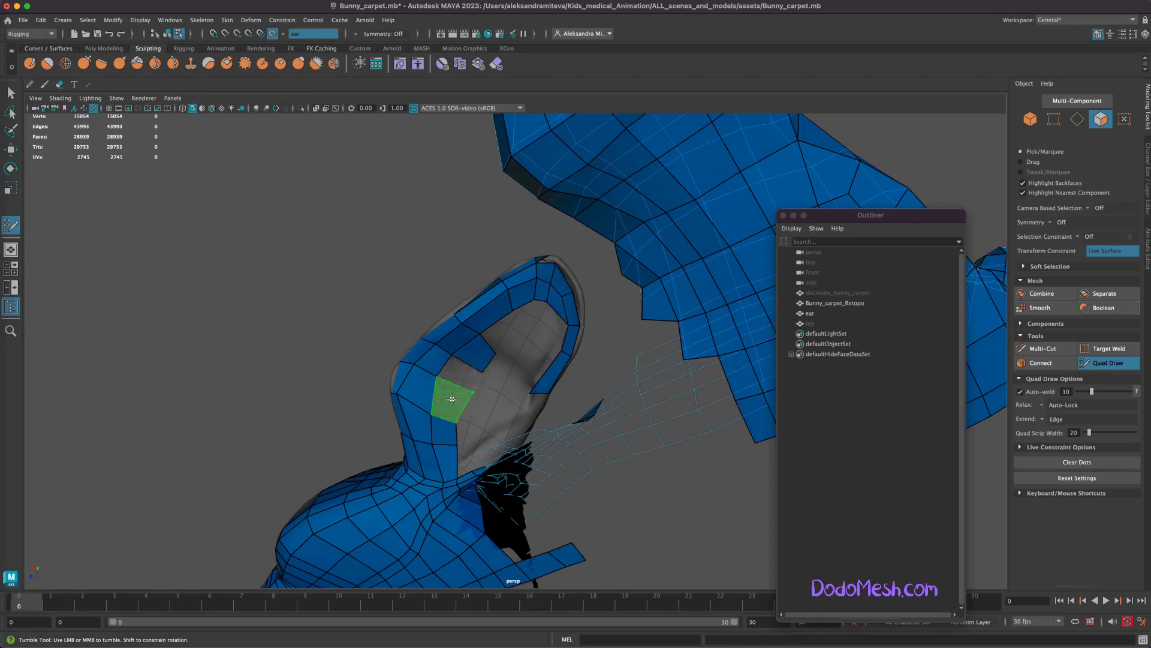
# - Fill the inner ear gap with quads, bridging the ear base to the head
pyautogui.keyDown('shift'); pyautogui.click(505, 334); pyautogui.keyUp('shift')
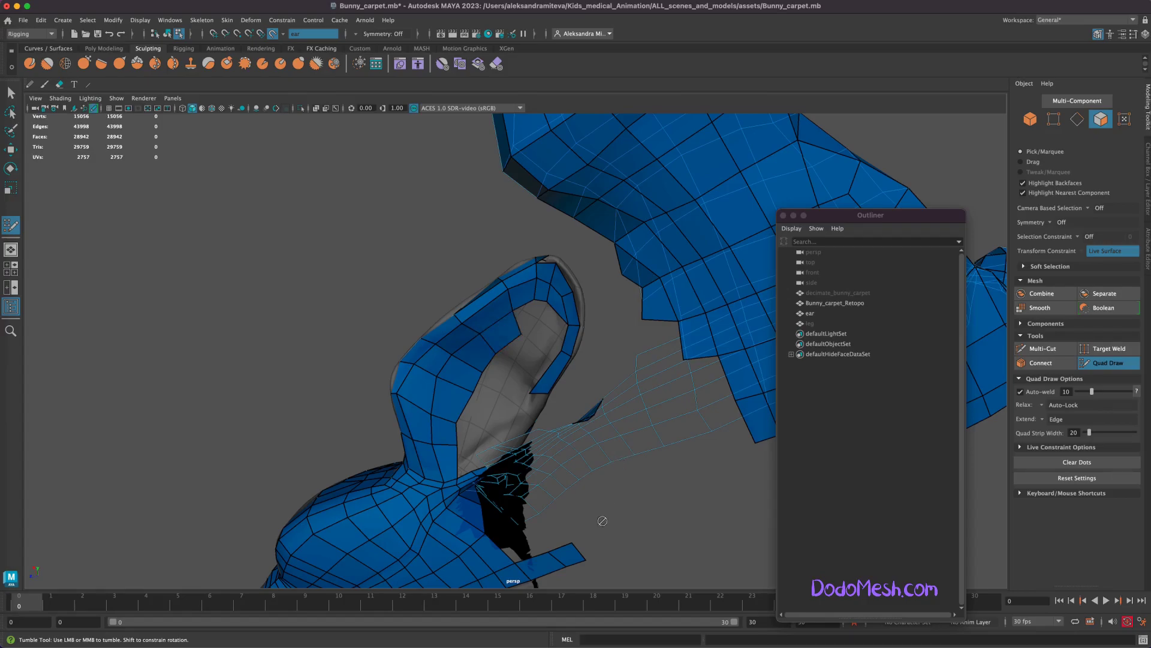
pyautogui.moveTo(603, 520)
pyautogui.keyDown('alt'); pyautogui.mouseDown()
pyautogui.moveTo(546, 542)
pyautogui.moveTo(587, 523)
pyautogui.moveTo(581, 504)
pyautogui.mouseUp(); pyautogui.keyUp('alt')
pyautogui.moveTo(704, 446)
pyautogui.keyDown('alt'); pyautogui.mouseDown()
pyautogui.moveTo(528, 427)
pyautogui.moveTo(562, 406)
pyautogui.mouseUp(); pyautogui.keyUp('alt')
pyautogui.moveTo(732, 496)
pyautogui.keyDown('alt'); pyautogui.mouseDown()
pyautogui.moveTo(705, 526)
pyautogui.moveTo(760, 506)
pyautogui.moveTo(760, 488)
pyautogui.moveTo(516, 413)
pyautogui.mouseUp(); pyautogui.keyUp('alt')
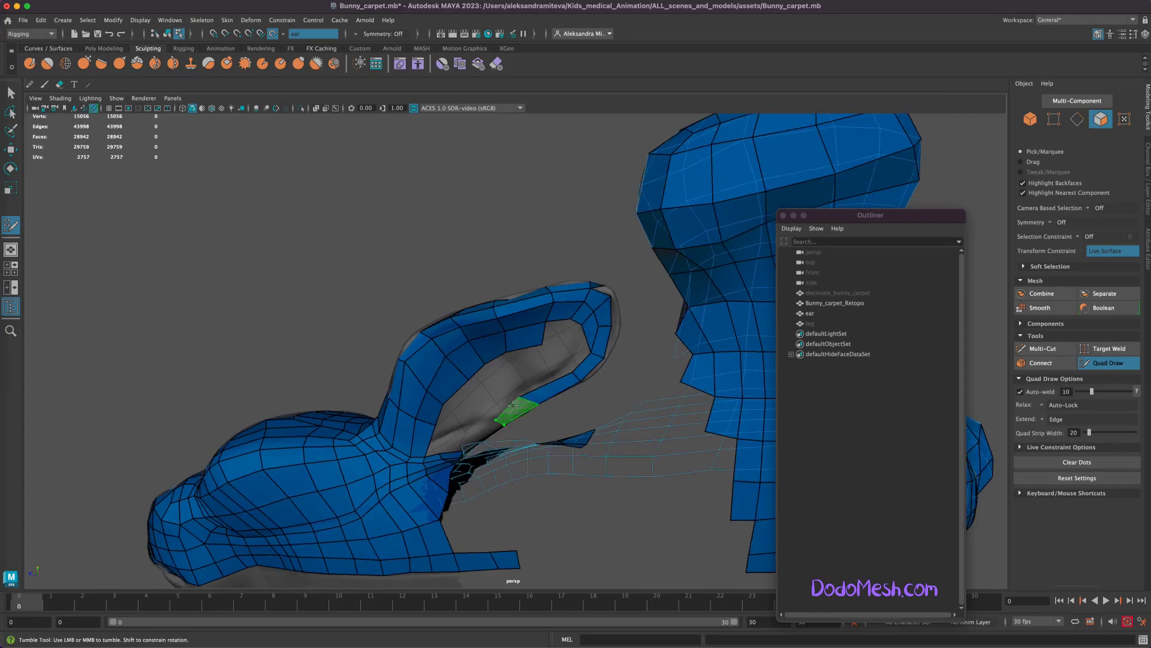
pyautogui.moveTo(586, 522)
pyautogui.keyDown('alt'); pyautogui.mouseDown()
pyautogui.moveTo(586, 542)
pyautogui.moveTo(527, 536)
pyautogui.mouseUp(); pyautogui.keyUp('alt')
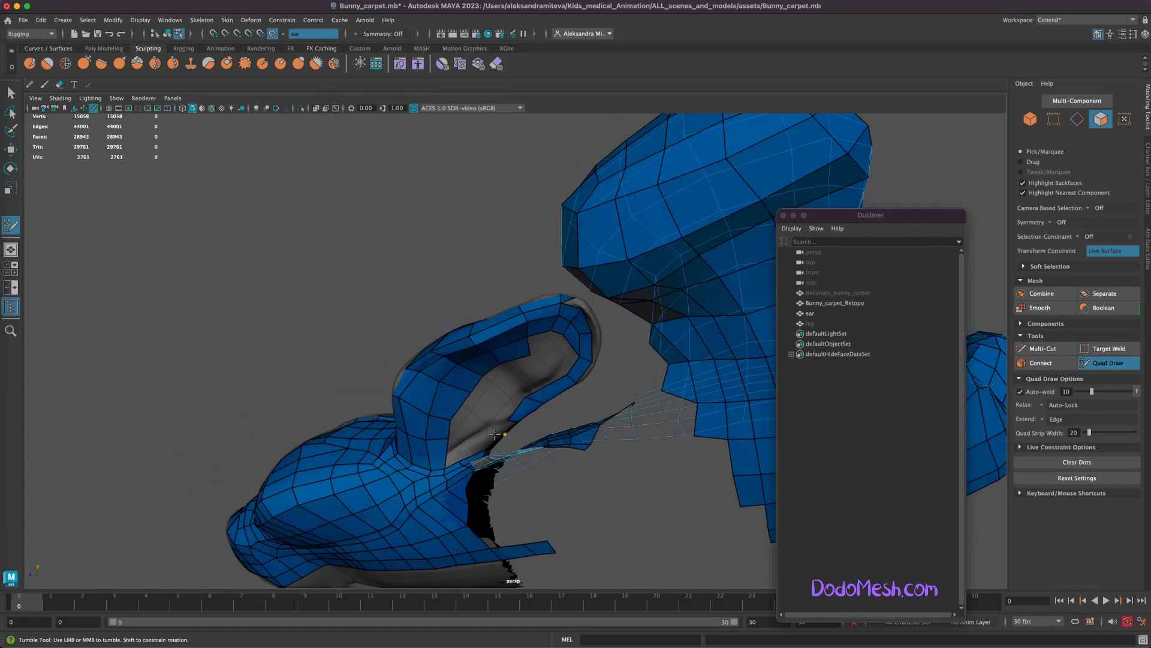
pyautogui.keyDown('shift'); pyautogui.click(505, 426); pyautogui.keyUp('shift')
pyautogui.moveTo(609, 519)
pyautogui.keyDown('alt'); pyautogui.mouseDown()
pyautogui.moveTo(610, 506)
pyautogui.moveTo(609, 517)
pyautogui.moveTo(472, 445)
pyautogui.mouseUp(); pyautogui.keyUp('alt')
pyautogui.keyDown('shift'); pyautogui.click(478, 451); pyautogui.keyUp('shift')
pyautogui.click(475, 422)
pyautogui.keyDown('shift'); pyautogui.click(488, 420); pyautogui.keyUp('shift')
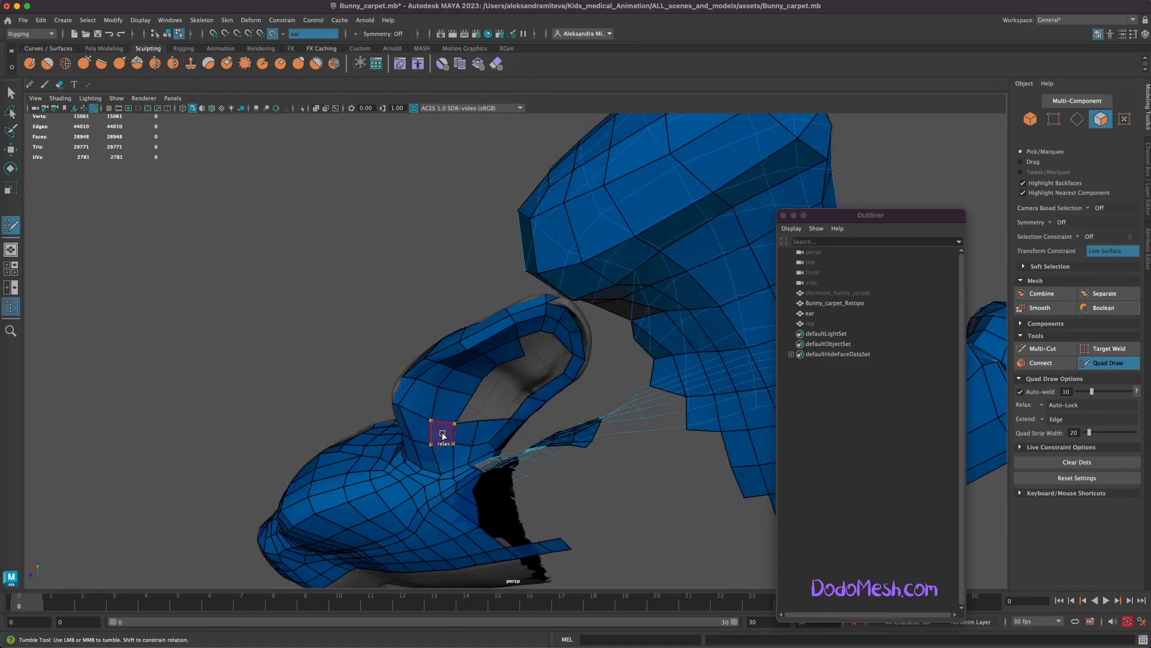
pyautogui.keyDown('alt'); pyautogui.moveTo(628, 466); pyautogui.dragTo(614, 456); pyautogui.keyUp('alt')
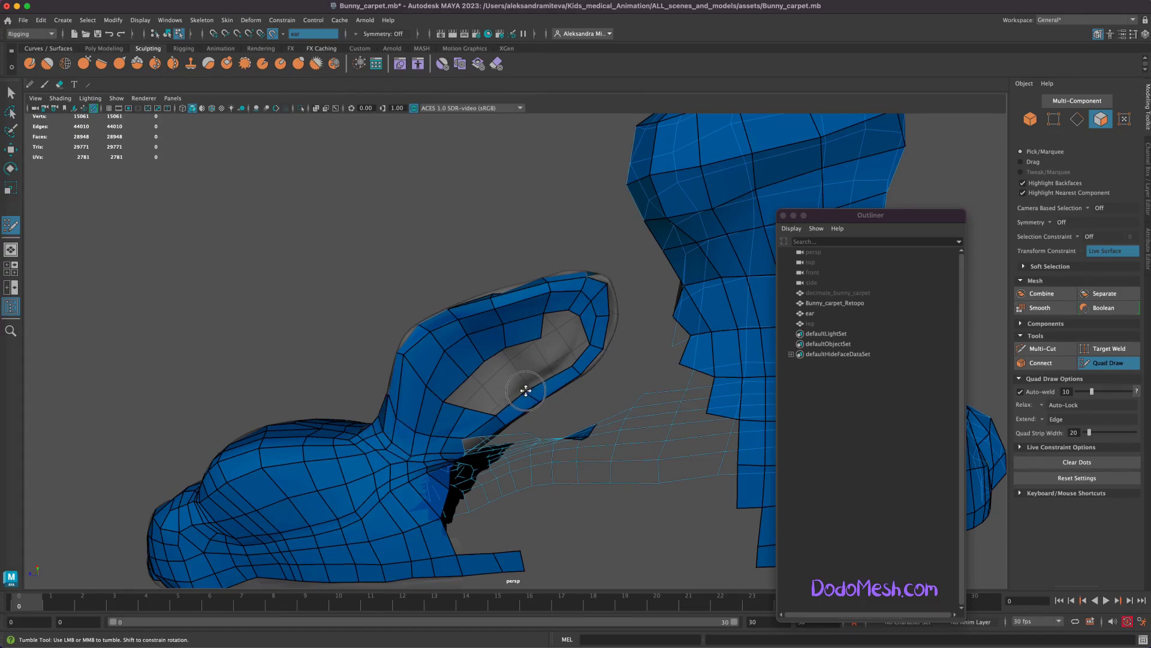
# - Fill the grey hole in the middle of the ear with quads, removing an unwanted face
pyautogui.keyDown('shift'); pyautogui.click(570, 328); pyautogui.keyUp('shift')
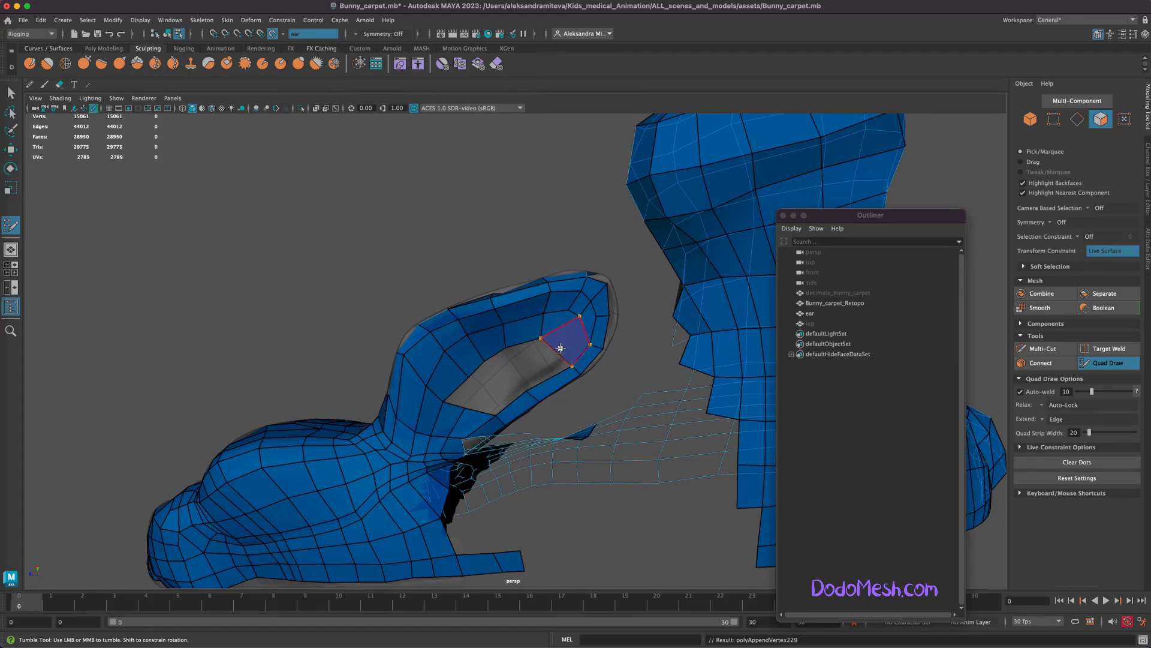
pyautogui.keyDown('shift'); pyautogui.click(539, 353); pyautogui.keyUp('shift')
pyautogui.keyDown('shift'); pyautogui.click(503, 381); pyautogui.keyUp('shift')
pyautogui.keyDown('shift'); pyautogui.click(499, 390); pyautogui.keyUp('shift')
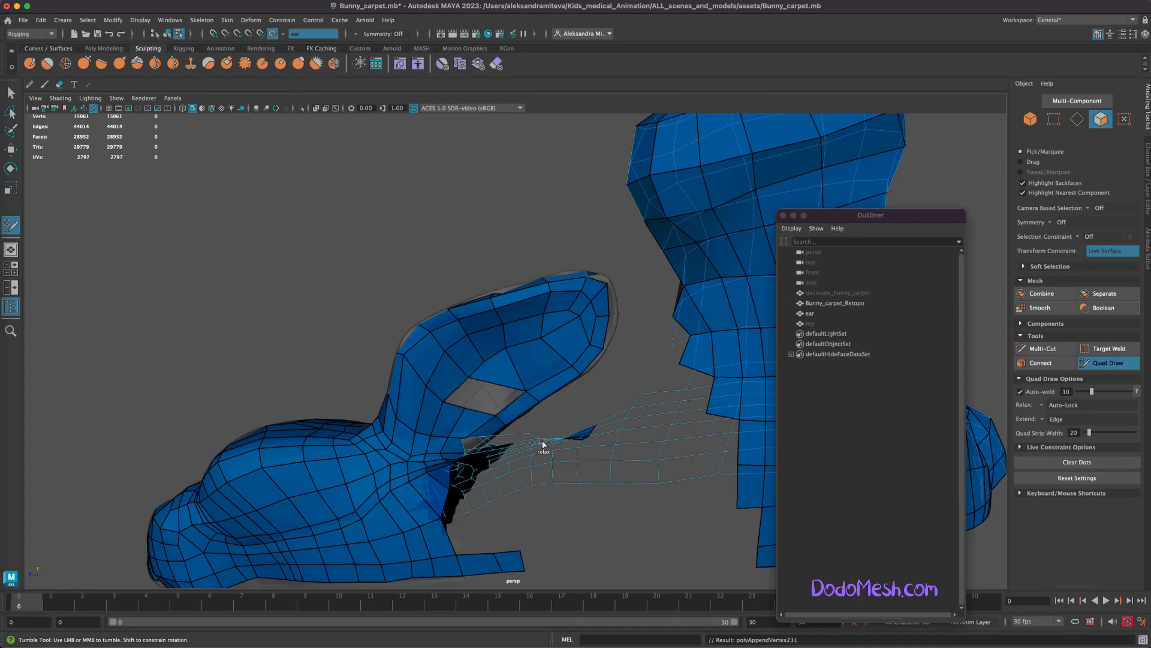
pyautogui.keyDown('ctrl'); pyautogui.keyDown('shift'); pyautogui.click(494, 393); pyautogui.keyUp('shift'); pyautogui.keyUp('ctrl')
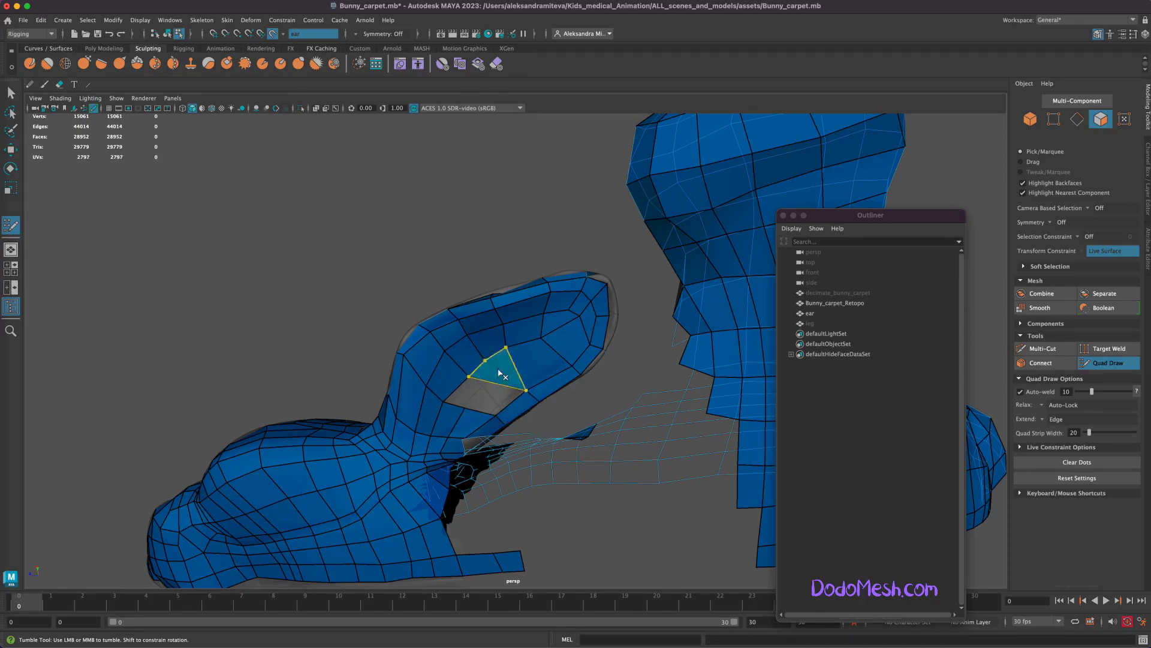
pyautogui.moveTo(525, 426)
pyautogui.keyDown('alt'); pyautogui.mouseDown()
pyautogui.moveTo(626, 515)
pyautogui.moveTo(494, 387)
pyautogui.mouseUp(); pyautogui.keyUp('alt')
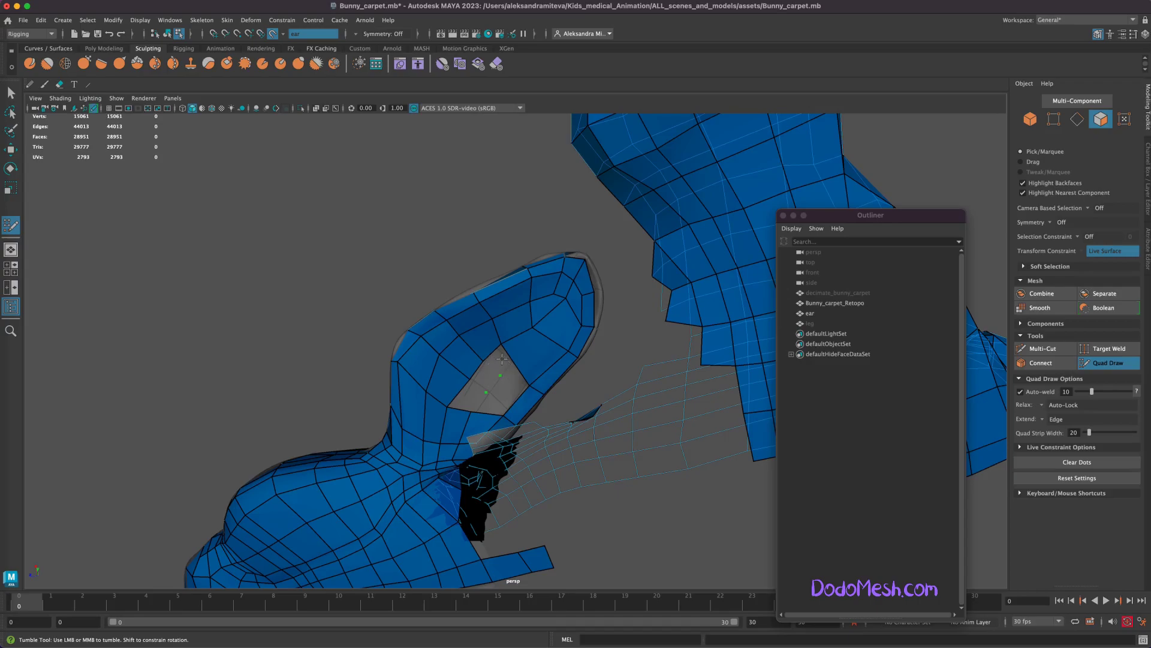
# - Patch the left part of the ear hole, replacing a misplaced quad and a bad triangle
pyautogui.keyDown('shift'); pyautogui.click(479, 389); pyautogui.keyUp('shift')
pyautogui.keyDown('ctrl'); pyautogui.keyDown('shift'); pyautogui.click(537, 357); pyautogui.keyUp('shift'); pyautogui.keyUp('ctrl')
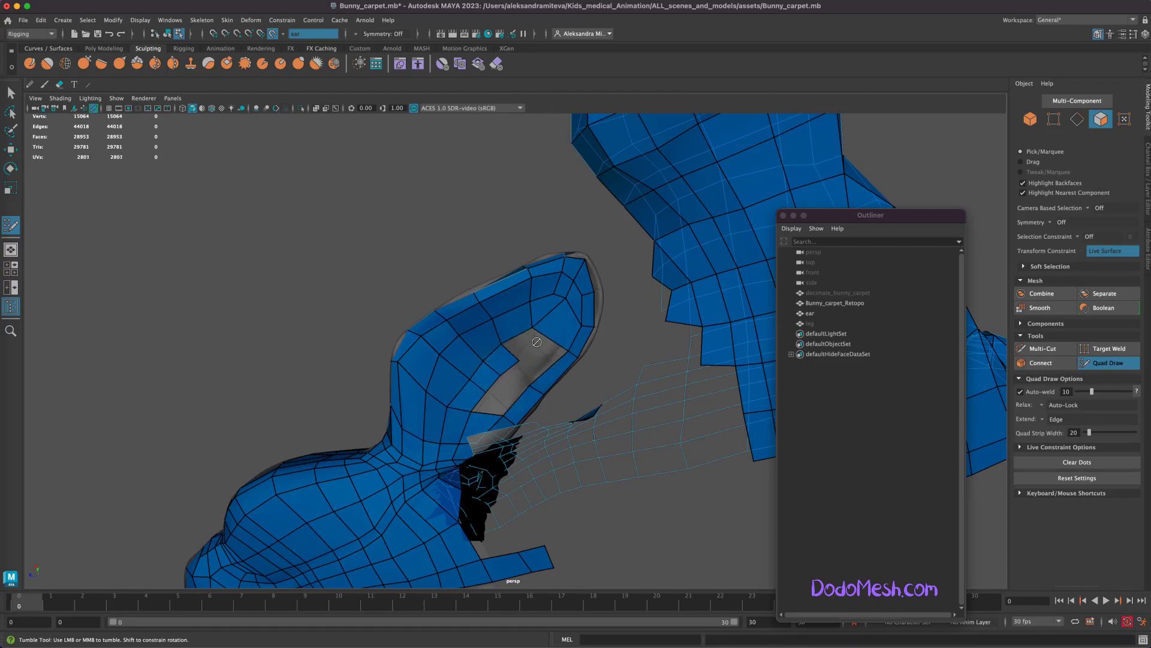
pyautogui.keyDown('shift'); pyautogui.click(492, 402); pyautogui.keyUp('shift')
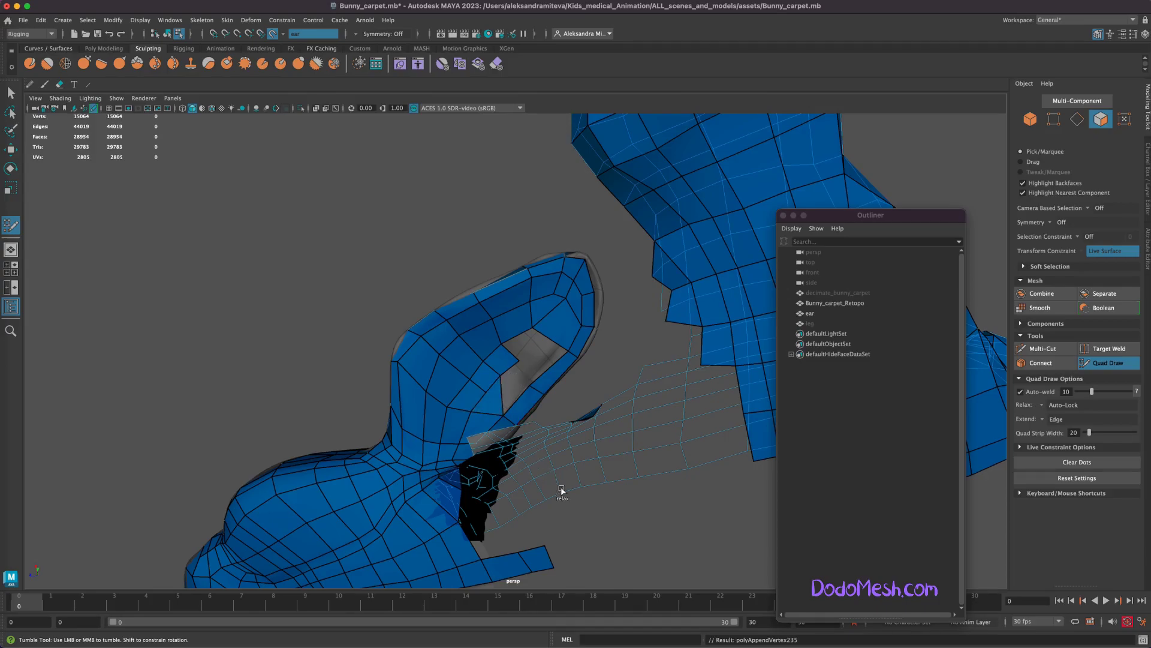
pyautogui.hotkey('ctrl', 'z')
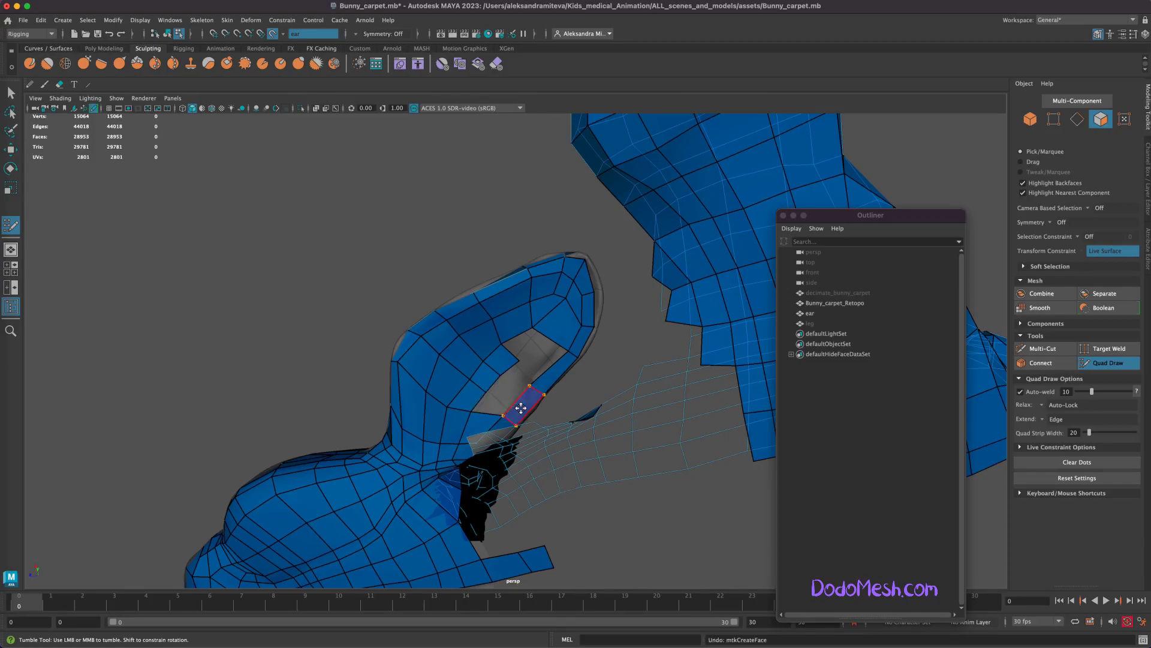
pyautogui.keyDown('shift'); pyautogui.click(493, 402); pyautogui.keyUp('shift')
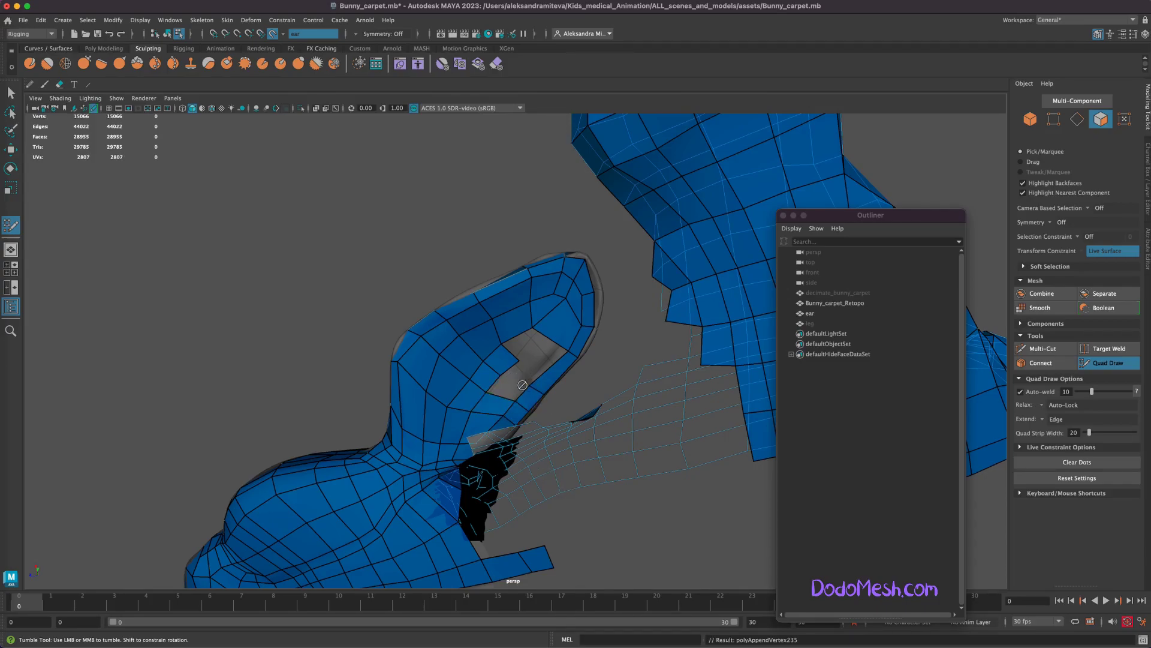
pyautogui.keyDown('alt'); pyautogui.moveTo(627, 511); pyautogui.dragTo(617, 501); pyautogui.keyUp('alt')
pyautogui.moveTo(528, 348)
pyautogui.keyDown('alt'); pyautogui.mouseDown()
pyautogui.moveTo(632, 287)
pyautogui.moveTo(552, 367)
pyautogui.mouseUp(); pyautogui.keyUp('alt')
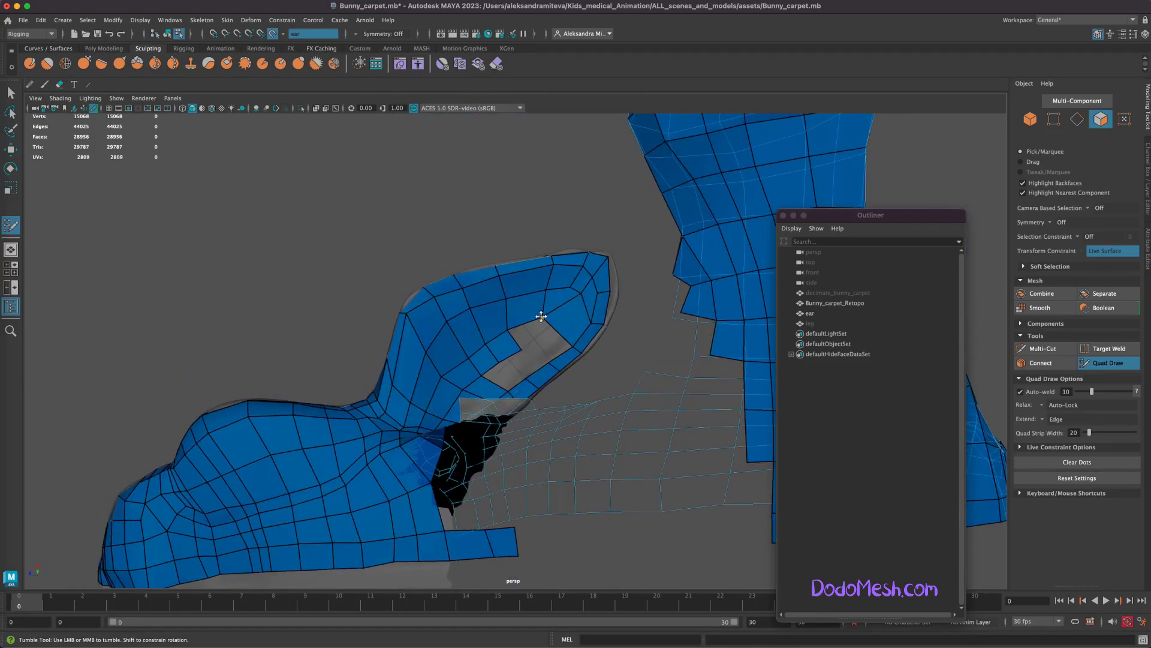
# - Insert an edge loop across the ear near its tip and fill the hole below it
pyautogui.keyDown('ctrl'); pyautogui.click(578, 306); pyautogui.keyUp('ctrl')
pyautogui.keyDown('ctrl'); pyautogui.click(600, 280); pyautogui.keyUp('ctrl')
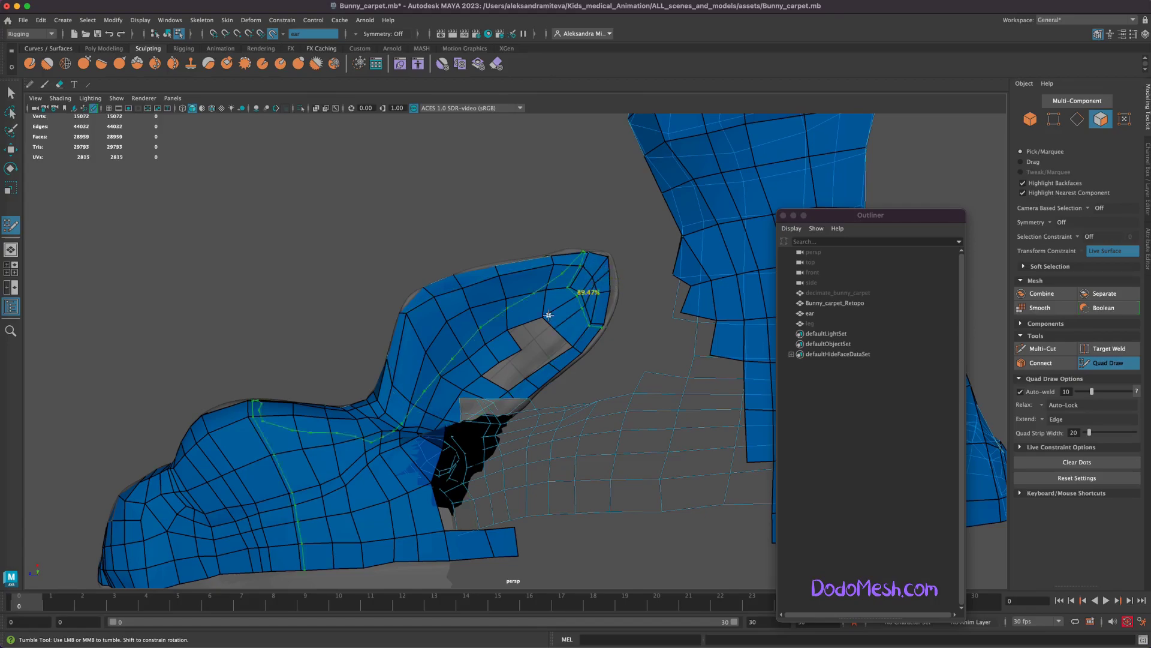
pyautogui.moveTo(618, 369)
pyautogui.keyDown('alt'); pyautogui.mouseDown()
pyautogui.moveTo(477, 360)
pyautogui.moveTo(642, 334)
pyautogui.mouseUp(); pyautogui.keyUp('alt')
pyautogui.keyDown('shift'); pyautogui.click(543, 363); pyautogui.keyUp('shift')
pyautogui.keyDown('shift'); pyautogui.click(515, 382); pyautogui.keyUp('shift')
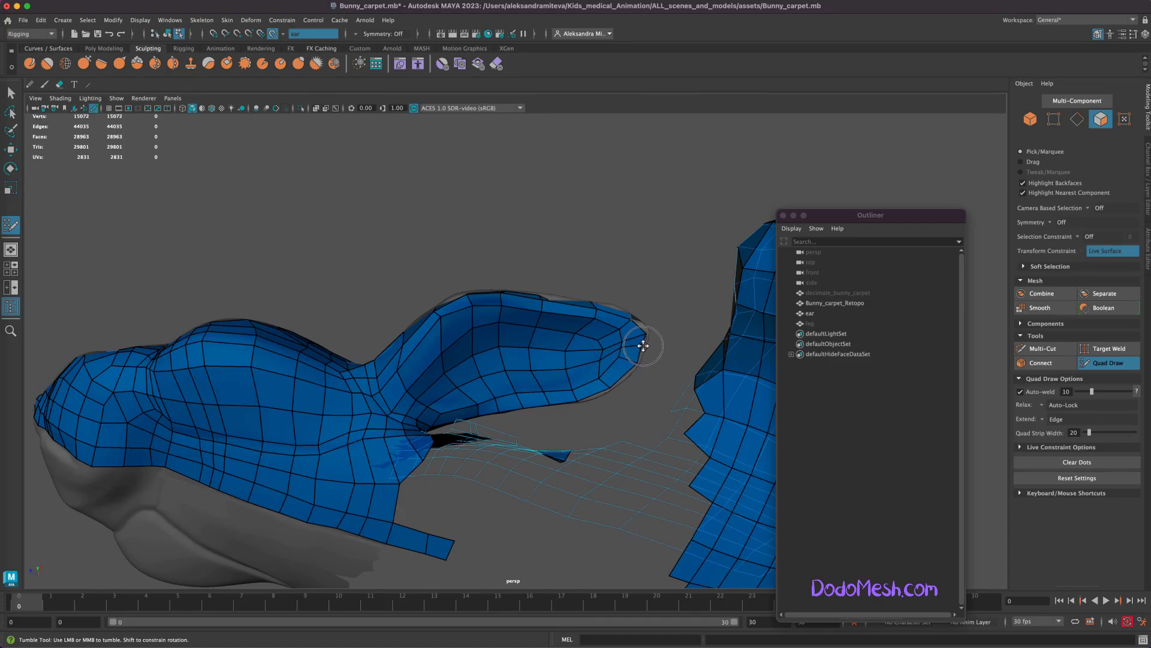
# - Patch the last hole on the ear's underside, adding an edge loop and redrawing faces
pyautogui.moveTo(632, 327)
pyautogui.keyDown('alt'); pyautogui.mouseDown()
pyautogui.moveTo(573, 560)
pyautogui.moveTo(480, 569)
pyautogui.mouseUp(); pyautogui.keyUp('alt')
pyautogui.moveTo(424, 342)
pyautogui.keyDown('alt'); pyautogui.mouseDown()
pyautogui.moveTo(740, 514)
pyautogui.moveTo(759, 500)
pyautogui.moveTo(748, 500)
pyautogui.mouseUp(); pyautogui.keyUp('alt')
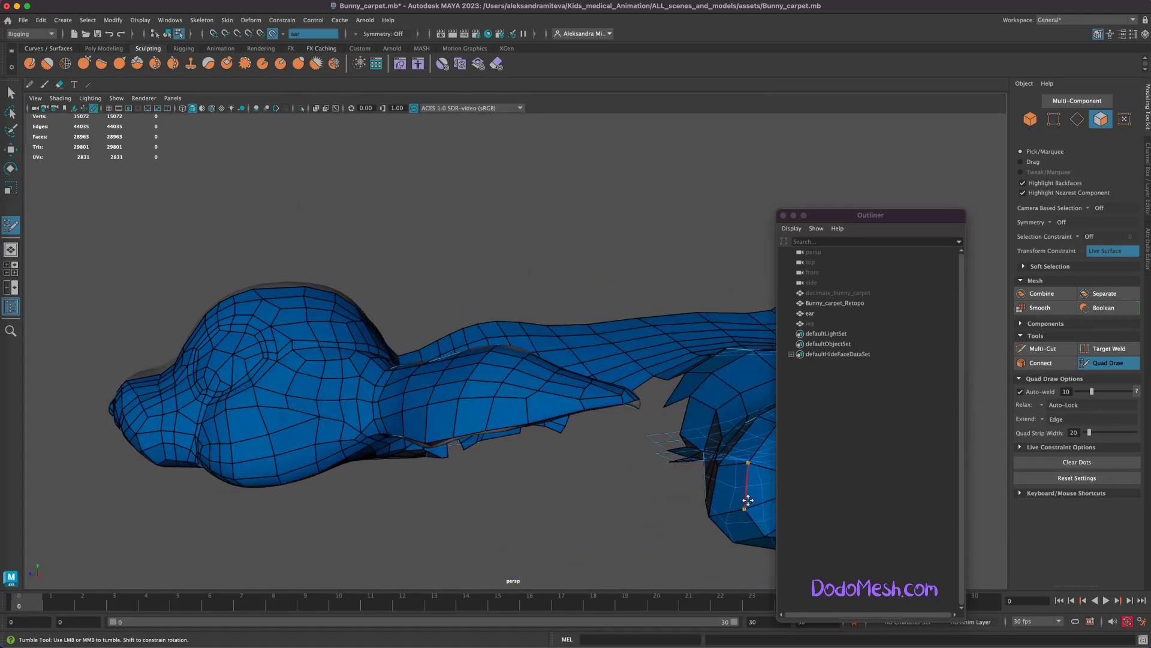
pyautogui.keyDown('ctrl'); pyautogui.keyDown('shift'); pyautogui.click(545, 409); pyautogui.keyUp('shift'); pyautogui.keyUp('ctrl')
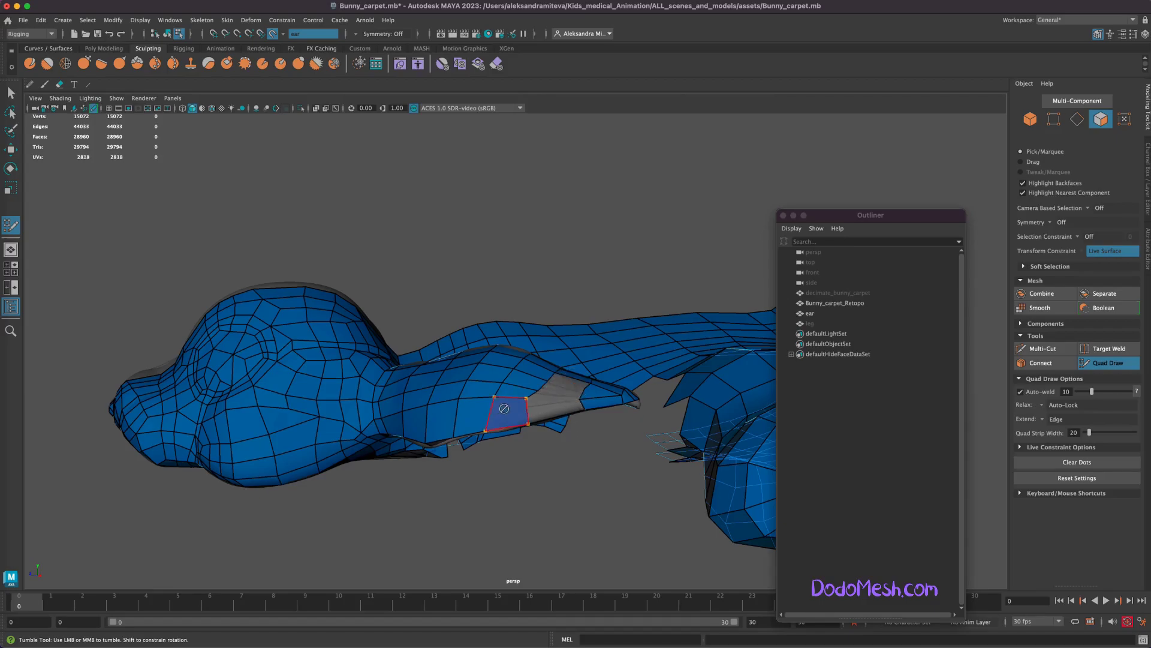
pyautogui.keyDown('ctrl'); pyautogui.click(527, 407); pyautogui.keyUp('ctrl')
pyautogui.moveTo(581, 501)
pyautogui.keyDown('alt'); pyautogui.mouseDown()
pyautogui.moveTo(598, 378)
pyautogui.moveTo(614, 503)
pyautogui.moveTo(589, 404)
pyautogui.mouseUp(); pyautogui.keyUp('alt')
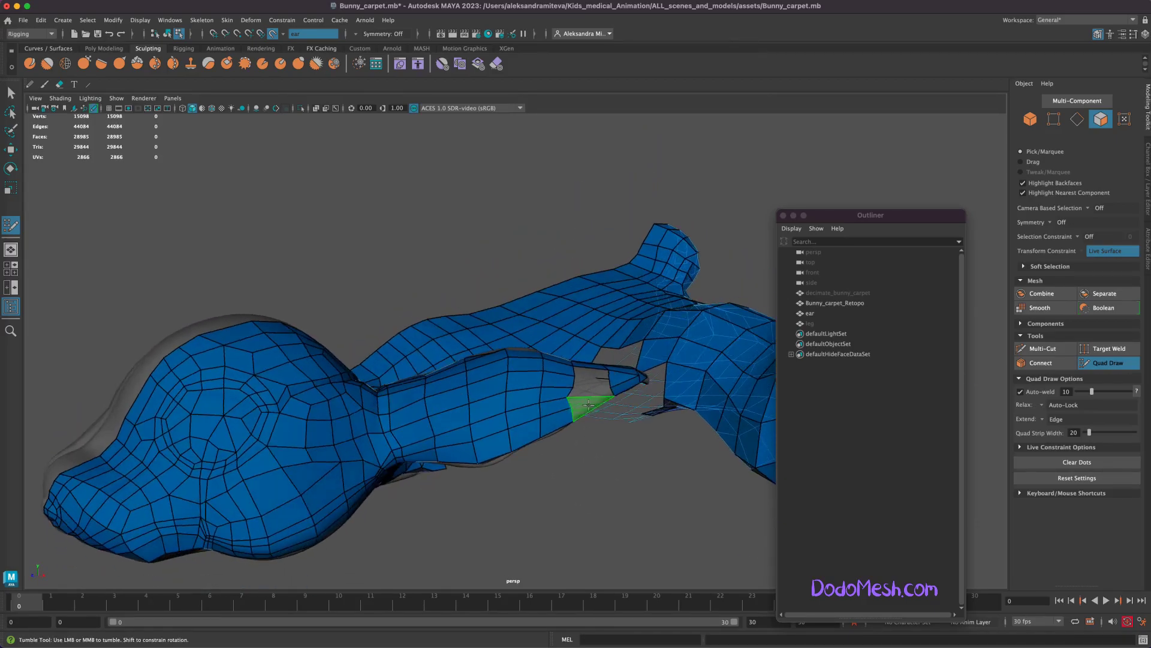
pyautogui.keyDown('shift'); pyautogui.click(599, 403); pyautogui.keyUp('shift')
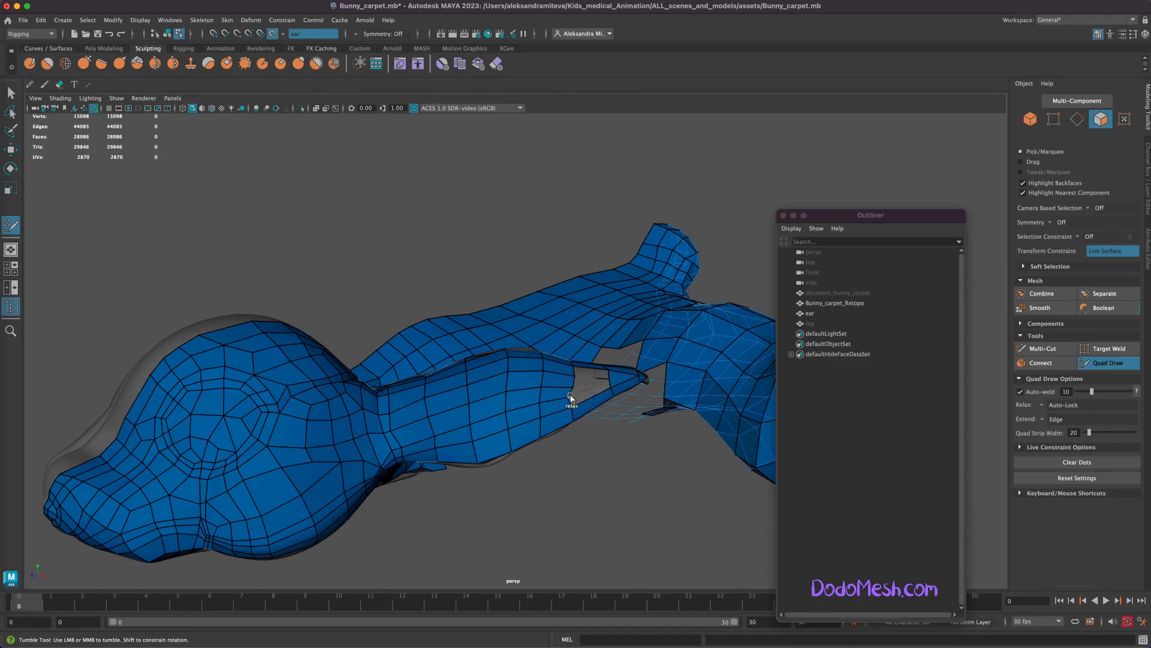
pyautogui.keyDown('shift'); pyautogui.click(589, 392); pyautogui.keyUp('shift')
pyautogui.keyDown('alt'); pyautogui.moveTo(590, 516); pyautogui.dragTo(577, 408); pyautogui.keyUp('alt')
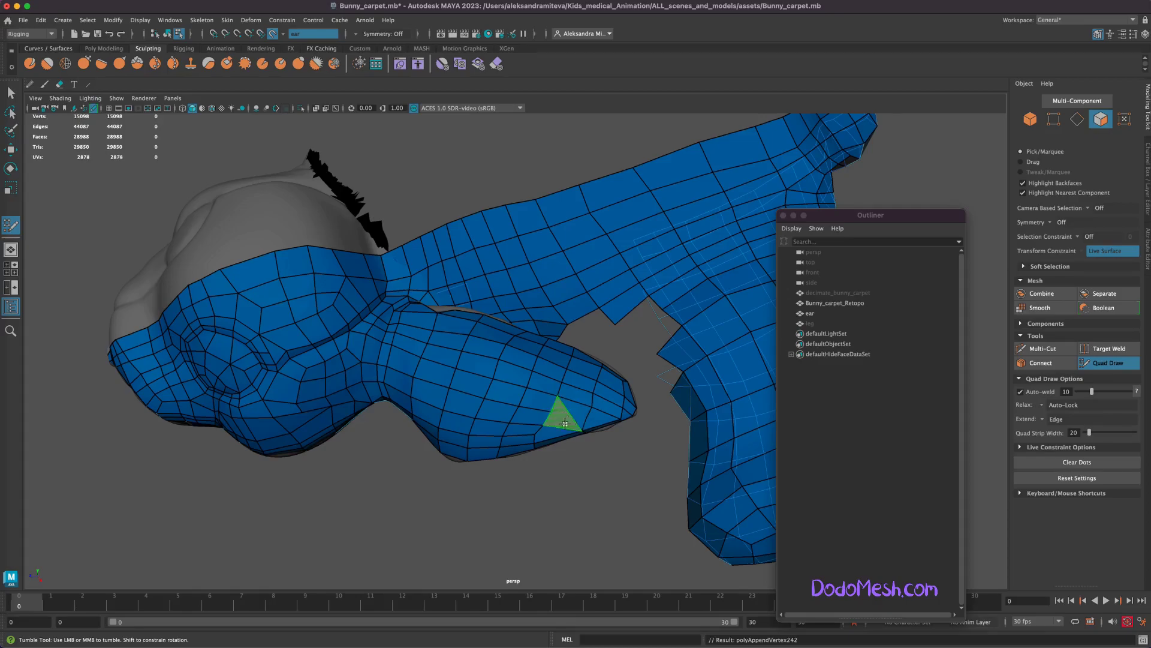
pyautogui.hotkey('ctrl', 'z')
pyautogui.keyDown('ctrl'); pyautogui.keyDown('shift'); pyautogui.click(578, 413); pyautogui.keyUp('shift'); pyautogui.keyUp('ctrl')
pyautogui.keyDown('alt'); pyautogui.moveTo(581, 412); pyautogui.dragTo(616, 495); pyautogui.keyUp('alt')
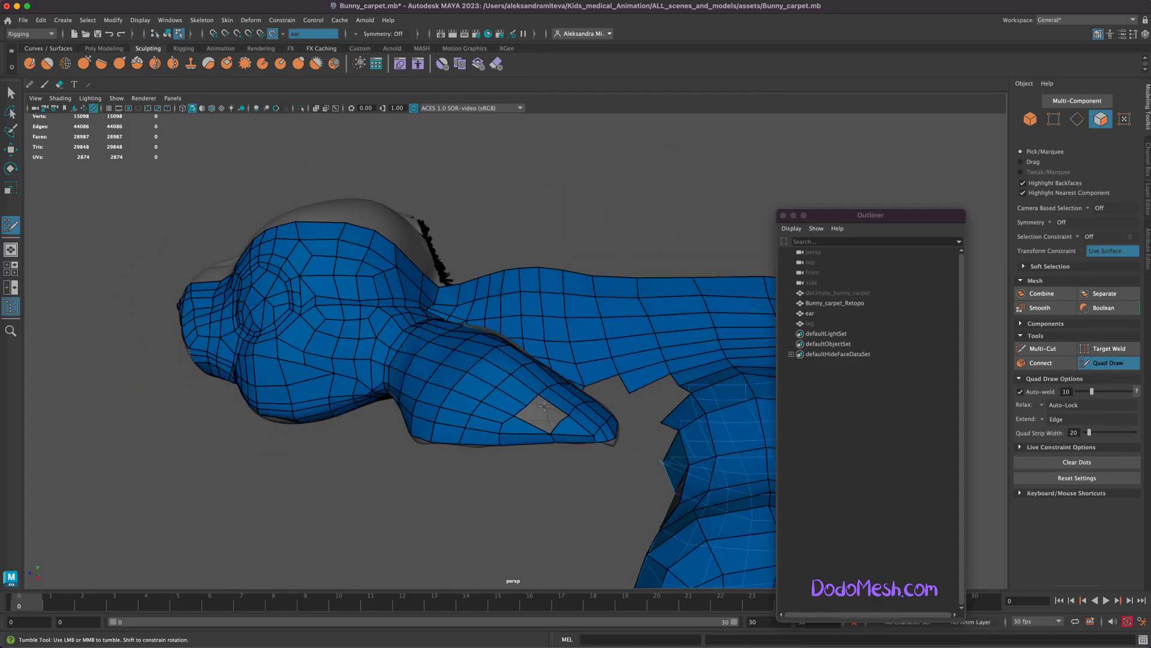
pyautogui.keyDown('shift'); pyautogui.click(538, 415); pyautogui.keyUp('shift')
# - Save the scene as Bunny_carpet.mb and resume Quad Draw
pyautogui.press('q')
pyautogui.hotkey('ctrl', 's')
pyautogui.press('y')
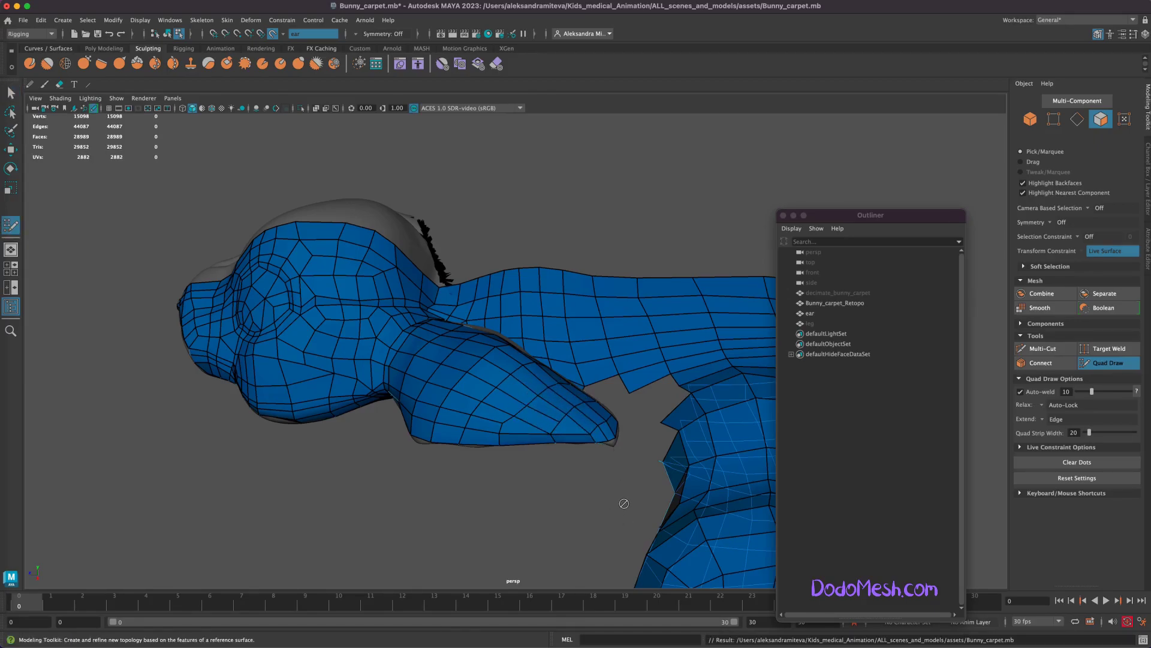
pyautogui.moveTo(588, 501)
pyautogui.keyDown('alt'); pyautogui.mouseDown()
pyautogui.moveTo(673, 465)
pyautogui.moveTo(606, 543)
pyautogui.mouseUp(); pyautogui.keyUp('alt')
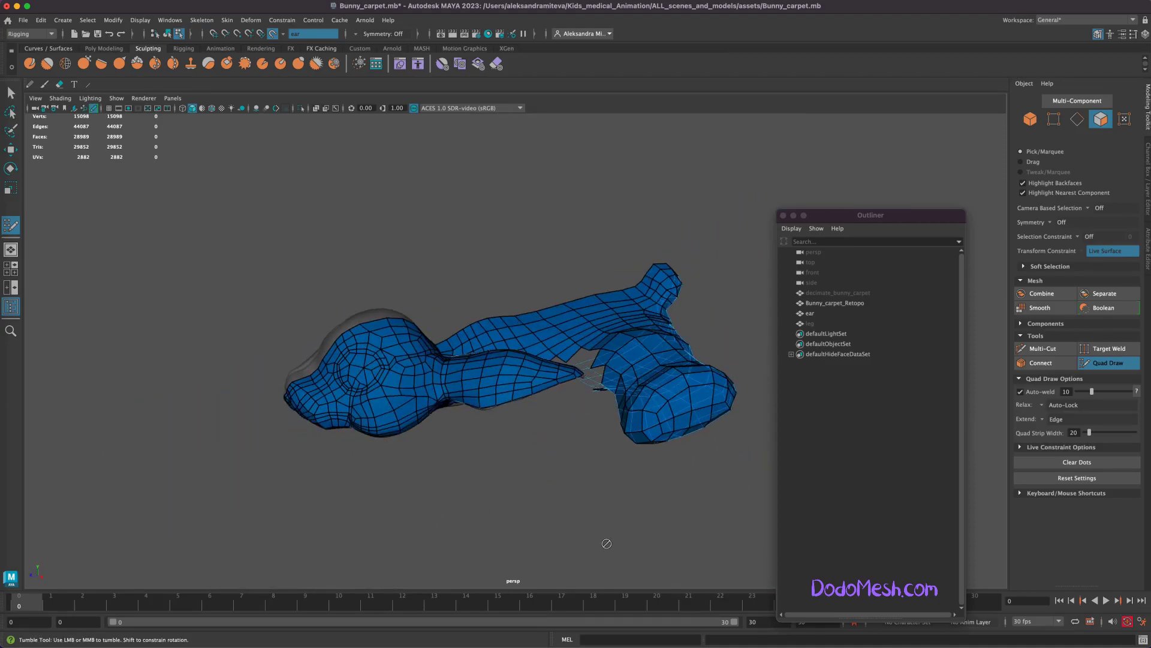
# - Turn off Make Live on the ear reference sculpt and delete it
pyautogui.click(818, 312)
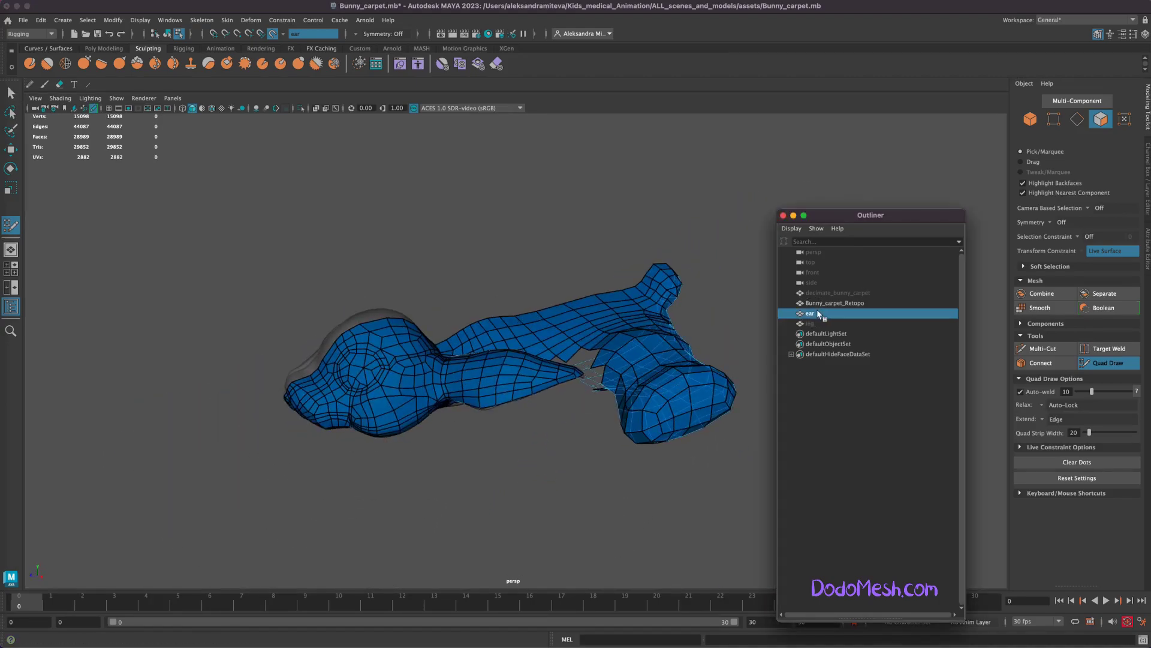
pyautogui.click(272, 34)
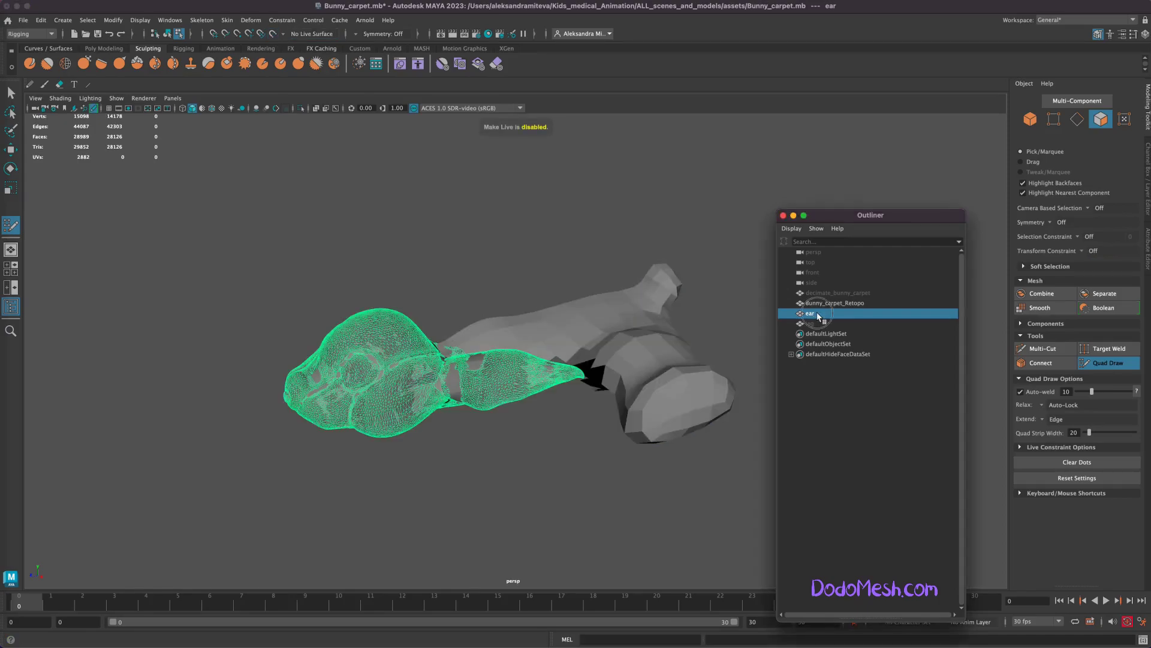
pyautogui.press('Delete')
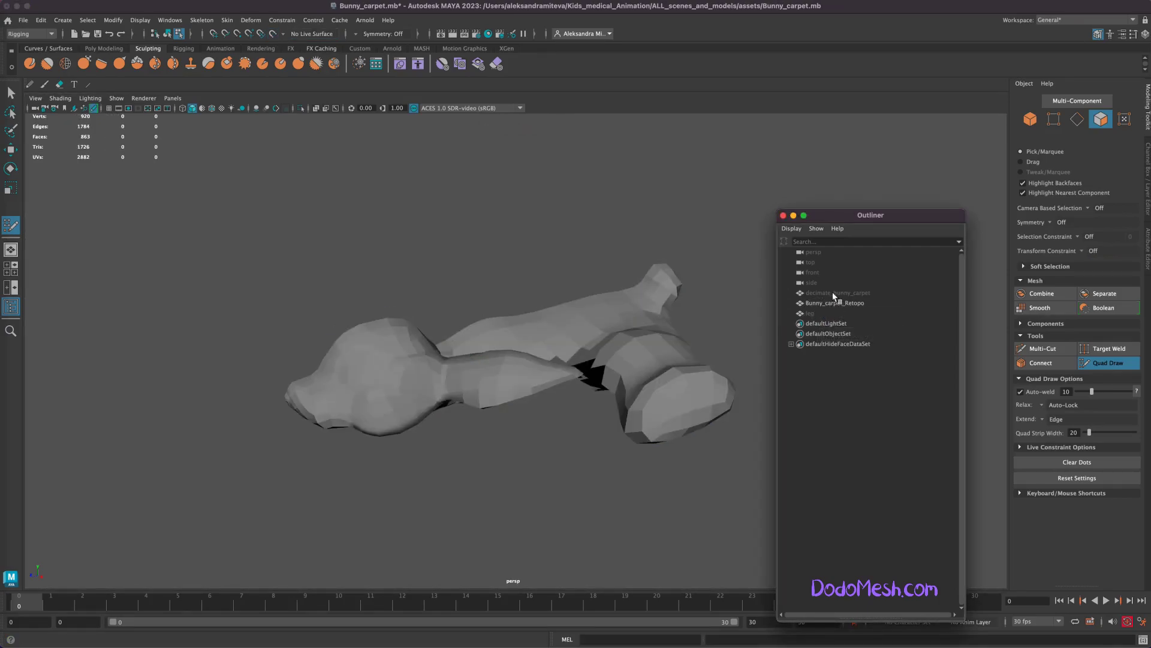
# - Show the last hidden part of Bunny_carpet_Retopo and inspect its gaps
pyautogui.click(827, 304)
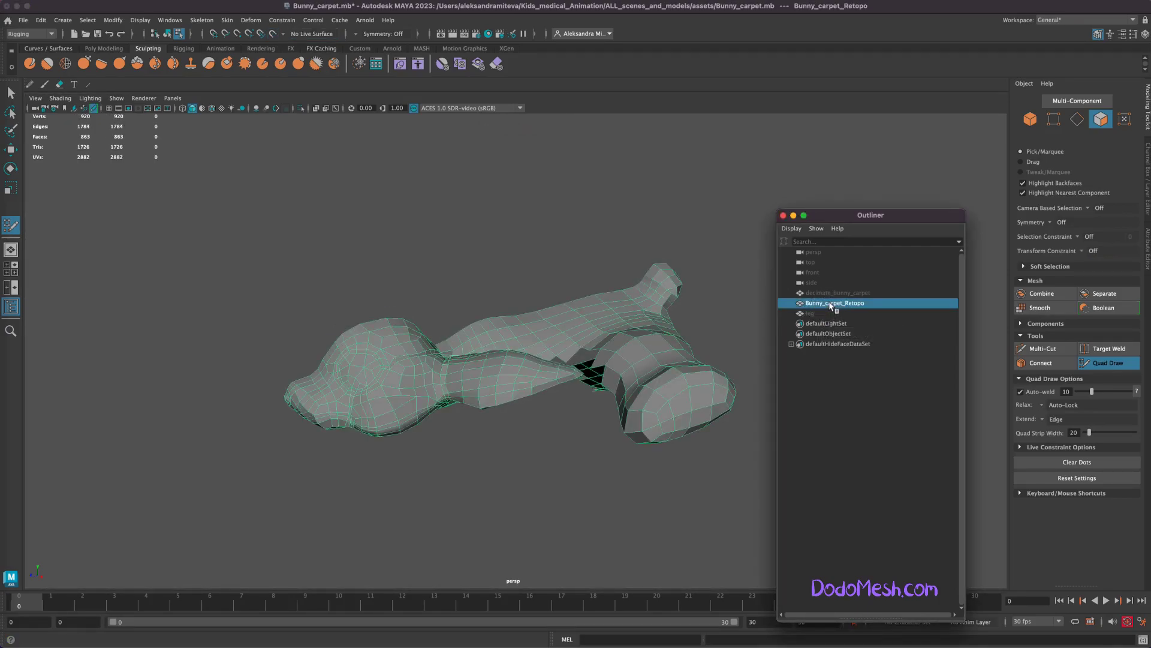
pyautogui.click(141, 19)
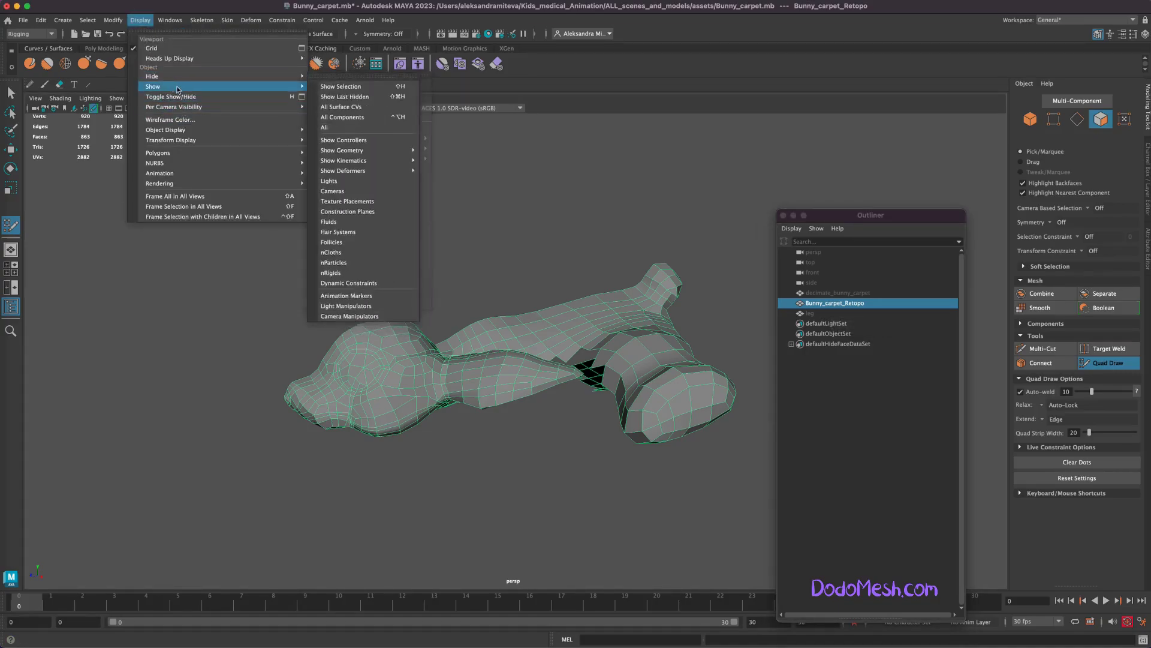
pyautogui.click(357, 117)
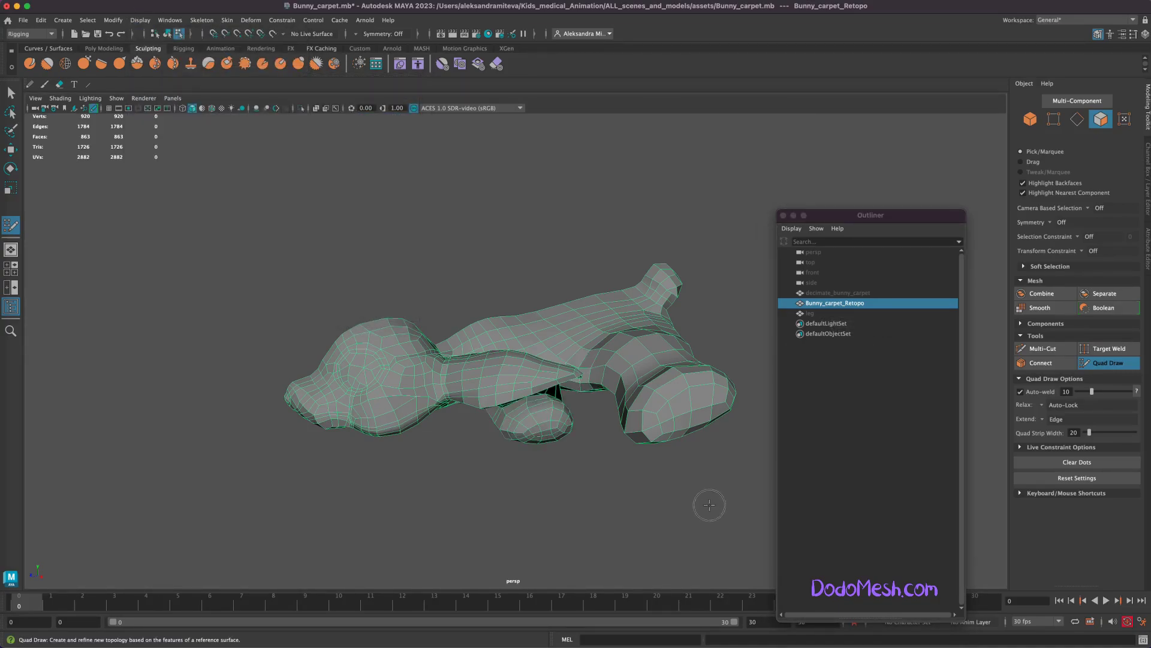
pyautogui.keyDown('alt'); pyautogui.moveTo(711, 505); pyautogui.dragTo(713, 496); pyautogui.keyUp('alt')
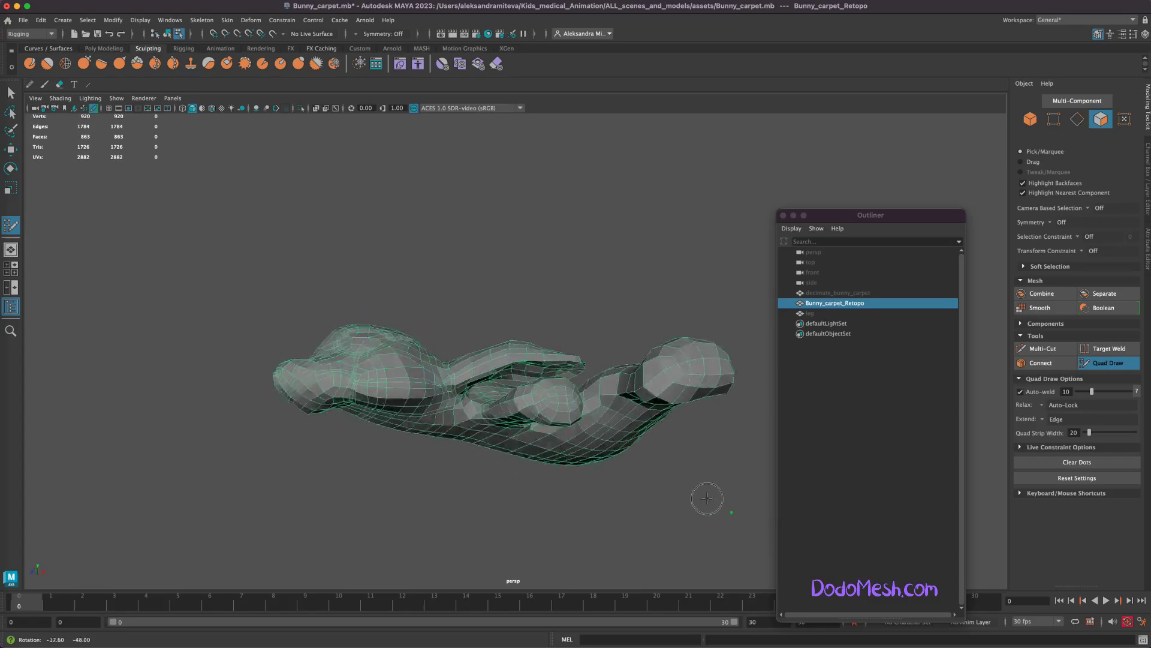
pyautogui.keyDown('alt'); pyautogui.moveTo(713, 496); pyautogui.dragTo(974, 398); pyautogui.keyUp('alt')
pyautogui.scroll(5, 736, 508)
pyautogui.moveTo(736, 507)
pyautogui.keyDown('alt'); pyautogui.mouseDown()
pyautogui.moveTo(715, 494)
pyautogui.moveTo(800, 489)
pyautogui.moveTo(791, 501)
pyautogui.moveTo(729, 497)
pyautogui.mouseUp(); pyautogui.keyUp('alt')
# - Undo six times to restore the ear sculpt as the live surface
pyautogui.hotkey('ctrl', 'z')
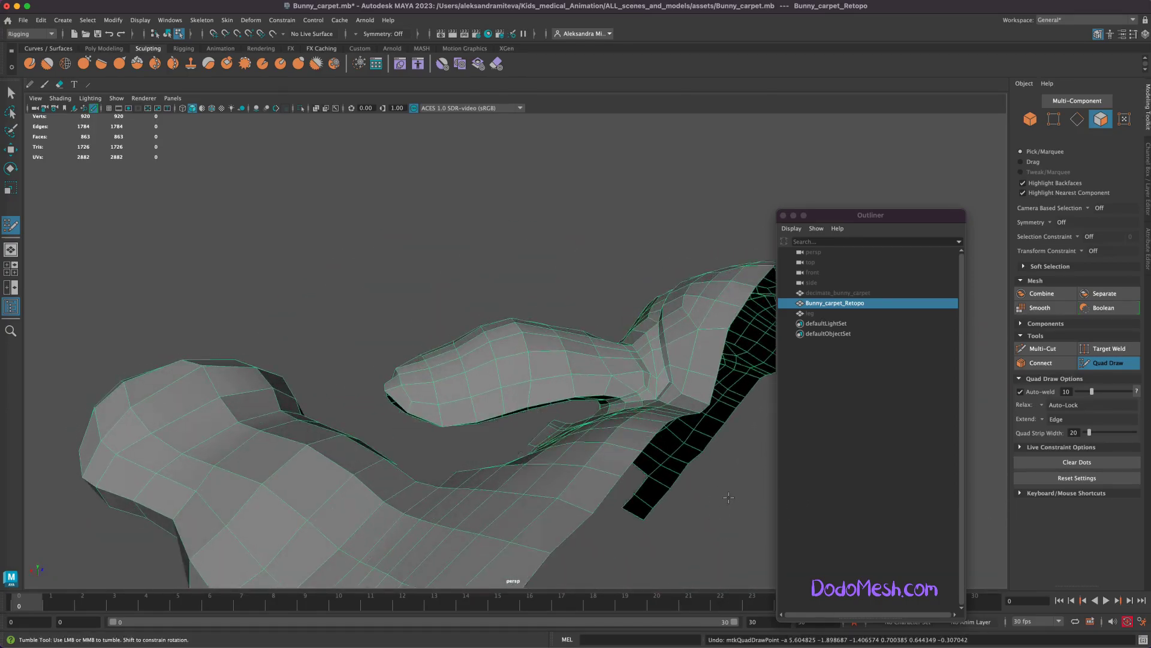
pyautogui.hotkey('ctrl', 'z')
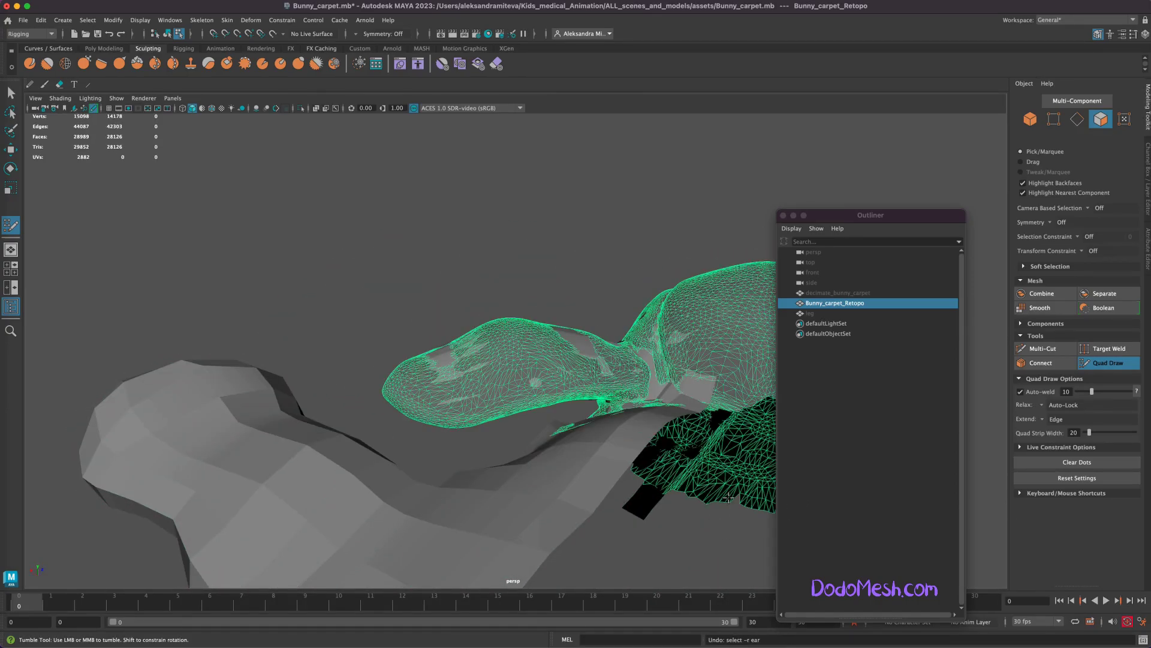
pyautogui.hotkey('ctrl', 'z')
pyautogui.hotkey('ctrl', 'z')
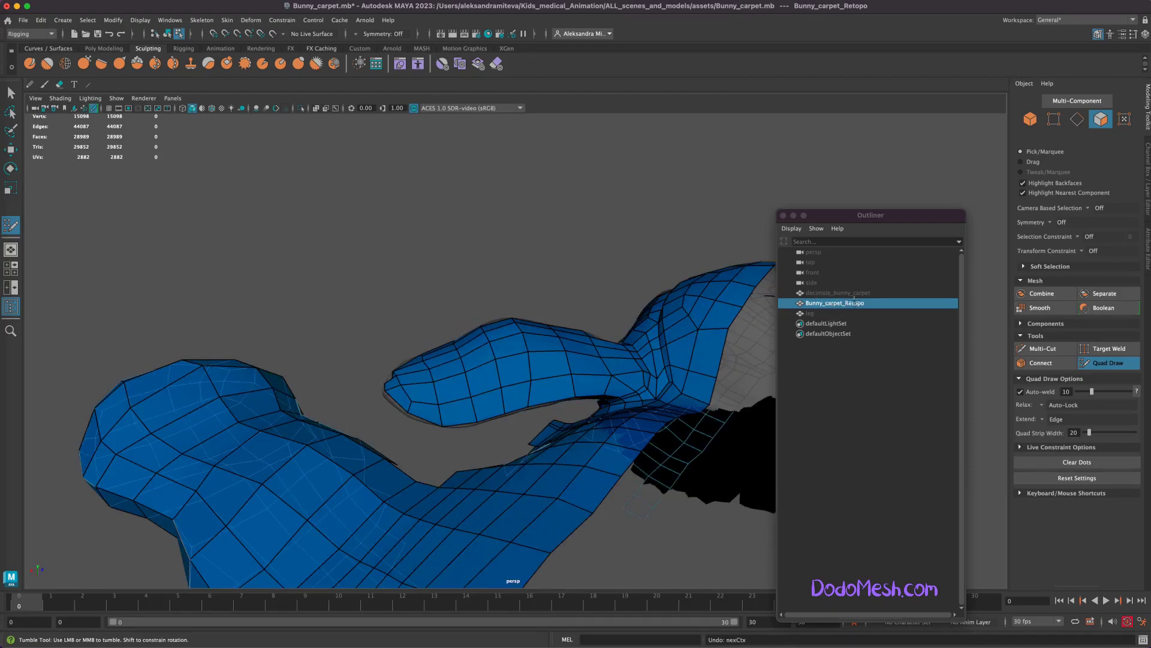
pyautogui.hotkey('ctrl', 'z')
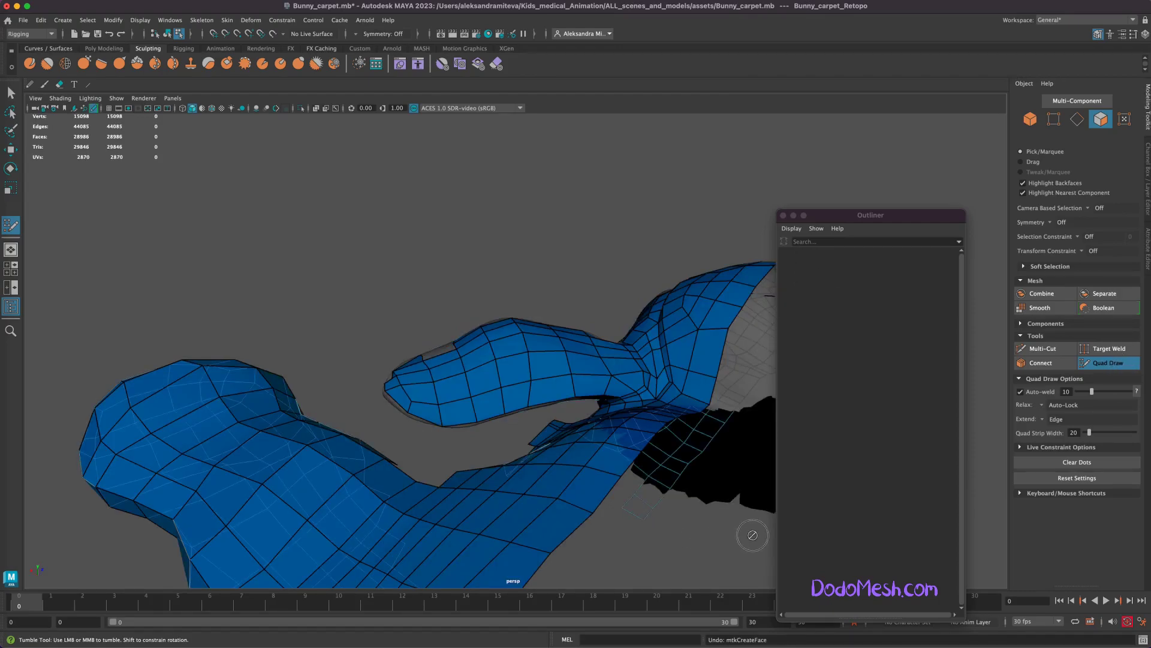
pyautogui.hotkey('ctrl', 'z')
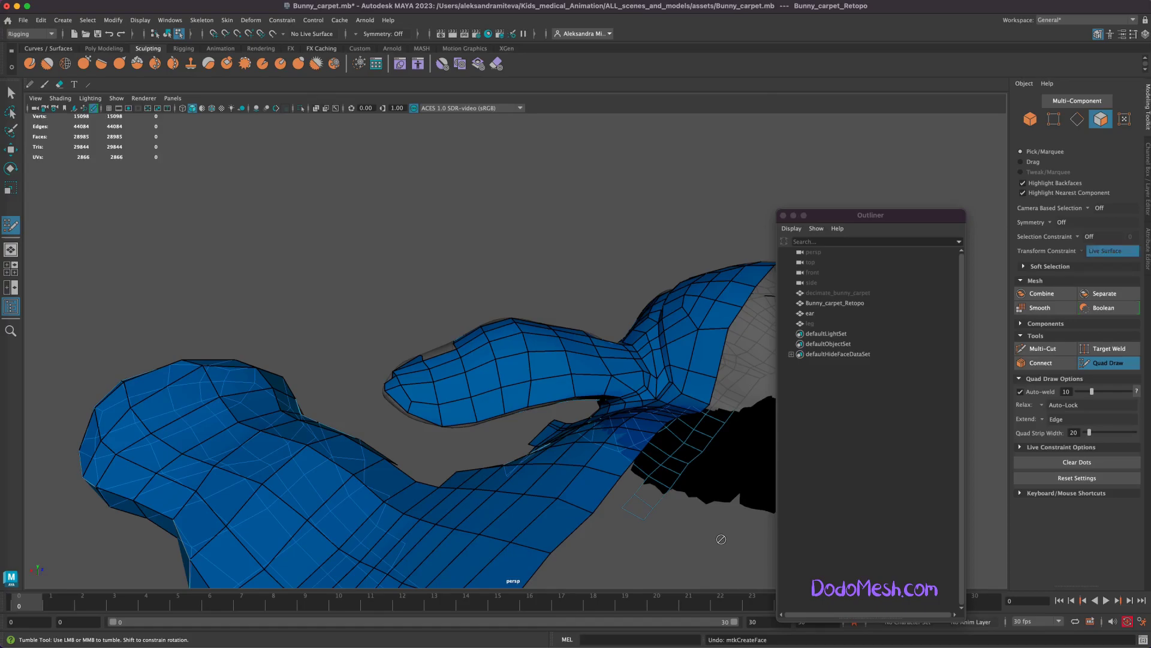
pyautogui.hotkey('ctrl', 'z')
pyautogui.hotkey('ctrl', 'z')
pyautogui.hotkey('ctrl', 'z')
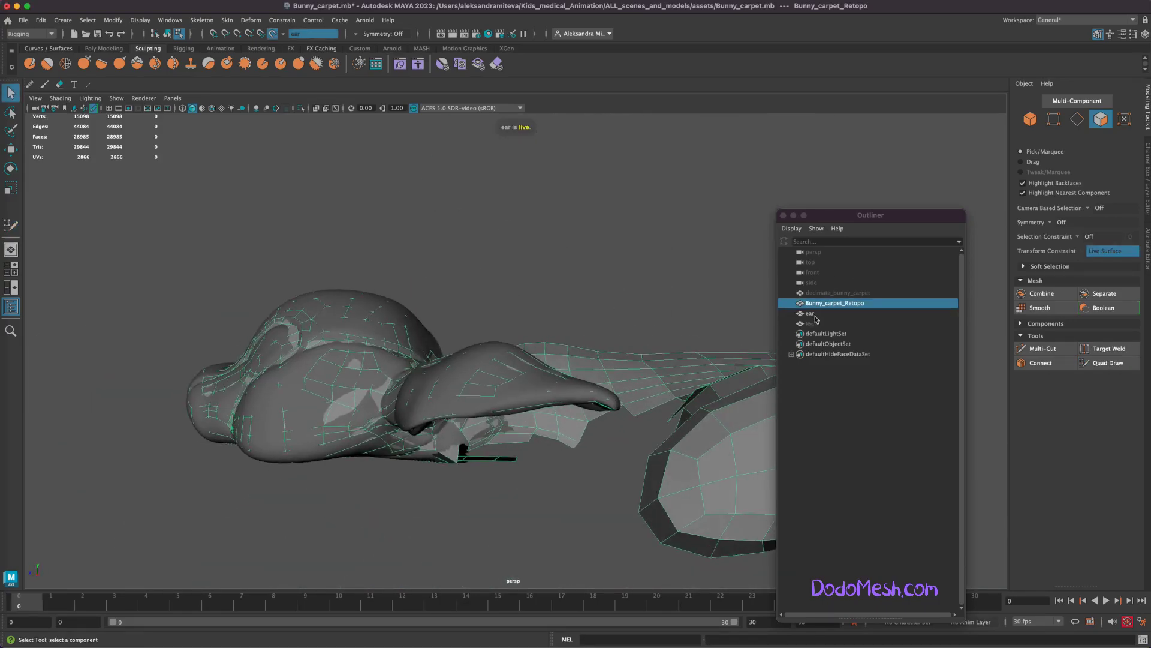
# - Quad Draw new faces on Bunny_carpet_Retopo to patch gaps along the ear's lower edge
pyautogui.click(810, 313)
pyautogui.click(835, 302)
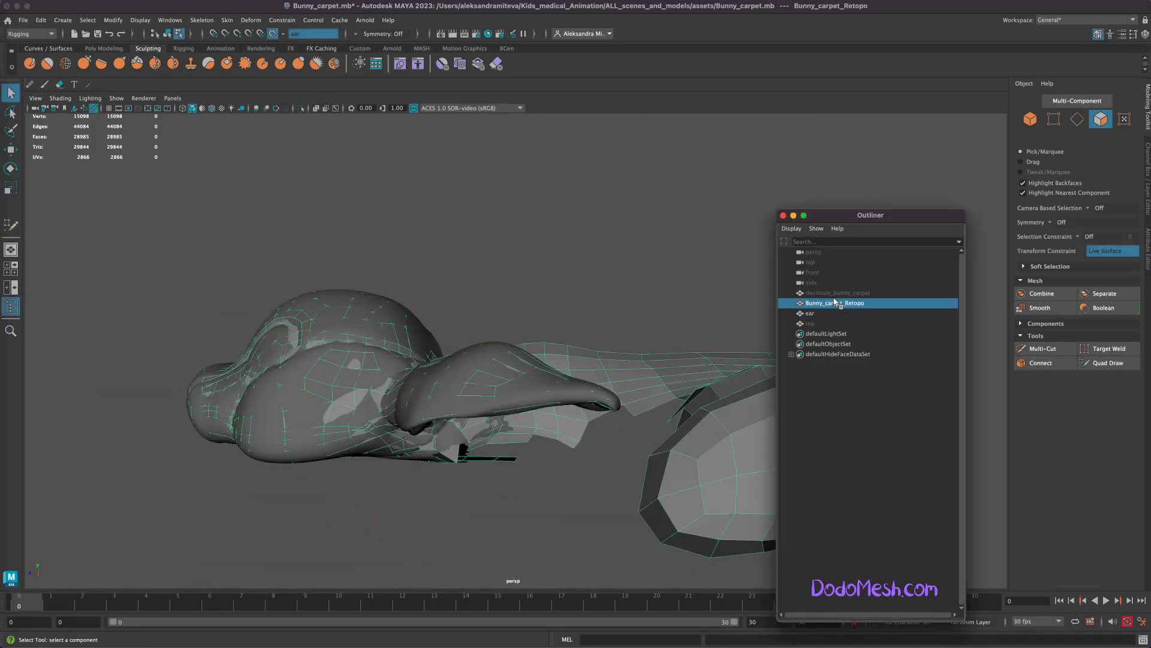
pyautogui.click(1107, 363)
pyautogui.keyDown('alt'); pyautogui.moveTo(569, 520); pyautogui.dragTo(562, 381); pyautogui.keyUp('alt')
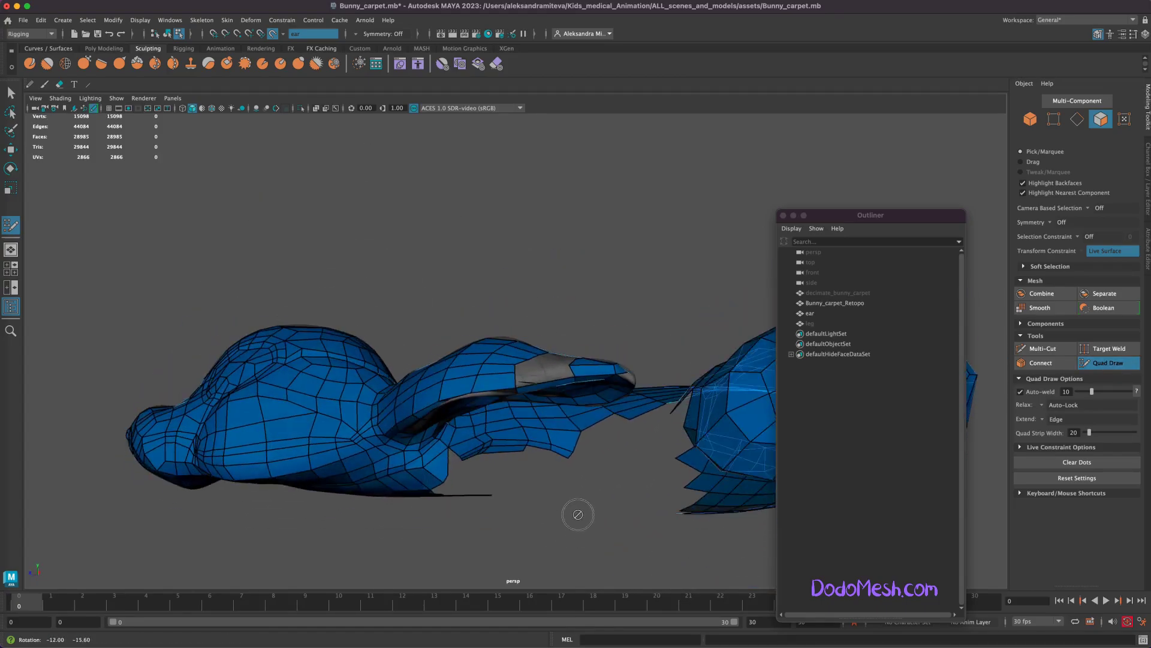
pyautogui.moveTo(606, 546)
pyautogui.keyDown('alt'); pyautogui.mouseDown()
pyautogui.moveTo(575, 520)
pyautogui.moveTo(516, 514)
pyautogui.moveTo(586, 526)
pyautogui.moveTo(576, 527)
pyautogui.moveTo(592, 392)
pyautogui.mouseUp(); pyautogui.keyUp('alt')
pyautogui.keyDown('shift'); pyautogui.click(592, 392); pyautogui.keyUp('shift')
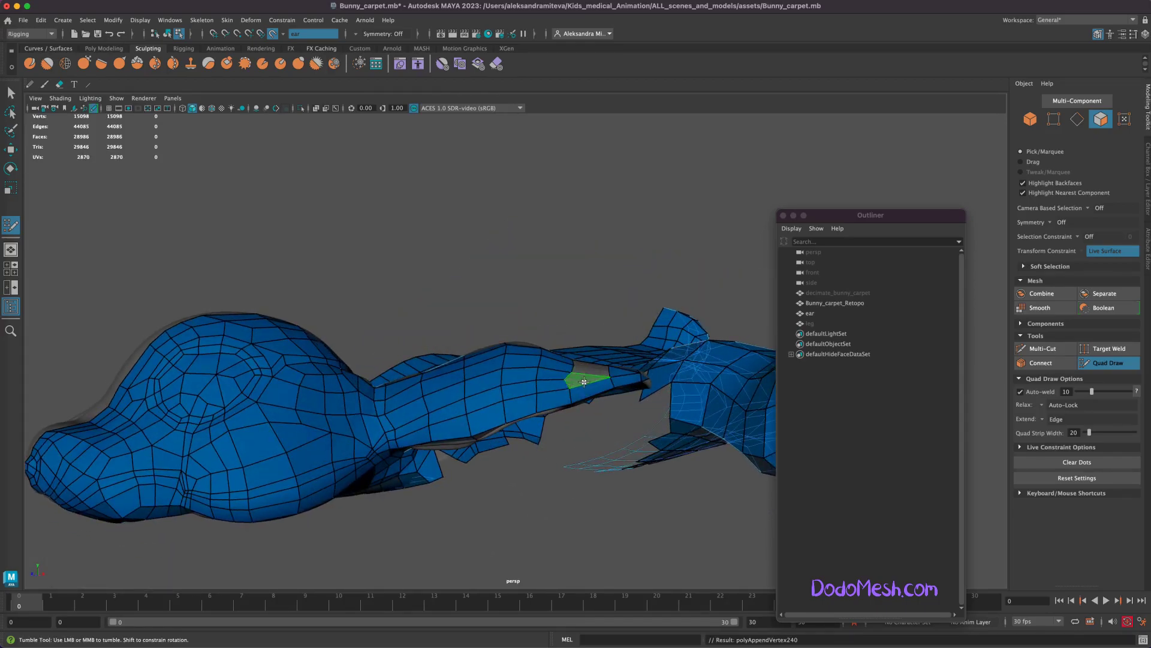
pyautogui.keyDown('alt'); pyautogui.moveTo(588, 547); pyautogui.dragTo(585, 554); pyautogui.keyUp('alt')
pyautogui.keyDown('shift'); pyautogui.click(543, 430); pyautogui.keyUp('shift')
pyautogui.press('q')
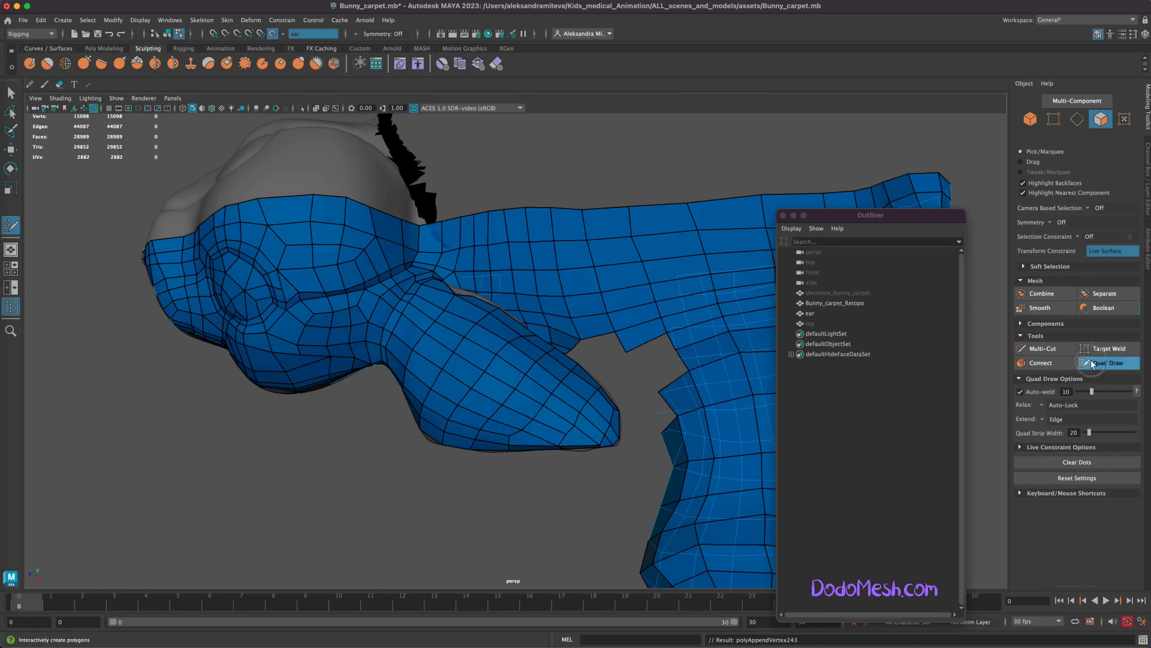
pyautogui.moveTo(837, 306); pyautogui.dragTo(842, 295)
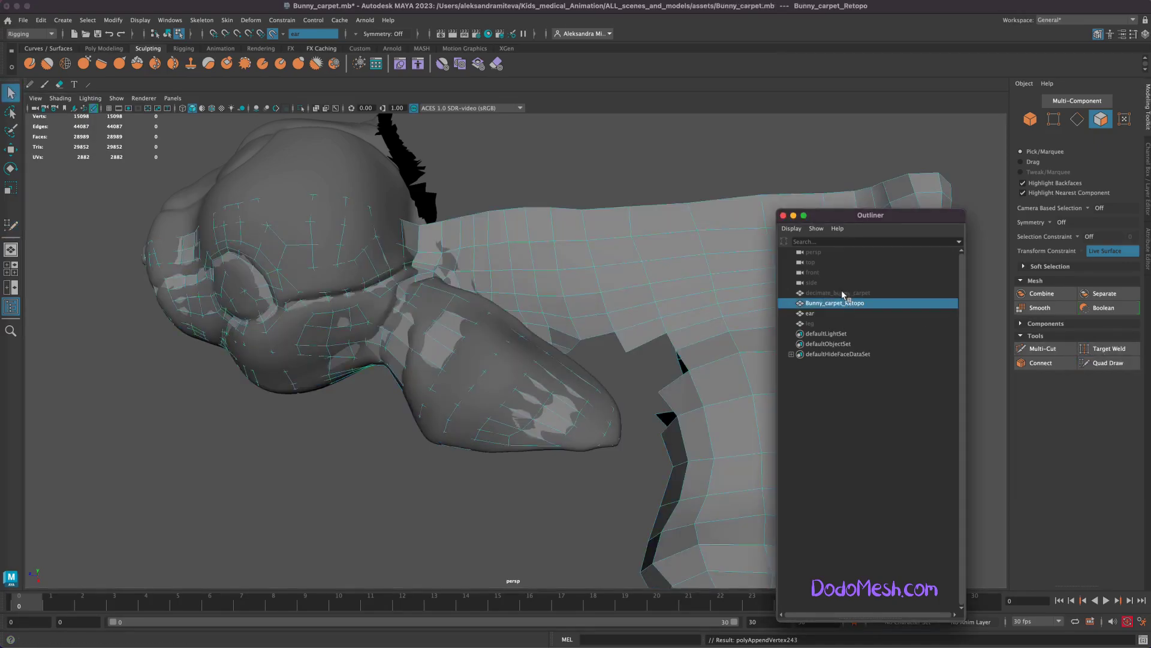
# - Delete the ear sculpt and show all hidden components of Bunny_carpet_Retopo
pyautogui.click(812, 319)
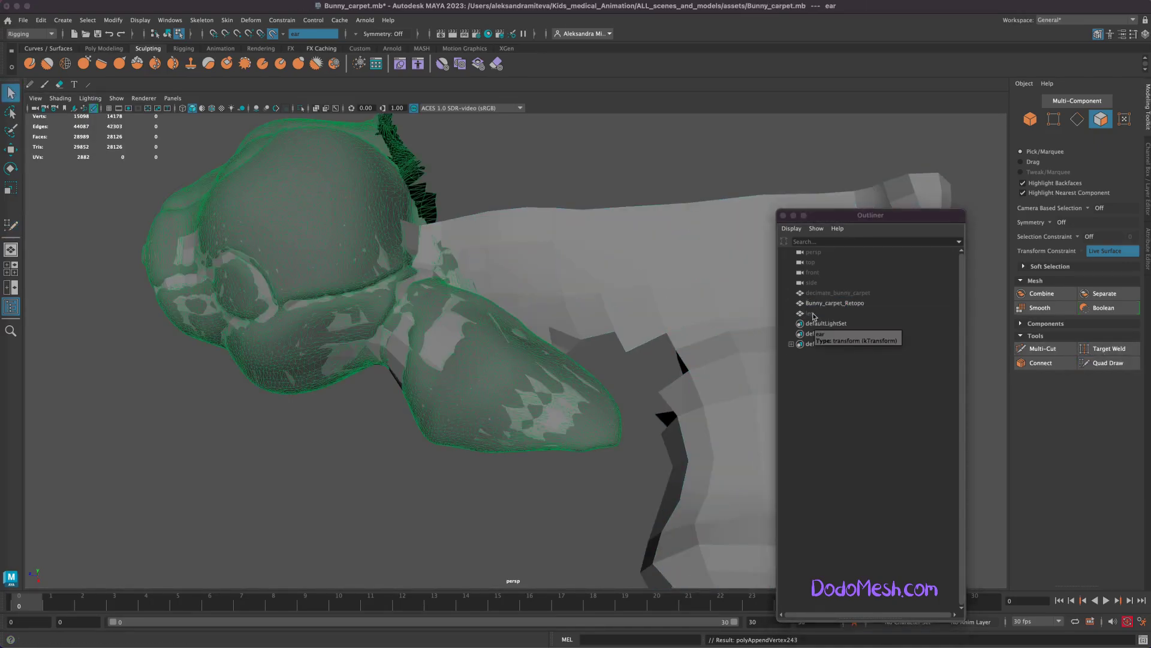
pyautogui.press('Delete')
pyautogui.click(597, 429)
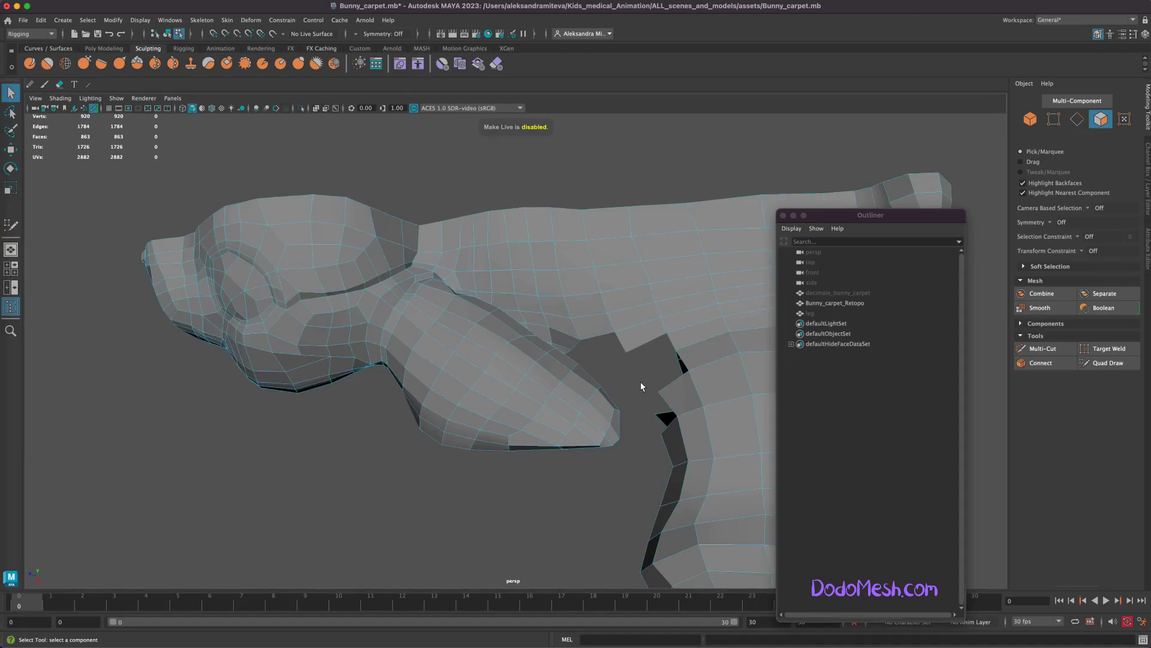
pyautogui.click(227, 20)
pyautogui.click(141, 20)
pyautogui.moveTo(153, 86)
pyautogui.click(364, 118)
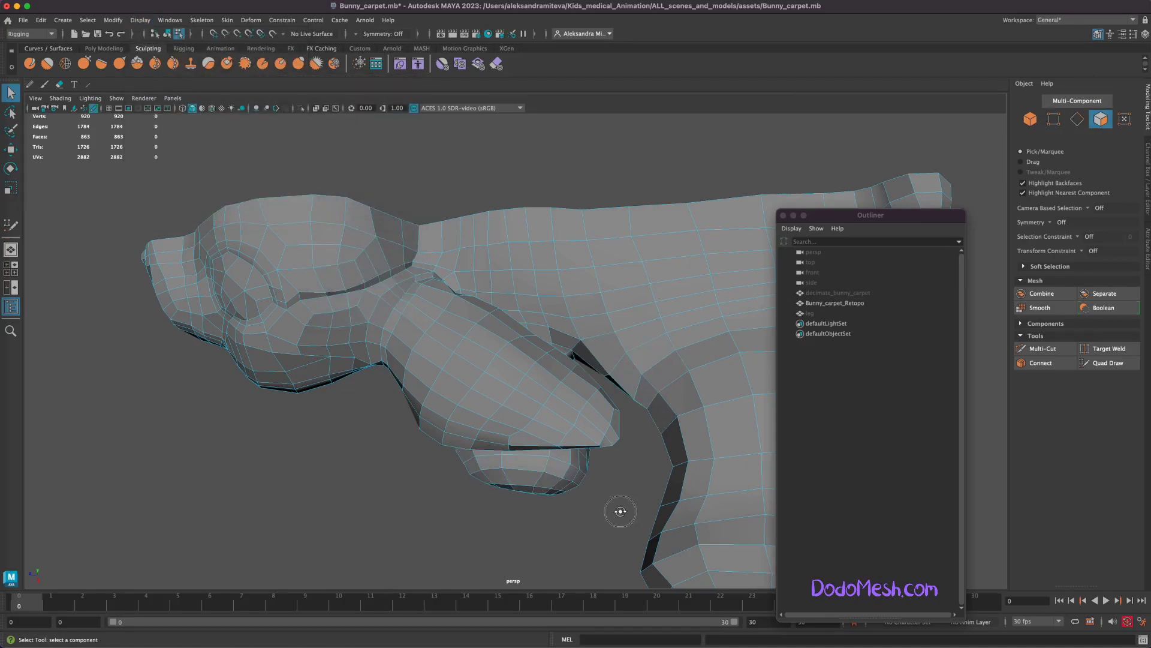
# - Look under the bunny's head and select a stray face there
pyautogui.keyDown('alt'); pyautogui.moveTo(621, 514); pyautogui.dragTo(599, 491); pyautogui.keyUp('alt')
pyautogui.keyDown('alt'); pyautogui.moveTo(629, 486); pyautogui.dragTo(578, 480, button='middle'); pyautogui.keyUp('alt')
pyautogui.keyDown('alt'); pyautogui.moveTo(578, 481); pyautogui.dragTo(531, 366); pyautogui.keyUp('alt')
pyautogui.click(489, 333)
pyautogui.scroll(3, 577, 520)
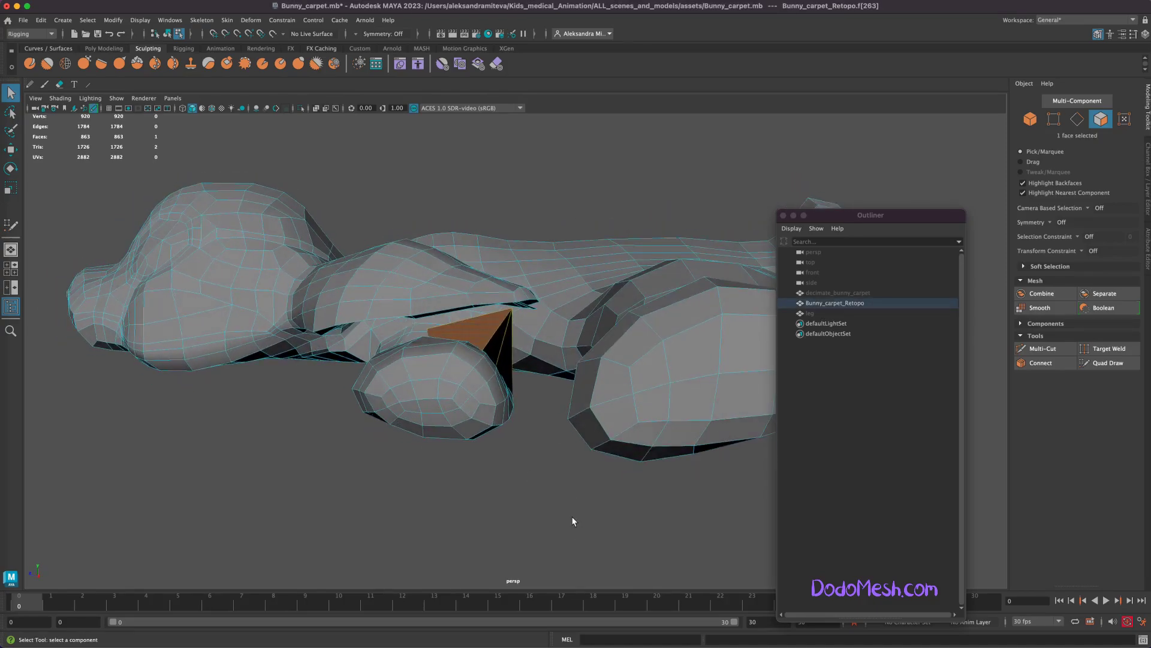
# - Delete the first stray faces under the bunny's head
pyautogui.press('Delete')
pyautogui.click(497, 345)
pyautogui.press('Delete')
pyautogui.press('z')
pyautogui.press('Delete')
# - Delete the remaining stray faces near the ear and in the gap, leaving 857 faces
pyautogui.click(428, 329)
pyautogui.moveTo(428, 330)
pyautogui.keyDown('alt'); pyautogui.mouseDown()
pyautogui.moveTo(468, 506)
pyautogui.moveTo(445, 514)
pyautogui.moveTo(480, 339)
pyautogui.mouseUp(); pyautogui.keyUp('alt')
pyautogui.click(483, 338)
pyautogui.press('Delete')
pyautogui.moveTo(633, 538)
pyautogui.keyDown('alt'); pyautogui.mouseDown()
pyautogui.moveTo(567, 538)
pyautogui.moveTo(673, 524)
pyautogui.moveTo(588, 527)
pyautogui.mouseUp(); pyautogui.keyUp('alt')
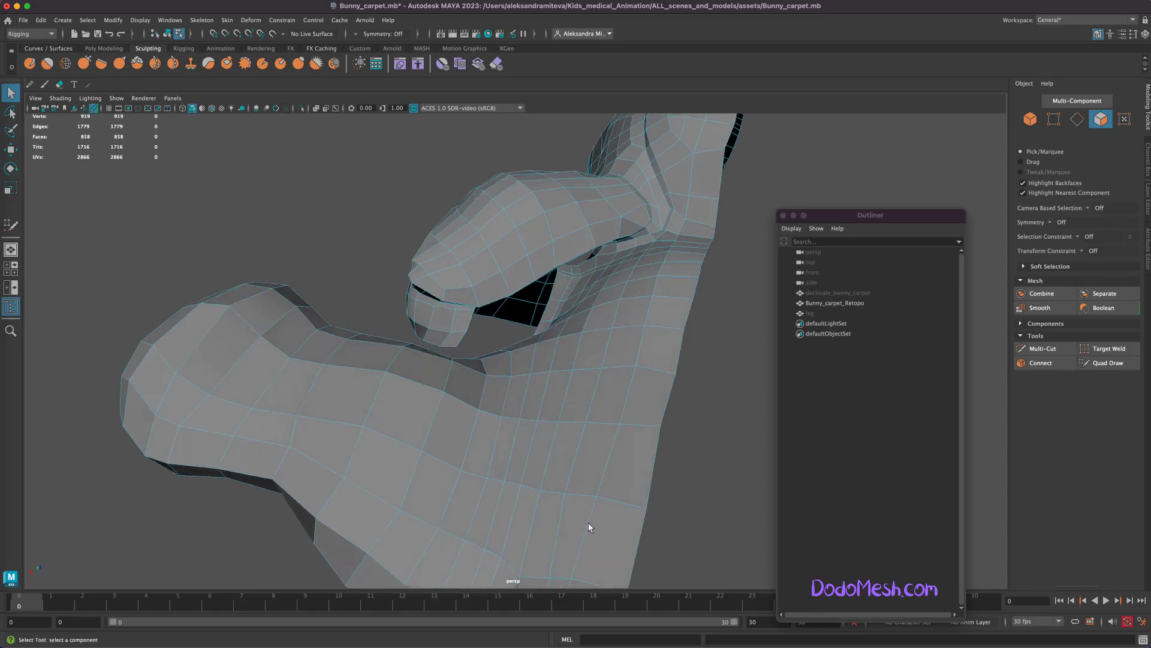
pyautogui.click(567, 287)
pyautogui.moveTo(567, 286)
pyautogui.keyDown('alt'); pyautogui.mouseDown()
pyautogui.moveTo(699, 326)
pyautogui.moveTo(711, 307)
pyautogui.mouseUp(); pyautogui.keyUp('alt')
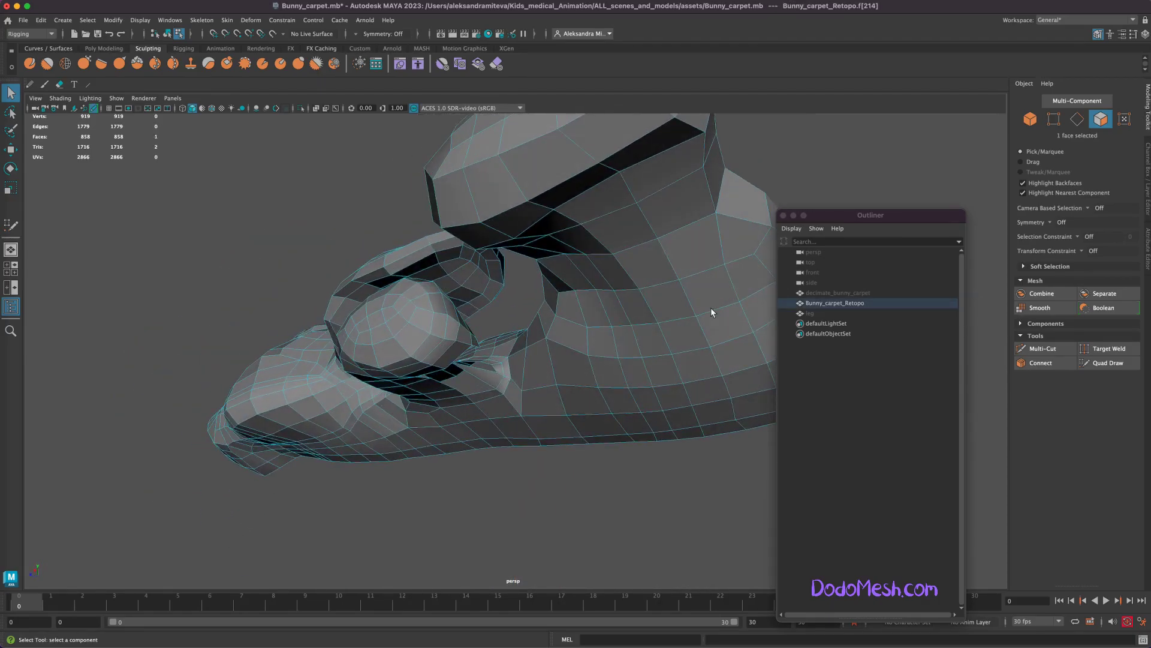
pyautogui.press('Delete')
pyautogui.moveTo(494, 375)
pyautogui.keyDown('alt'); pyautogui.mouseDown()
pyautogui.moveTo(637, 576)
pyautogui.moveTo(657, 503)
pyautogui.moveTo(630, 502)
pyautogui.moveTo(629, 528)
pyautogui.moveTo(595, 528)
pyautogui.mouseUp(); pyautogui.keyUp('alt')
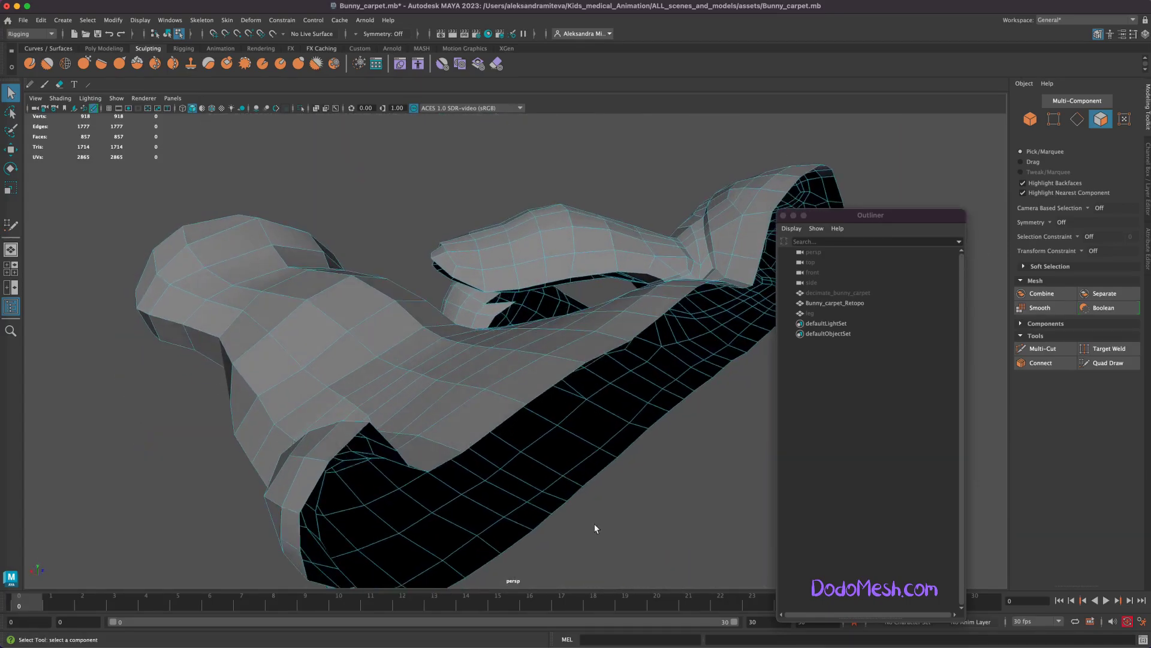
pyautogui.click(1106, 362)
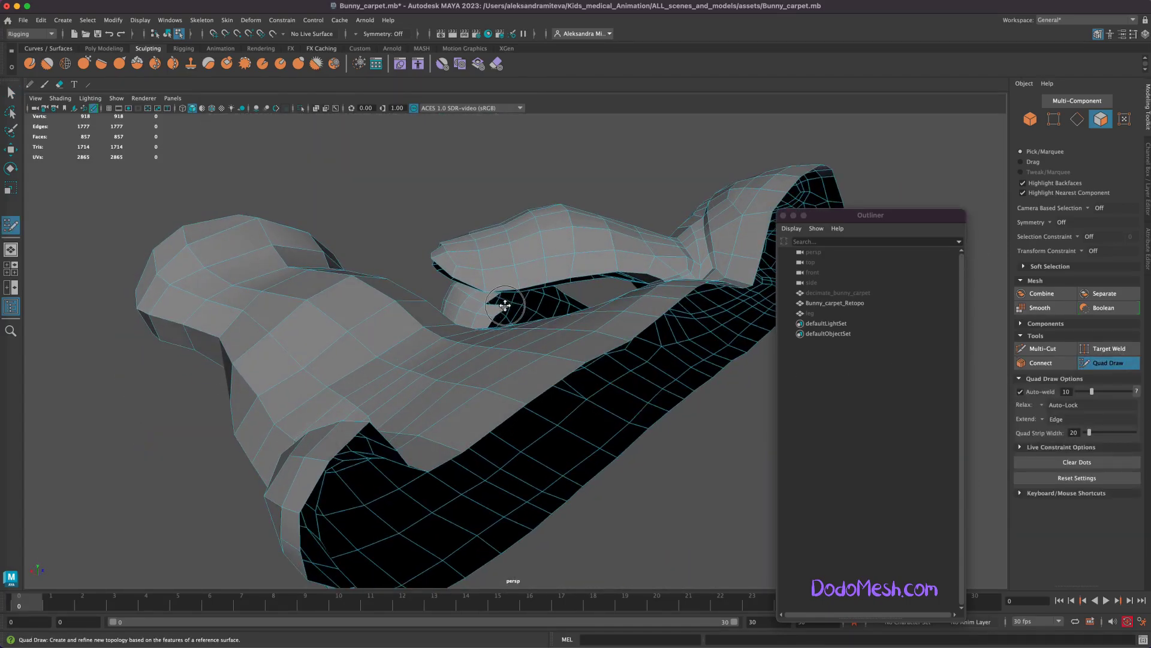
# - Undo the last Quad Draw point near the mouth gaps and select decimate_bunny_carpet
pyautogui.moveTo(502, 307)
pyautogui.keyDown('alt'); pyautogui.mouseDown()
pyautogui.moveTo(725, 488)
pyautogui.moveTo(712, 468)
pyautogui.mouseUp(); pyautogui.keyUp('alt')
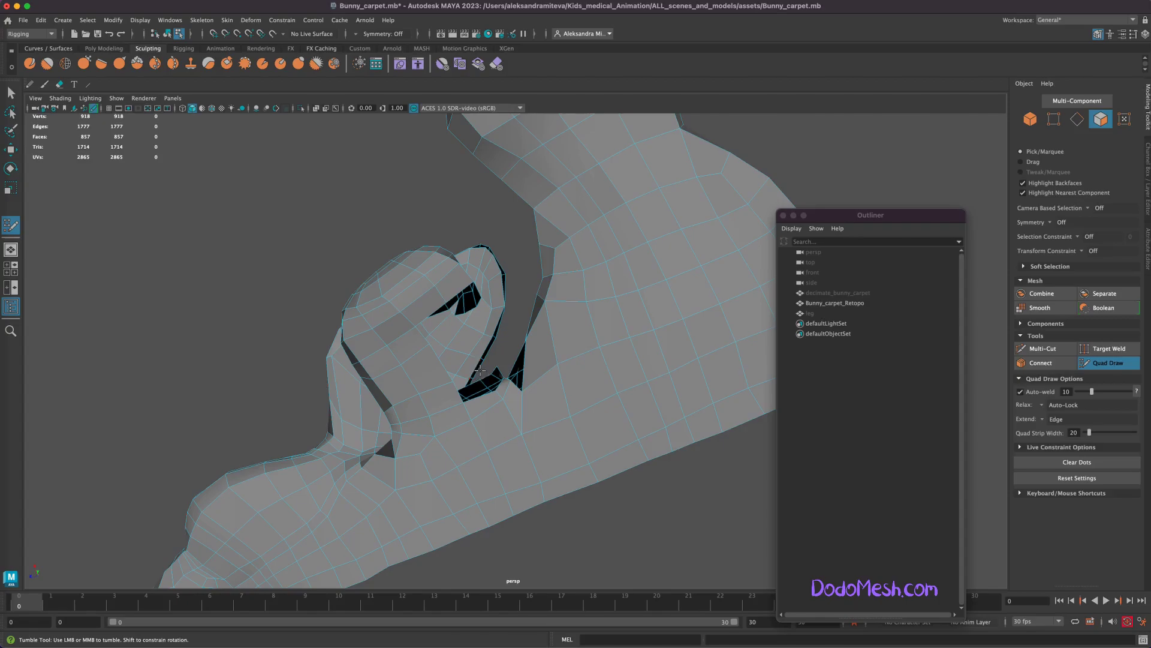
pyautogui.moveTo(593, 538)
pyautogui.keyDown('alt'); pyautogui.mouseDown()
pyautogui.moveTo(578, 544)
pyautogui.moveTo(718, 546)
pyautogui.mouseUp(); pyautogui.keyUp('alt')
pyautogui.hotkey('ctrl', 'z')
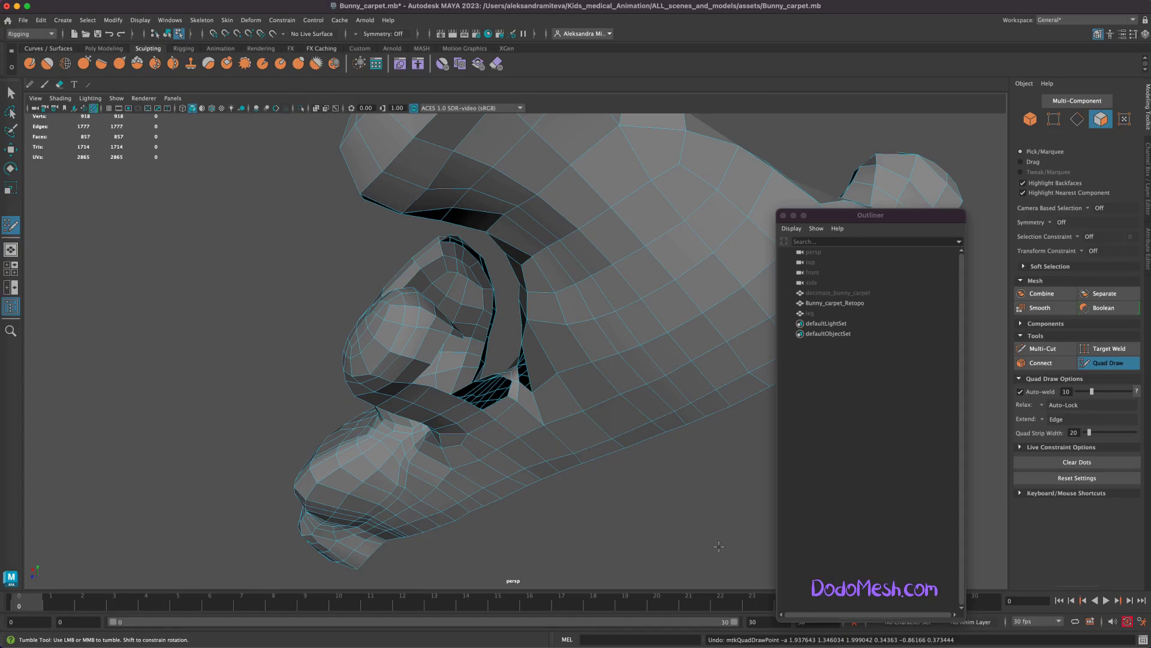
pyautogui.click(831, 294)
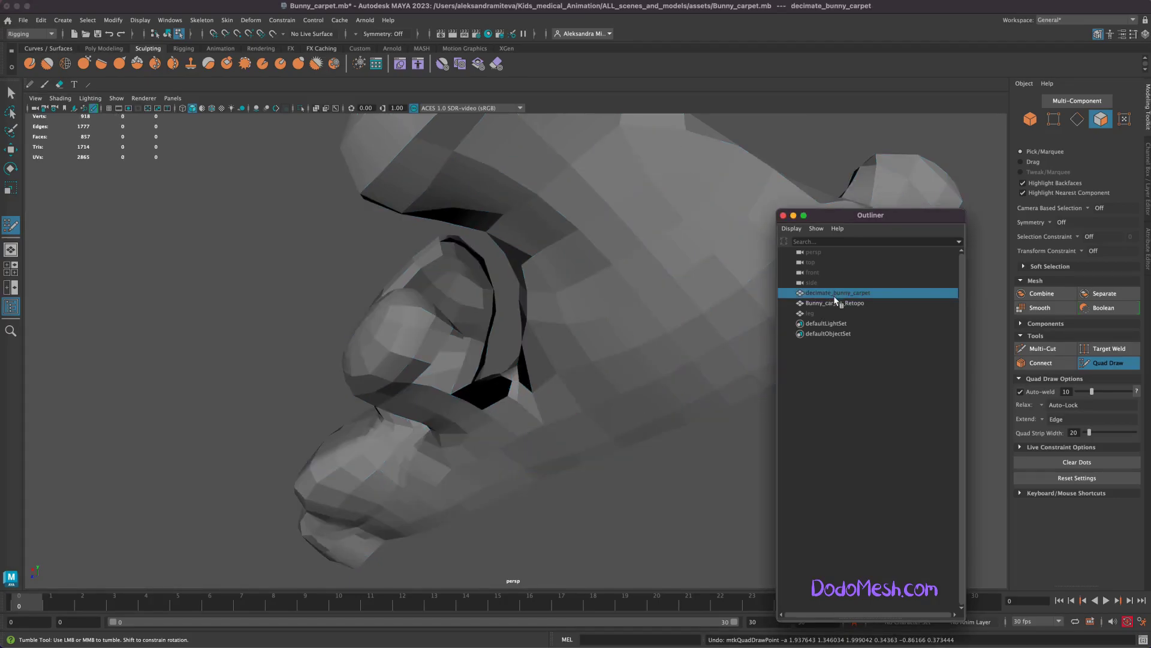
# - Unhide decimate_bunny_carpet, make it live, and Quad Draw two faces into a retopo gap
pyautogui.press('h')
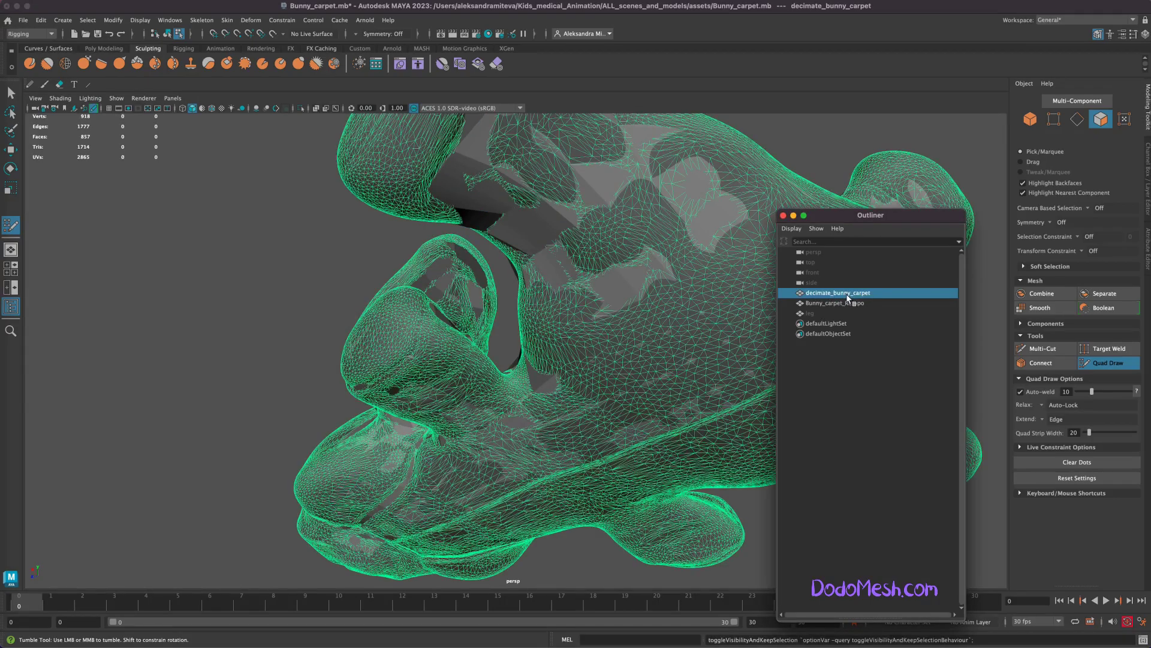
pyautogui.click(273, 34)
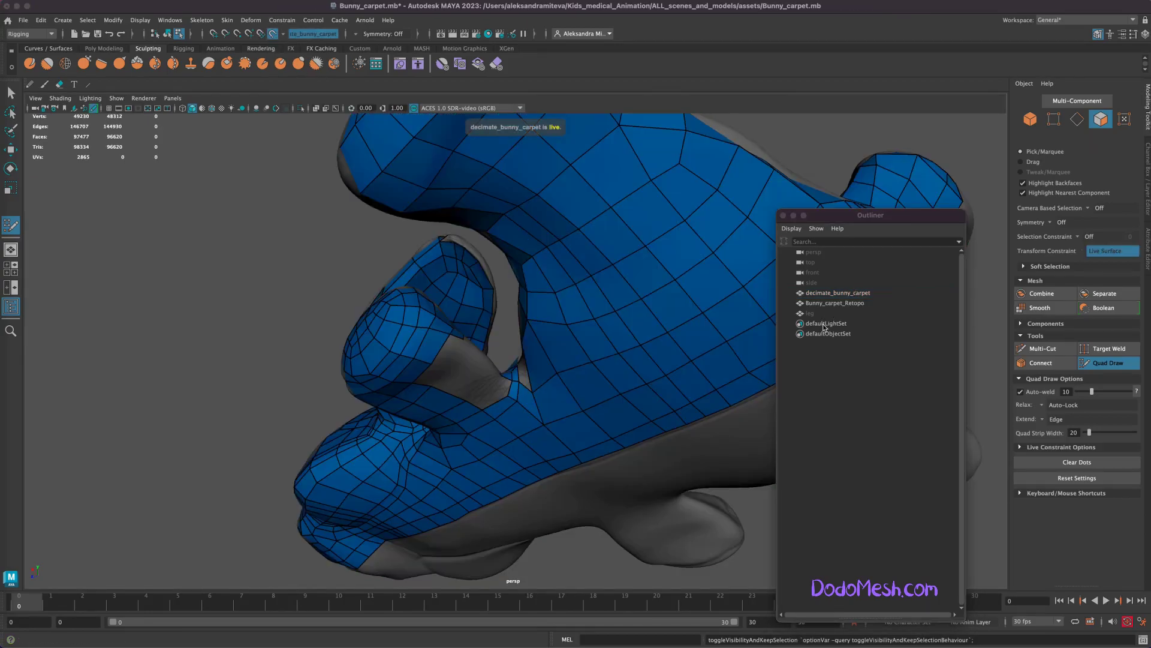
pyautogui.click(830, 304)
pyautogui.scroll(5, 439, 324)
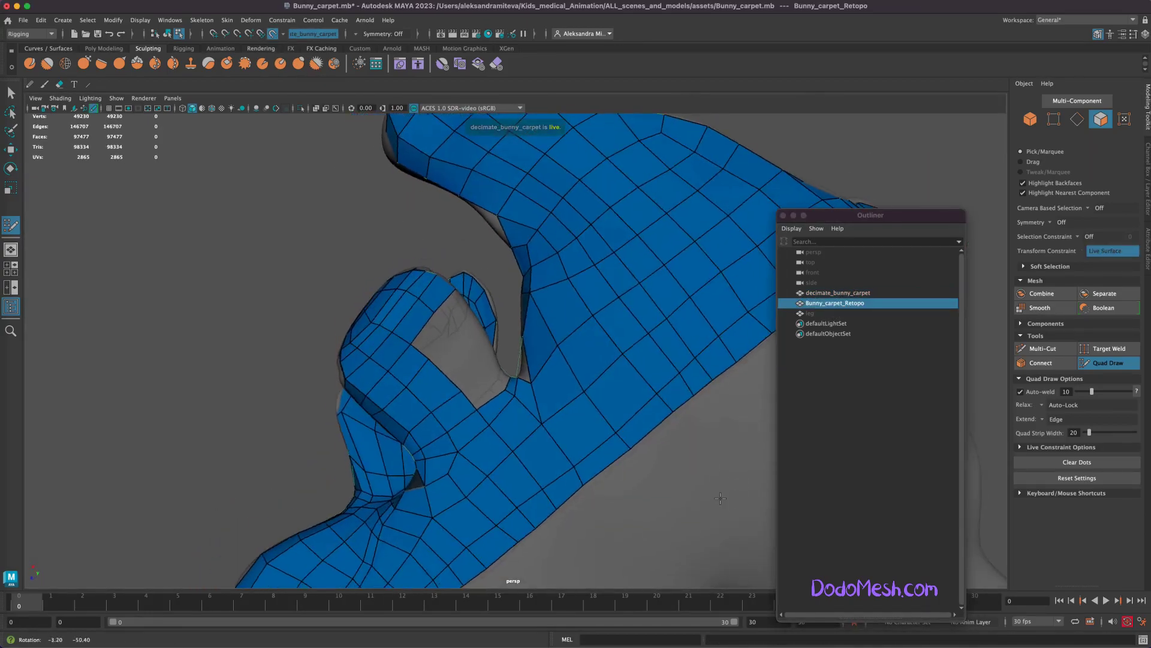
pyautogui.keyDown('shift'); pyautogui.click(439, 324); pyautogui.keyUp('shift')
pyautogui.keyDown('shift'); pyautogui.click(453, 360); pyautogui.keyUp('shift')
pyautogui.moveTo(719, 488)
pyautogui.keyDown('alt'); pyautogui.mouseDown()
pyautogui.moveTo(670, 535)
pyautogui.moveTo(740, 517)
pyautogui.mouseUp(); pyautogui.keyUp('alt')
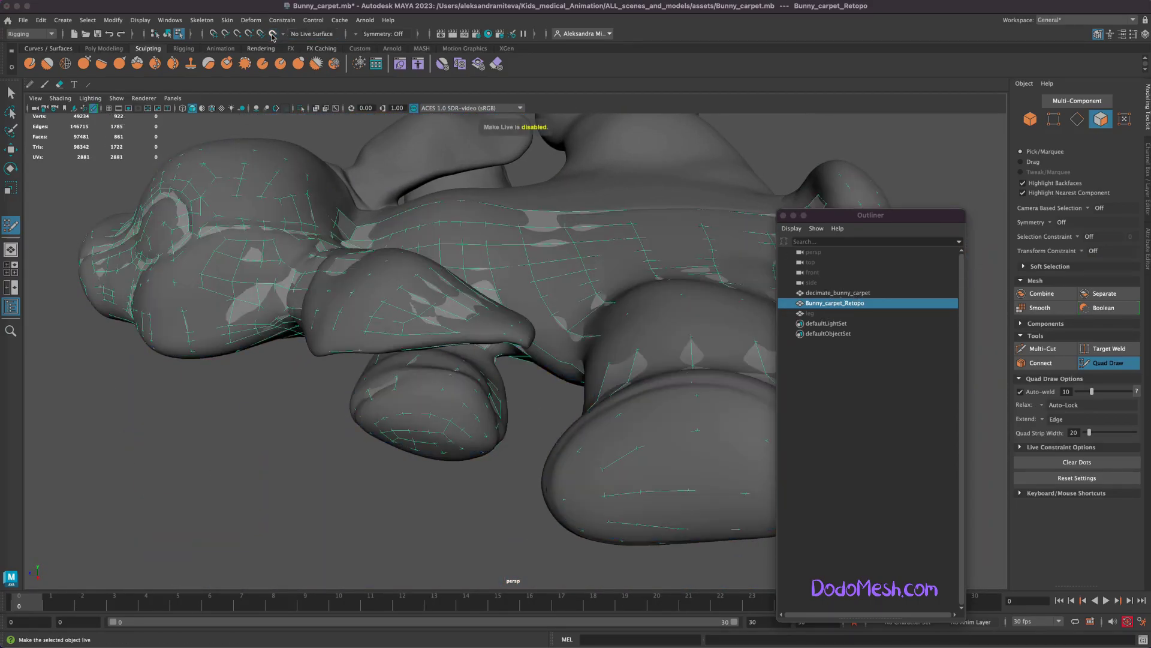
# - Turn off live surface, hide the sculpt and retopo mesh, and show and frame the leg
pyautogui.click(847, 293)
pyautogui.press('h')
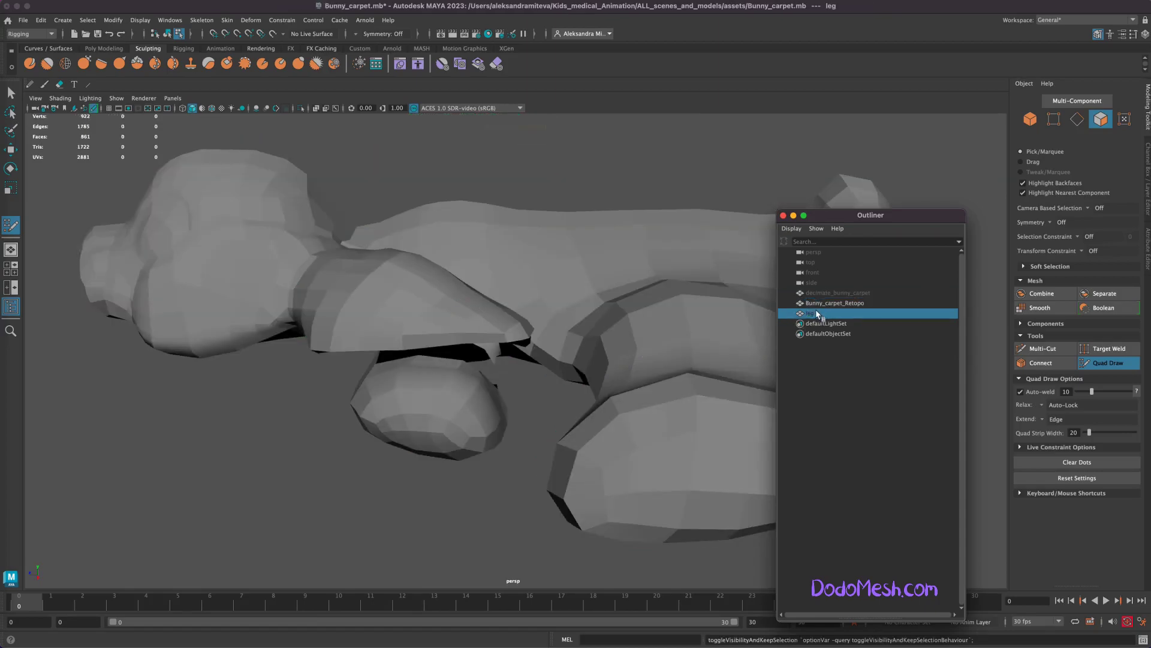
pyautogui.click(816, 306)
pyautogui.press('h')
pyautogui.click(812, 312)
pyautogui.hotkey('shift', 'h')
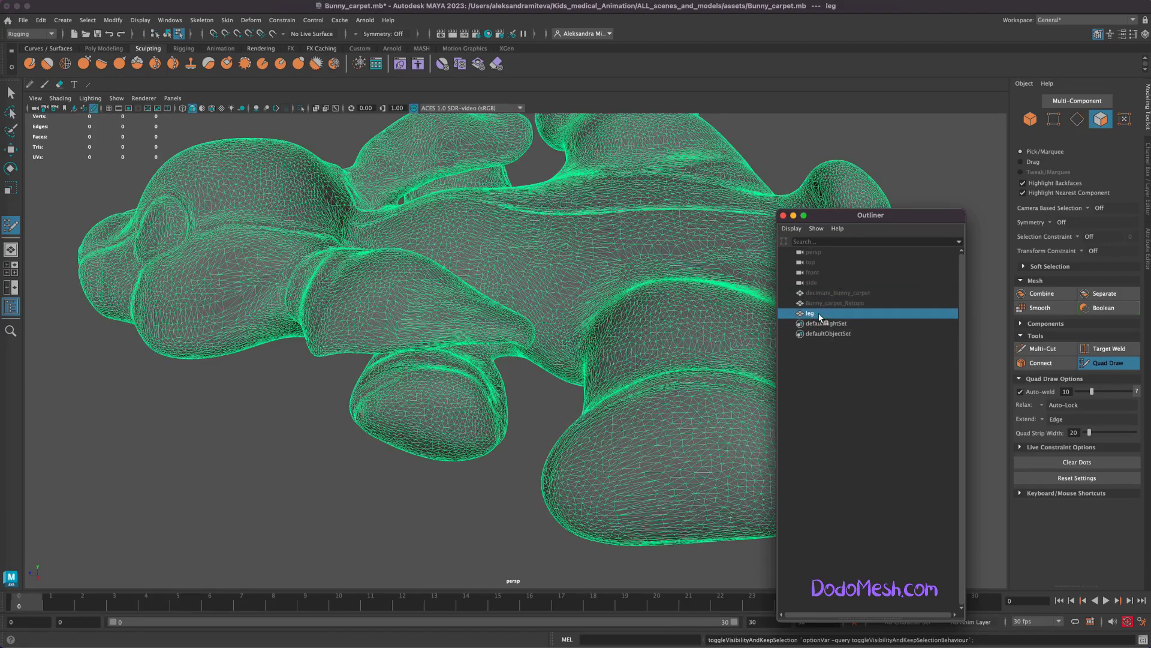
pyautogui.press('f')
# - Lasso-delete the left section of the leg's faces, then make the leg the live surface
pyautogui.click(1101, 120)
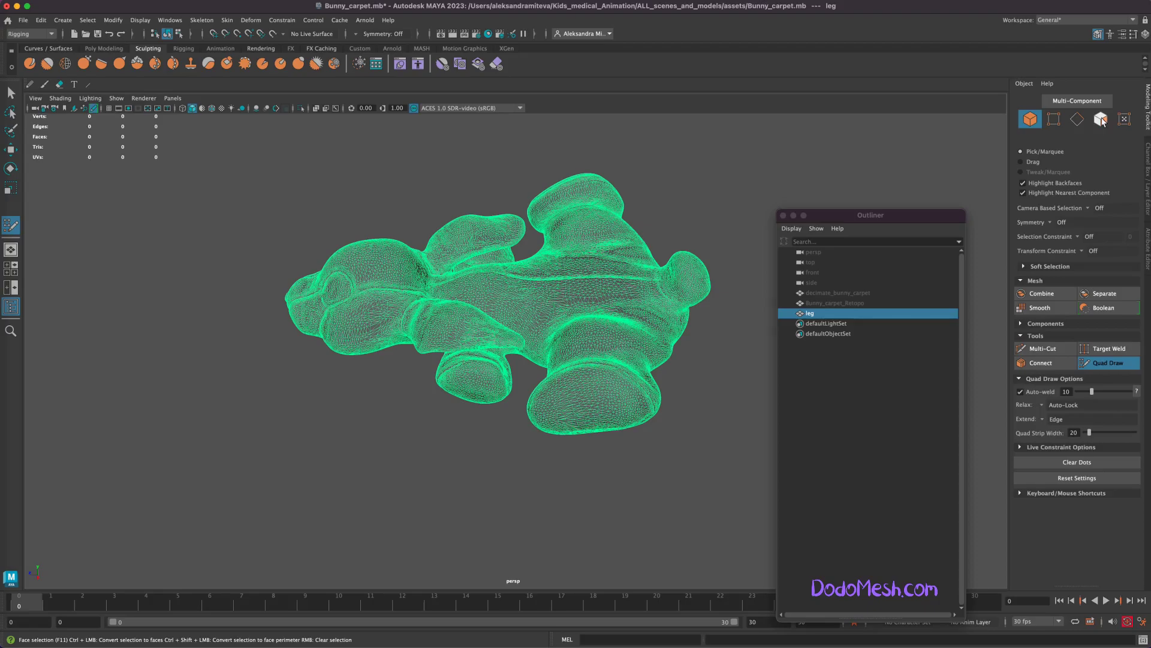
pyautogui.keyDown('alt'); pyautogui.moveTo(510, 432); pyautogui.dragTo(506, 480); pyautogui.keyUp('alt')
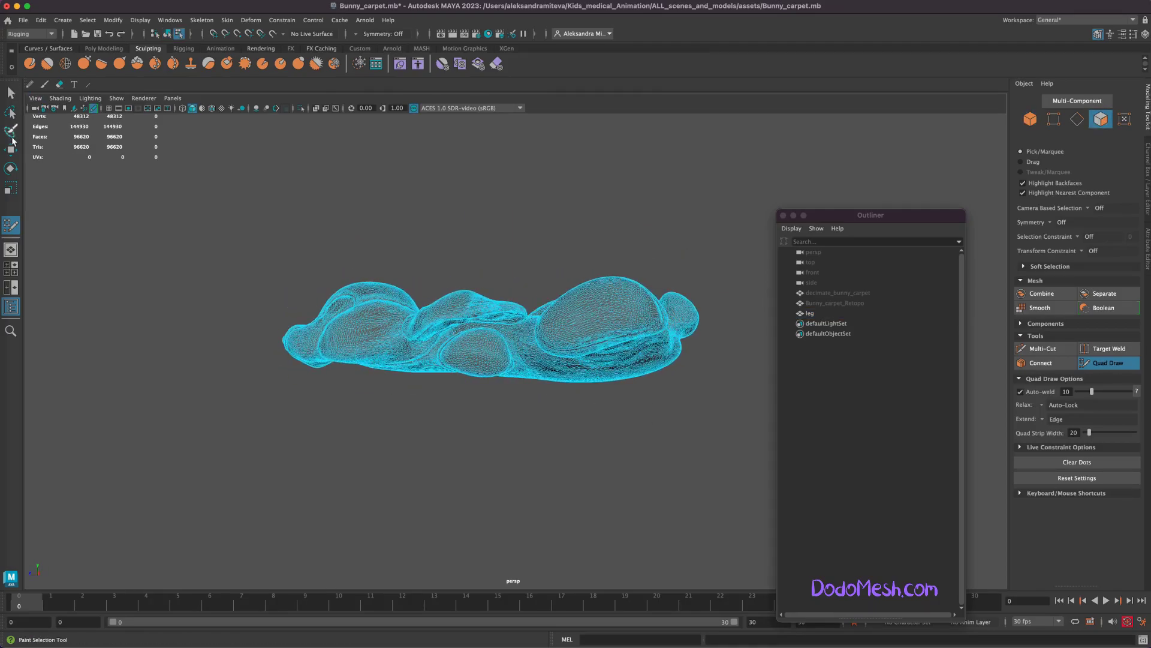
pyautogui.click(10, 112)
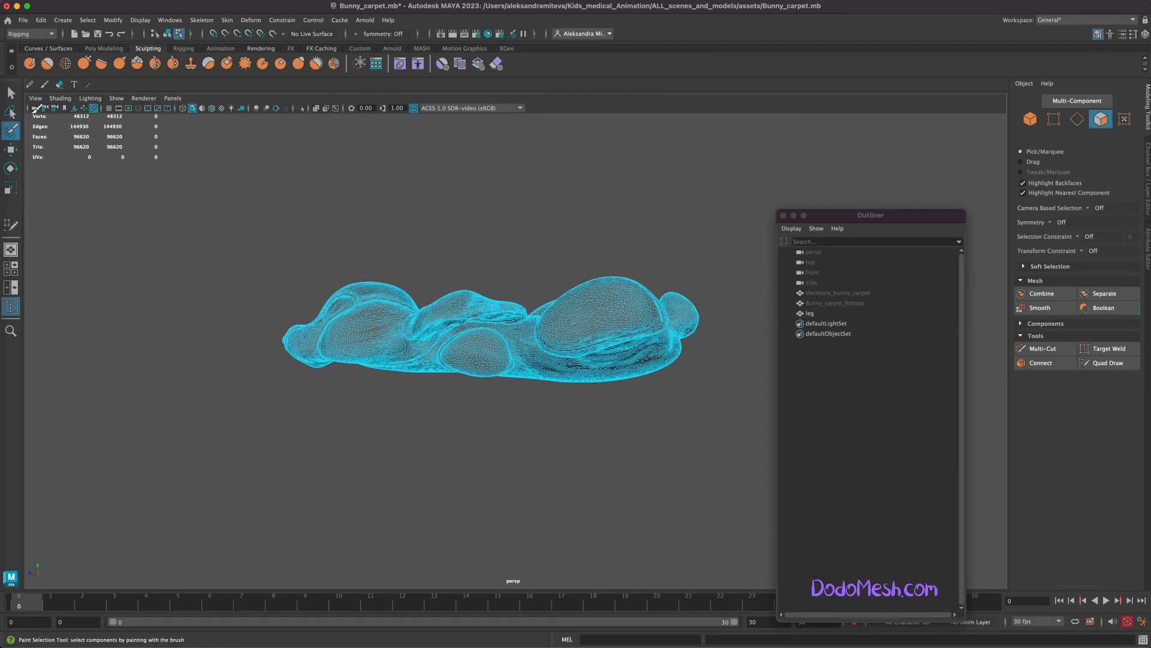
pyautogui.moveTo(220, 238)
pyautogui.mouseDown()
pyautogui.moveTo(375, 422)
pyautogui.moveTo(477, 321)
pyautogui.mouseUp()
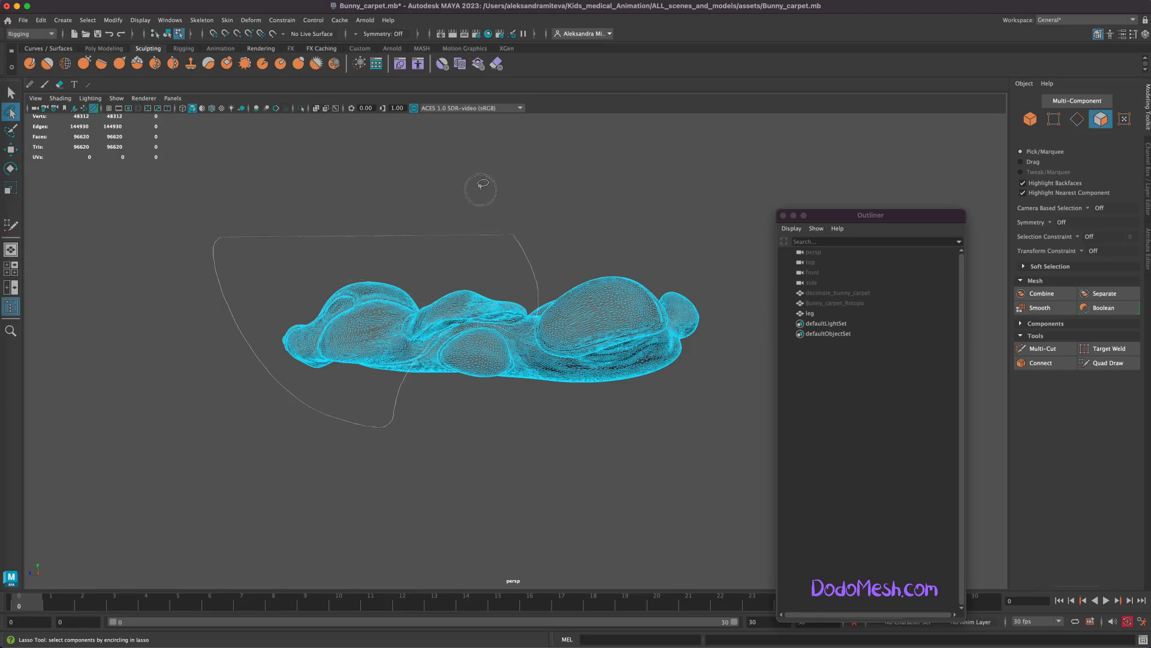
pyautogui.moveTo(480, 185); pyautogui.dragTo(477, 184)
pyautogui.press('Delete')
pyautogui.keyDown('alt'); pyautogui.moveTo(676, 468); pyautogui.dragTo(698, 494); pyautogui.keyUp('alt')
pyautogui.press('q')
pyautogui.click(1029, 122)
pyautogui.click(272, 33)
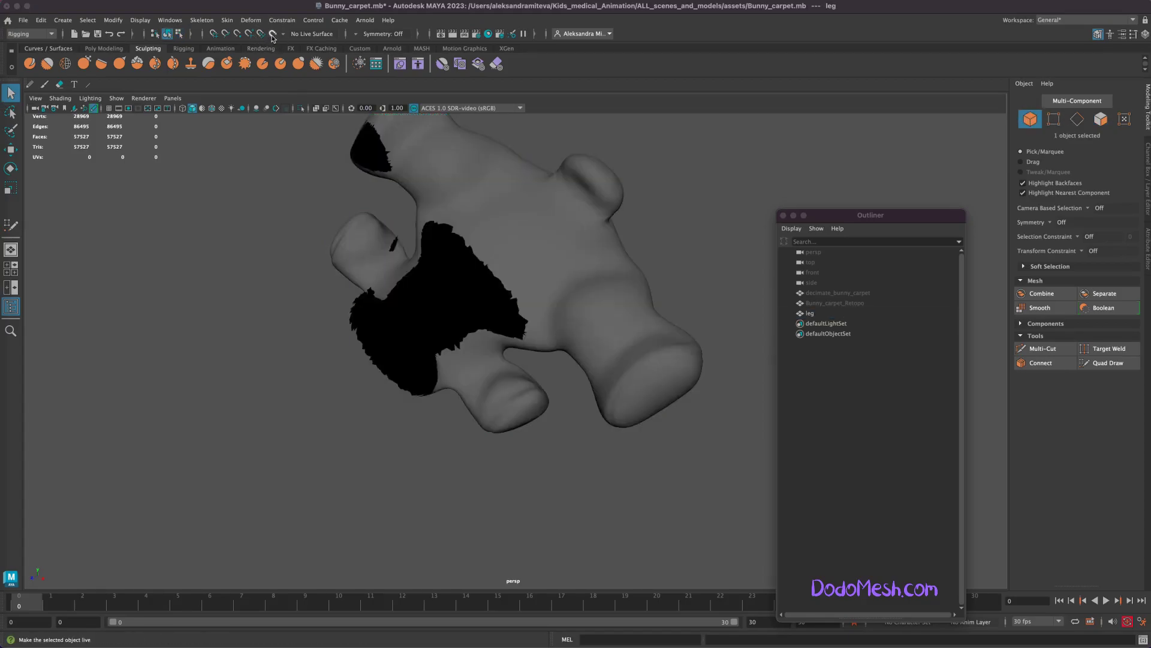
# - Resume Quad Draw on Bunny_carpet_Retopo and fill the inner gap and mouth-area hole
pyautogui.click(836, 303)
pyautogui.moveTo(651, 510)
pyautogui.keyDown('alt'); pyautogui.mouseDown()
pyautogui.moveTo(642, 491)
pyautogui.moveTo(540, 524)
pyautogui.mouseUp(); pyautogui.keyUp('alt')
pyautogui.click(1109, 363)
pyautogui.scroll(5, 599, 519)
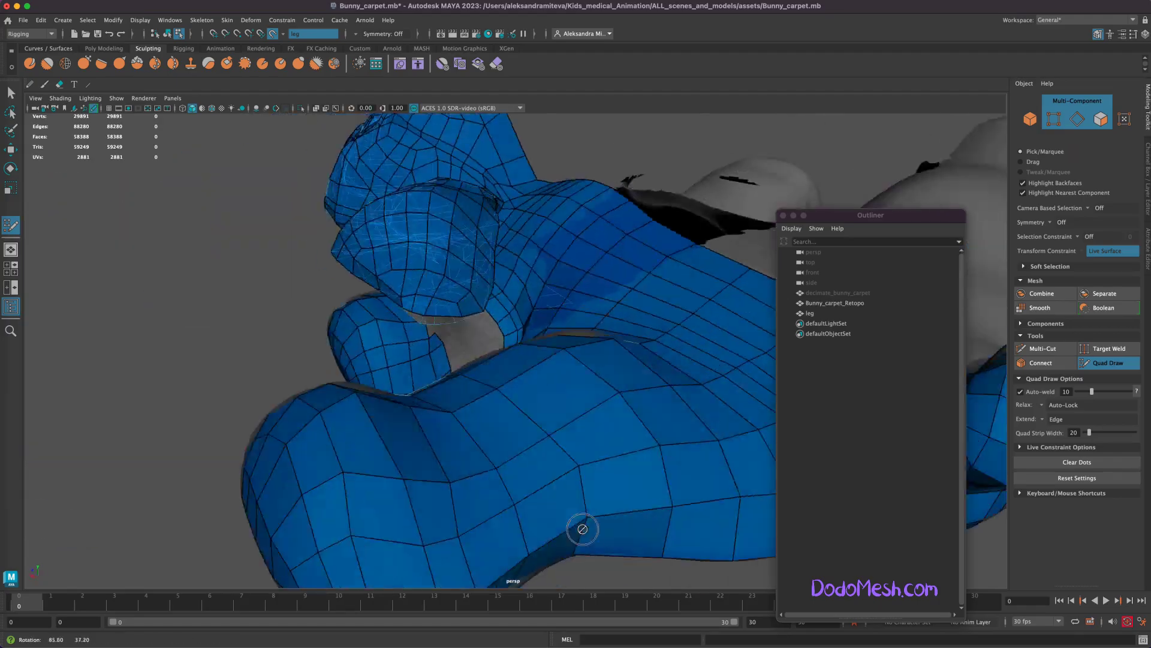
pyautogui.keyDown('shift'); pyautogui.click(554, 309); pyautogui.keyUp('shift')
pyautogui.keyDown('shift'); pyautogui.click(527, 305); pyautogui.keyUp('shift')
pyautogui.keyDown('alt'); pyautogui.moveTo(668, 523); pyautogui.dragTo(688, 482); pyautogui.keyUp('alt')
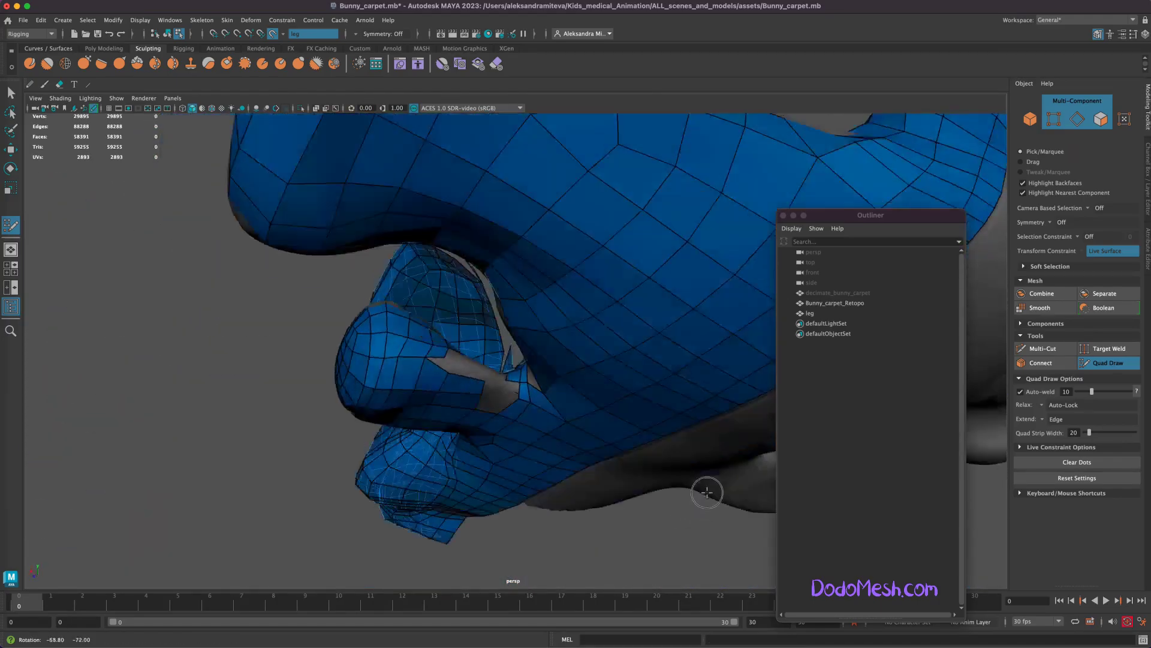
pyautogui.keyDown('shift'); pyautogui.click(510, 411); pyautogui.keyUp('shift')
# - Fill the holes in the leg mesh with several new quad faces
pyautogui.moveTo(677, 561)
pyautogui.keyDown('alt'); pyautogui.mouseDown()
pyautogui.moveTo(666, 539)
pyautogui.moveTo(686, 539)
pyautogui.moveTo(675, 530)
pyautogui.mouseUp(); pyautogui.keyUp('alt')
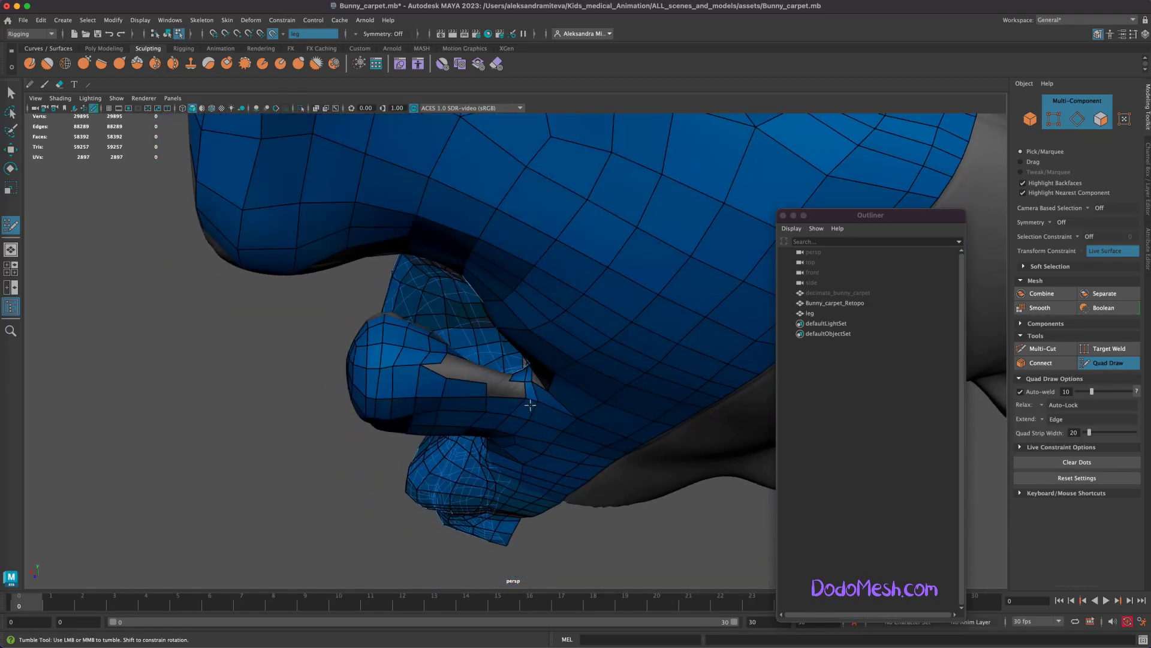
pyautogui.moveTo(498, 434)
pyautogui.keyDown('alt'); pyautogui.mouseDown()
pyautogui.moveTo(637, 522)
pyautogui.moveTo(642, 549)
pyautogui.moveTo(549, 341)
pyautogui.moveTo(461, 372)
pyautogui.moveTo(555, 397)
pyautogui.mouseUp(); pyautogui.keyUp('alt')
pyautogui.keyDown('shift'); pyautogui.click(499, 358); pyautogui.keyUp('shift')
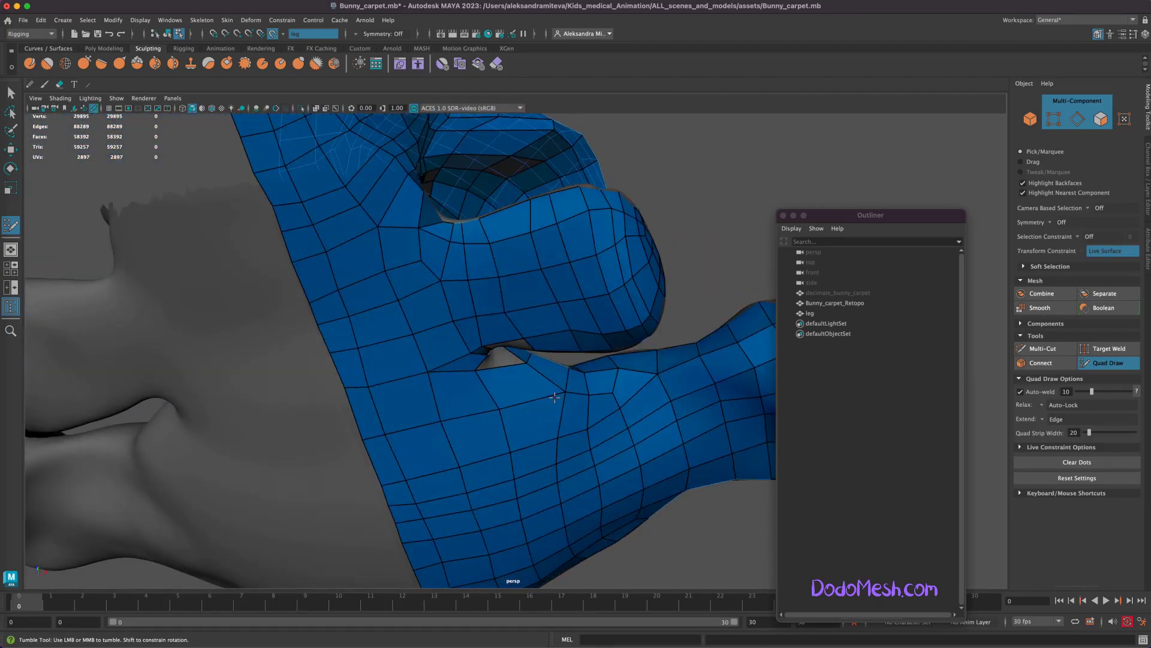
pyautogui.moveTo(540, 224)
pyautogui.keyDown('alt'); pyautogui.mouseDown()
pyautogui.moveTo(673, 282)
pyautogui.moveTo(604, 256)
pyautogui.moveTo(558, 288)
pyautogui.moveTo(396, 203)
pyautogui.moveTo(356, 201)
pyautogui.mouseUp(); pyautogui.keyUp('alt')
pyautogui.keyDown('shift'); pyautogui.click(552, 293); pyautogui.keyUp('shift')
pyautogui.keyDown('shift'); pyautogui.click(480, 347); pyautogui.keyUp('shift')
pyautogui.keyDown('alt'); pyautogui.moveTo(368, 532); pyautogui.dragTo(515, 366); pyautogui.keyUp('alt')
pyautogui.keyDown('shift'); pyautogui.click(515, 365); pyautogui.keyUp('shift')
pyautogui.keyDown('alt'); pyautogui.moveTo(552, 496); pyautogui.dragTo(521, 483); pyautogui.keyUp('alt')
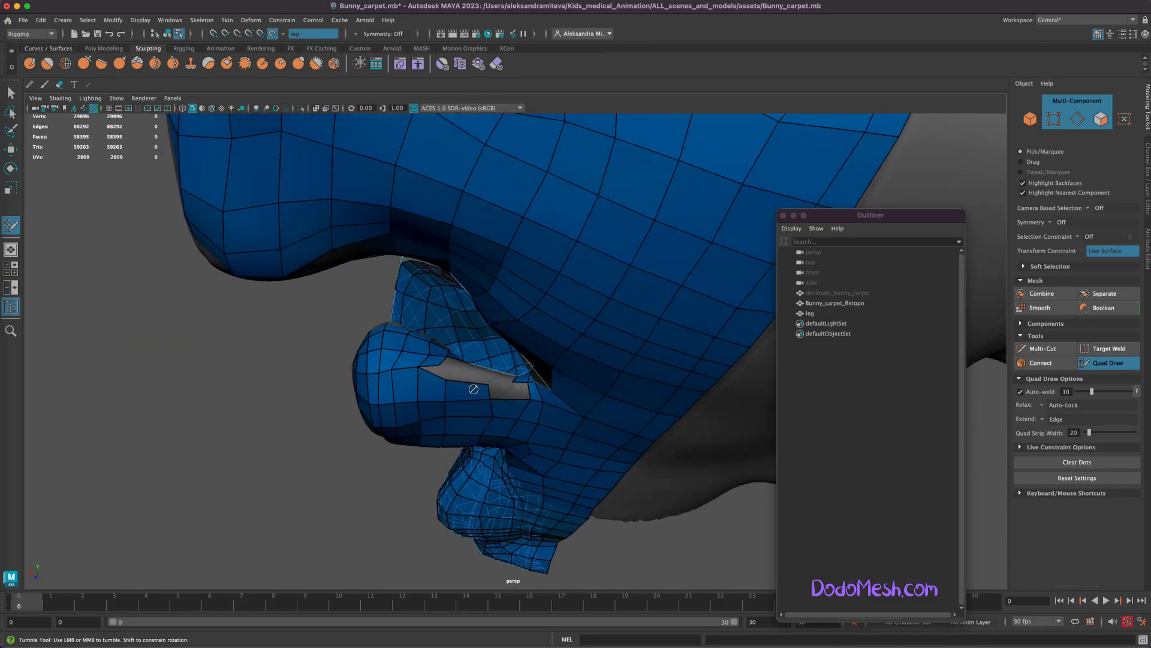
pyautogui.keyDown('shift'); pyautogui.click(507, 392); pyautogui.keyUp('shift')
# - Undo a stray point, then fill the knee gap and nearby triangular gap with quads
pyautogui.hotkey('ctrl', 'z')
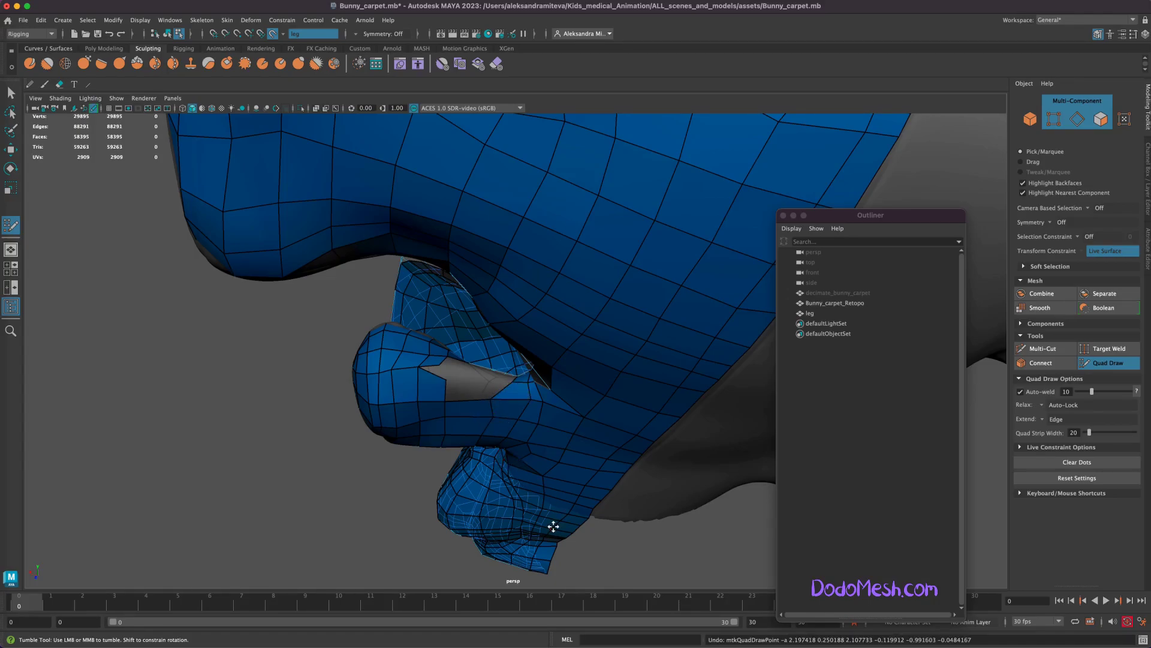
pyautogui.keyDown('alt'); pyautogui.moveTo(640, 554); pyautogui.dragTo(483, 385); pyautogui.keyUp('alt')
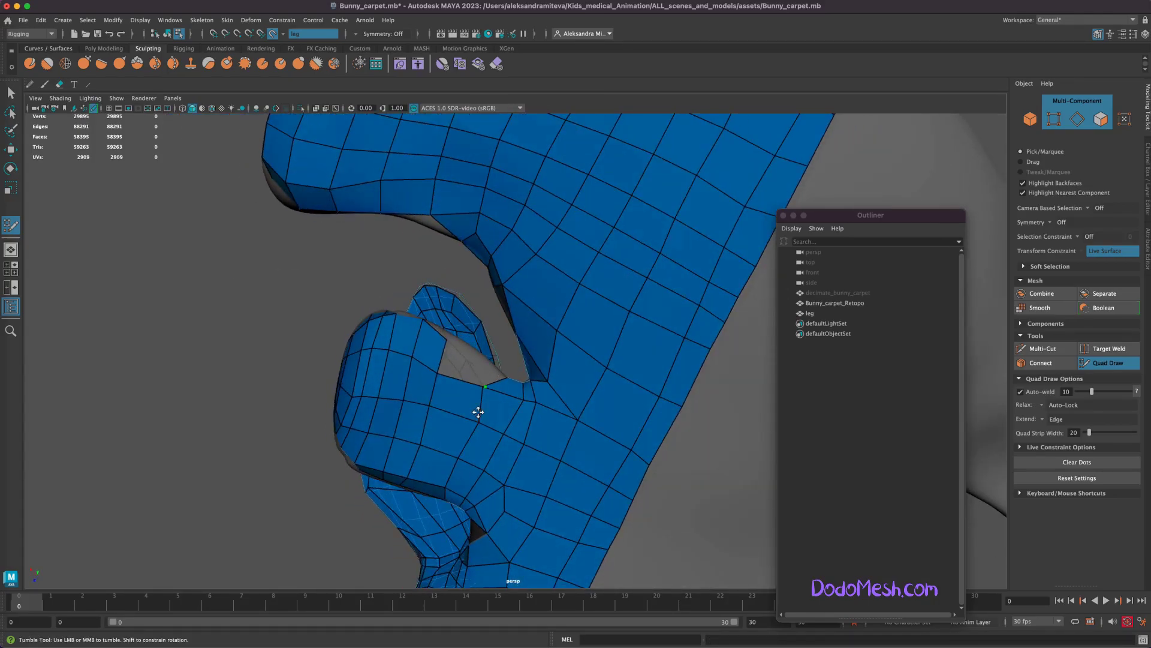
pyautogui.keyDown('alt'); pyautogui.moveTo(719, 486); pyautogui.dragTo(720, 499); pyautogui.keyUp('alt')
pyautogui.keyDown('shift'); pyautogui.click(482, 394); pyautogui.keyUp('shift')
pyautogui.moveTo(347, 536)
pyautogui.keyDown('alt'); pyautogui.mouseDown()
pyautogui.moveTo(443, 361)
pyautogui.moveTo(455, 369)
pyautogui.mouseUp(); pyautogui.keyUp('alt')
pyautogui.keyDown('shift'); pyautogui.click(462, 369); pyautogui.keyUp('shift')
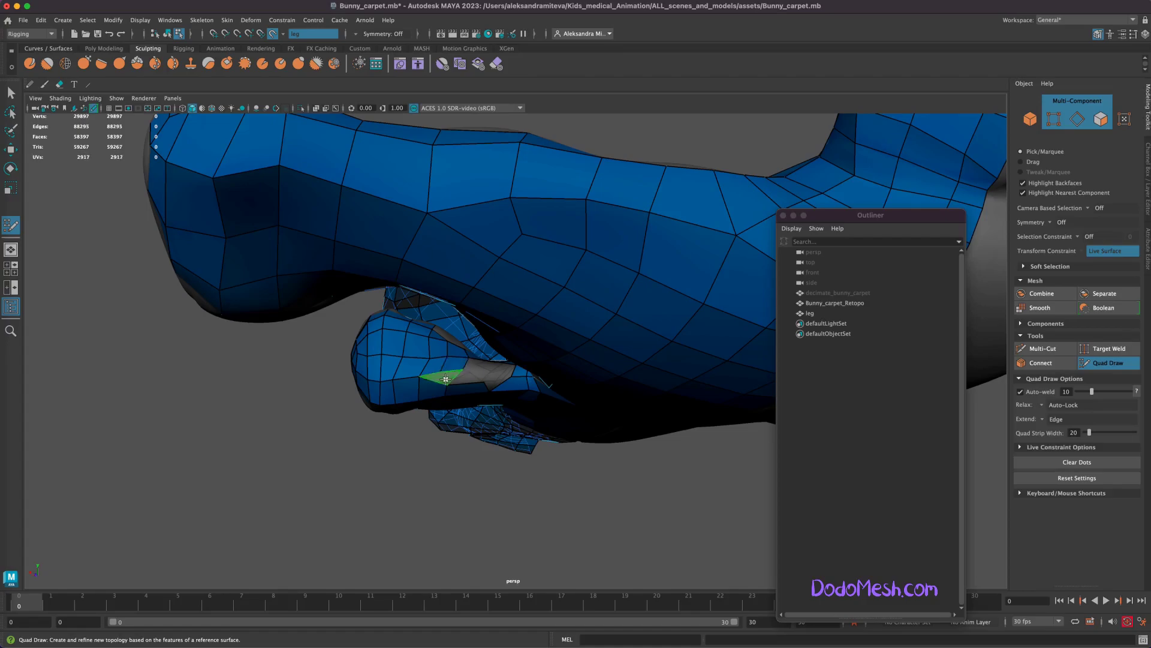
pyautogui.keyDown('shift'); pyautogui.click(466, 376); pyautogui.keyUp('shift')
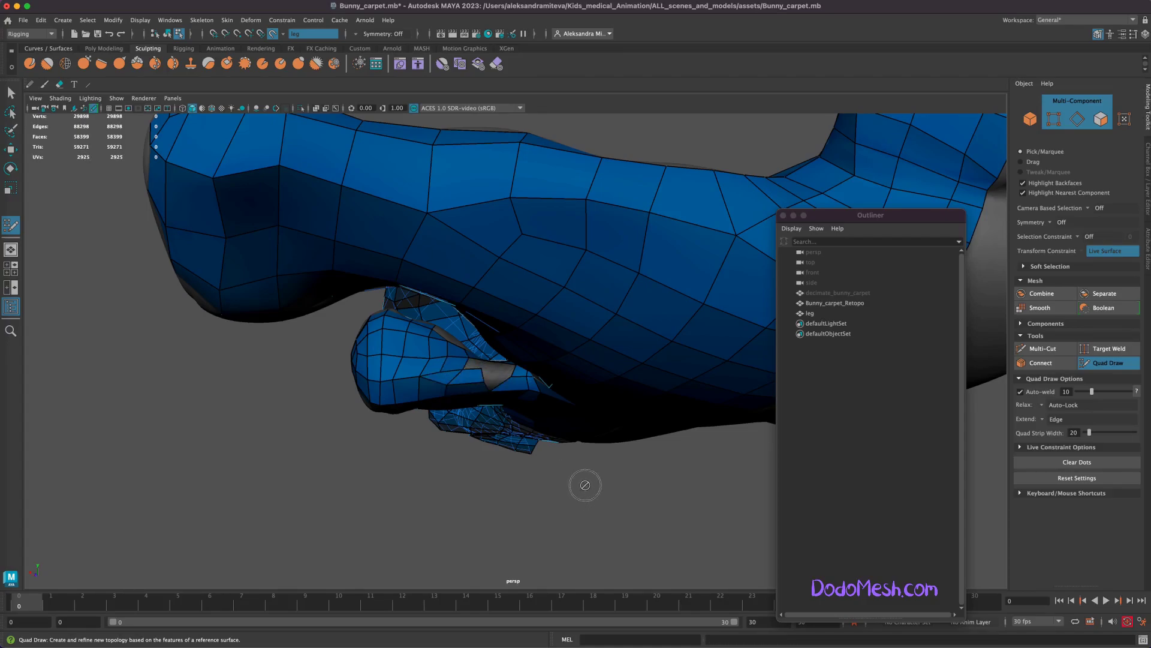
pyautogui.keyDown('alt'); pyautogui.moveTo(585, 486); pyautogui.dragTo(568, 498); pyautogui.keyUp('alt')
pyautogui.keyDown('shift'); pyautogui.click(506, 390); pyautogui.keyUp('shift')
pyautogui.keyDown('alt'); pyautogui.moveTo(506, 391); pyautogui.dragTo(427, 367); pyautogui.keyUp('alt')
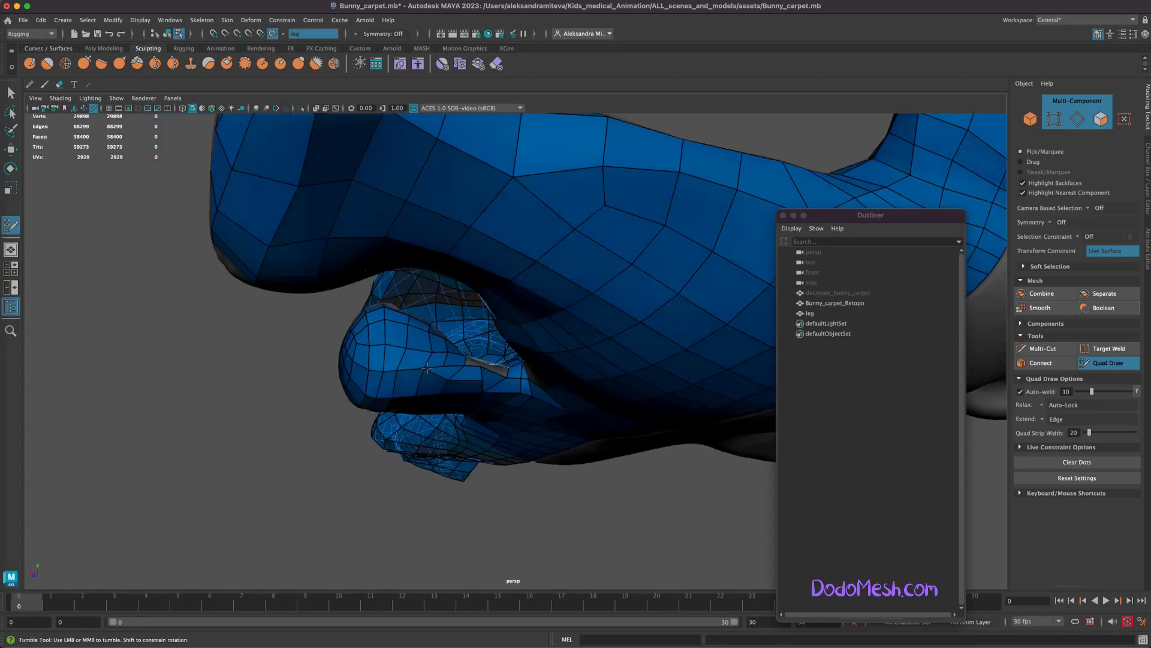
# - Fill the hole near the mouth and check the mesh from underneath
pyautogui.scroll(5, 432, 365)
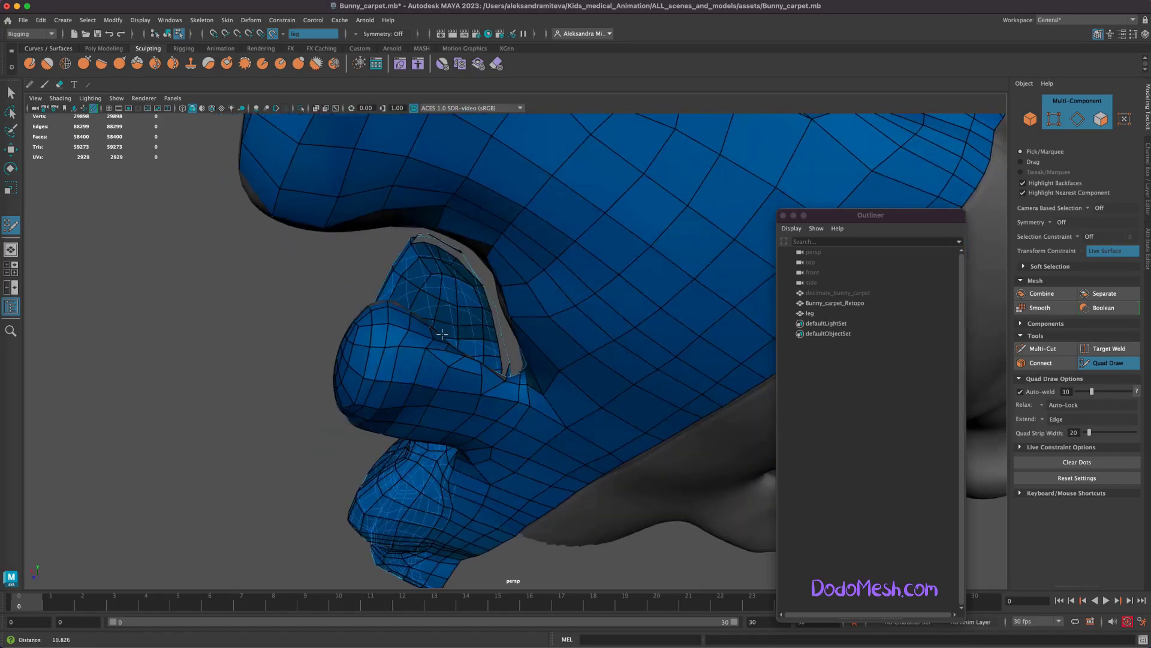
pyautogui.keyDown('alt'); pyautogui.moveTo(691, 549); pyautogui.dragTo(666, 568); pyautogui.keyUp('alt')
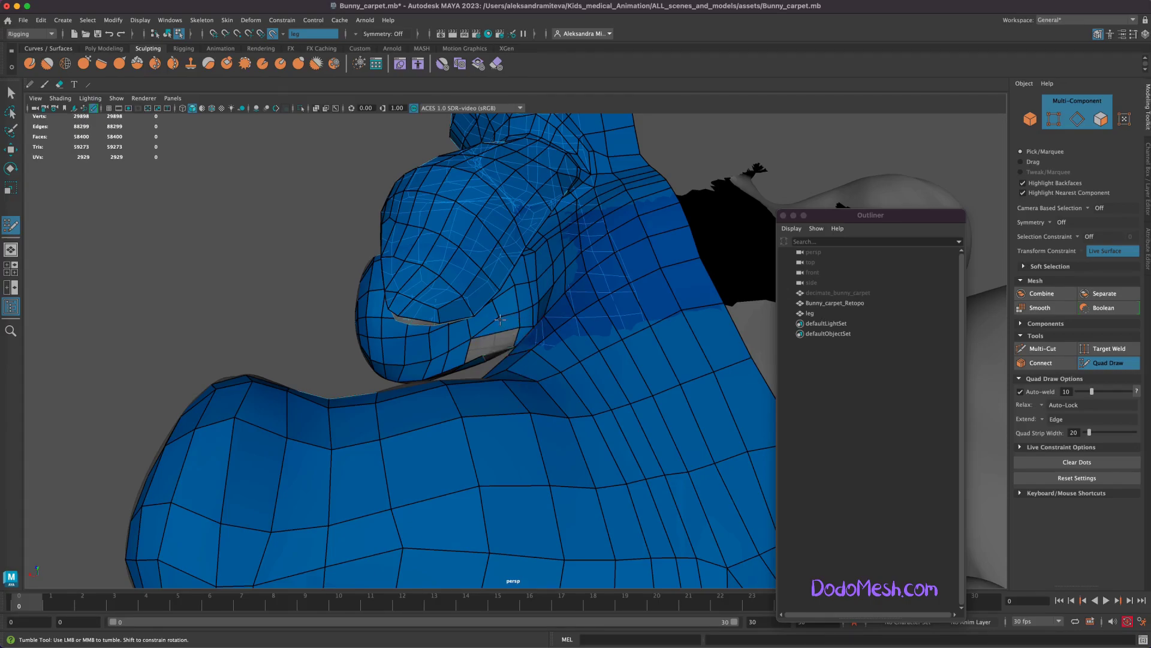
pyautogui.keyDown('shift'); pyautogui.click(479, 345); pyautogui.keyUp('shift')
pyautogui.moveTo(212, 331)
pyautogui.keyDown('alt'); pyautogui.mouseDown()
pyautogui.moveTo(277, 324)
pyautogui.moveTo(501, 573)
pyautogui.moveTo(453, 497)
pyautogui.mouseUp(); pyautogui.keyUp('alt')
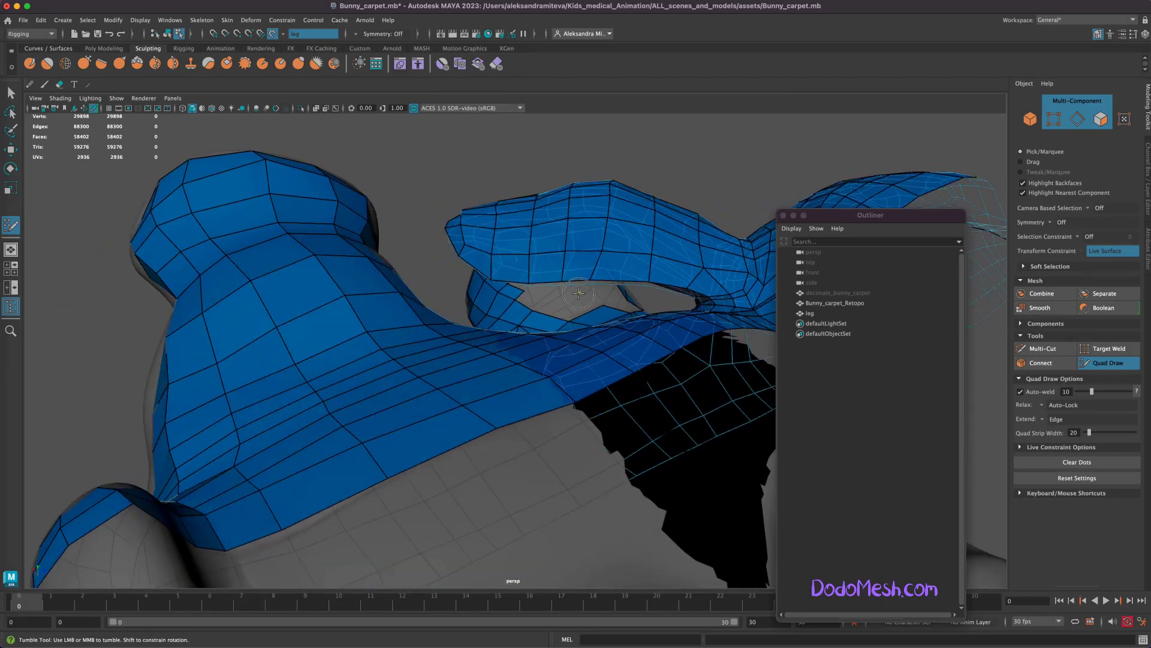
pyautogui.moveTo(716, 153)
pyautogui.keyDown('alt'); pyautogui.mouseDown()
pyautogui.moveTo(681, 133)
pyautogui.moveTo(716, 154)
pyautogui.moveTo(708, 157)
pyautogui.mouseUp(); pyautogui.keyUp('alt')
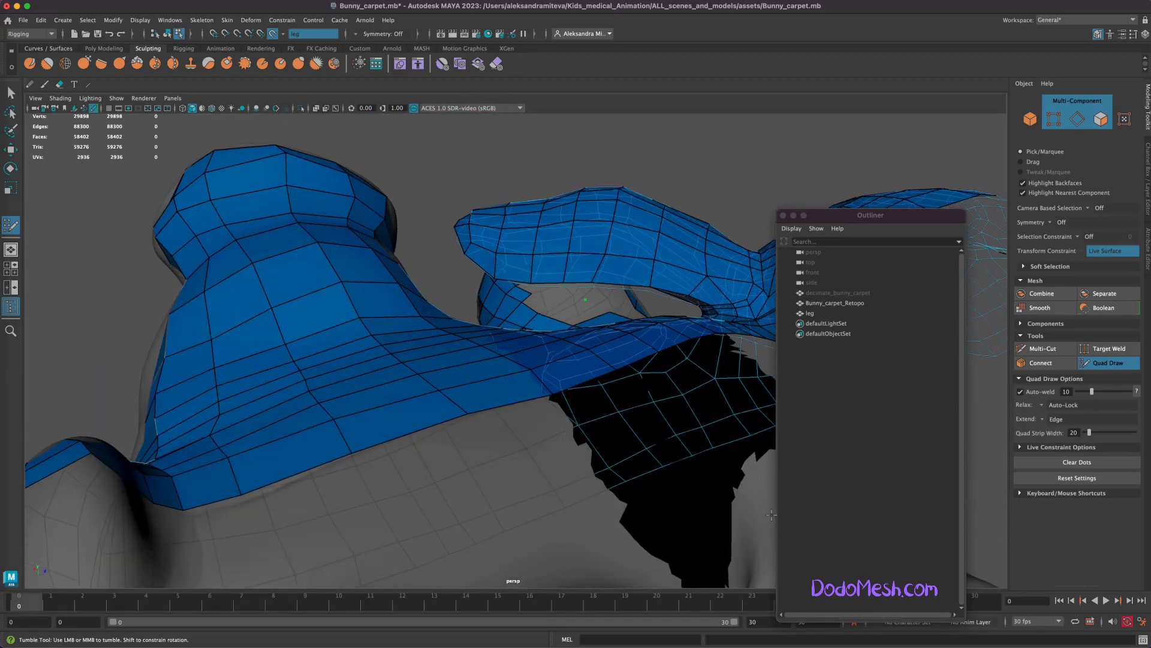
# - Exit Quad Draw, reselect Bunny_carpet_Retopo and switch to face selection mode
pyautogui.press('q')
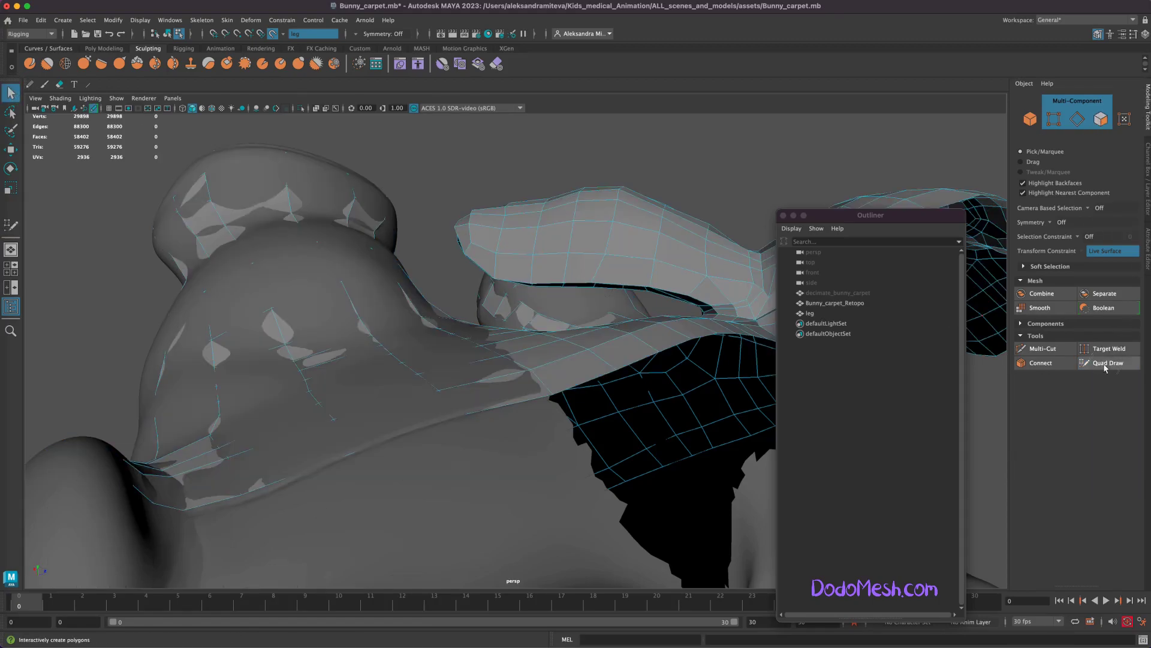
pyautogui.click(1102, 363)
pyautogui.click(1102, 363)
pyautogui.click(835, 303)
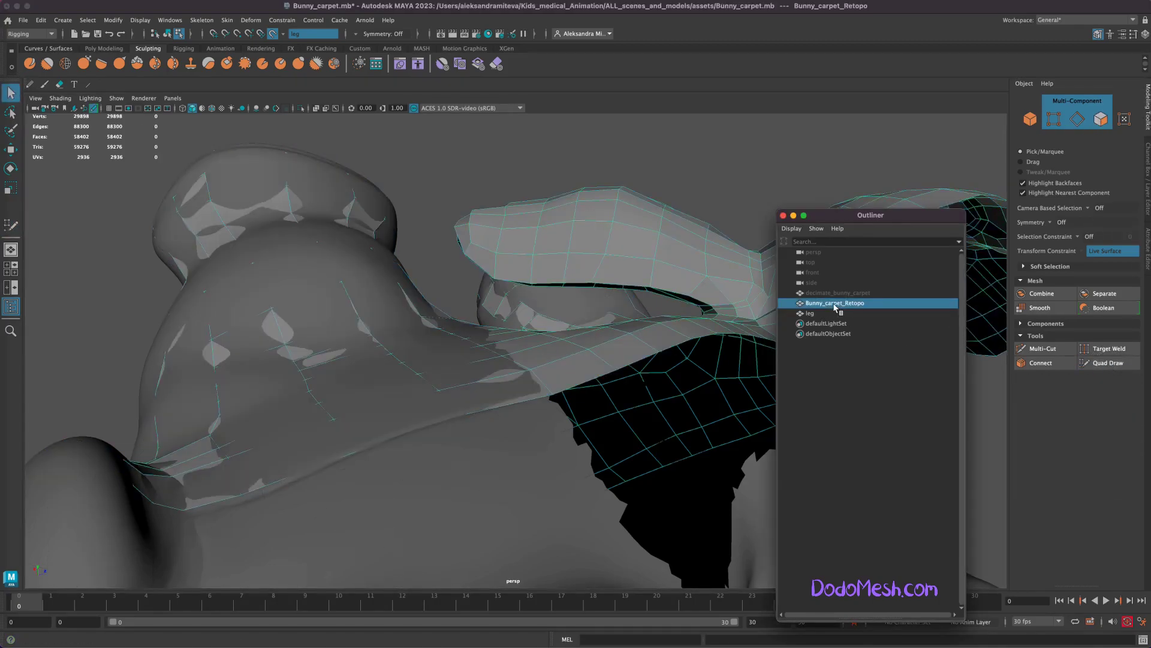
pyautogui.click(418, 147)
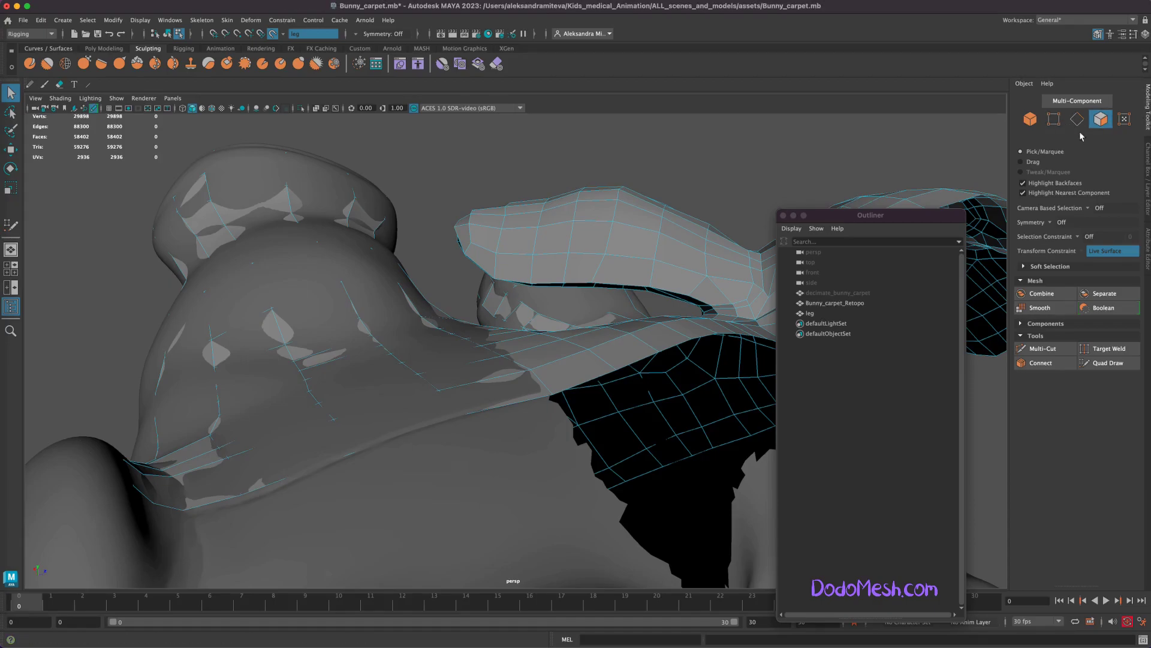
# - Lasso-select the 154 faces over the bunny's back and hide them to expose the leg gap
pyautogui.moveTo(732, 298); pyautogui.dragTo(732, 296)
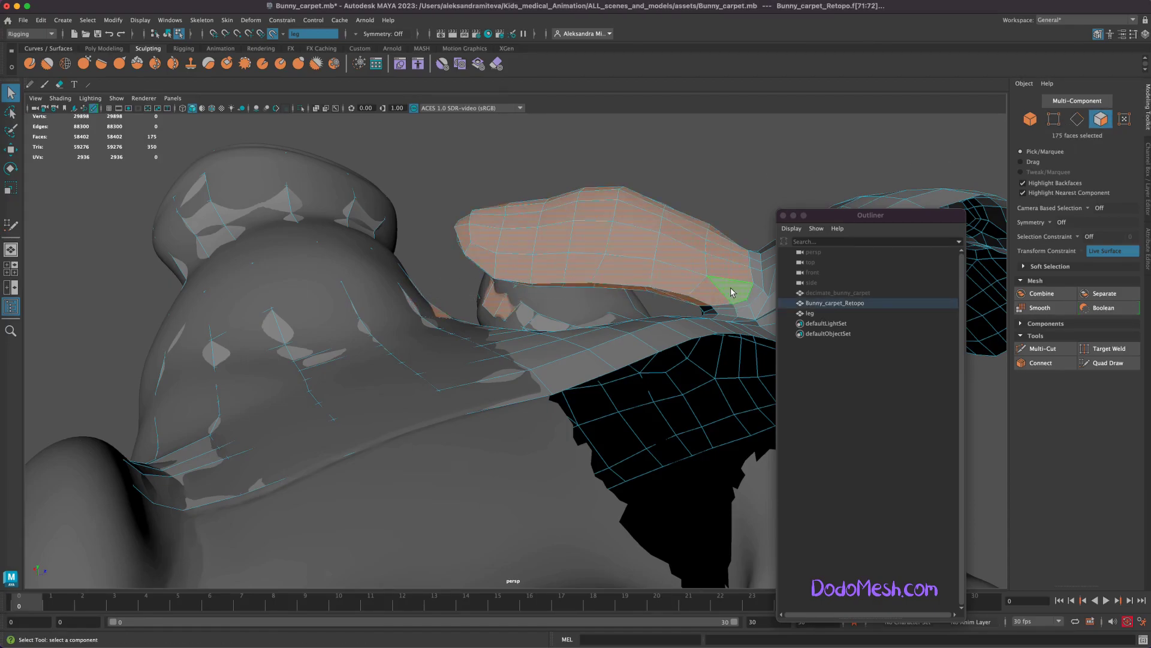
pyautogui.click(84, 295)
pyautogui.keyDown('alt'); pyautogui.moveTo(84, 295); pyautogui.dragTo(192, 282); pyautogui.keyUp('alt')
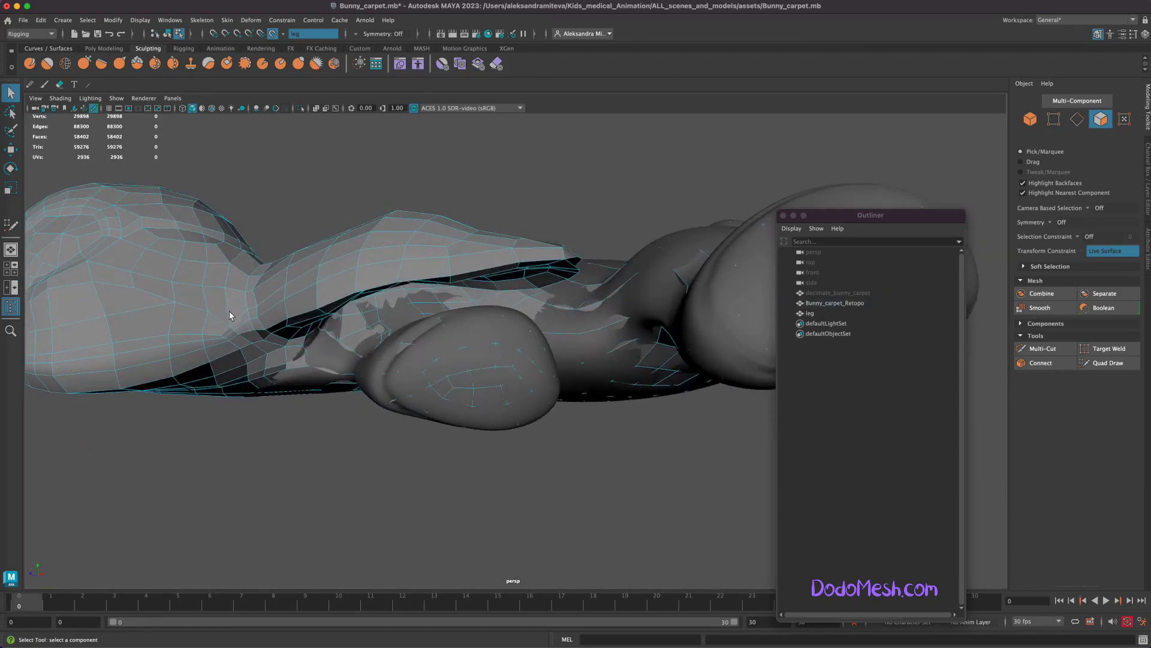
pyautogui.click(10, 113)
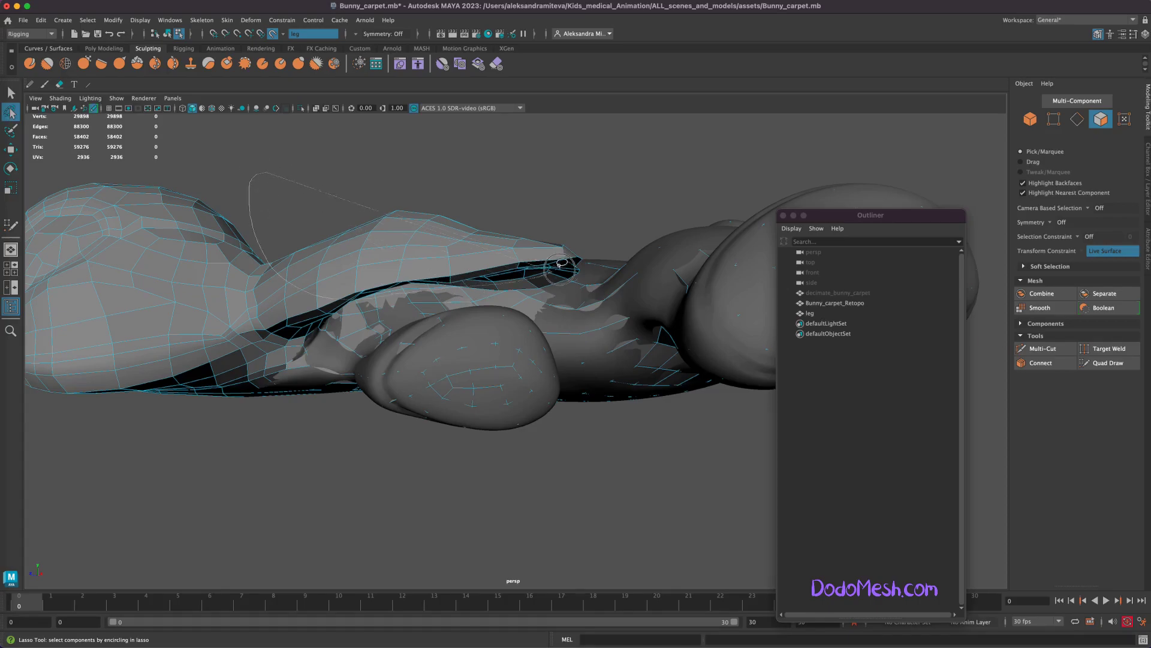
pyautogui.moveTo(254, 223); pyautogui.dragTo(533, 128)
pyautogui.hotkey('ctrl', 'h')
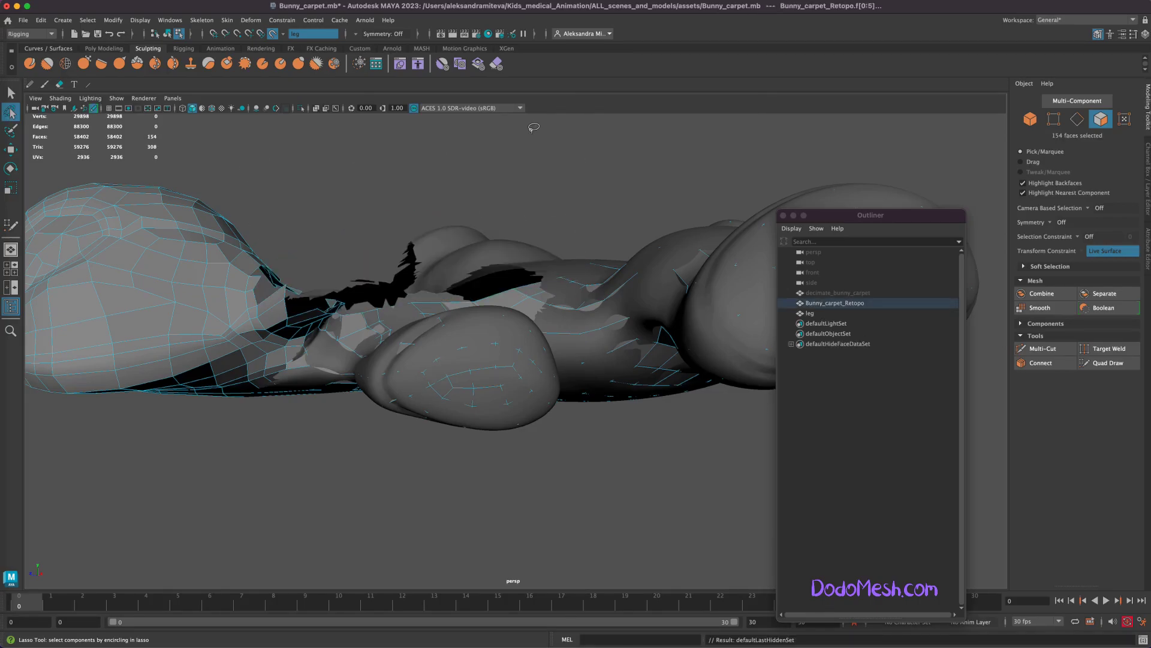
pyautogui.keyDown('alt'); pyautogui.moveTo(578, 503); pyautogui.dragTo(575, 513); pyautogui.keyUp('alt')
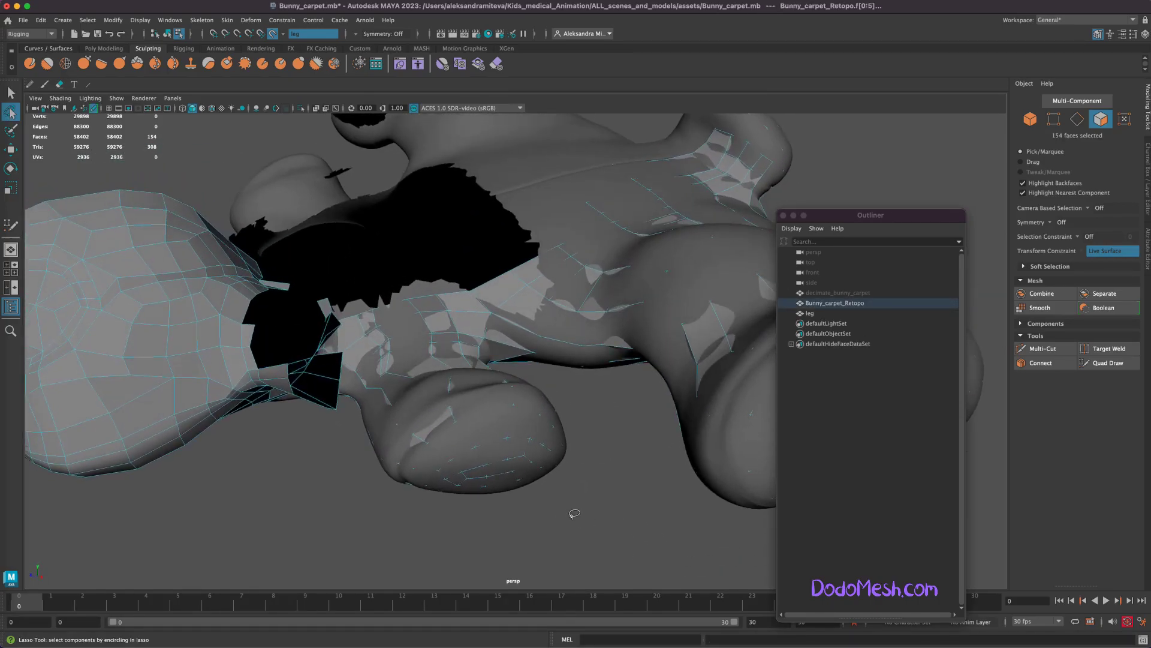
pyautogui.click(829, 305)
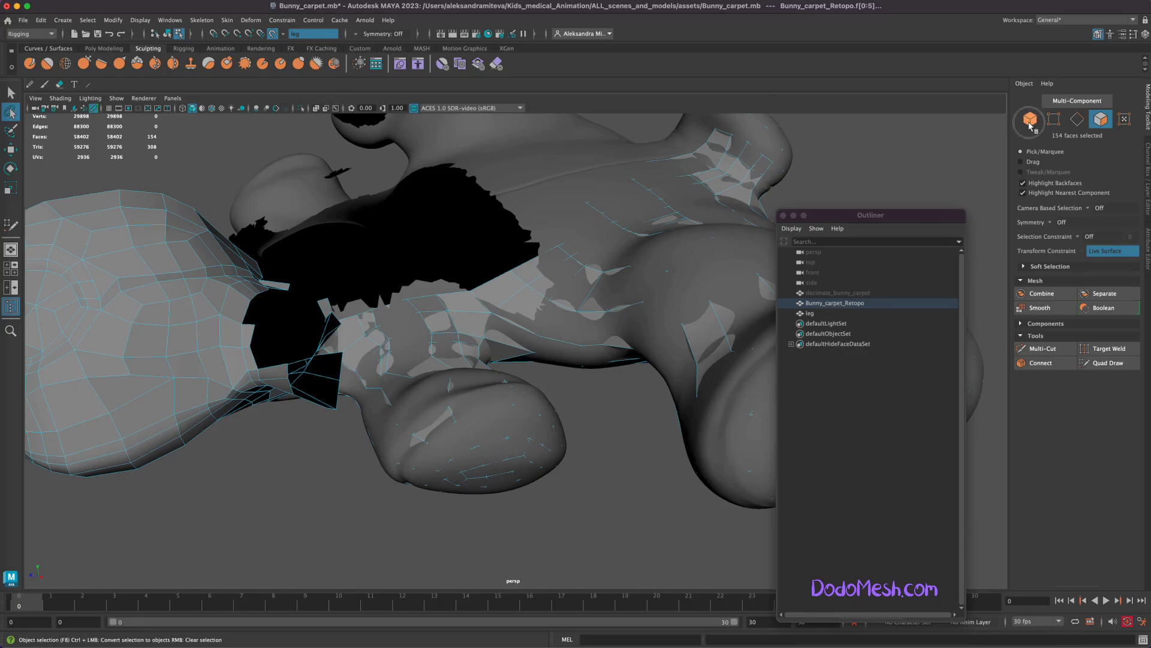
# - Add quads in the upper and left parts of the leg hole, relaxing surrounding vertices
pyautogui.click(1111, 364)
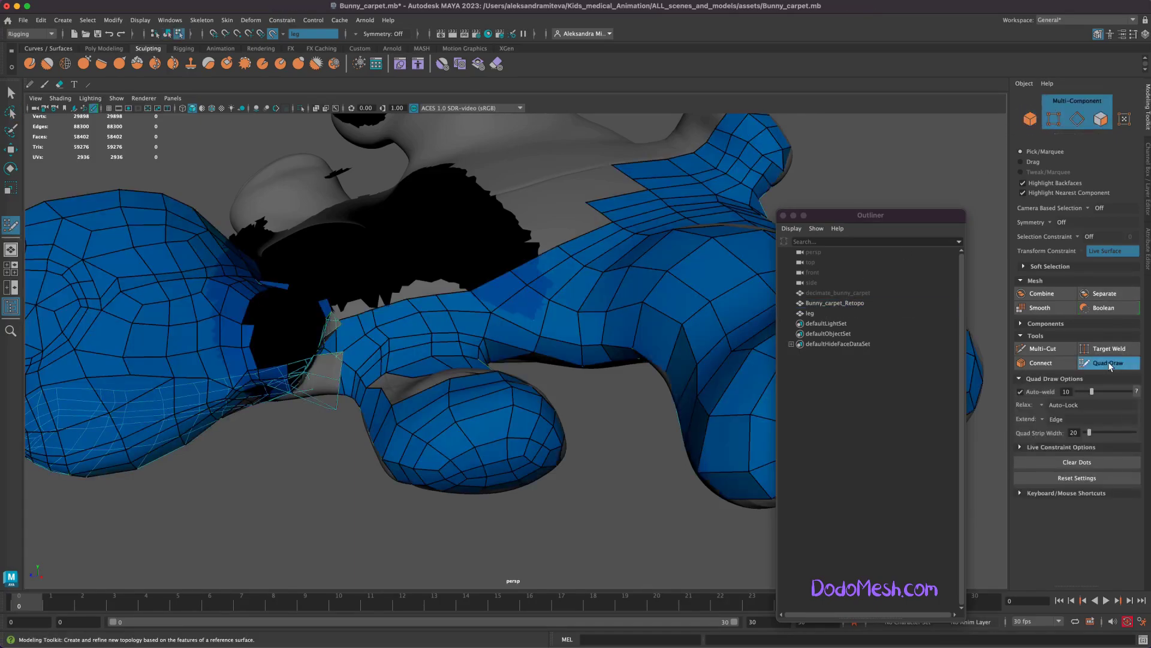
pyautogui.keyDown('alt'); pyautogui.moveTo(596, 488); pyautogui.dragTo(657, 535); pyautogui.keyUp('alt')
pyautogui.keyDown('shift'); pyautogui.click(539, 414); pyautogui.keyUp('shift')
pyautogui.keyDown('shift'); pyautogui.moveTo(479, 403); pyautogui.dragTo(475, 414); pyautogui.keyUp('shift')
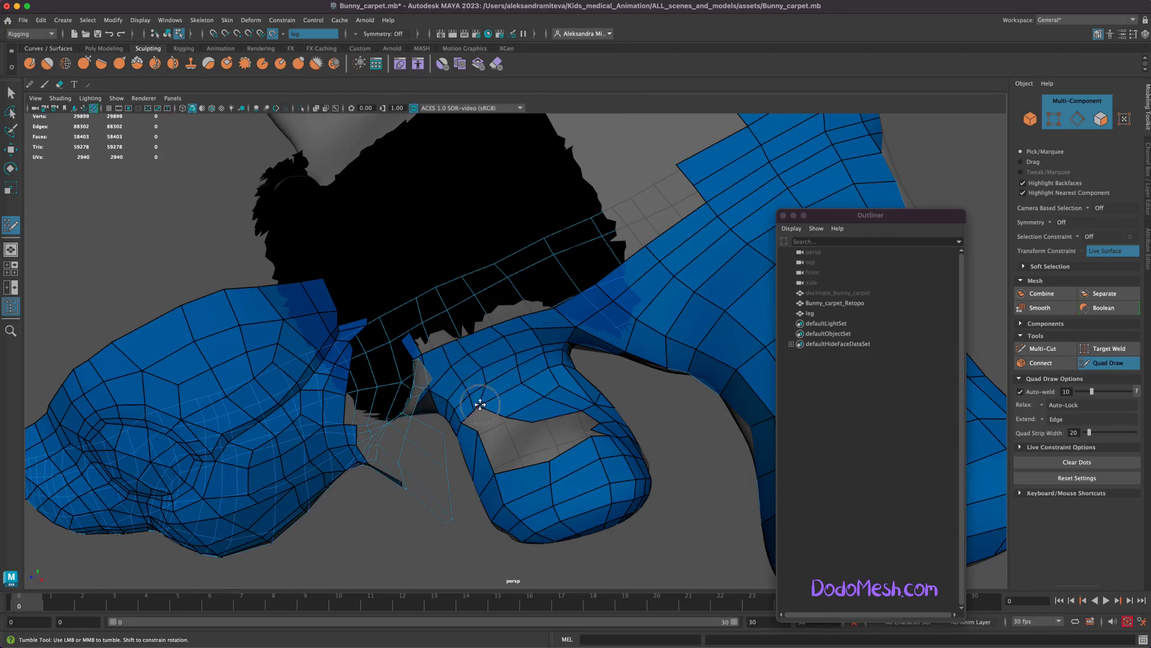
pyautogui.moveTo(598, 511)
pyautogui.keyDown('alt'); pyautogui.mouseDown()
pyautogui.moveTo(699, 504)
pyautogui.moveTo(686, 516)
pyautogui.mouseUp(); pyautogui.keyUp('alt')
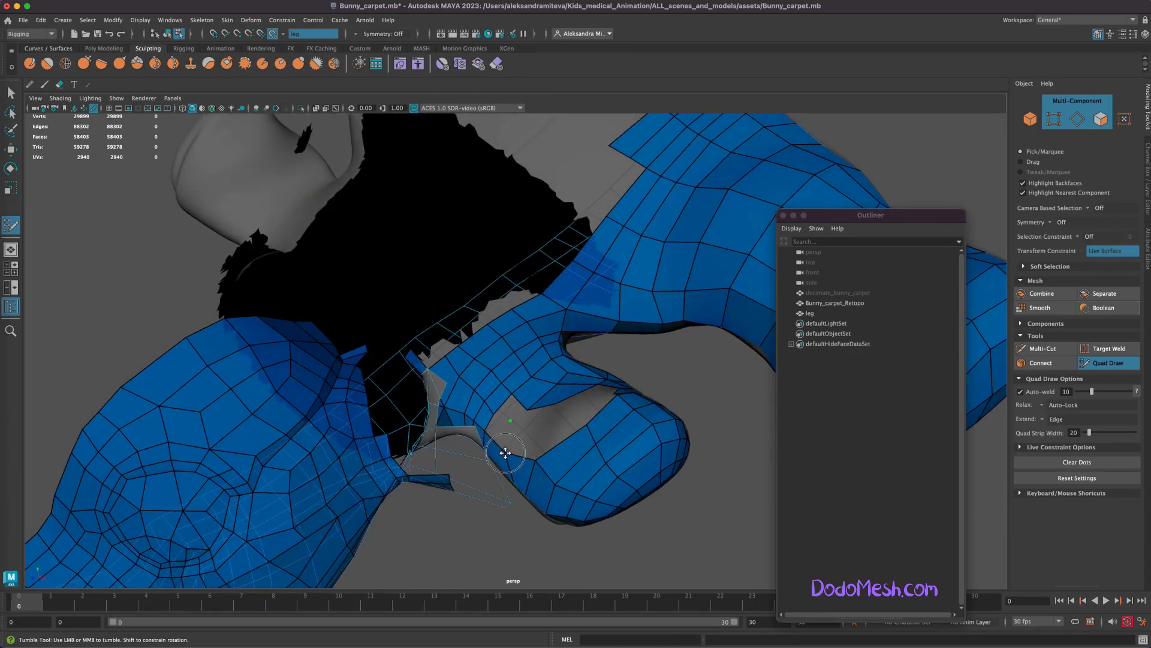
pyautogui.keyDown('shift'); pyautogui.click(510, 413); pyautogui.keyUp('shift')
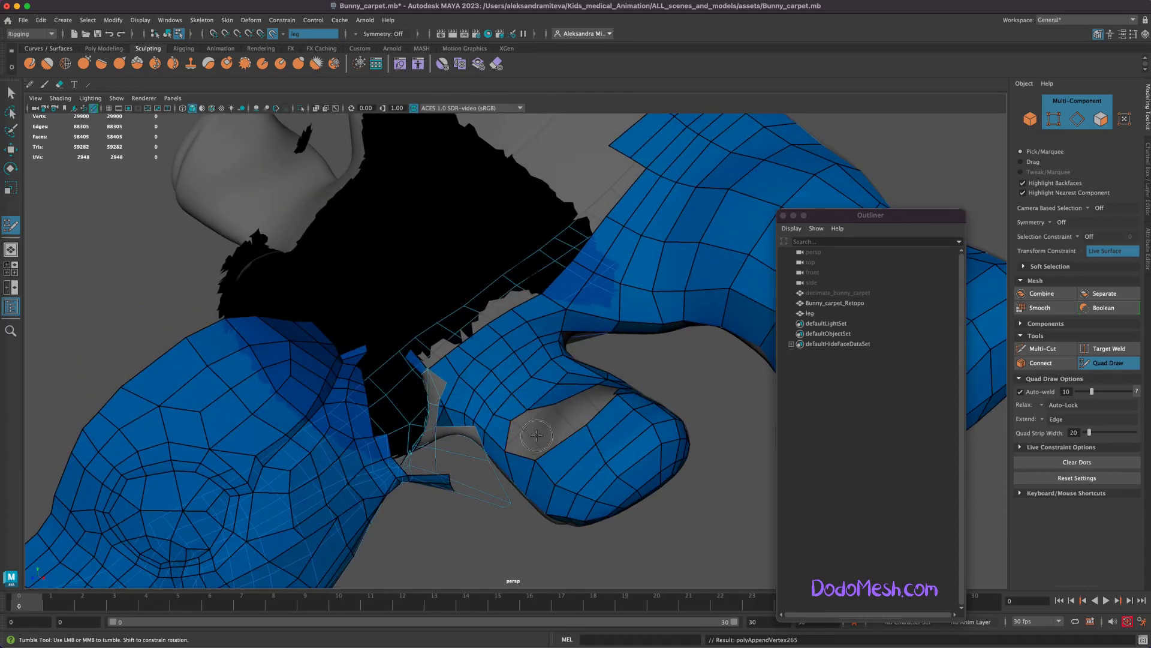
pyautogui.keyDown('shift'); pyautogui.click(519, 441); pyautogui.keyUp('shift')
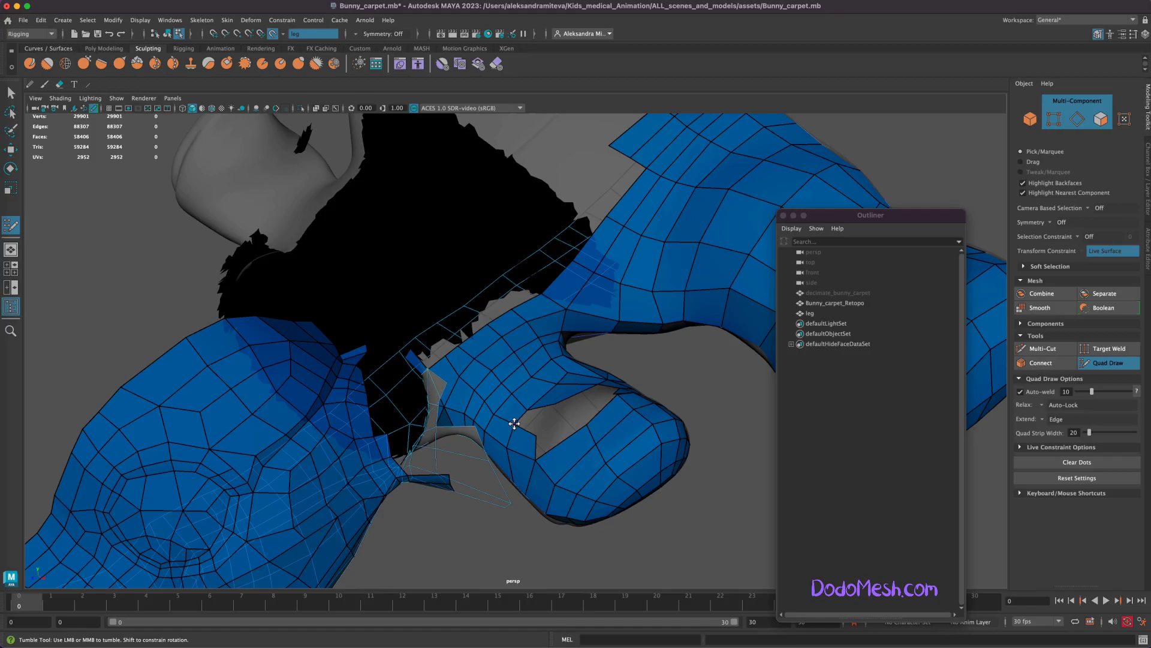
pyautogui.keyDown('alt'); pyautogui.moveTo(514, 423); pyautogui.dragTo(591, 425); pyautogui.keyUp('alt')
# - Rework the hole's left side and fill its top, thin top gap and right part
pyautogui.keyDown('ctrl'); pyautogui.keyDown('shift'); pyautogui.click(529, 413); pyautogui.keyUp('shift'); pyautogui.keyUp('ctrl')
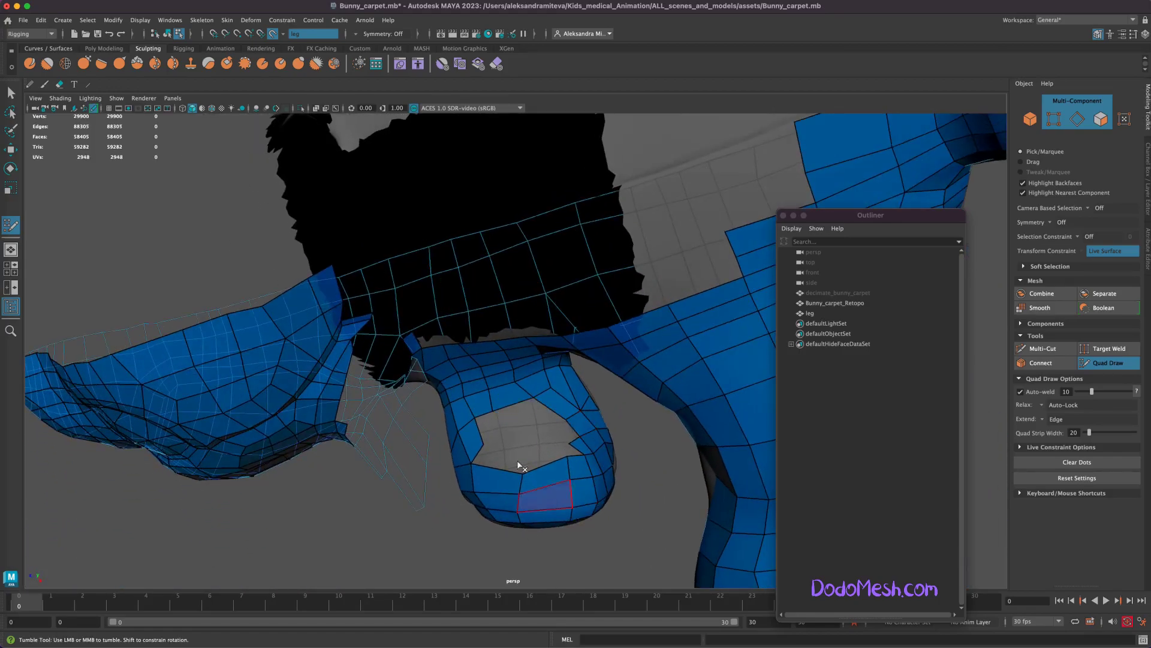
pyautogui.keyDown('shift'); pyautogui.click(488, 427); pyautogui.keyUp('shift')
pyautogui.keyDown('alt'); pyautogui.moveTo(531, 416); pyautogui.dragTo(616, 539); pyautogui.keyUp('alt')
pyautogui.keyDown('alt'); pyautogui.moveTo(636, 447); pyautogui.dragTo(586, 452); pyautogui.keyUp('alt')
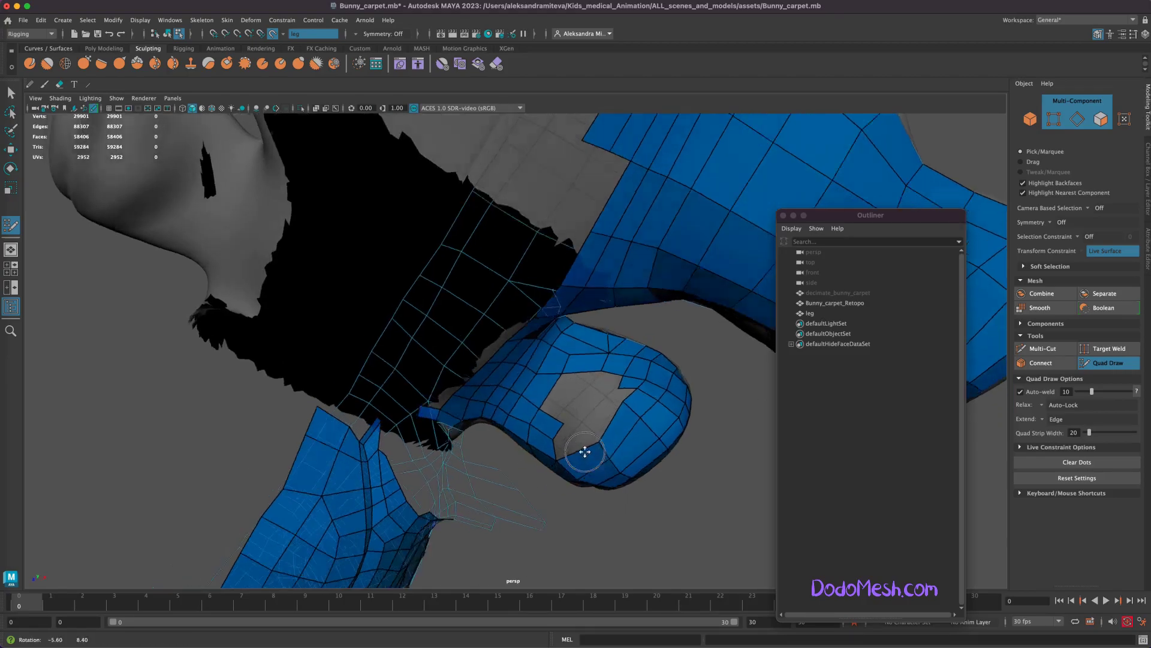
pyautogui.keyDown('alt'); pyautogui.moveTo(586, 452); pyautogui.dragTo(578, 391, button='middle'); pyautogui.keyUp('alt')
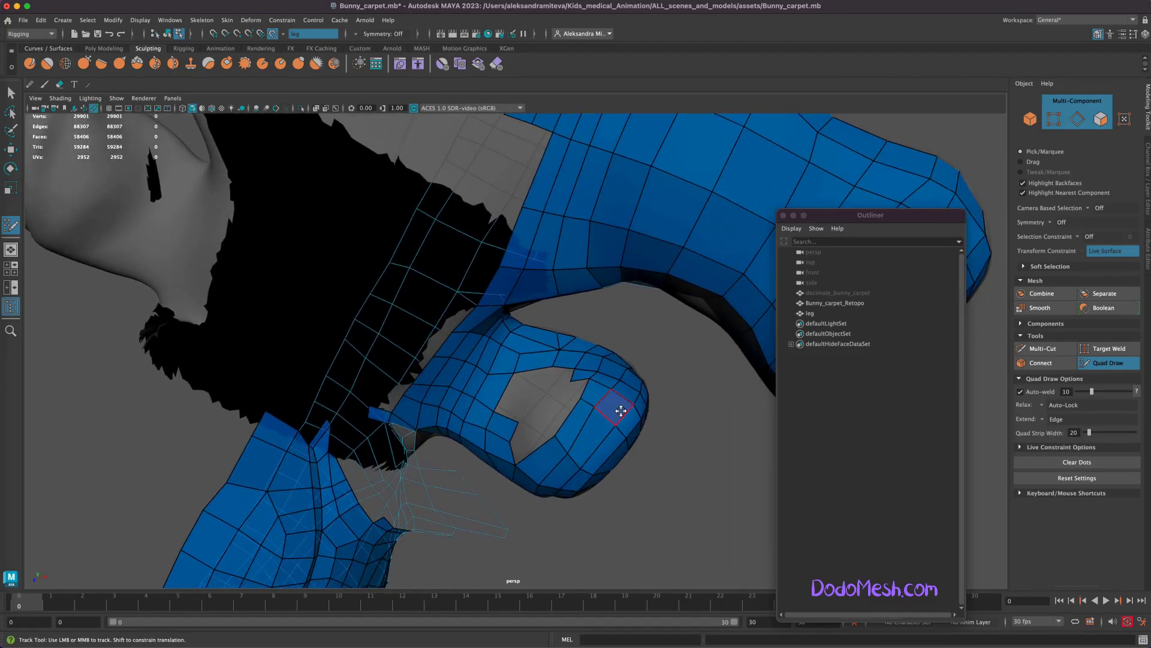
pyautogui.keyDown('shift'); pyautogui.click(560, 377); pyautogui.keyUp('shift')
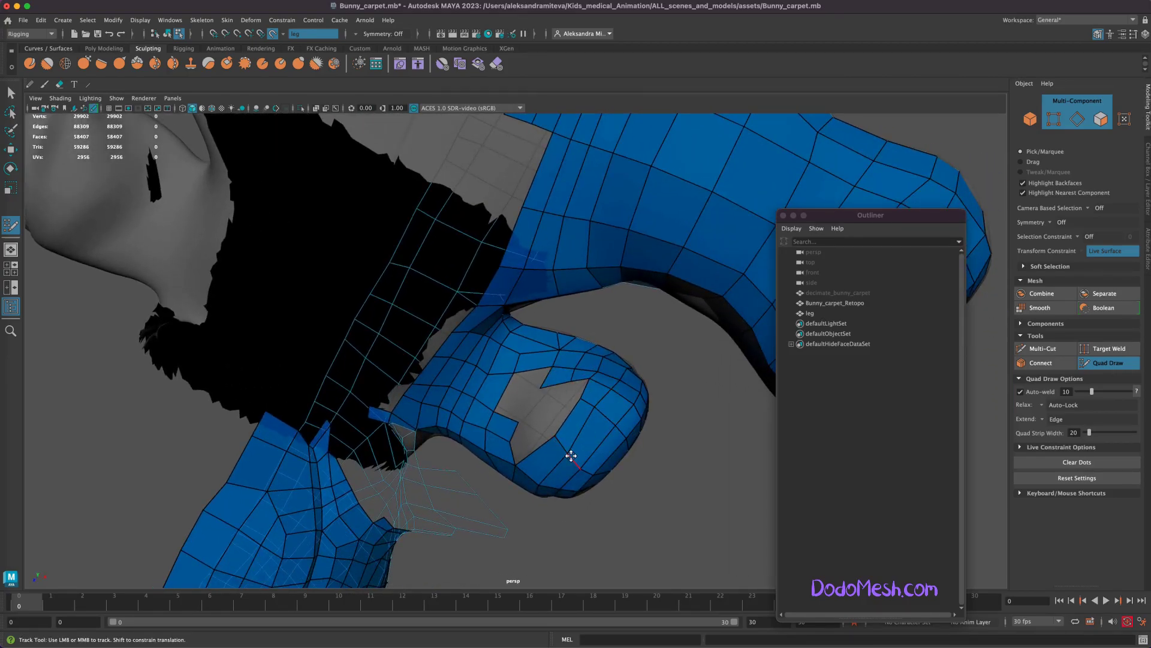
pyautogui.keyDown('shift'); pyautogui.click(583, 375); pyautogui.keyUp('shift')
pyautogui.click(562, 410)
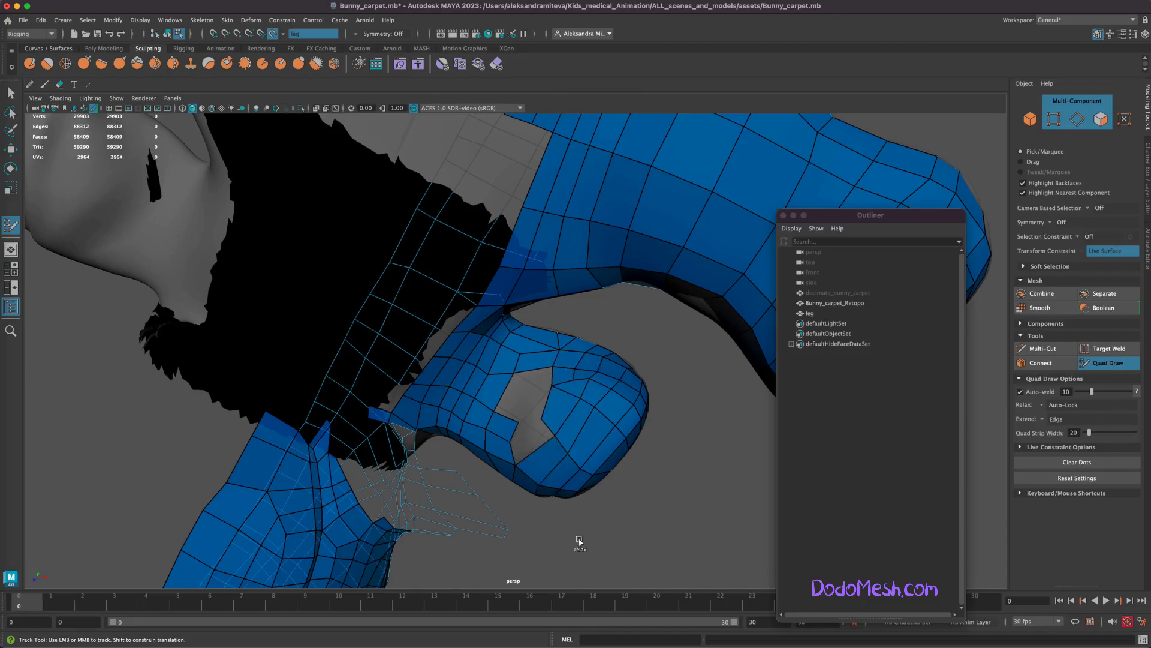
# - Fill the lower parts to close the leg hole, then zoom out over the whole carpet
pyautogui.keyDown('shift'); pyautogui.click(529, 435); pyautogui.keyUp('shift')
pyautogui.keyDown('shift'); pyautogui.click(534, 397); pyautogui.keyUp('shift')
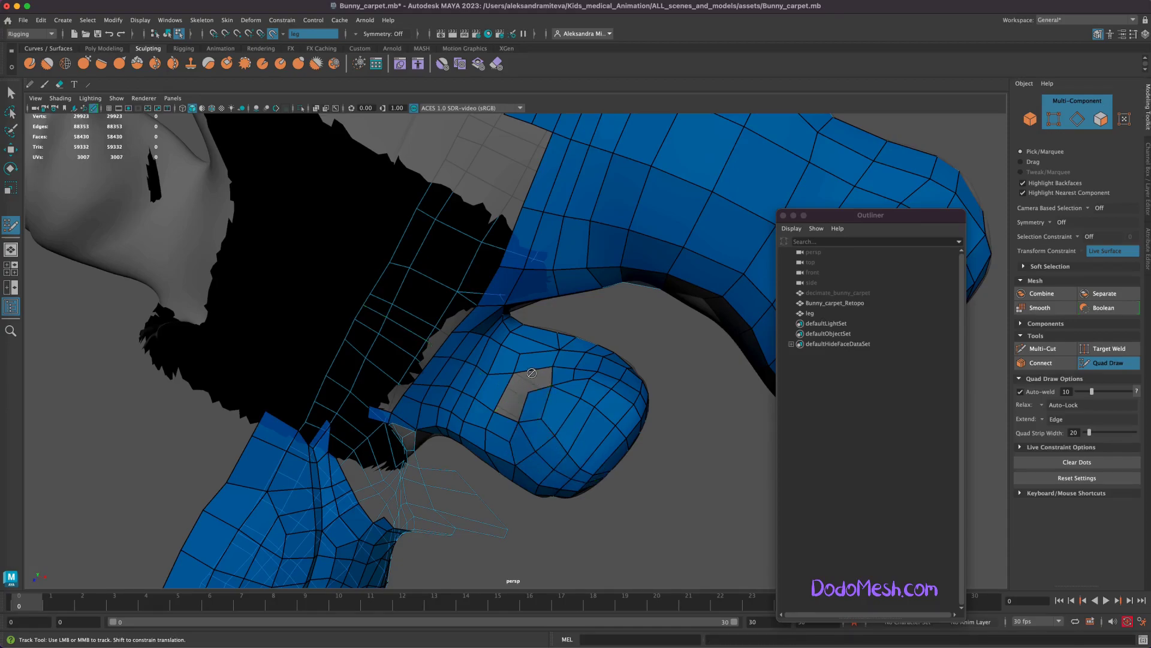
pyautogui.moveTo(596, 502)
pyautogui.keyDown('alt'); pyautogui.mouseDown()
pyautogui.moveTo(552, 336)
pyautogui.moveTo(514, 360)
pyautogui.moveTo(588, 291)
pyautogui.moveTo(618, 288)
pyautogui.mouseUp(); pyautogui.keyUp('alt')
pyautogui.keyDown('shift'); pyautogui.click(553, 339); pyautogui.keyUp('shift')
pyautogui.moveTo(566, 429)
pyautogui.keyDown('alt'); pyautogui.mouseDown(button='right')
pyautogui.moveTo(673, 452)
pyautogui.moveTo(243, 409)
pyautogui.mouseUp(button='right'); pyautogui.keyUp('alt')
pyautogui.moveTo(243, 409)
pyautogui.keyDown('alt'); pyautogui.mouseDown()
pyautogui.moveTo(604, 480)
pyautogui.moveTo(622, 465)
pyautogui.mouseUp(); pyautogui.keyUp('alt')
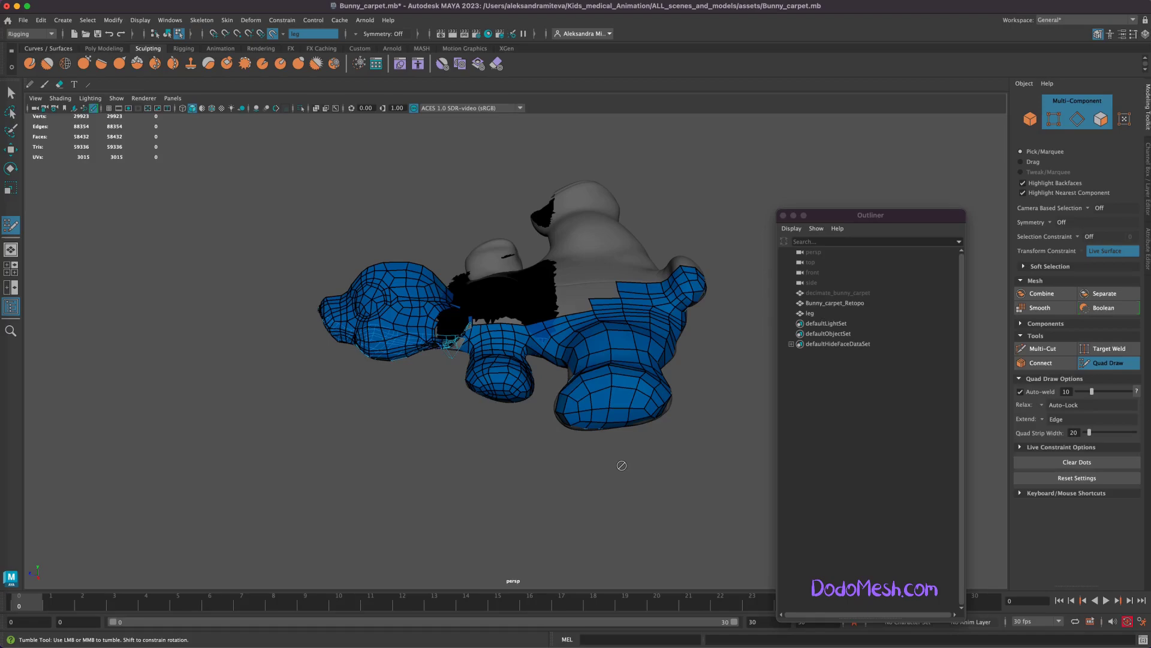
# - Hide the leg reference and unhide all hidden faces on Bunny_carpet_Retopo
pyautogui.click(810, 312)
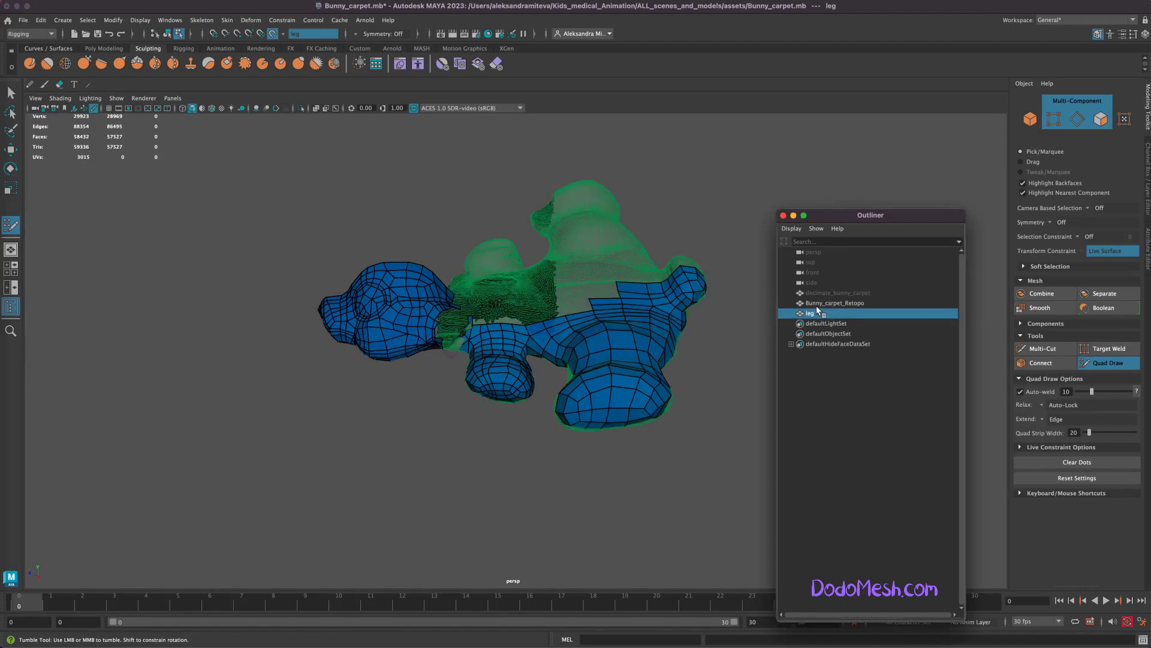
pyautogui.click(272, 34)
pyautogui.press('h')
pyautogui.click(842, 303)
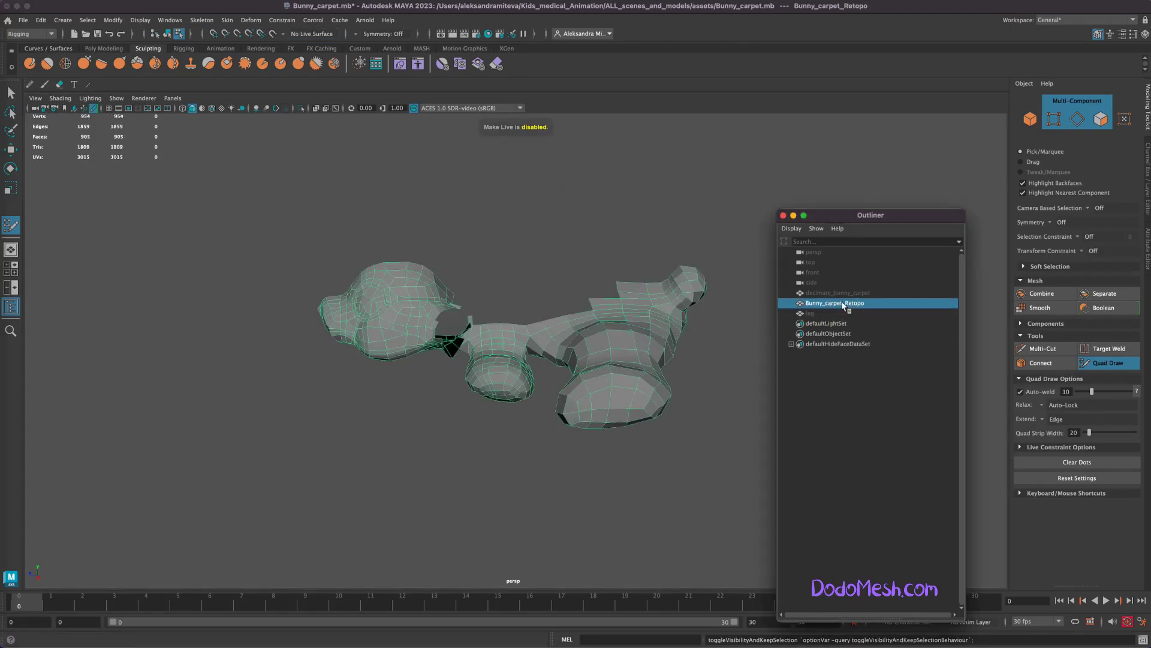
pyautogui.click(140, 21)
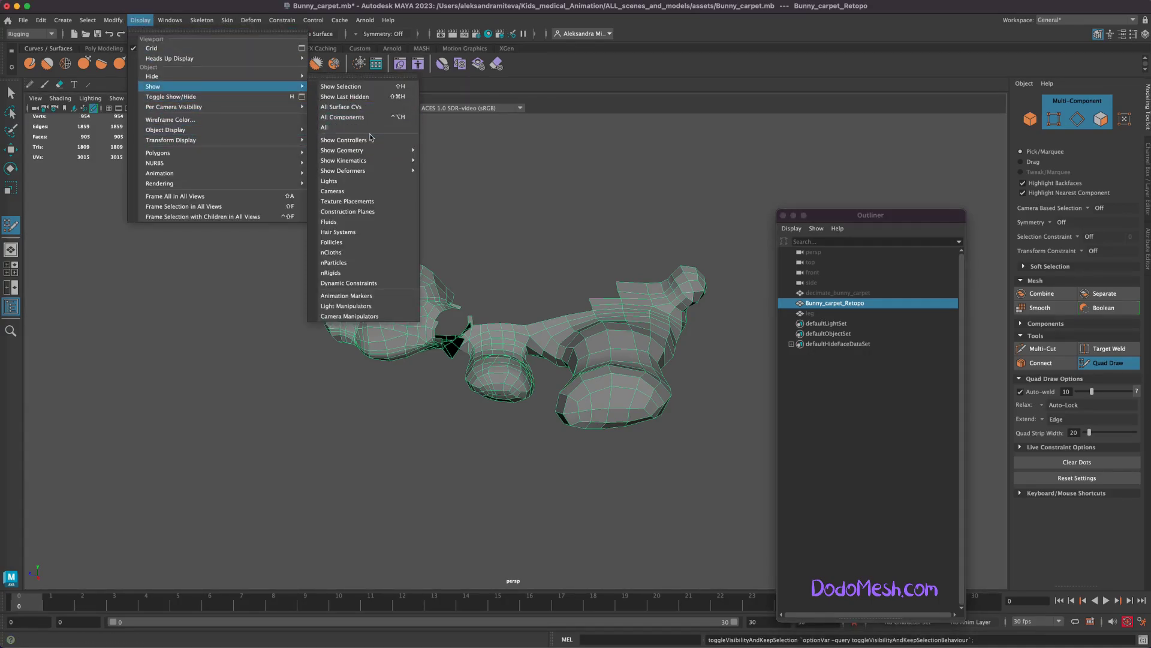
pyautogui.click(342, 117)
pyautogui.keyDown('alt'); pyautogui.moveTo(690, 498); pyautogui.dragTo(658, 479); pyautogui.keyUp('alt')
# - Save the scene, delete the mesh's construction history and zoom in on the head
pyautogui.hotkey('ctrl', 's')
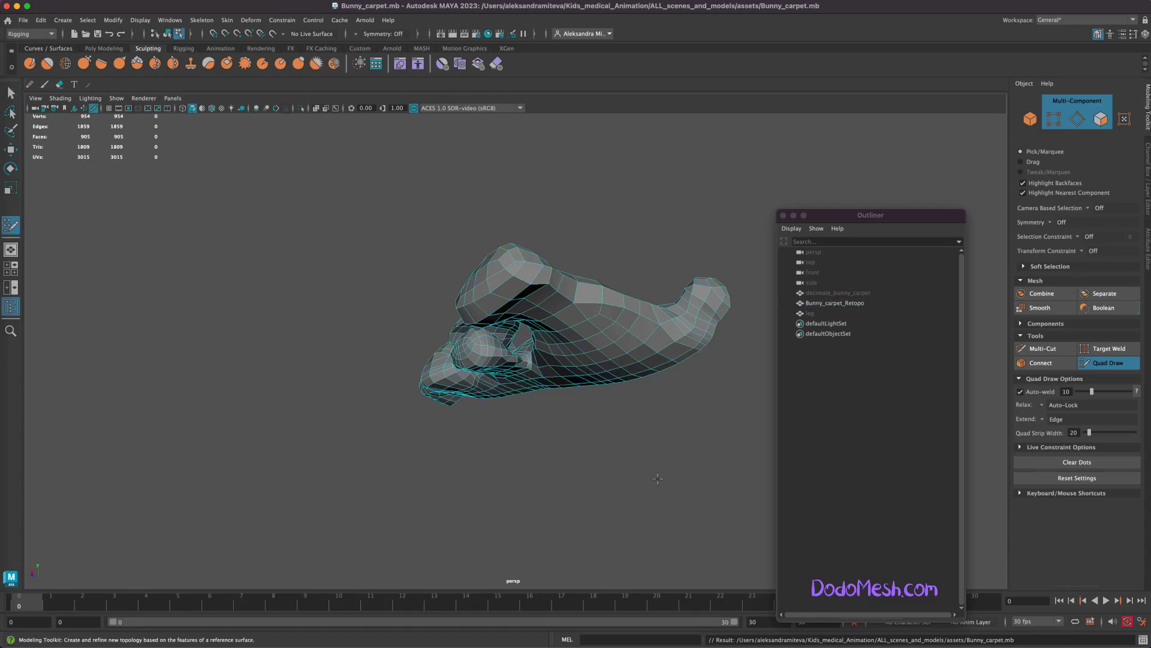
pyautogui.click(23, 20)
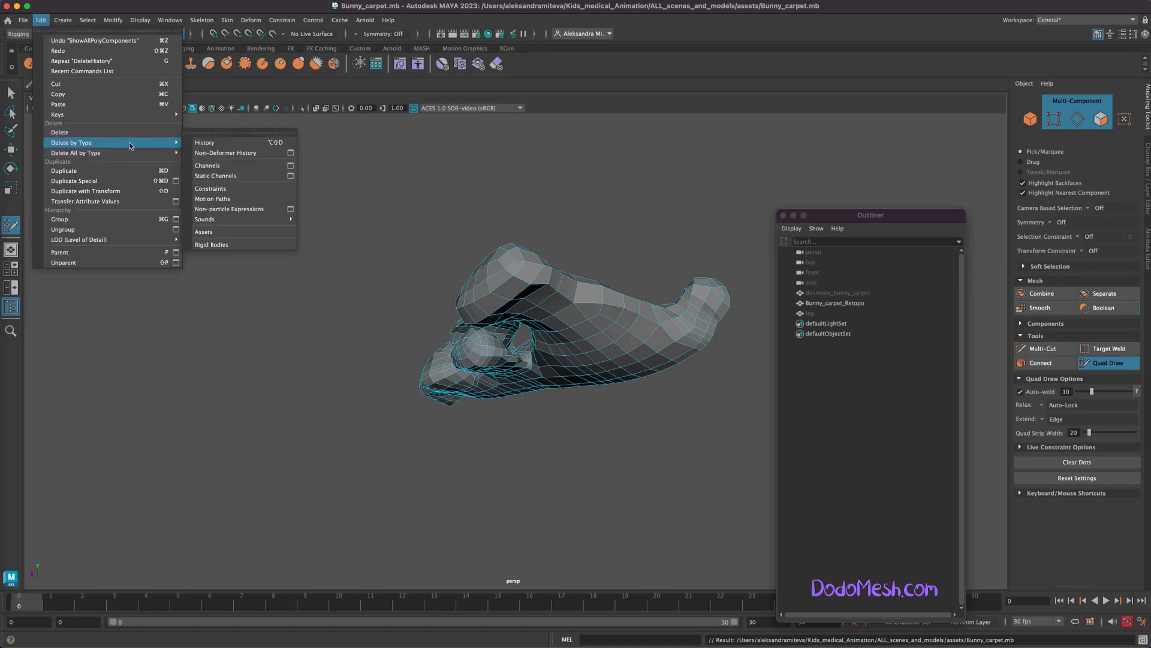
pyautogui.click(239, 144)
pyautogui.moveTo(539, 516)
pyautogui.keyDown('alt'); pyautogui.mouseDown()
pyautogui.moveTo(662, 520)
pyautogui.moveTo(611, 481)
pyautogui.moveTo(576, 502)
pyautogui.mouseUp(); pyautogui.keyUp('alt')
pyautogui.scroll(5, 663, 521)
pyautogui.keyDown('alt'); pyautogui.moveTo(576, 502); pyautogui.dragTo(1001, 395, button='right'); pyautogui.keyUp('alt')
pyautogui.keyDown('alt'); pyautogui.moveTo(1001, 394); pyautogui.dragTo(748, 514); pyautogui.keyUp('alt')
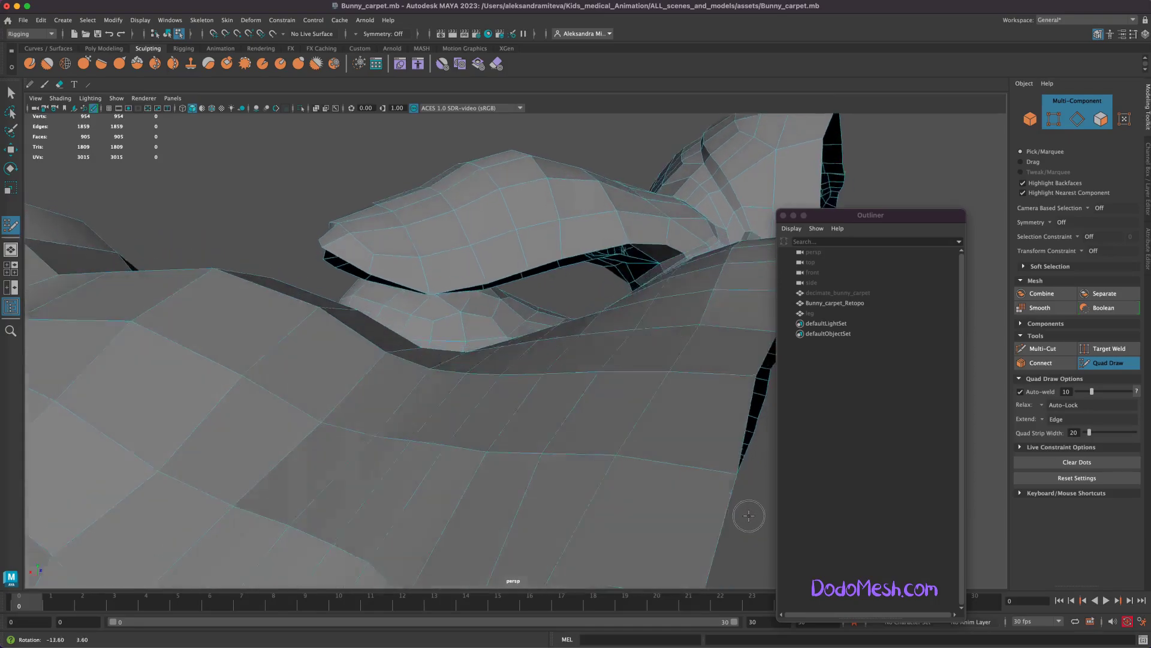
# - Unhide decimate_bunny_carpet, make it live and reselect Bunny_carpet_Retopo
pyautogui.click(837, 293)
pyautogui.press('h')
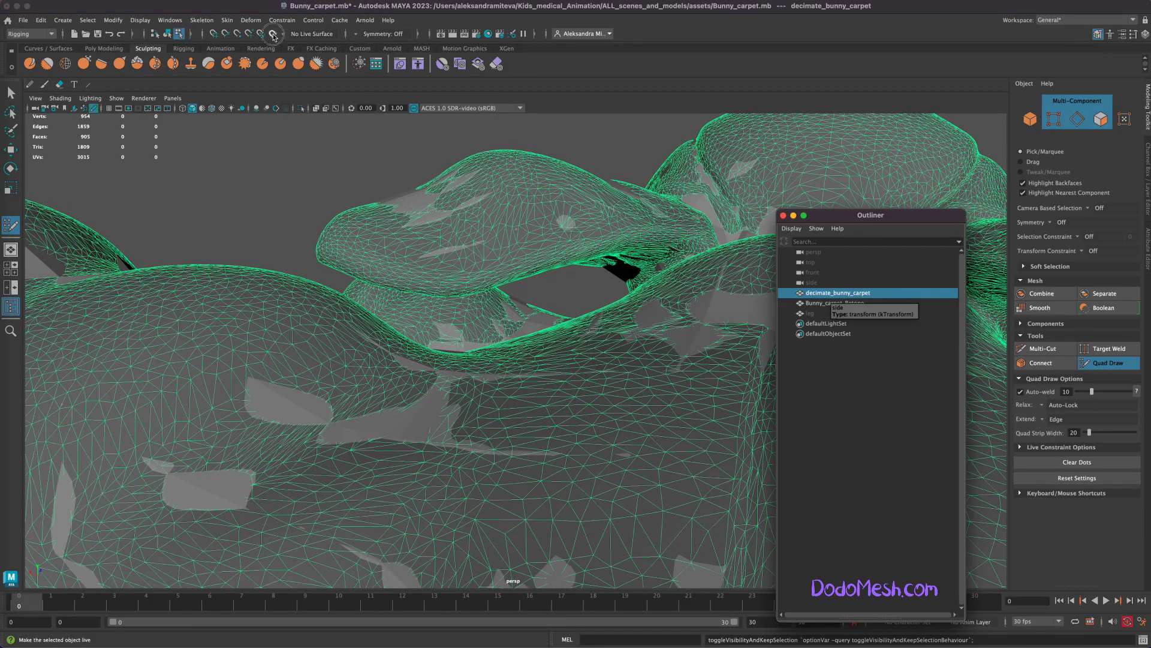
pyautogui.click(273, 35)
pyautogui.click(835, 302)
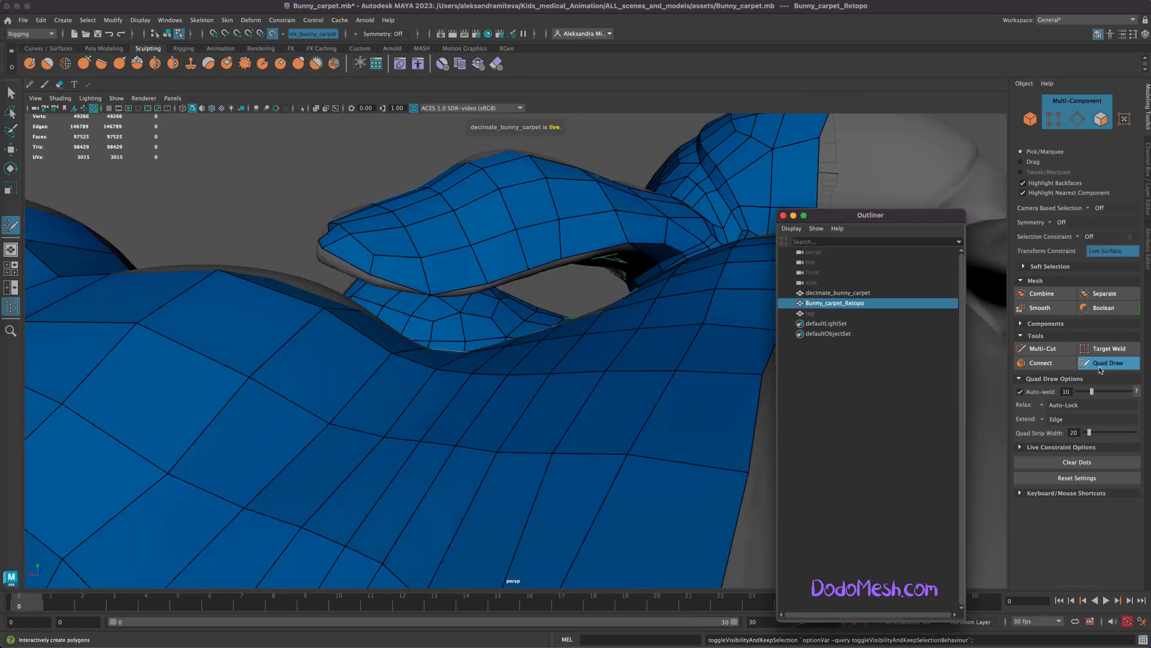
pyautogui.moveTo(596, 282)
pyautogui.keyDown('alt'); pyautogui.mouseDown()
pyautogui.moveTo(587, 278)
pyautogui.moveTo(638, 265)
pyautogui.mouseUp(); pyautogui.keyUp('alt')
# - Exit Quad Draw, turn off Make Live, hide the decimate sculpt and switch to edge mode
pyautogui.click(1108, 363)
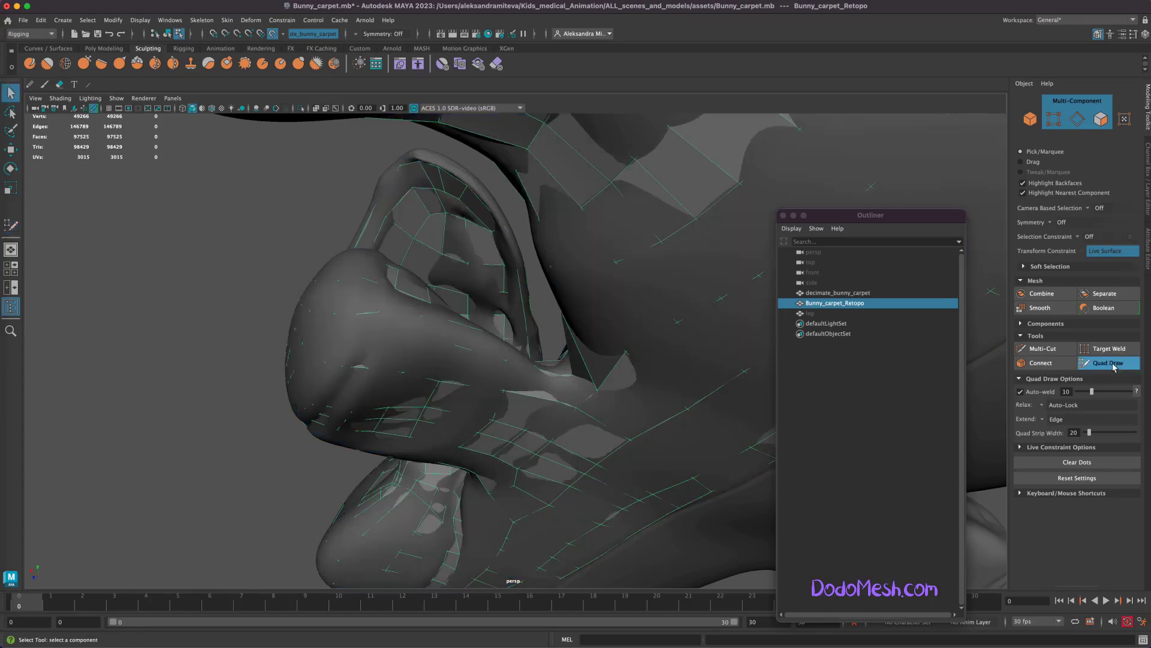
pyautogui.click(272, 35)
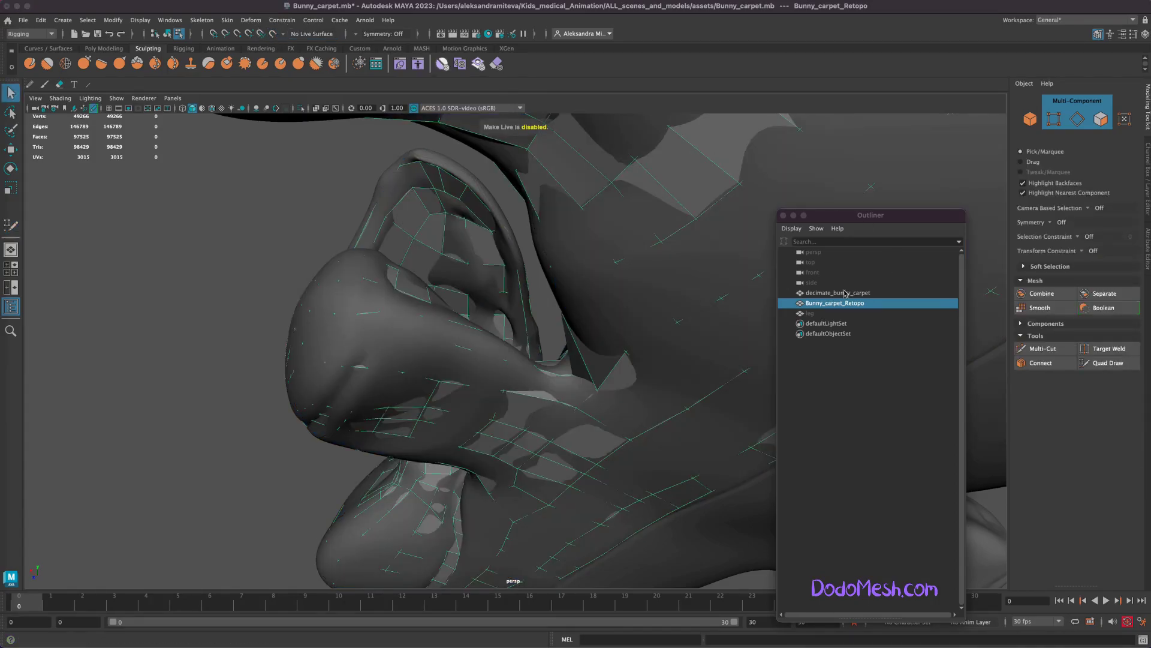
pyautogui.click(840, 293)
pyautogui.hotkey('ctrl', 'h')
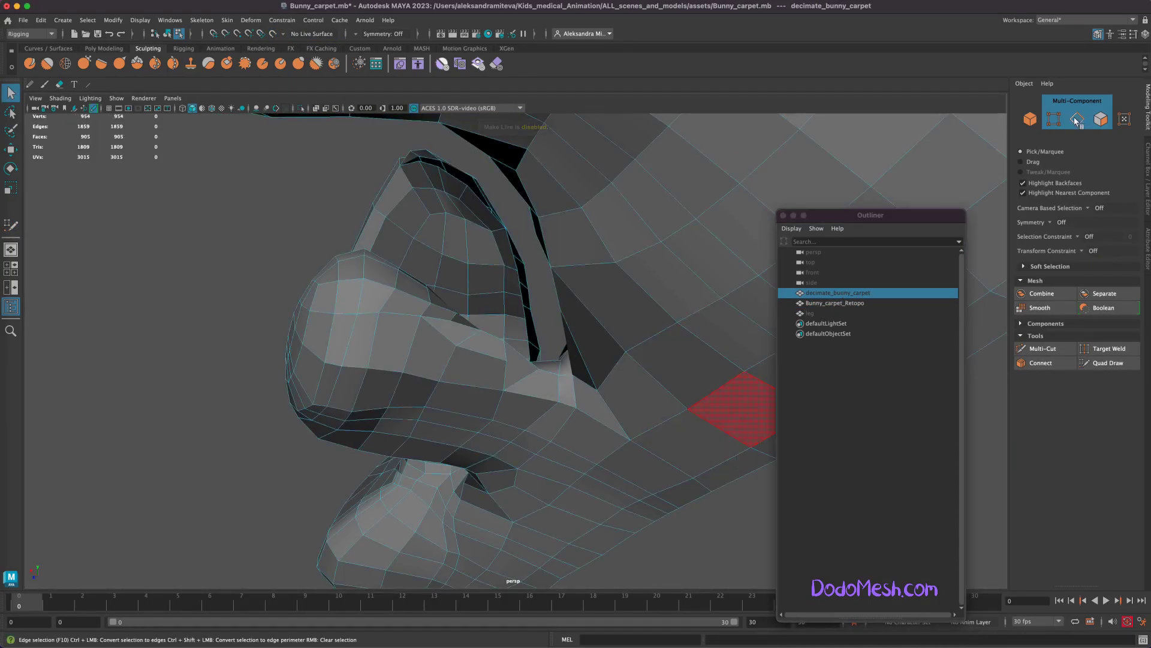
pyautogui.click(1075, 119)
pyautogui.scroll(5, 688, 488)
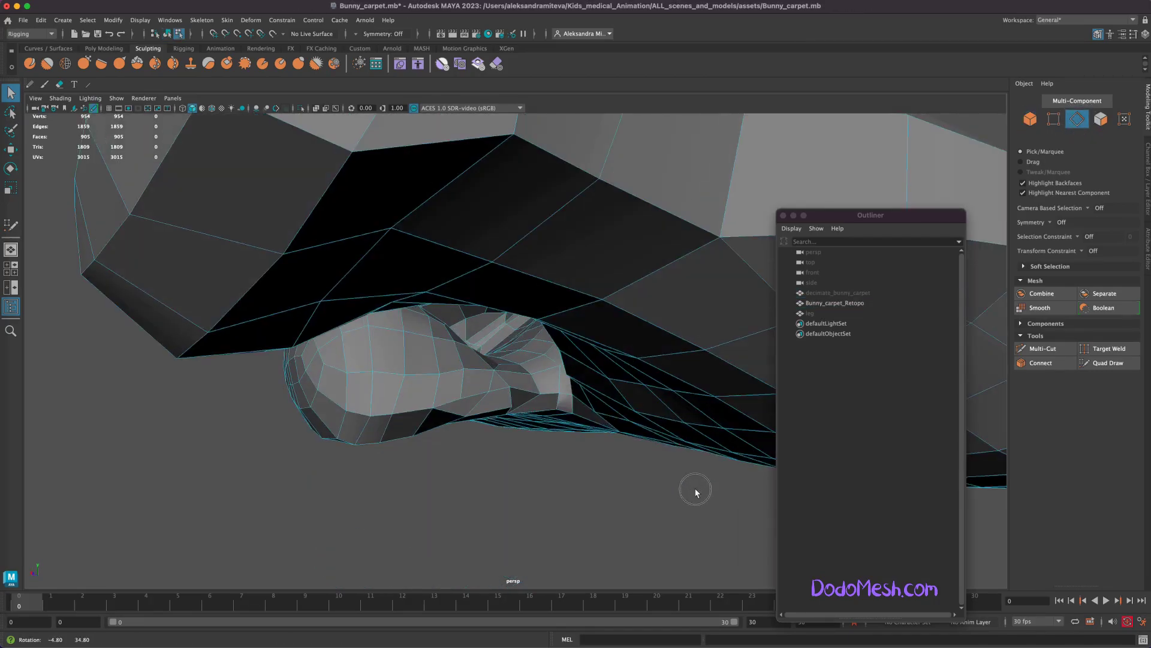
# - Bridge the first pair of border edges using the Modeling Toolkit's Bridge command
pyautogui.moveTo(681, 502)
pyautogui.keyDown('alt'); pyautogui.mouseDown()
pyautogui.moveTo(622, 513)
pyautogui.moveTo(688, 450)
pyautogui.moveTo(848, 411)
pyautogui.mouseUp(); pyautogui.keyUp('alt')
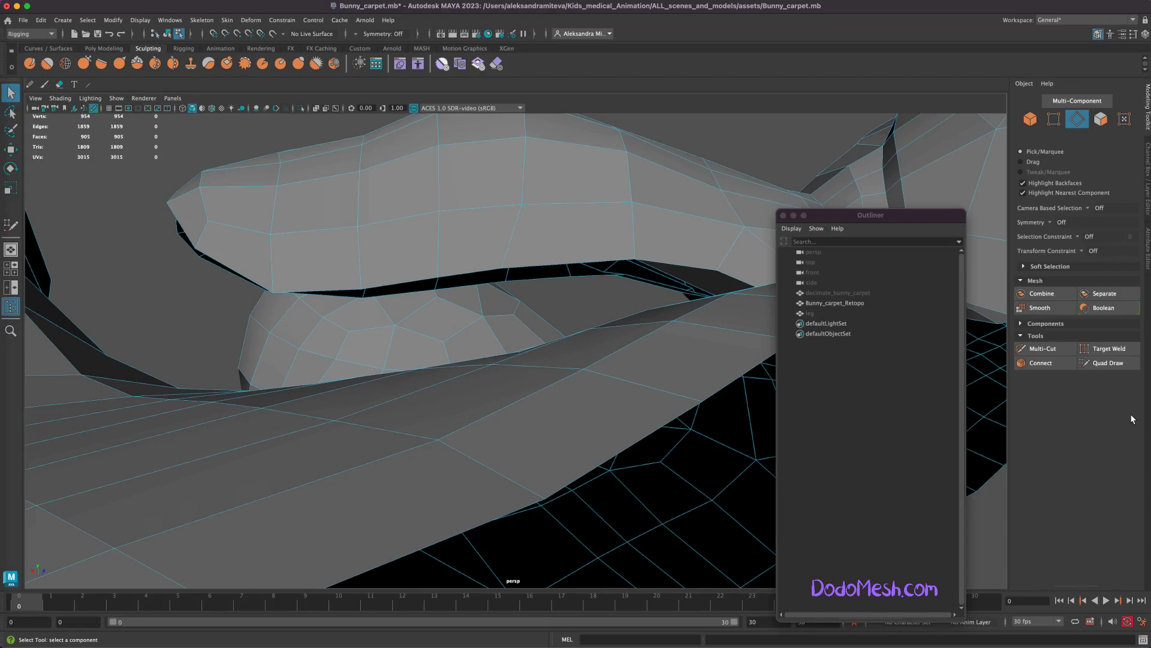
pyautogui.keyDown('shift'); pyautogui.click(545, 278); pyautogui.keyUp('shift')
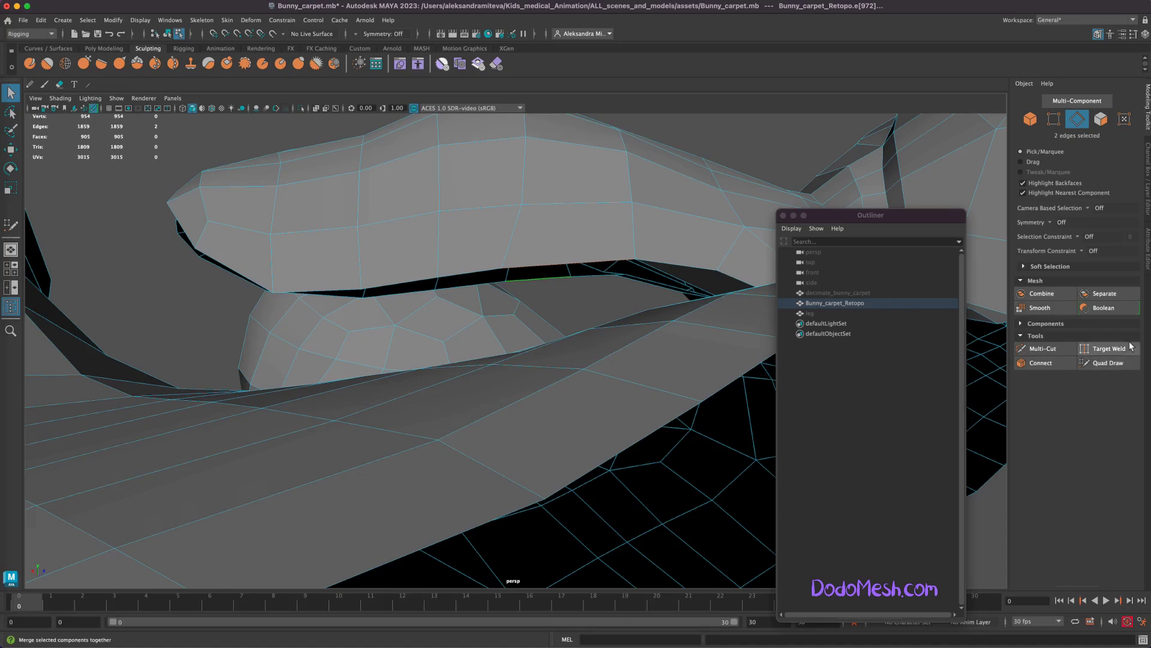
pyautogui.click(1048, 282)
pyautogui.click(1021, 281)
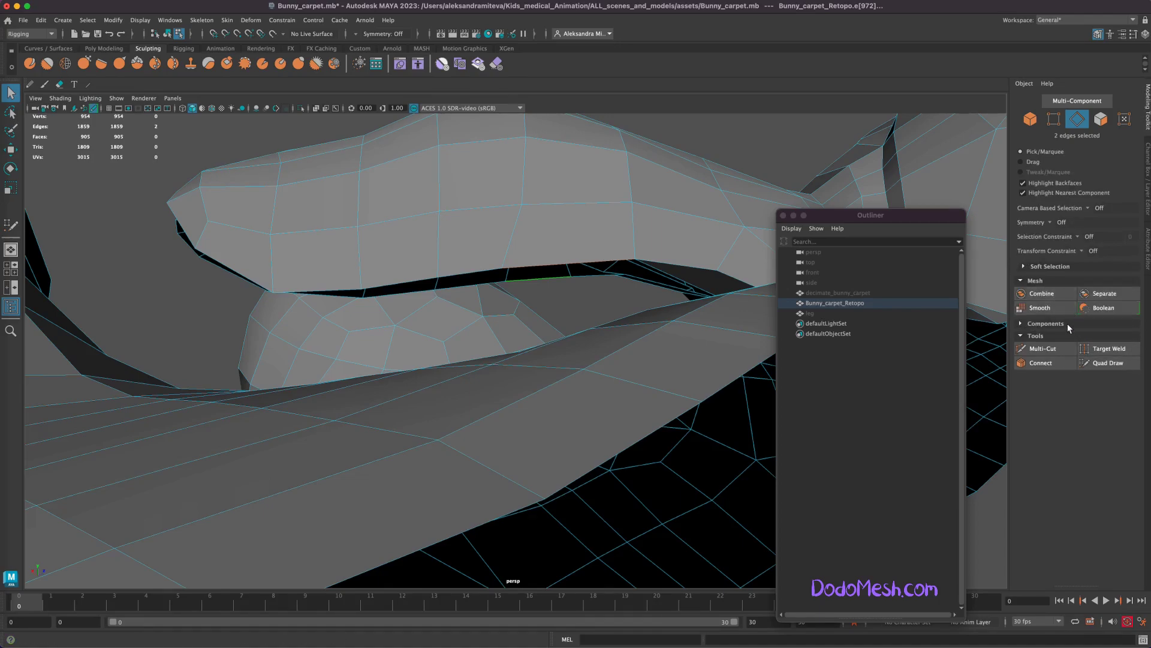
pyautogui.click(1030, 336)
pyautogui.click(1021, 337)
pyautogui.click(1046, 351)
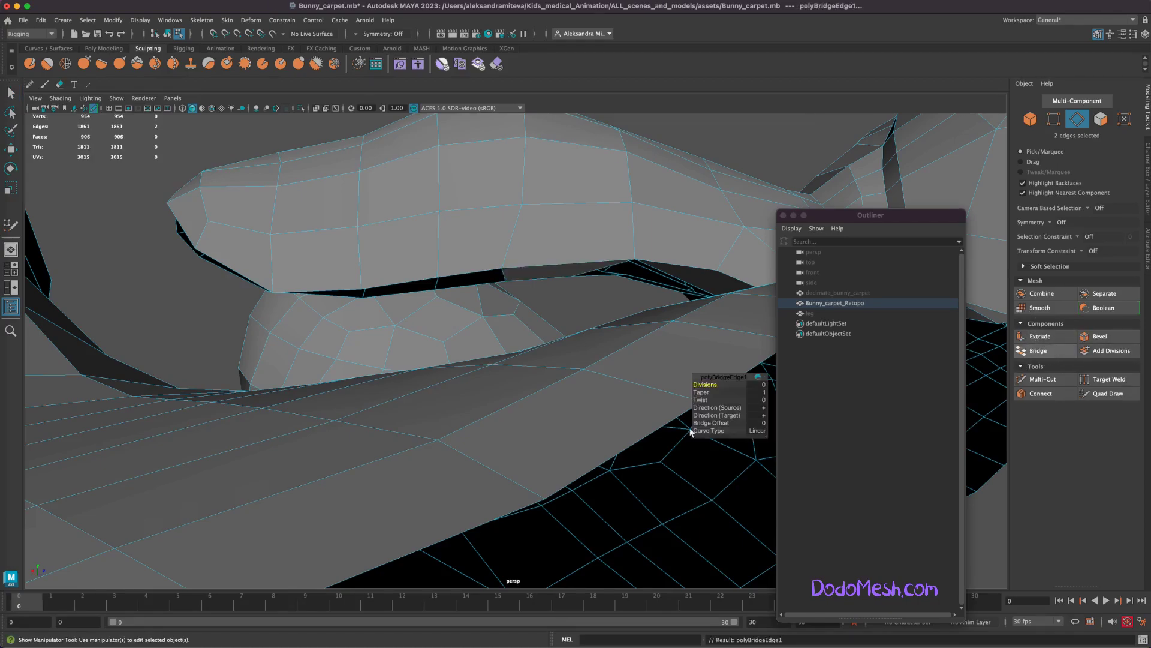
# - Bridge the second gap, undoing a stray bridge and an unwanted Fill Hole
pyautogui.keyDown('alt'); pyautogui.moveTo(706, 469); pyautogui.dragTo(715, 466); pyautogui.keyUp('alt')
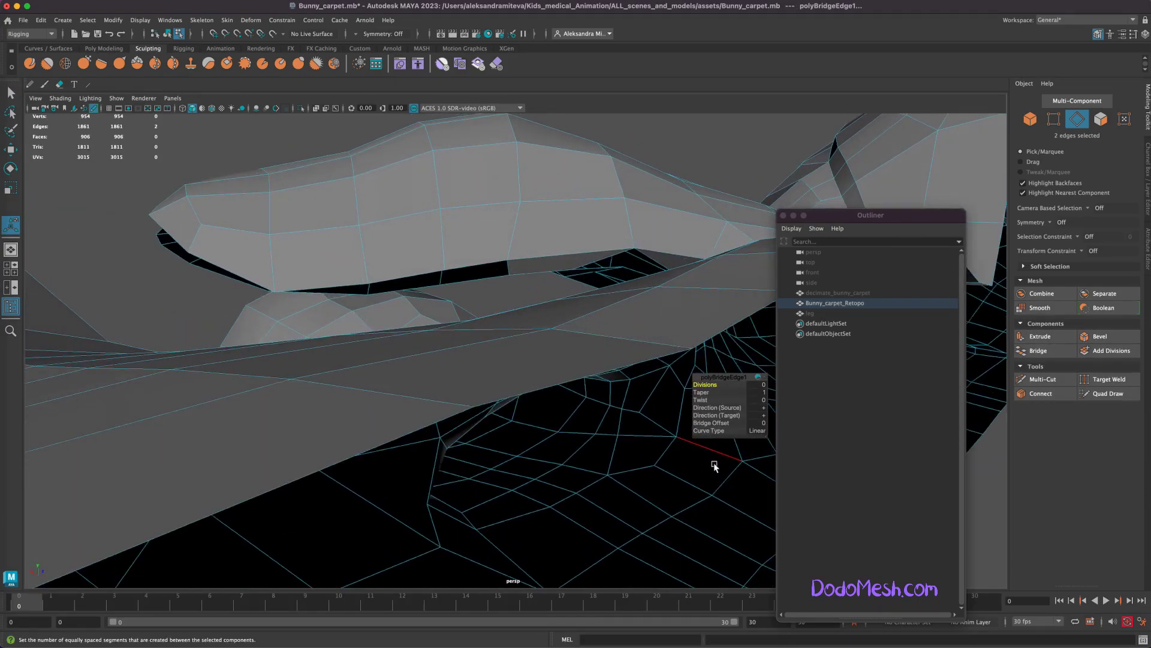
pyautogui.click(642, 260)
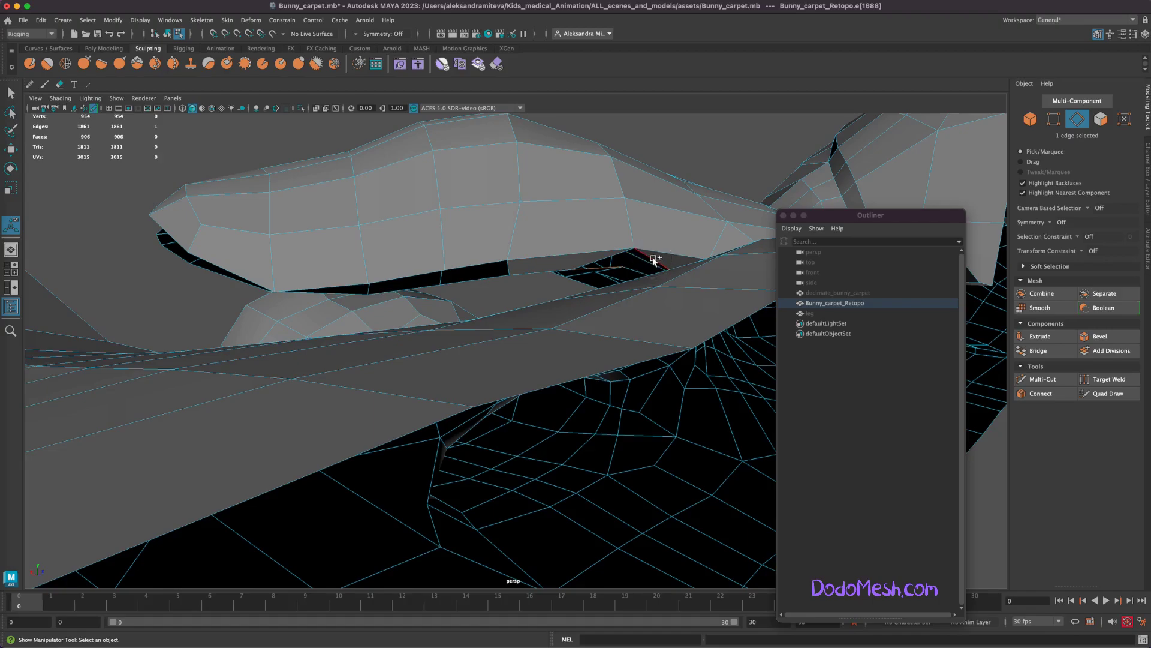
pyautogui.keyDown('shift'); pyautogui.click(474, 264); pyautogui.keyUp('shift')
pyautogui.click(1037, 351)
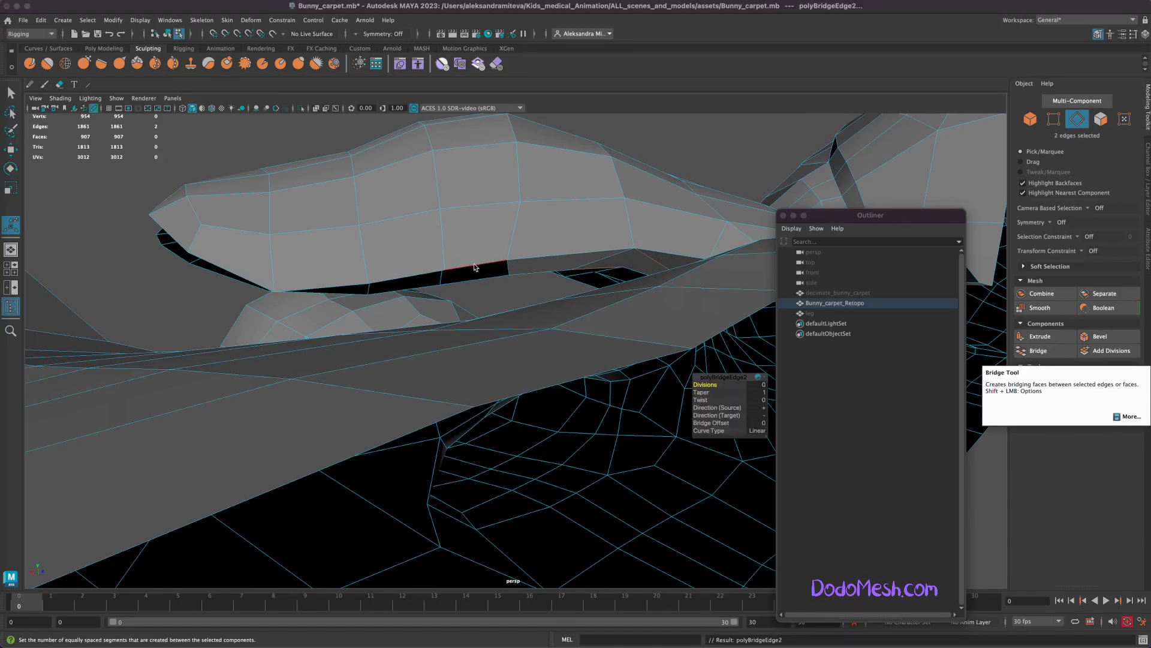
pyautogui.hotkey('ctrl', 'z')
pyautogui.click(1038, 351)
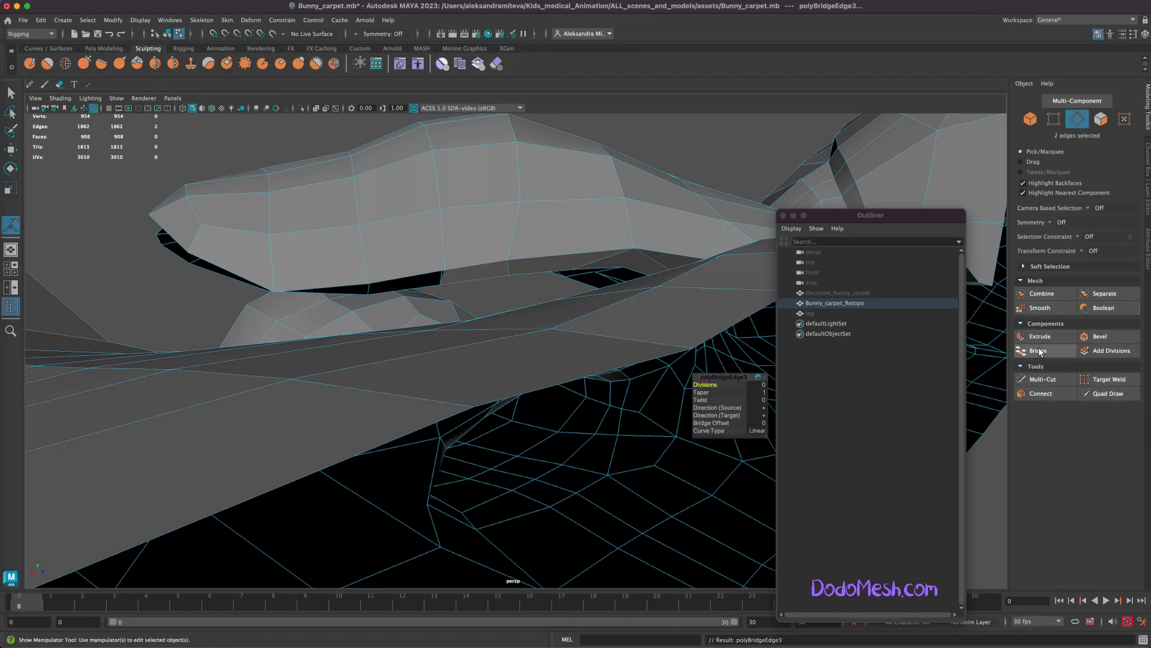
pyautogui.click(423, 282)
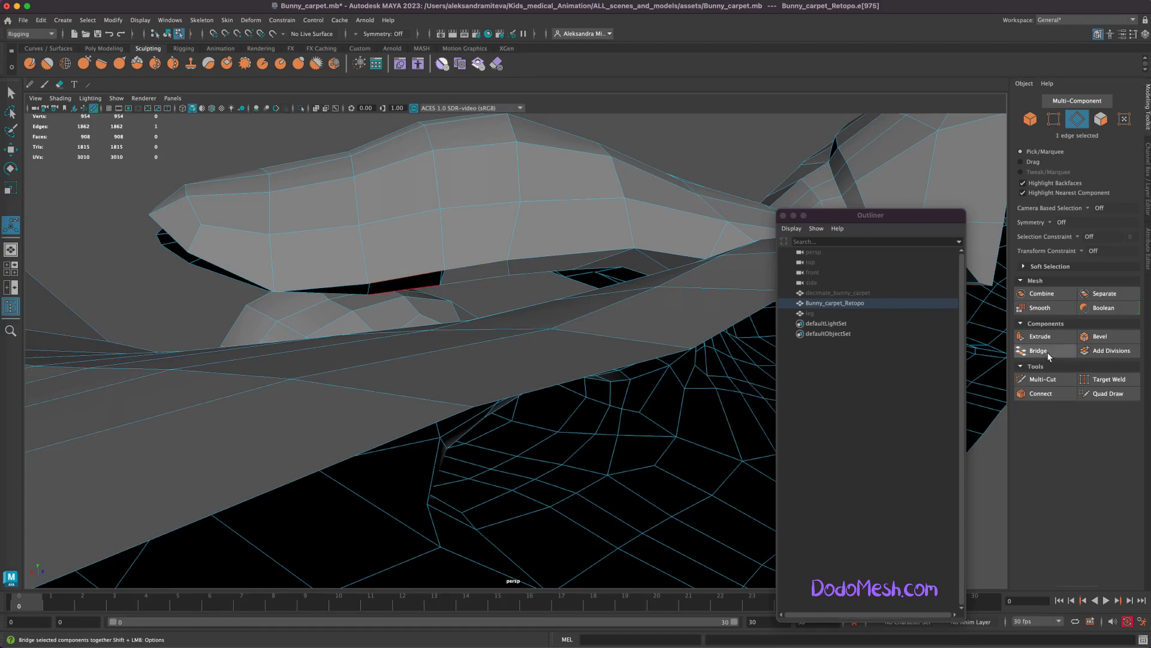
pyautogui.press('g')
pyautogui.hotkey('ctrl', 'z')
pyautogui.hotkey('ctrl', 'z')
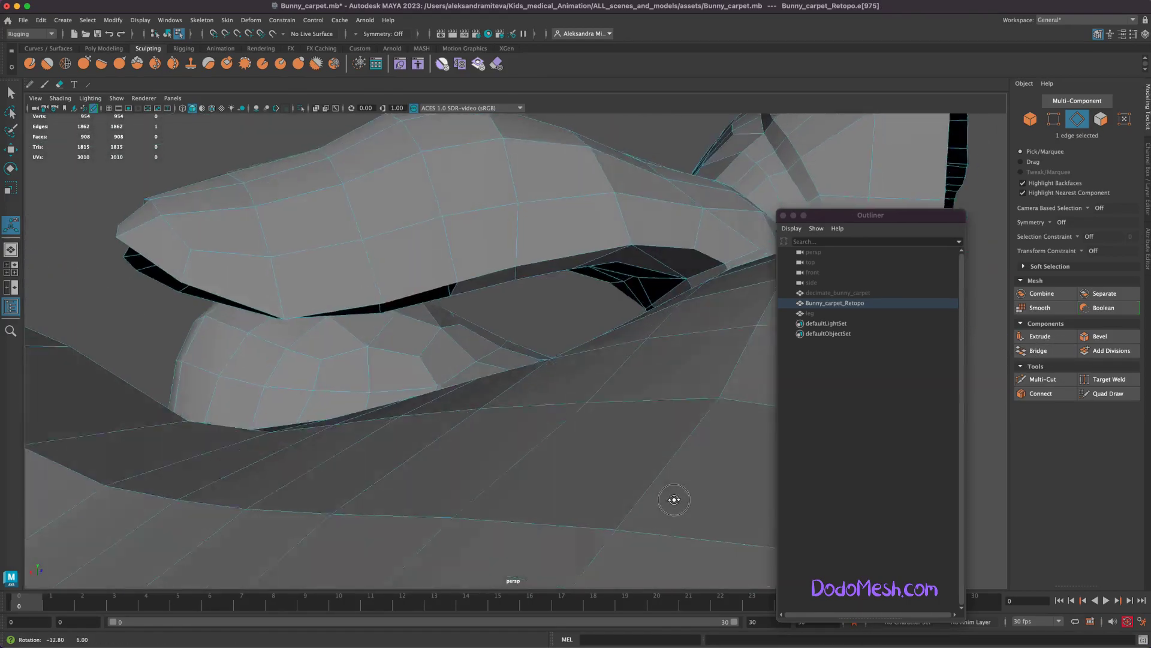
# - Bridge two more narrow gaps under the head with facing border edges
pyautogui.keyDown('shift'); pyautogui.click(438, 293); pyautogui.keyUp('shift')
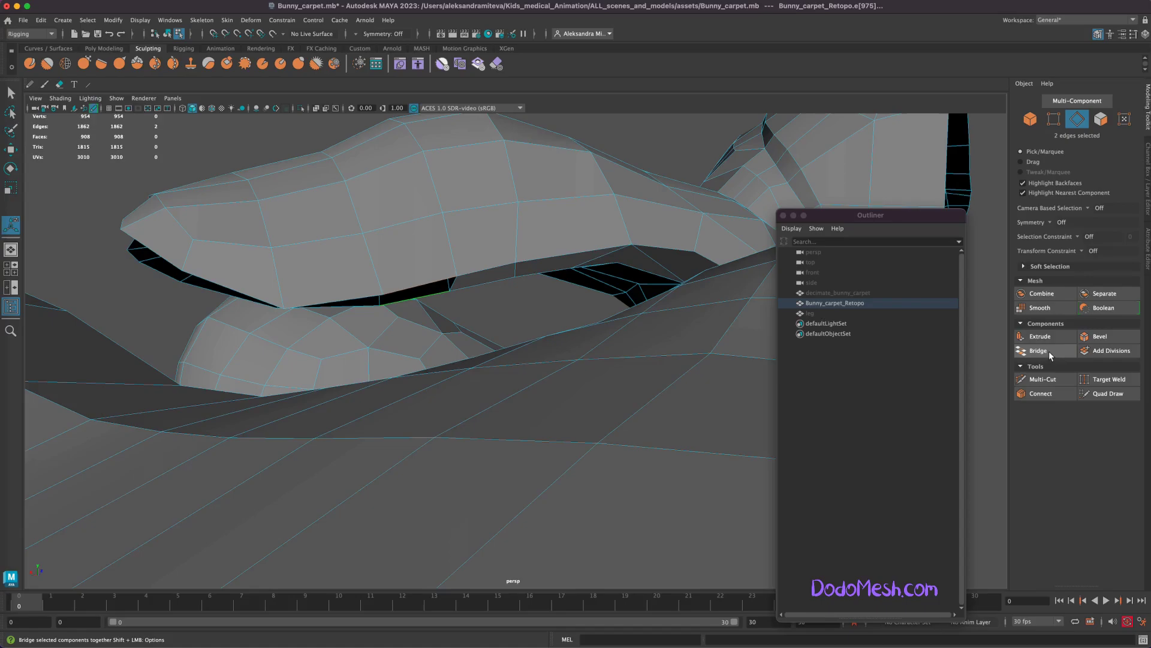
pyautogui.click(1038, 351)
pyautogui.click(368, 298)
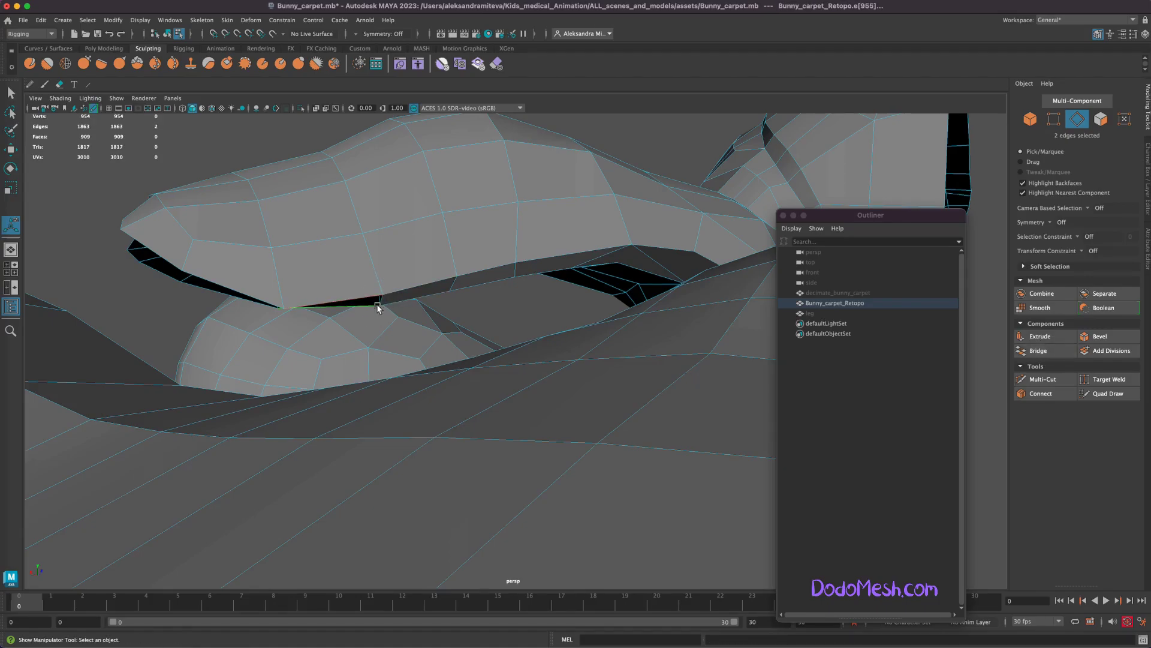
pyautogui.press('g')
pyautogui.moveTo(379, 308)
pyautogui.keyDown('alt'); pyautogui.mouseDown()
pyautogui.moveTo(654, 483)
pyautogui.moveTo(638, 488)
pyautogui.mouseUp(); pyautogui.keyUp('alt')
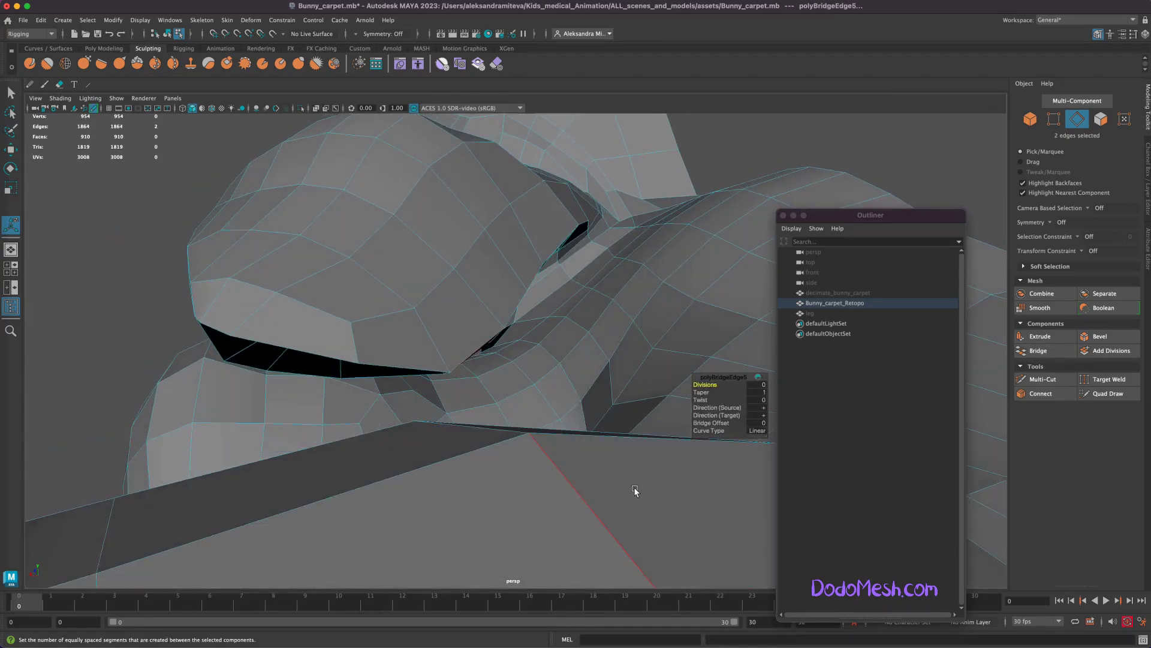
pyautogui.click(400, 364)
pyautogui.keyDown('shift'); pyautogui.click(422, 372); pyautogui.keyUp('shift')
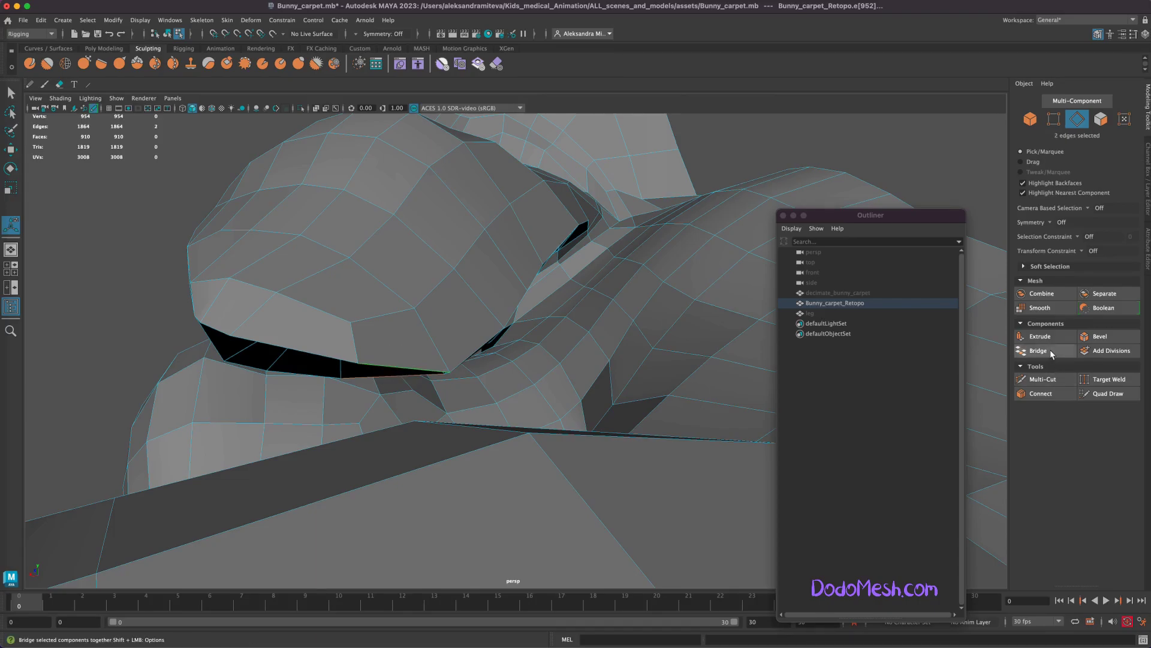
pyautogui.click(1038, 350)
pyautogui.click(303, 375)
pyautogui.moveTo(303, 375)
pyautogui.keyDown('alt'); pyautogui.mouseDown()
pyautogui.moveTo(560, 431)
pyautogui.moveTo(555, 446)
pyautogui.mouseUp(); pyautogui.keyUp('alt')
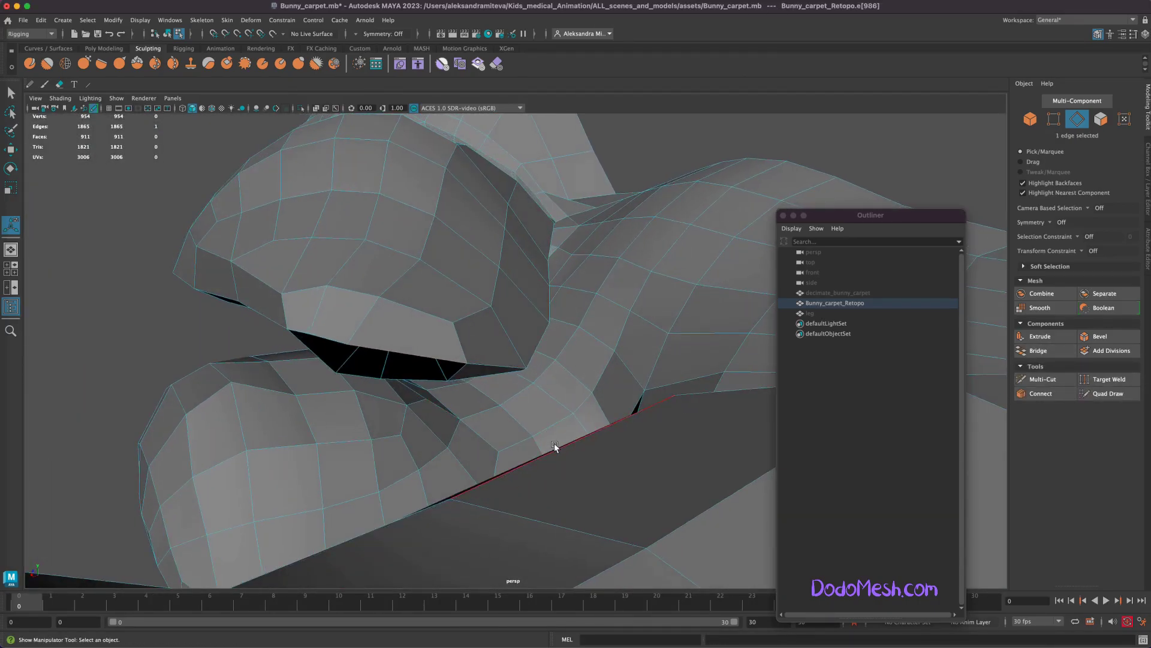
pyautogui.click(1045, 379)
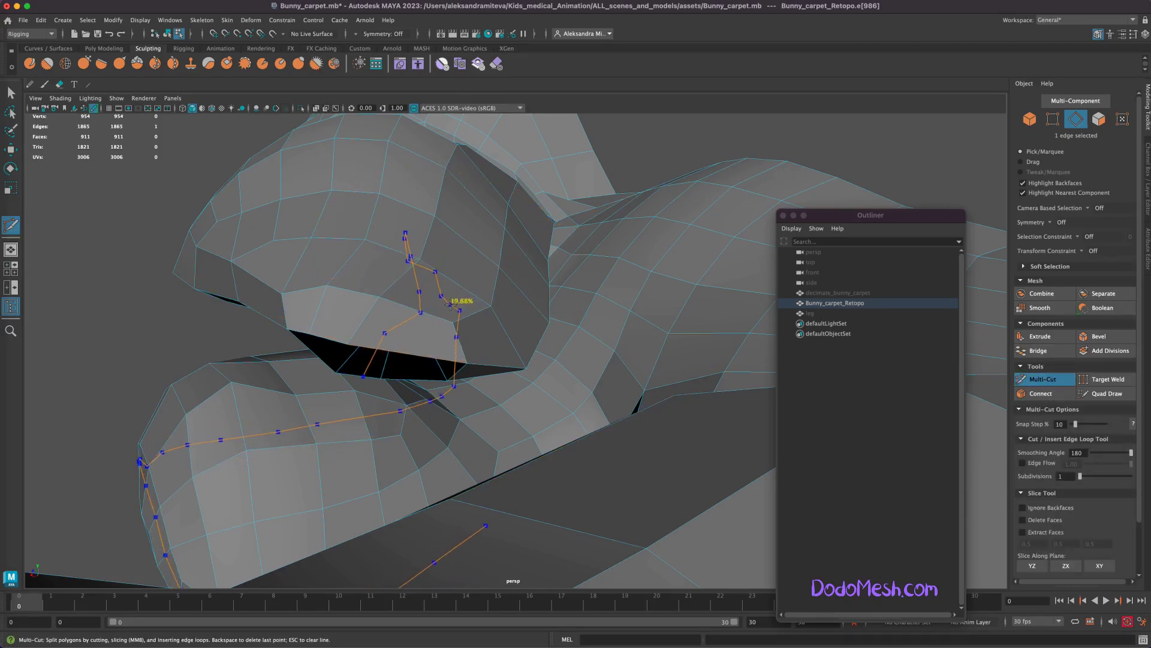
# - Cut a new edge loop with Multi-Cut, then try bridging the upper rim gap
pyautogui.keyDown('ctrl'); pyautogui.click(455, 304); pyautogui.keyUp('ctrl')
pyautogui.press('q')
pyautogui.moveTo(752, 515)
pyautogui.keyDown('alt'); pyautogui.mouseDown()
pyautogui.moveTo(700, 509)
pyautogui.moveTo(735, 493)
pyautogui.mouseUp(); pyautogui.keyUp('alt')
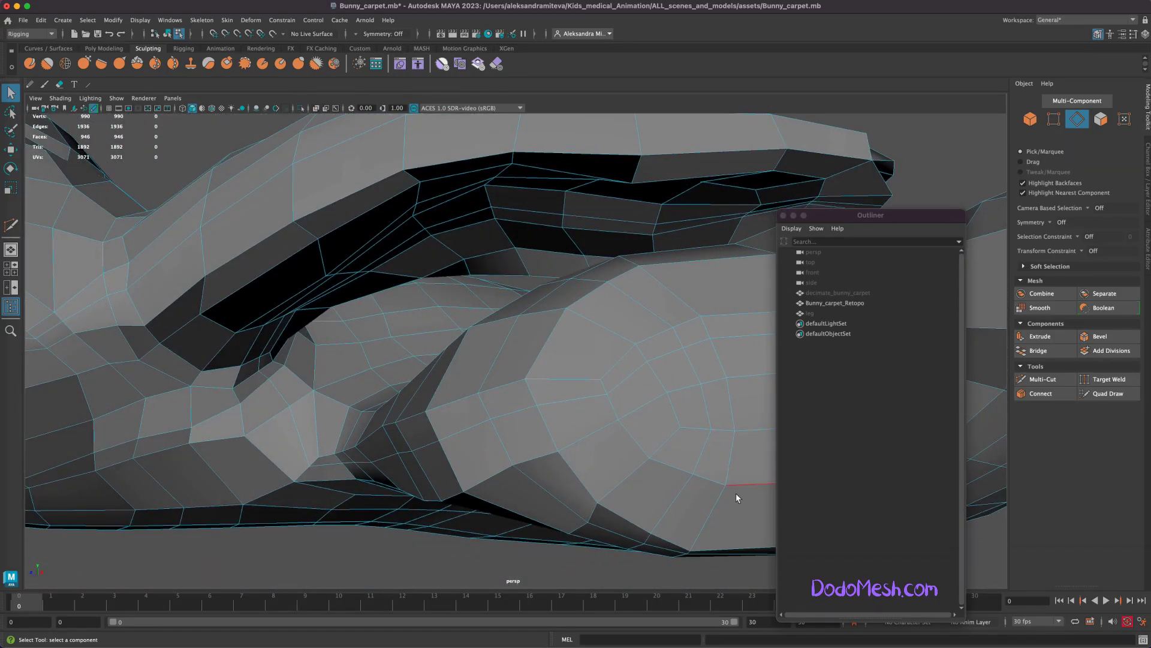
pyautogui.click(454, 173)
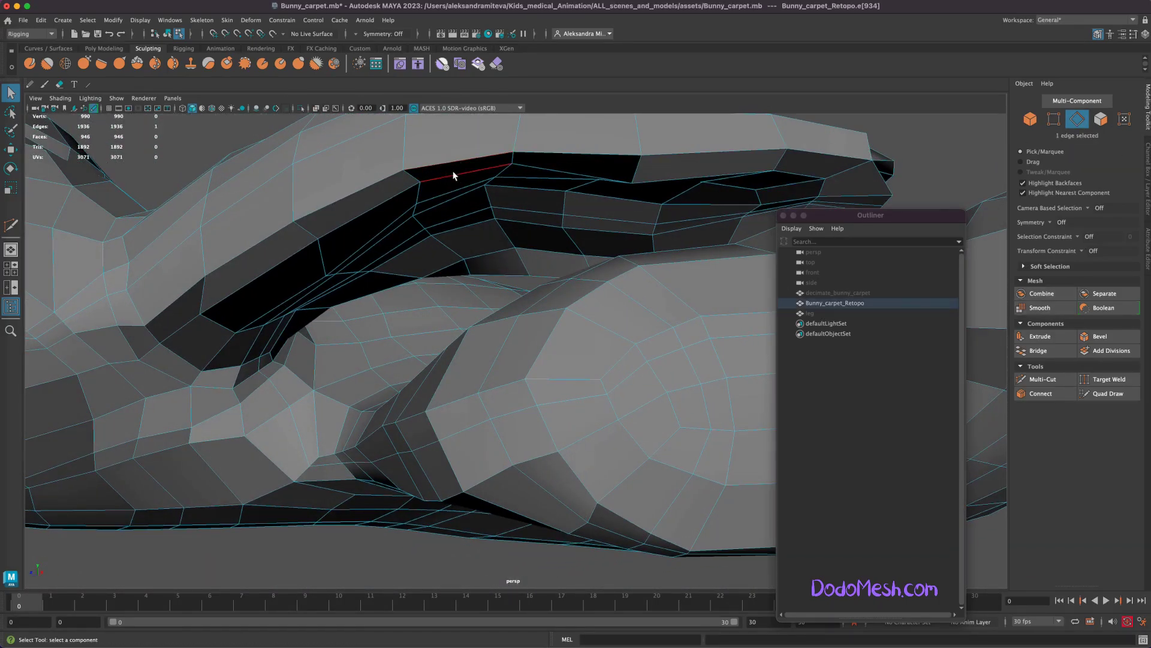
pyautogui.click(1049, 352)
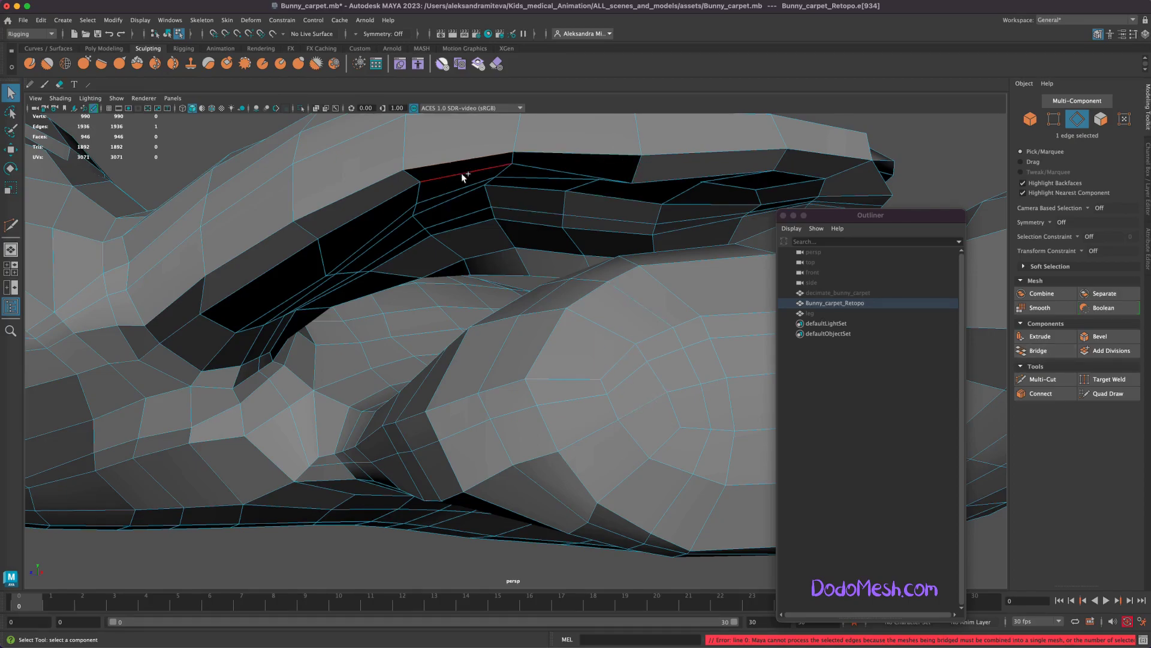
pyautogui.keyDown('shift'); pyautogui.click(462, 174); pyautogui.keyUp('shift')
pyautogui.click(1046, 351)
# - Bridge the next gap near the bunny's ear with two facing edges
pyautogui.moveTo(664, 385)
pyautogui.keyDown('alt'); pyautogui.mouseDown()
pyautogui.moveTo(666, 352)
pyautogui.moveTo(640, 413)
pyautogui.moveTo(617, 419)
pyautogui.moveTo(614, 409)
pyautogui.mouseUp(); pyautogui.keyUp('alt')
pyautogui.click(605, 132)
pyautogui.keyDown('shift'); pyautogui.click(598, 149); pyautogui.keyUp('shift')
pyautogui.click(1038, 350)
pyautogui.moveTo(677, 197)
pyautogui.keyDown('alt'); pyautogui.mouseDown()
pyautogui.moveTo(691, 196)
pyautogui.moveTo(669, 313)
pyautogui.moveTo(678, 382)
pyautogui.mouseUp(); pyautogui.keyUp('alt')
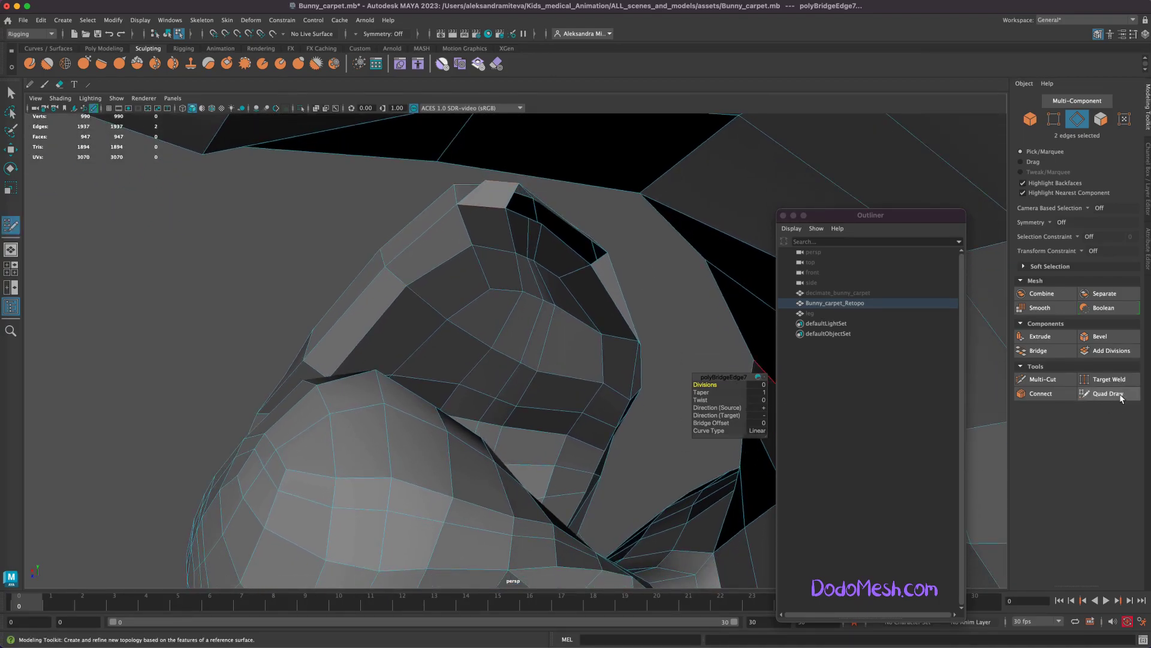
pyautogui.click(1109, 394)
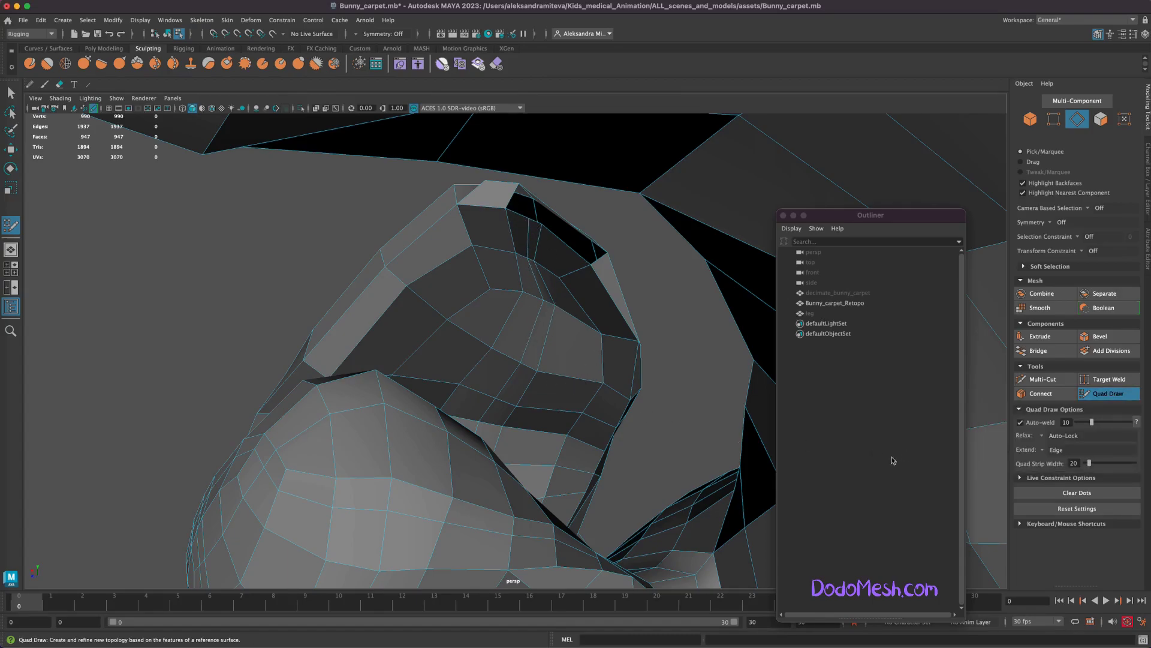
pyautogui.keyDown('alt'); pyautogui.moveTo(693, 414); pyautogui.dragTo(681, 399); pyautogui.keyUp('alt')
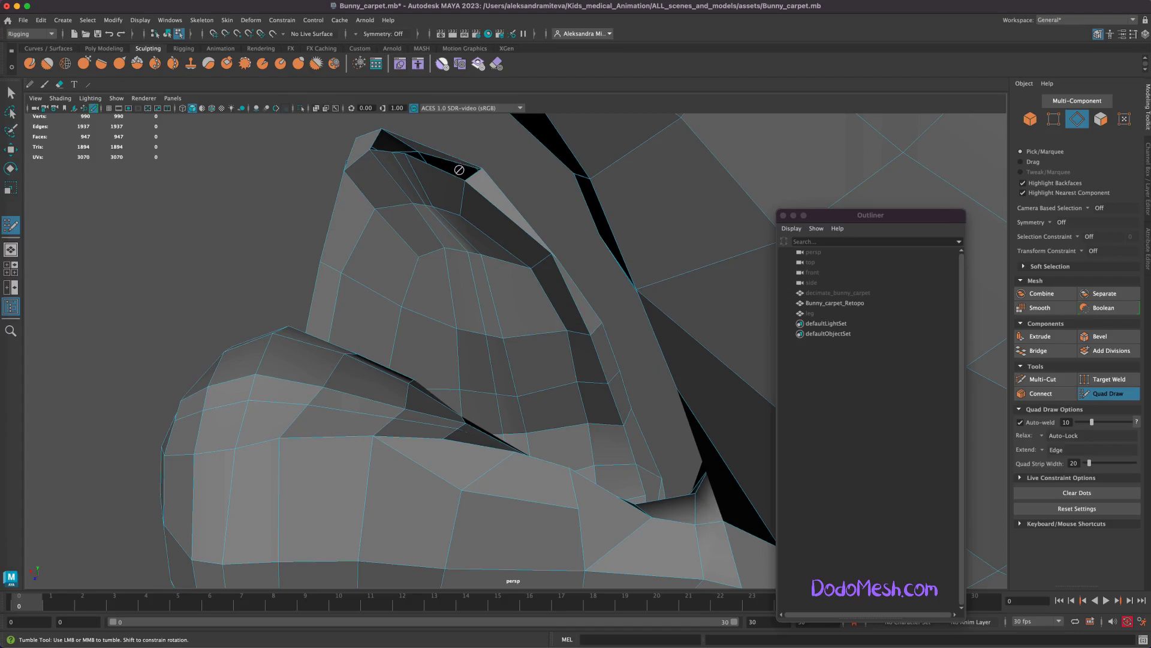
pyautogui.press('q')
pyautogui.keyDown('alt'); pyautogui.moveTo(649, 363); pyautogui.dragTo(660, 401); pyautogui.keyUp('alt')
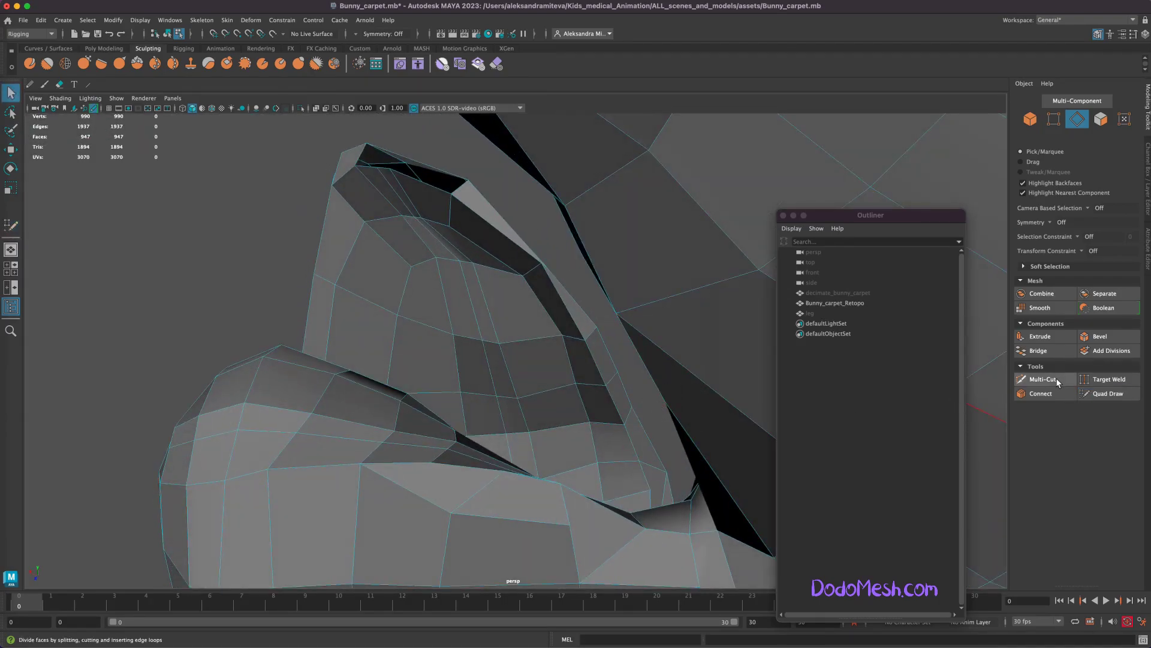
pyautogui.moveTo(708, 473)
pyautogui.keyDown('alt'); pyautogui.mouseDown()
pyautogui.moveTo(689, 496)
pyautogui.moveTo(707, 496)
pyautogui.moveTo(696, 375)
pyautogui.moveTo(690, 405)
pyautogui.mouseUp(); pyautogui.keyUp('alt')
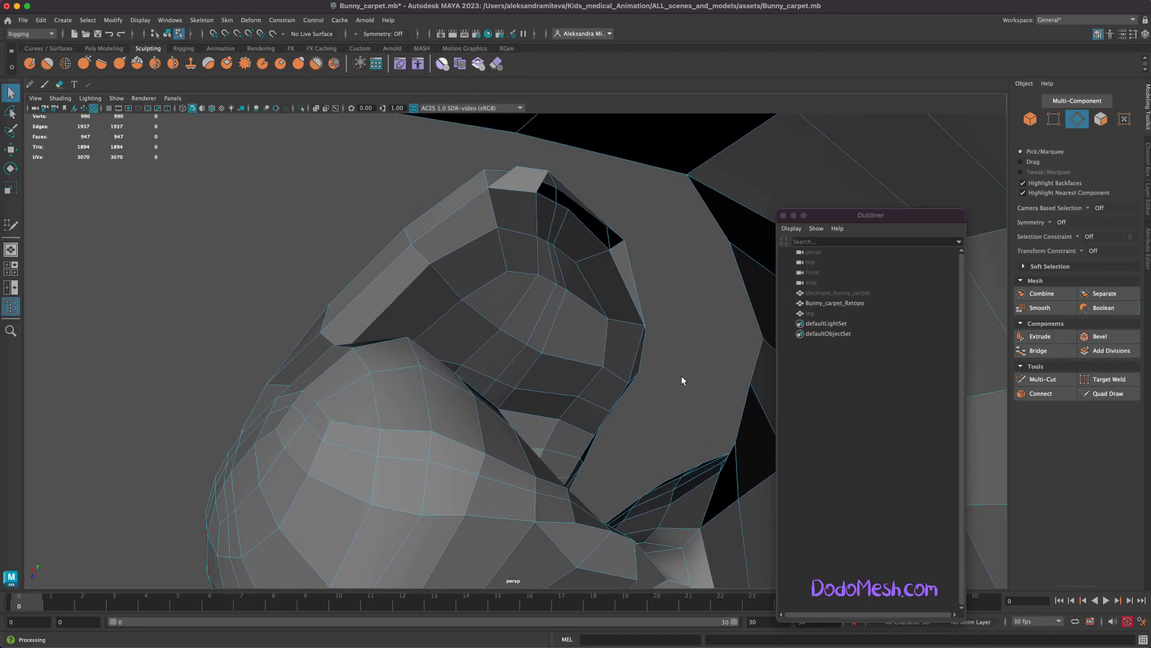
pyautogui.moveTo(682, 377)
pyautogui.keyDown('alt'); pyautogui.mouseDown()
pyautogui.moveTo(668, 390)
pyautogui.moveTo(442, 354)
pyautogui.mouseUp(); pyautogui.keyUp('alt')
pyautogui.scroll(-5, 643, 495)
pyautogui.moveTo(643, 495)
pyautogui.keyDown('alt'); pyautogui.mouseDown()
pyautogui.moveTo(699, 506)
pyautogui.moveTo(707, 473)
pyautogui.moveTo(699, 496)
pyautogui.moveTo(686, 487)
pyautogui.mouseUp(); pyautogui.keyUp('alt')
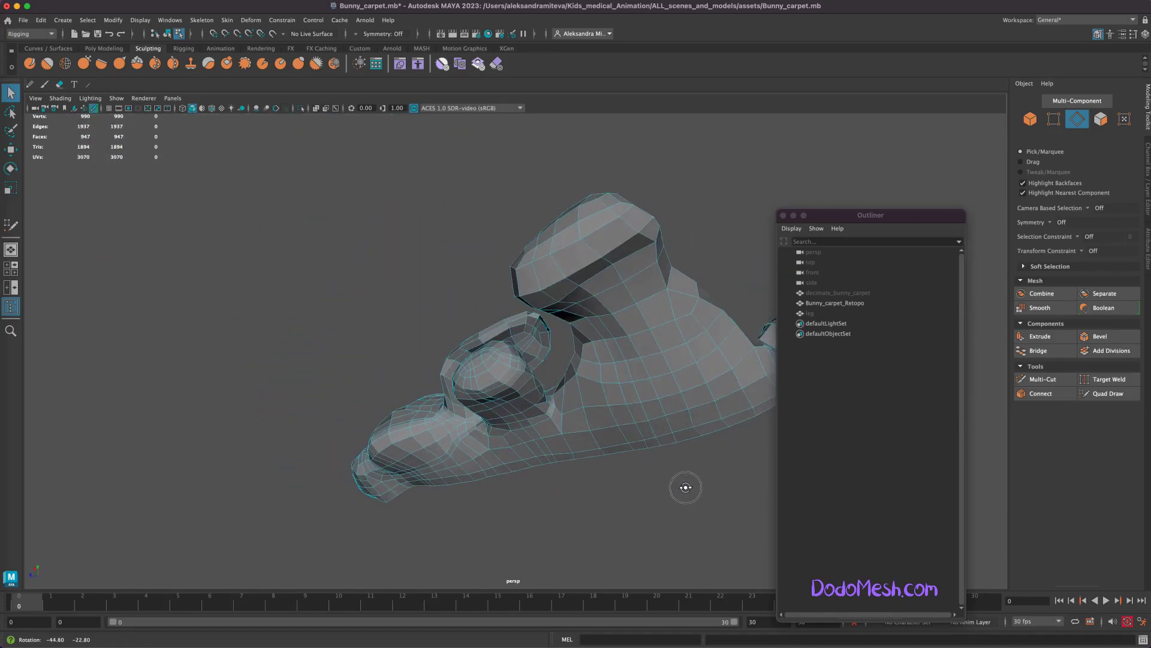
pyautogui.click(814, 316)
# - Hide the retopo mesh and duplicate decimate_bunny_carpet as a copy named esar
pyautogui.press('Delete')
pyautogui.click(832, 303)
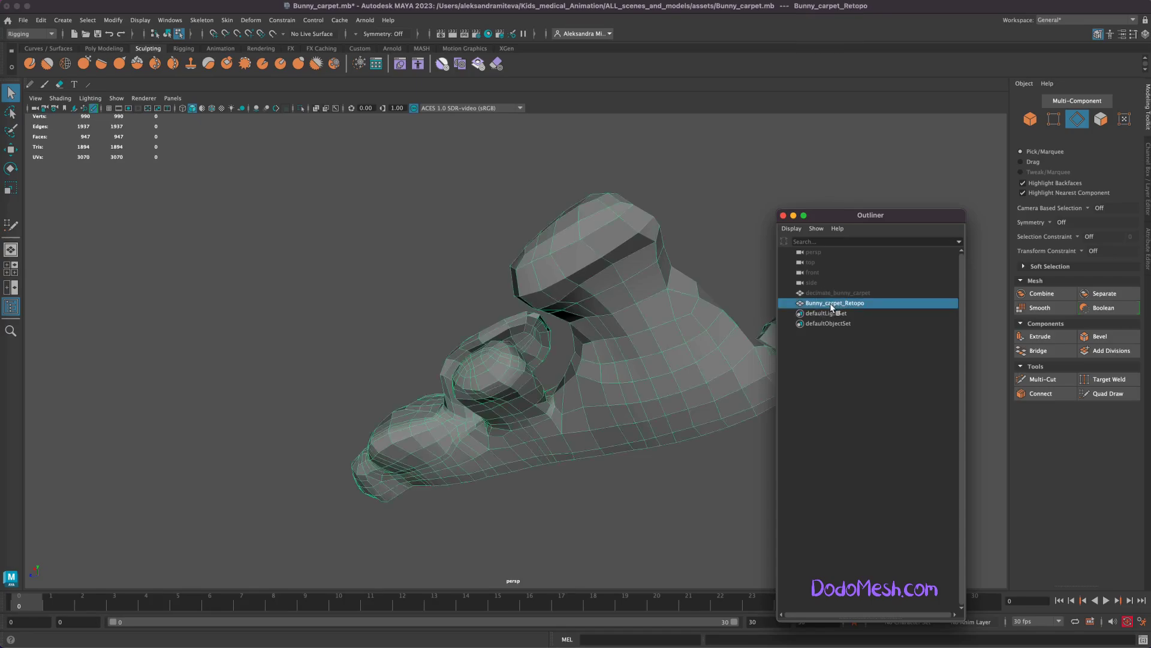
pyautogui.press('h')
pyautogui.click(838, 293)
pyautogui.press('h')
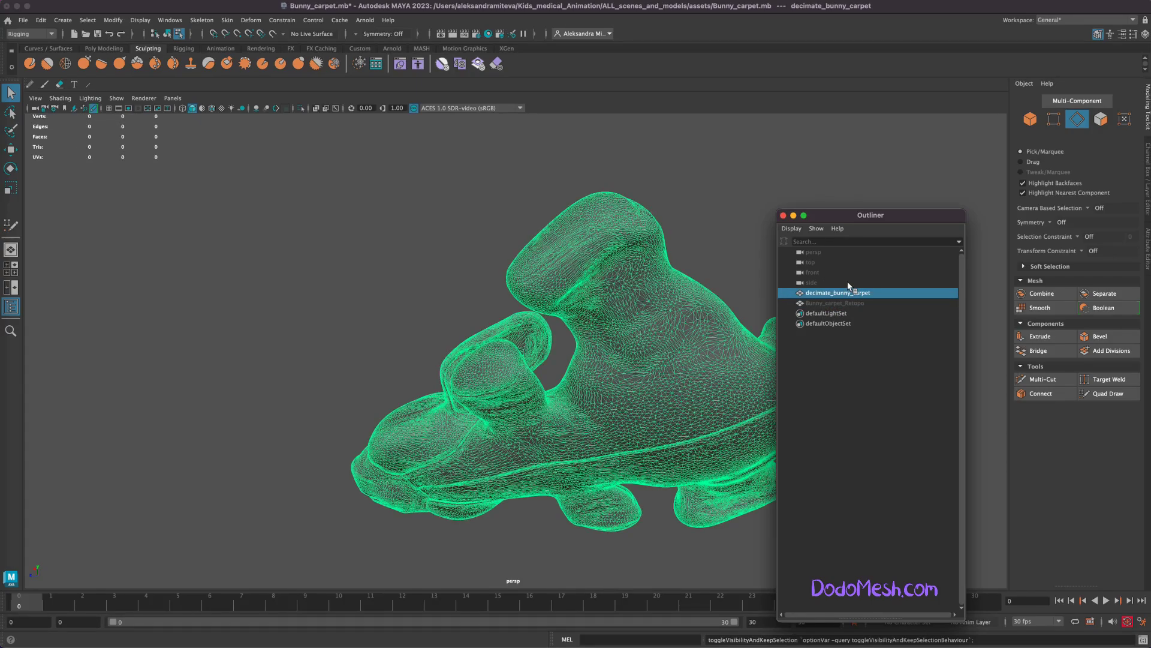
pyautogui.hotkey('ctrl', 'd')
pyautogui.doubleClick(857, 313)
pyautogui.write('esar')
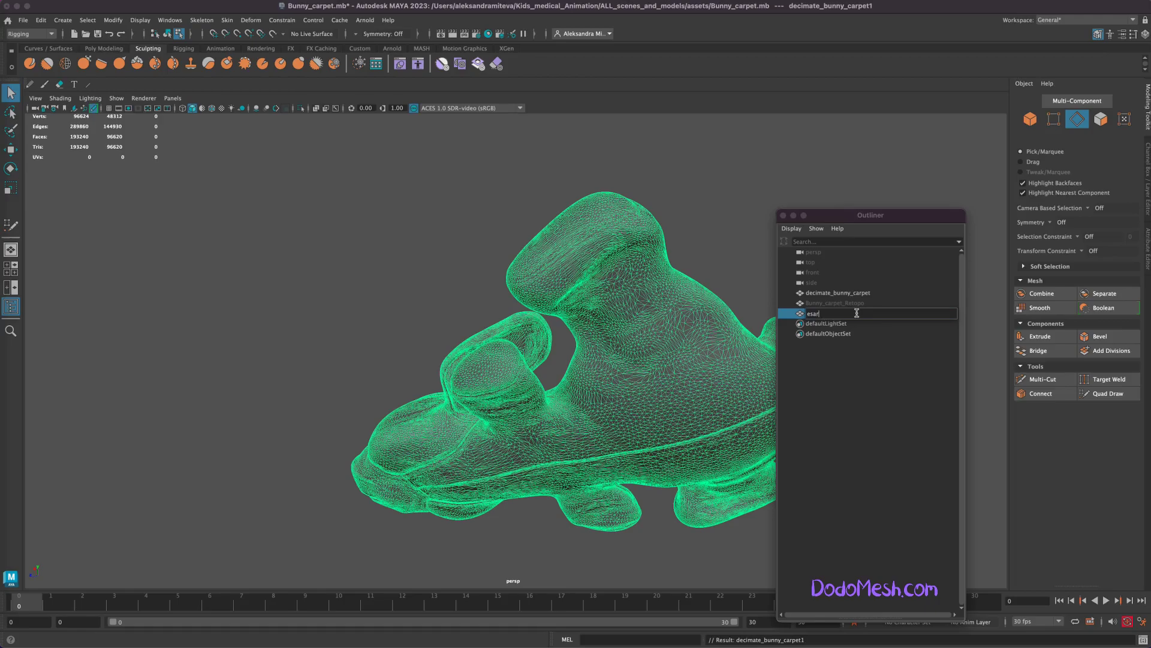
pyautogui.press('Return')
# - Lasso-select and delete the unwanted faces from the esar mesh
pyautogui.keyDown('alt'); pyautogui.moveTo(665, 548); pyautogui.dragTo(722, 552); pyautogui.keyUp('alt')
pyautogui.click(11, 113)
pyautogui.moveTo(487, 446); pyautogui.dragTo(585, 143)
pyautogui.press('Delete')
pyautogui.moveTo(679, 479)
pyautogui.keyDown('alt'); pyautogui.mouseDown()
pyautogui.moveTo(647, 483)
pyautogui.moveTo(655, 469)
pyautogui.mouseUp(); pyautogui.keyUp('alt')
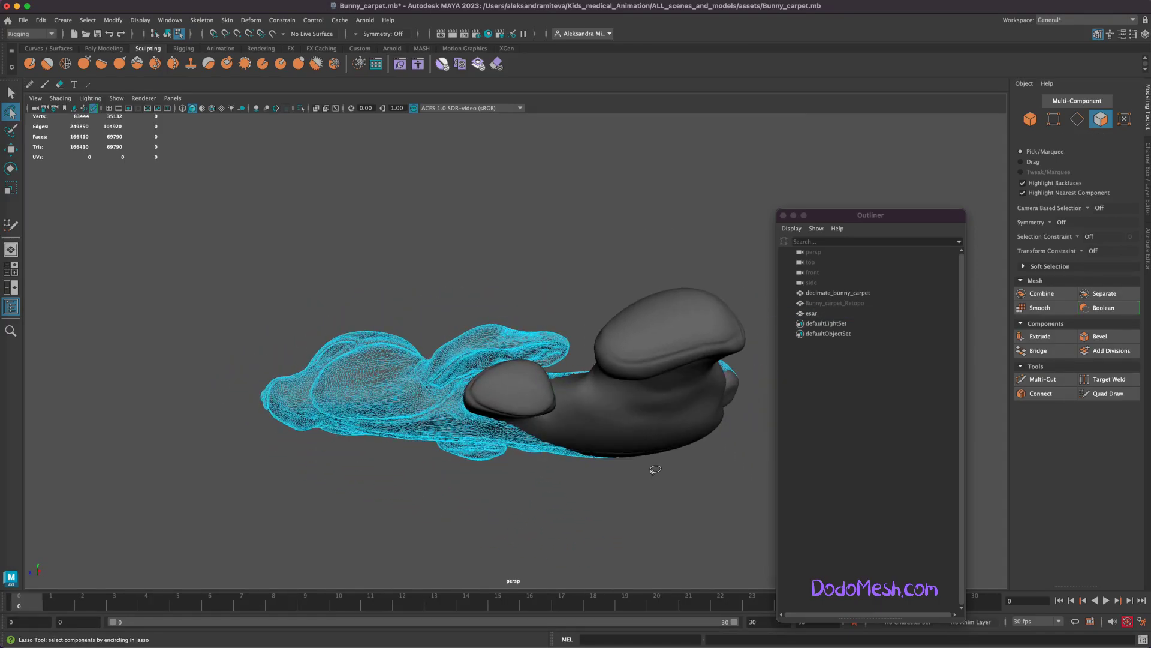
# - Make esar the live surface and hide the original decimate_bunny_carpet sculpt
pyautogui.click(819, 314)
pyautogui.click(273, 33)
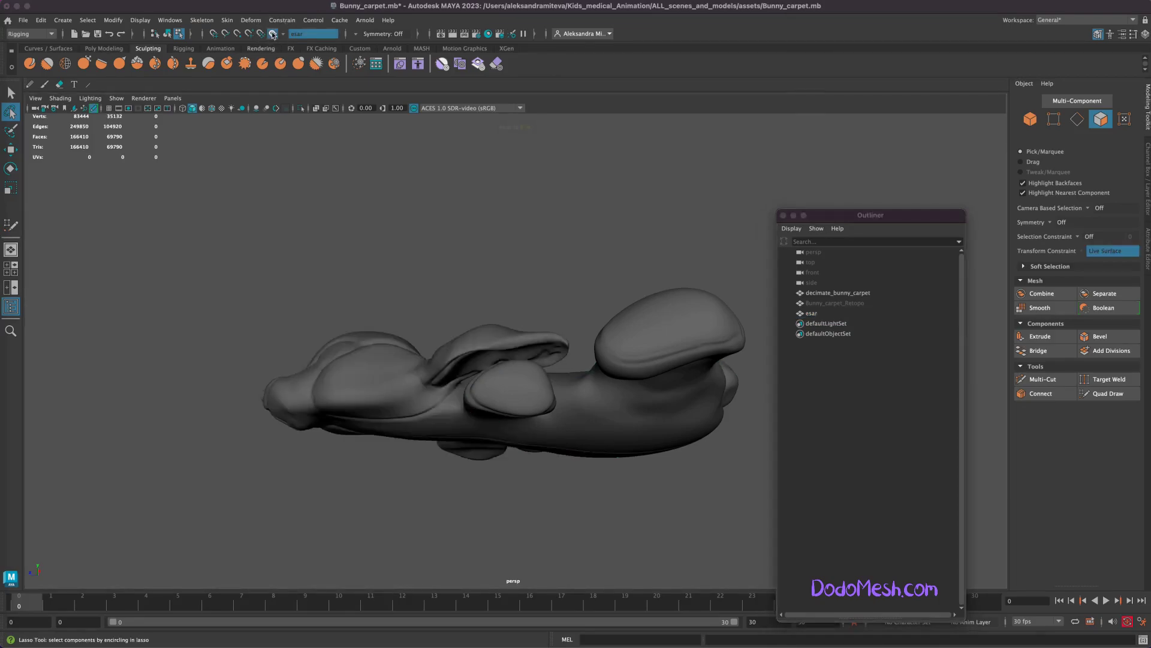
pyautogui.click(846, 296)
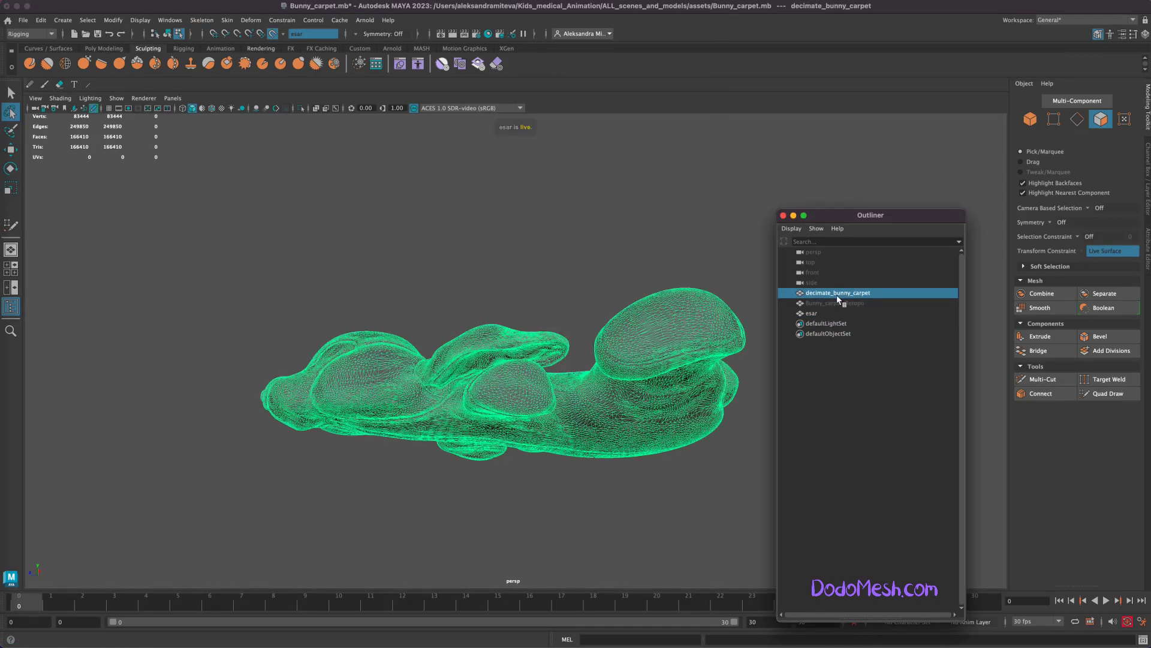
pyautogui.press('h')
pyautogui.click(836, 302)
# - Enable Quad Draw on Bunny_carpet_Retopo and orbit in close to inspect the head
pyautogui.click(1108, 393)
pyautogui.keyDown('alt'); pyautogui.moveTo(639, 528); pyautogui.dragTo(1132, 476, button='right'); pyautogui.keyUp('alt')
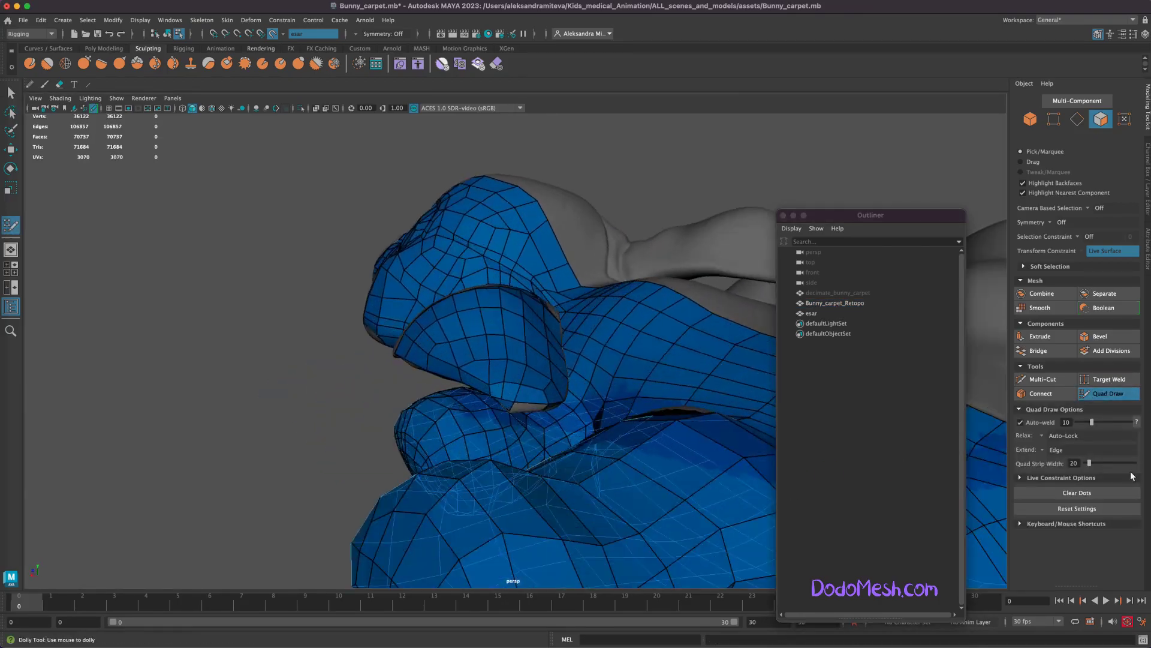
pyautogui.moveTo(694, 419)
pyautogui.keyDown('alt'); pyautogui.mouseDown()
pyautogui.moveTo(693, 390)
pyautogui.moveTo(605, 348)
pyautogui.mouseUp(); pyautogui.keyUp('alt')
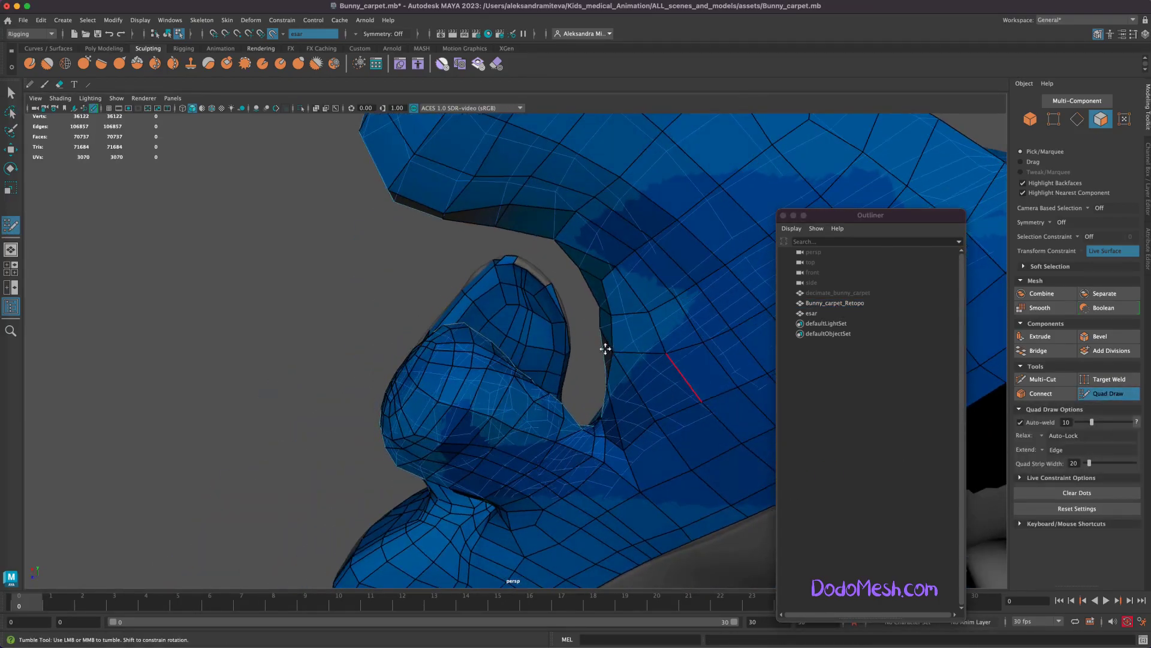
pyautogui.press('space')
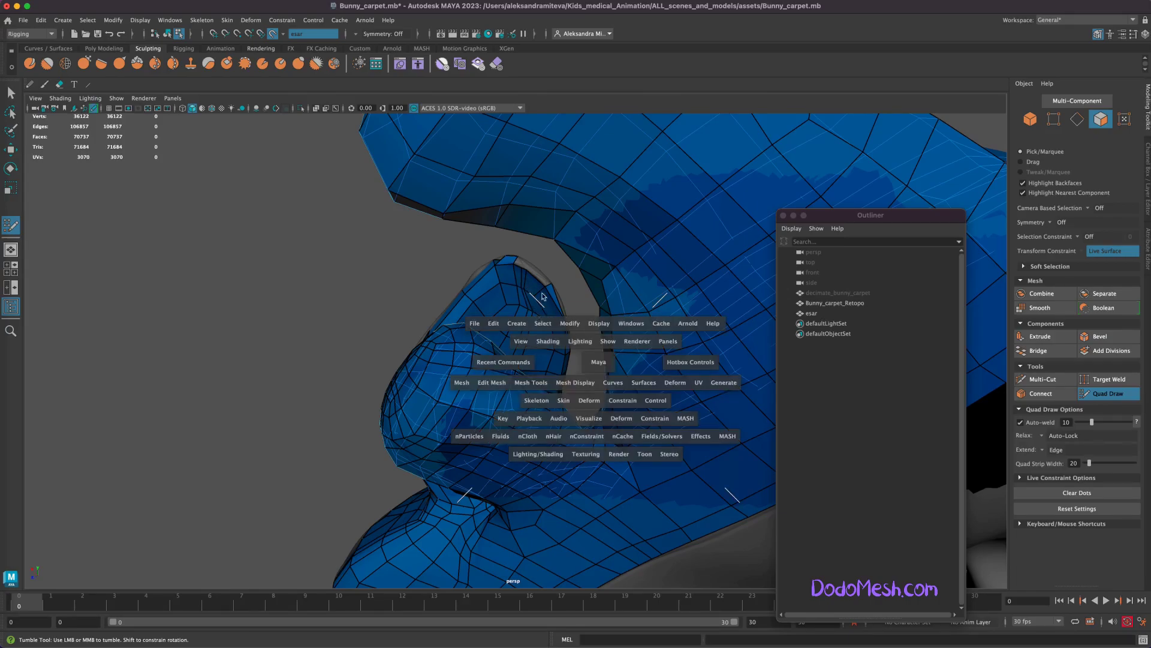
pyautogui.moveTo(536, 274)
pyautogui.keyDown('alt'); pyautogui.mouseDown()
pyautogui.moveTo(540, 339)
pyautogui.moveTo(449, 391)
pyautogui.mouseUp(); pyautogui.keyUp('alt')
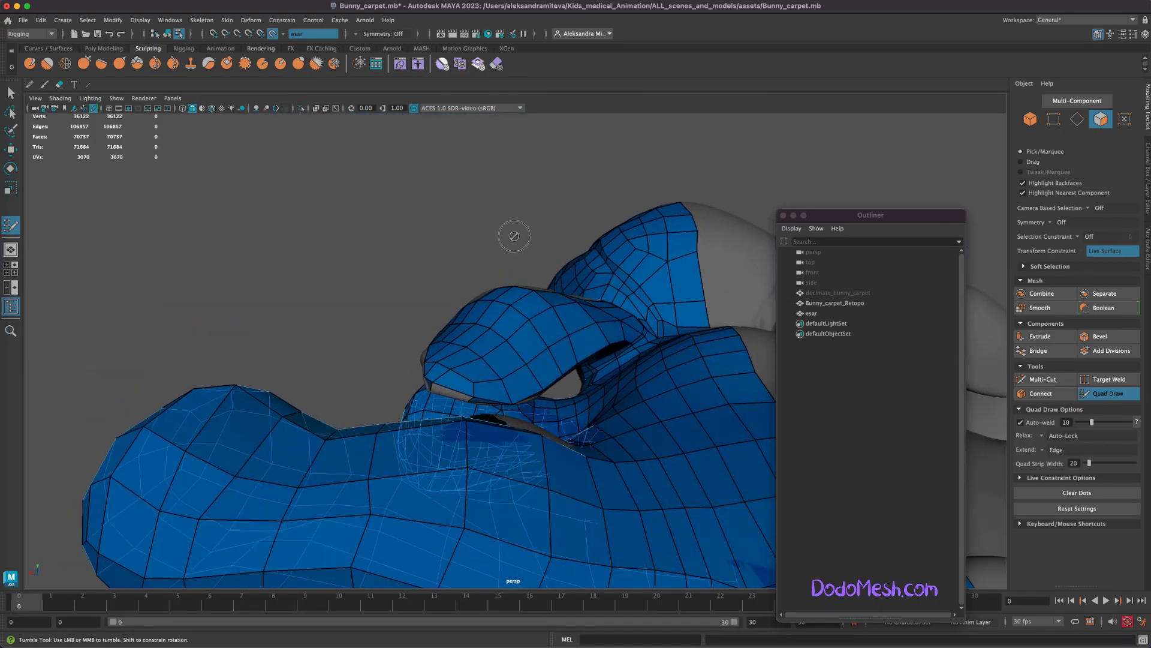
pyautogui.keyDown('alt'); pyautogui.moveTo(513, 239); pyautogui.dragTo(489, 218); pyautogui.keyUp('alt')
pyautogui.scroll(5, 574, 268)
pyautogui.keyDown('alt'); pyautogui.moveTo(608, 341); pyautogui.dragTo(556, 322); pyautogui.keyUp('alt')
pyautogui.moveTo(603, 275)
pyautogui.keyDown('alt'); pyautogui.mouseDown()
pyautogui.moveTo(350, 450)
pyautogui.moveTo(578, 244)
pyautogui.mouseUp(); pyautogui.keyUp('alt')
pyautogui.moveTo(359, 496)
pyautogui.keyDown('alt'); pyautogui.mouseDown()
pyautogui.moveTo(386, 470)
pyautogui.moveTo(323, 390)
pyautogui.moveTo(458, 402)
pyautogui.mouseUp(); pyautogui.keyUp('alt')
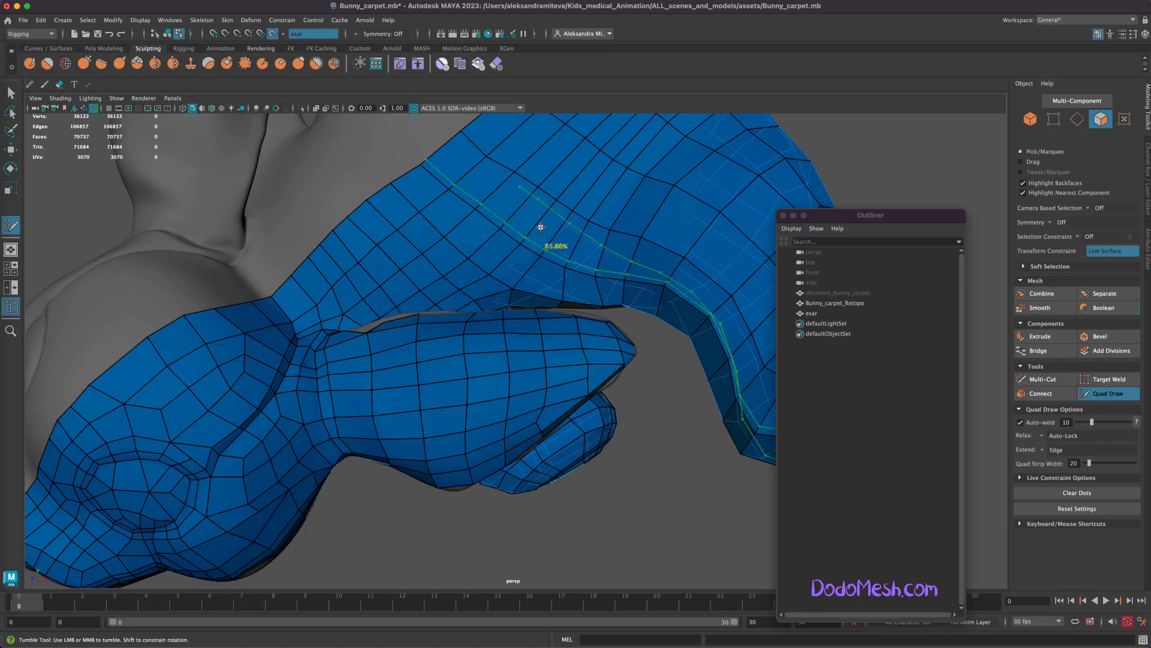
pyautogui.moveTo(618, 397)
pyautogui.keyDown('alt'); pyautogui.mouseDown()
pyautogui.moveTo(625, 468)
pyautogui.moveTo(627, 453)
pyautogui.mouseUp(); pyautogui.keyUp('alt')
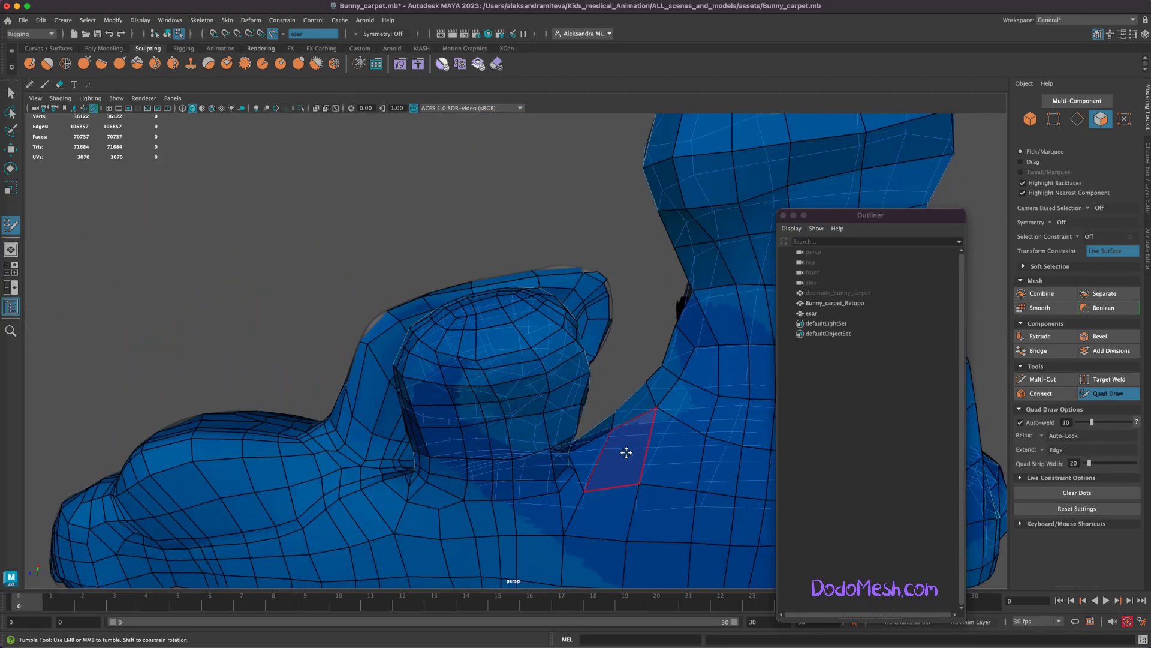
# - Leave Quad Draw and delete the esar mesh
pyautogui.click(1108, 393)
pyautogui.click(822, 315)
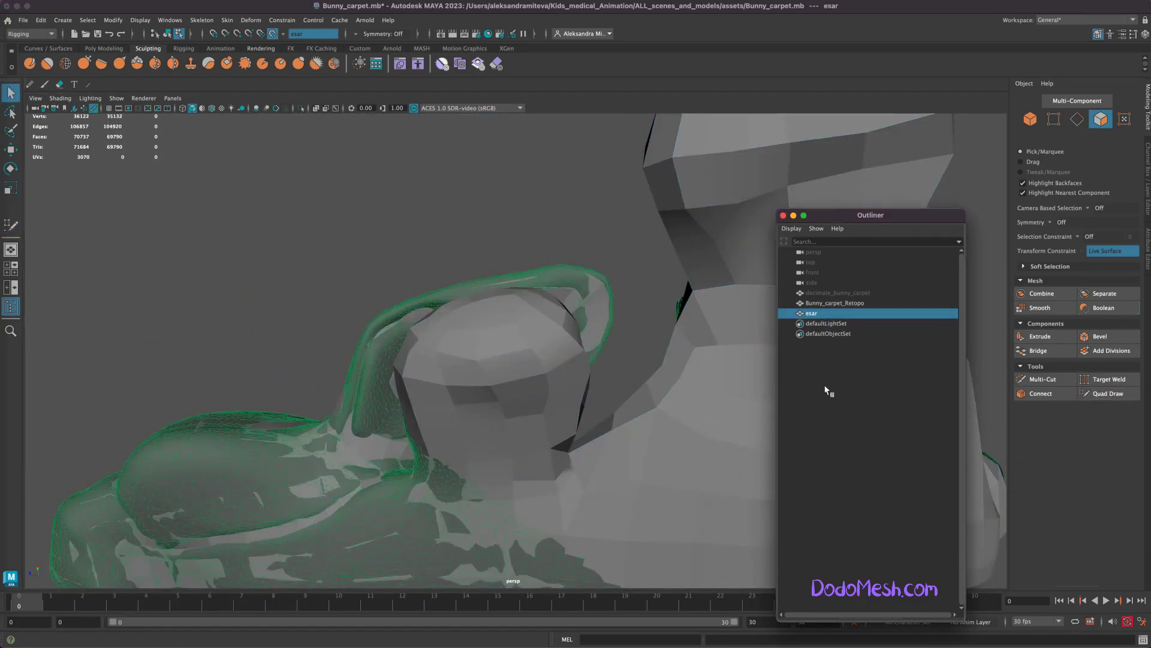
pyautogui.press('Delete')
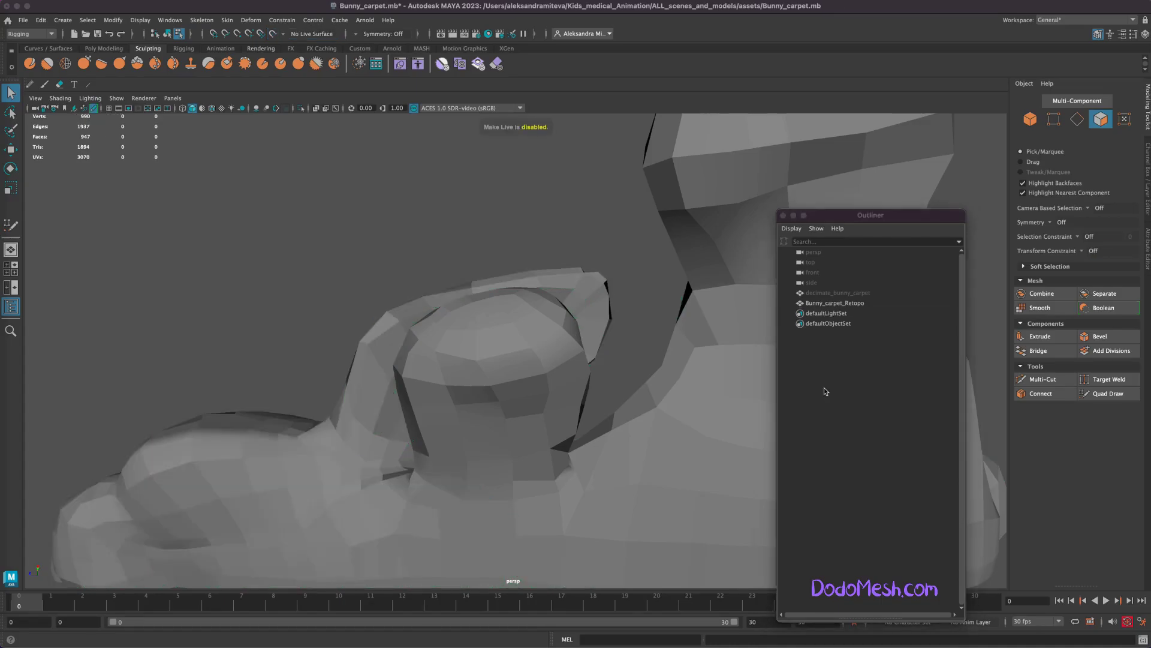
# - Select two border edges of the hole and fill it using Mesh > Fill Hole
pyautogui.click(827, 302)
pyautogui.keyDown('alt'); pyautogui.moveTo(618, 364); pyautogui.dragTo(563, 188); pyautogui.keyUp('alt')
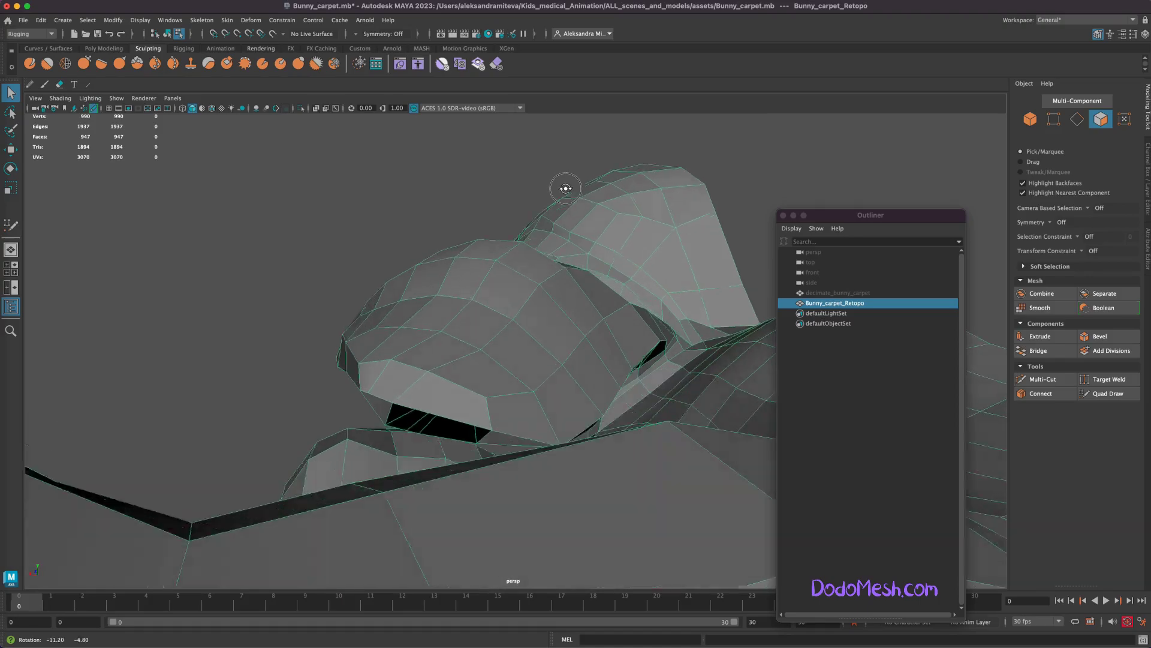
pyautogui.click(1078, 118)
pyautogui.click(458, 442)
pyautogui.keyDown('shift'); pyautogui.click(402, 437); pyautogui.keyUp('shift')
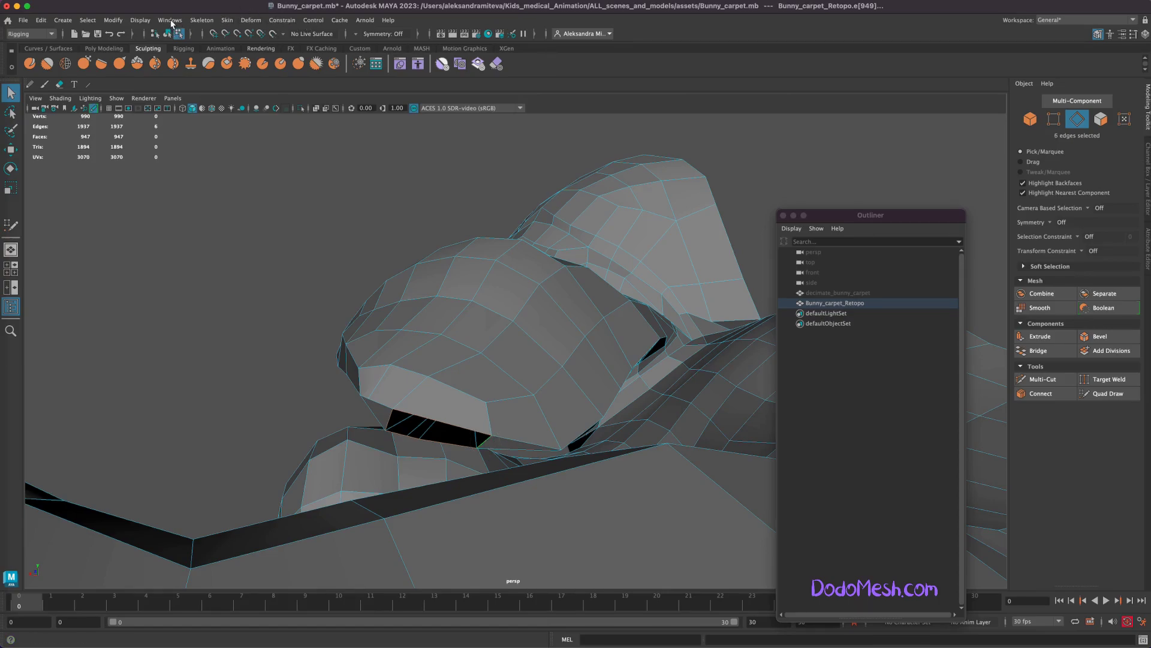
pyautogui.click(30, 34)
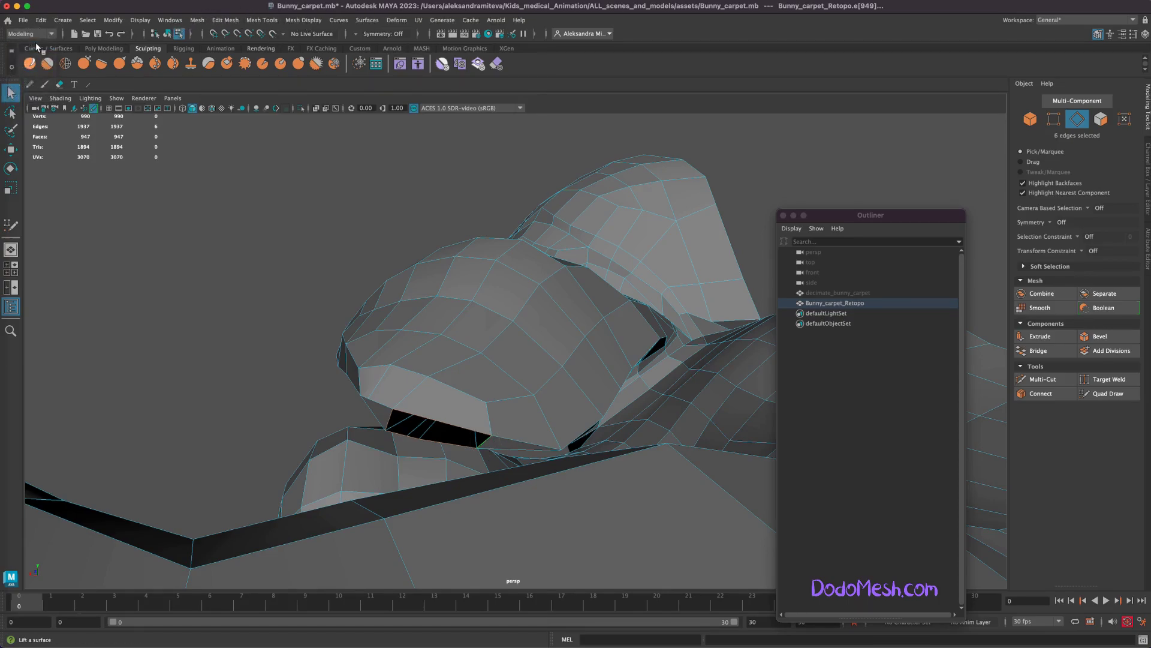
pyautogui.click(197, 20)
pyautogui.click(225, 96)
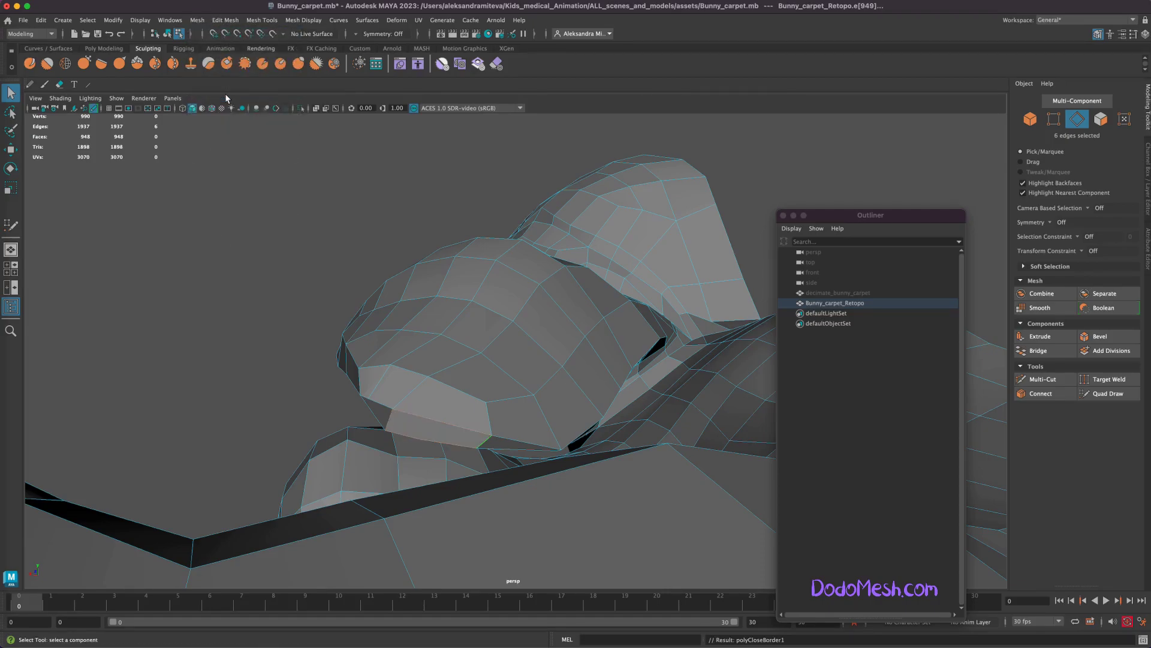
# - Preview Bunny_carpet_Retopo smoothed, return to object mode, and save Bunny_carpet.mb
pyautogui.scroll(-5, 304, 251)
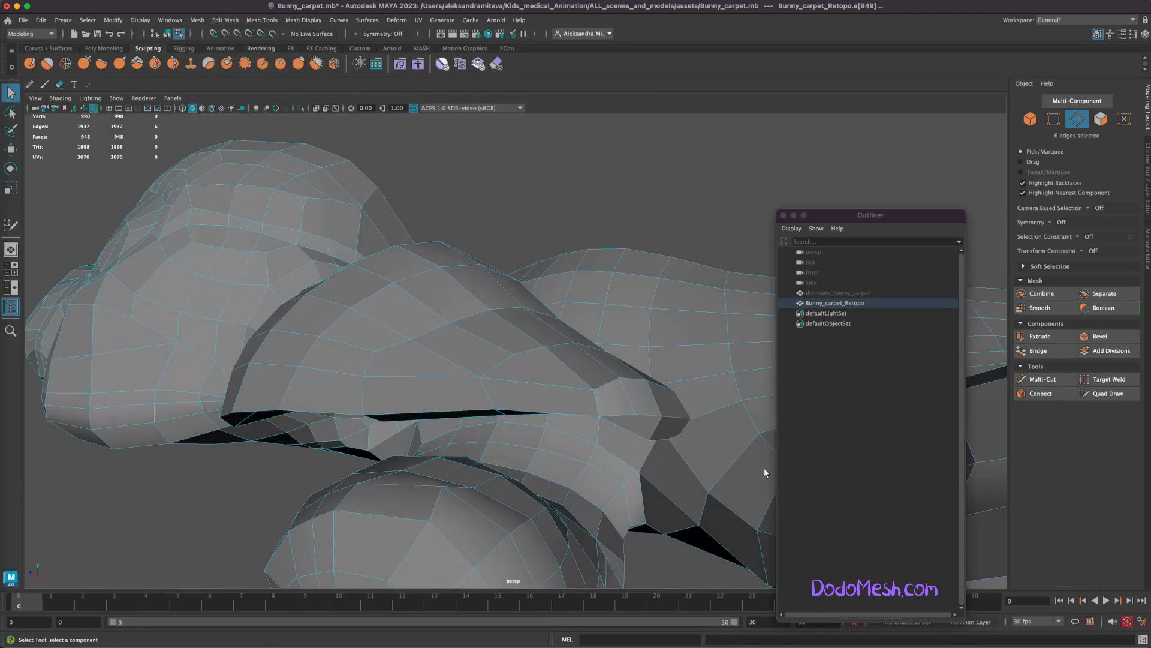
pyautogui.scroll(-3, 764, 468)
pyautogui.press('3')
pyautogui.press('F8')
pyautogui.click(491, 538)
pyautogui.moveTo(491, 538)
pyautogui.keyDown('alt'); pyautogui.mouseDown()
pyautogui.moveTo(572, 517)
pyautogui.moveTo(301, 424)
pyautogui.moveTo(597, 507)
pyautogui.moveTo(715, 493)
pyautogui.moveTo(692, 414)
pyautogui.mouseUp(); pyautogui.keyUp('alt')
pyautogui.hotkey('ctrl', 's')
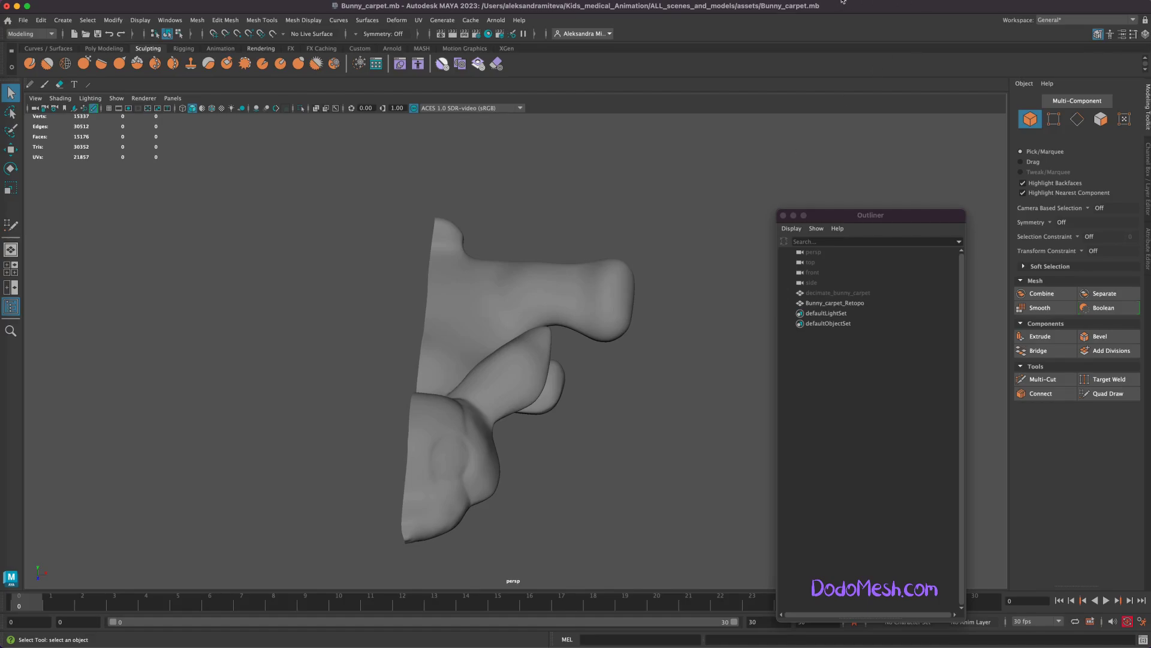